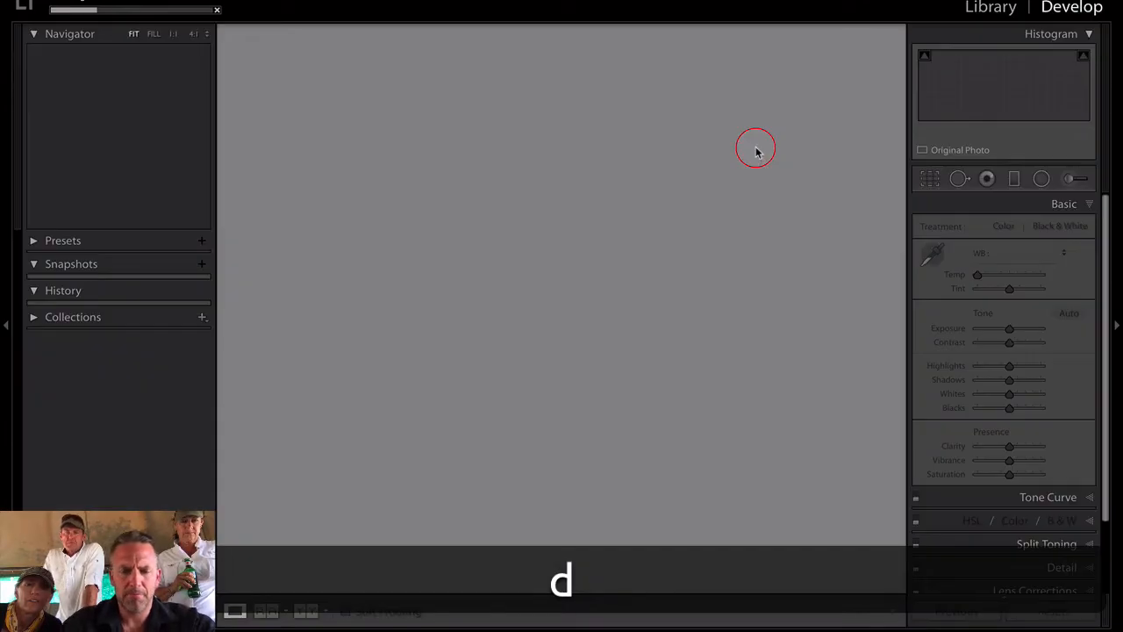
Hide the navigator and history area, and expand the Basic adjustments for the photo of the two lions.
left_click(2, 479)
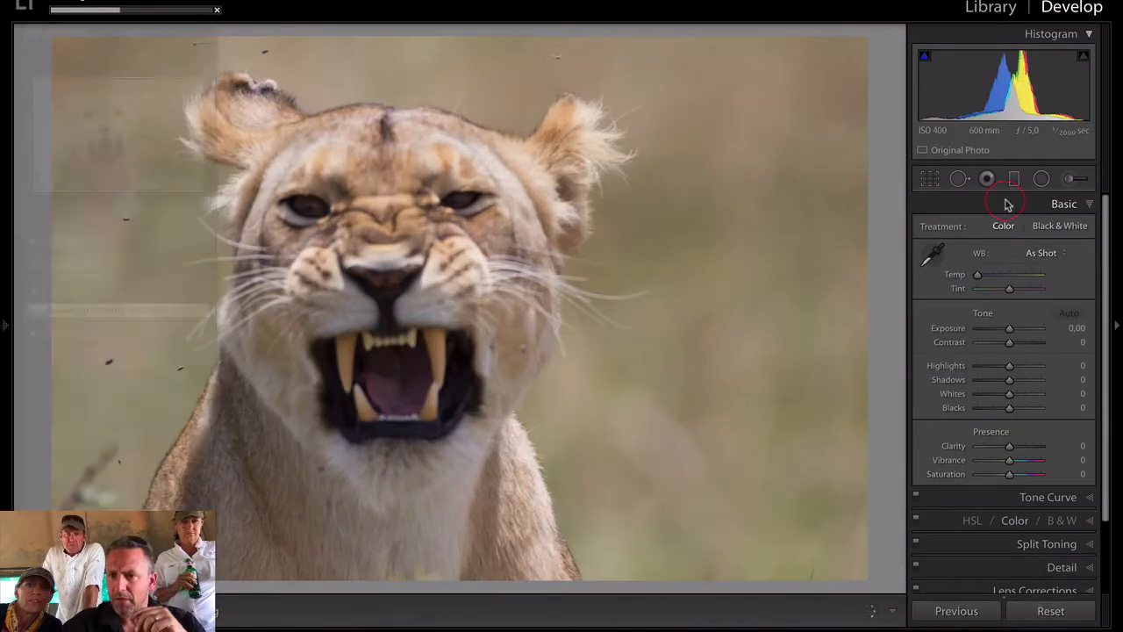
left_click(1008, 203)
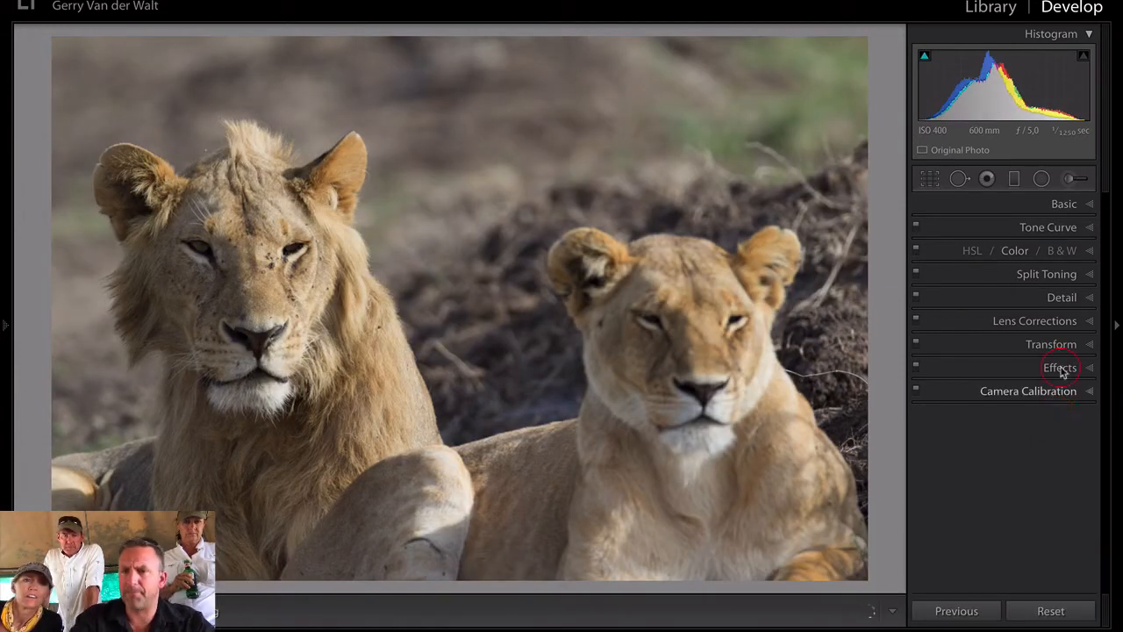
left_click(1086, 203)
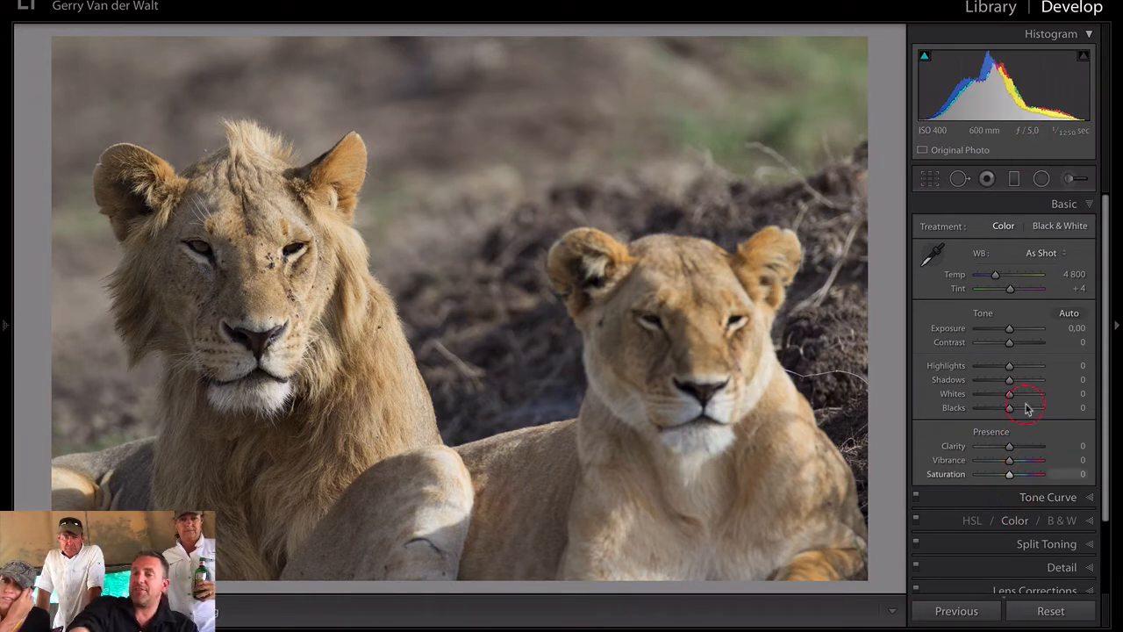
scroll(1027, 456, "down", 3)
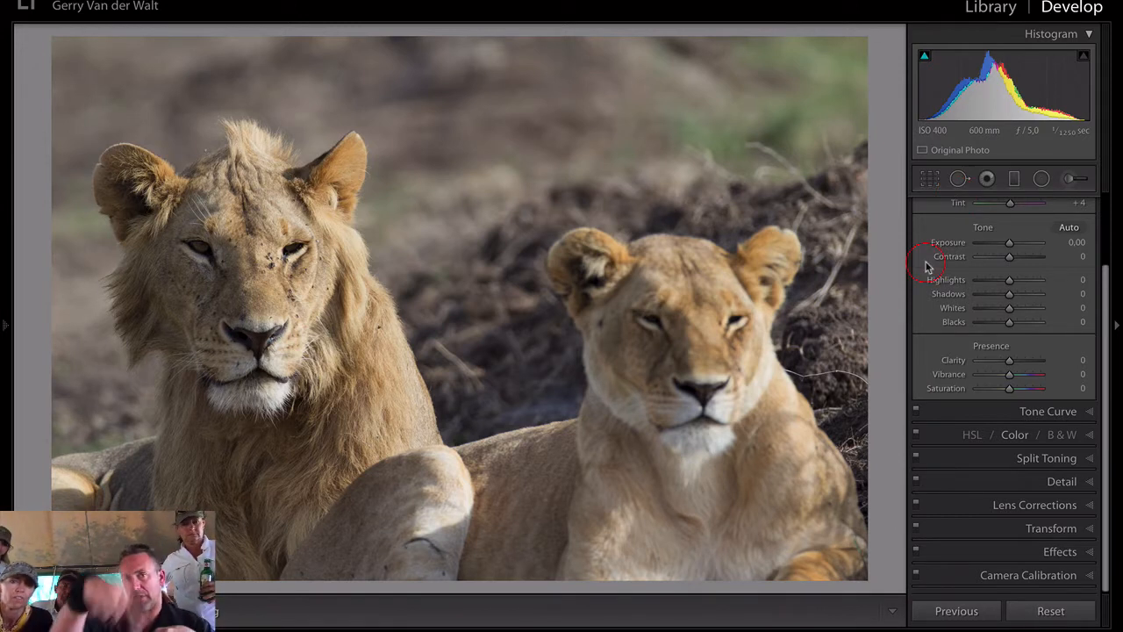
Try a tighter crop around the male lion and undo the crop rectangle.
left_click(931, 181)
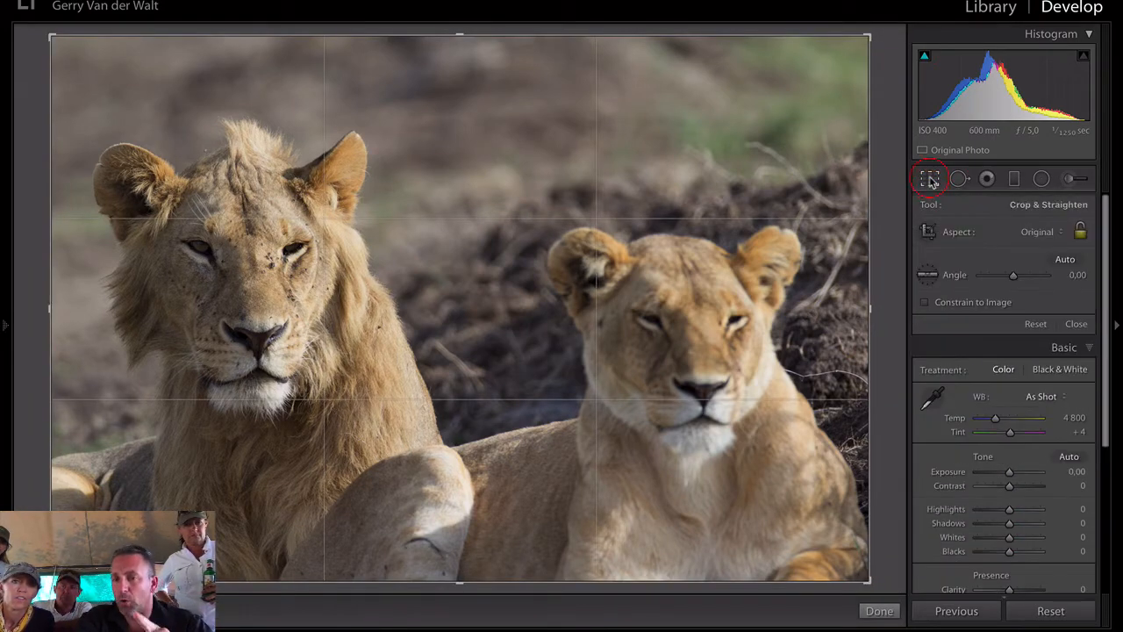
left_click(932, 180)
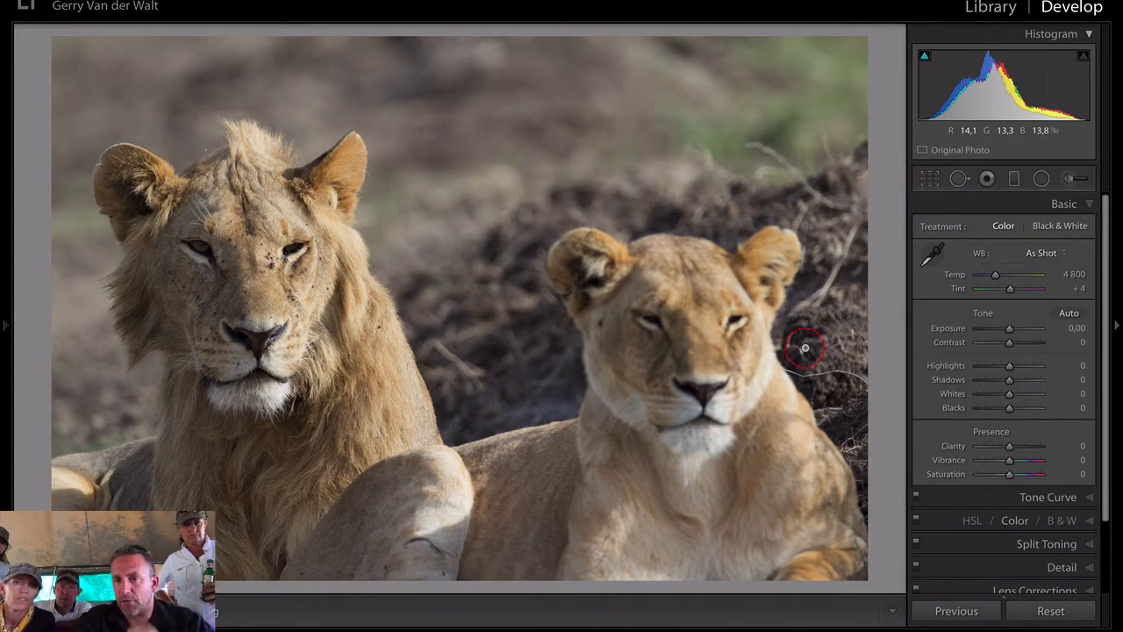
left_click(930, 179)
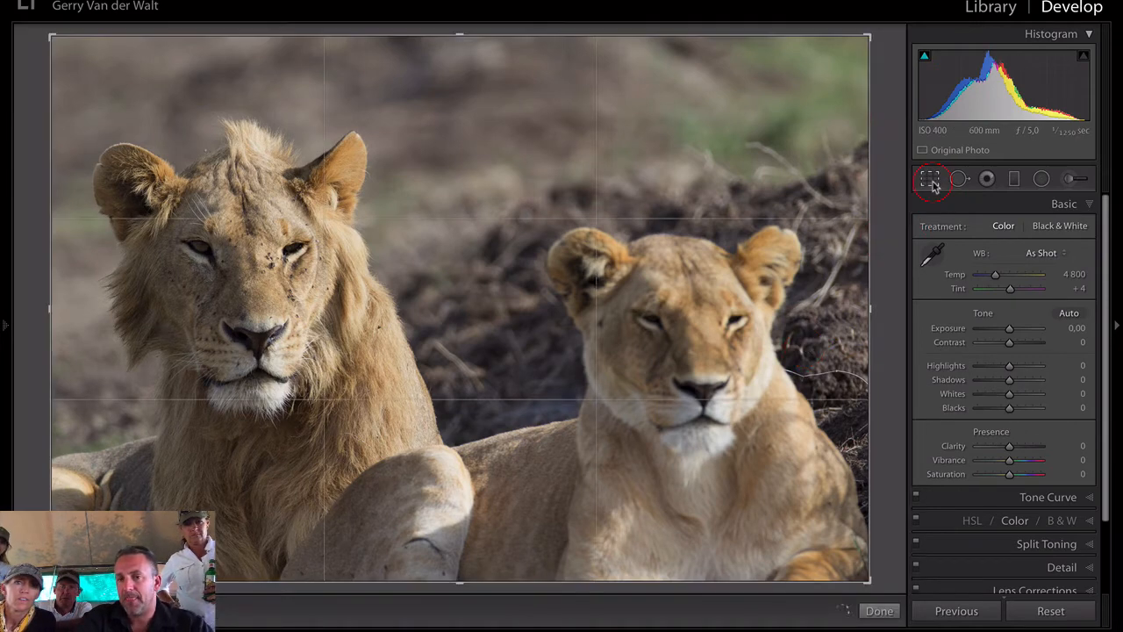
left_click_drag(857, 42, 723, 138)
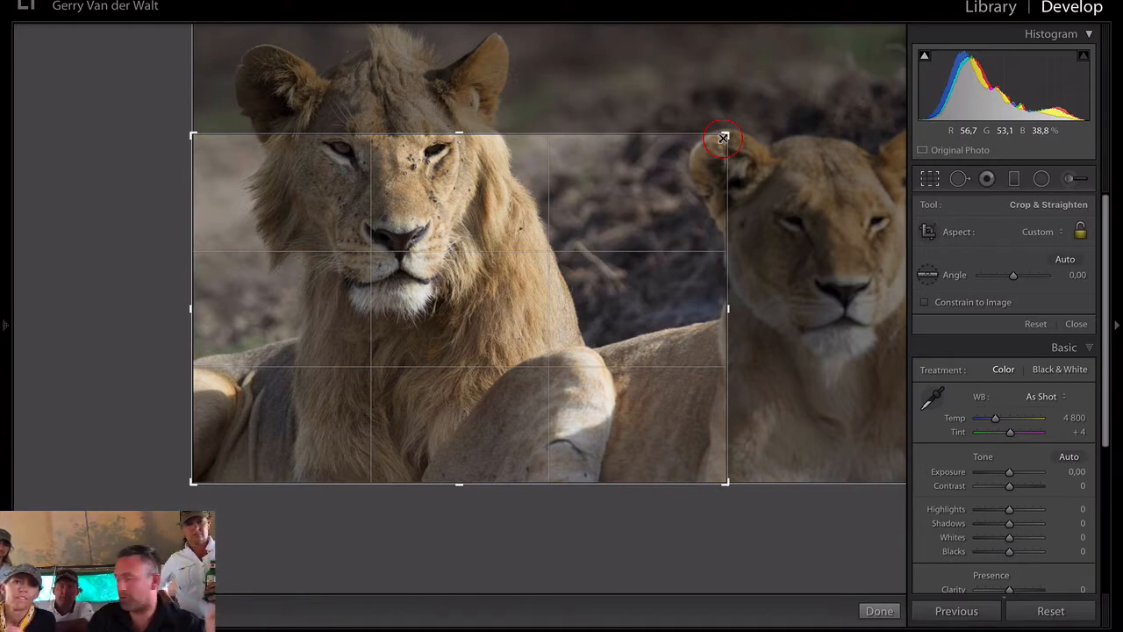
key("super+z")
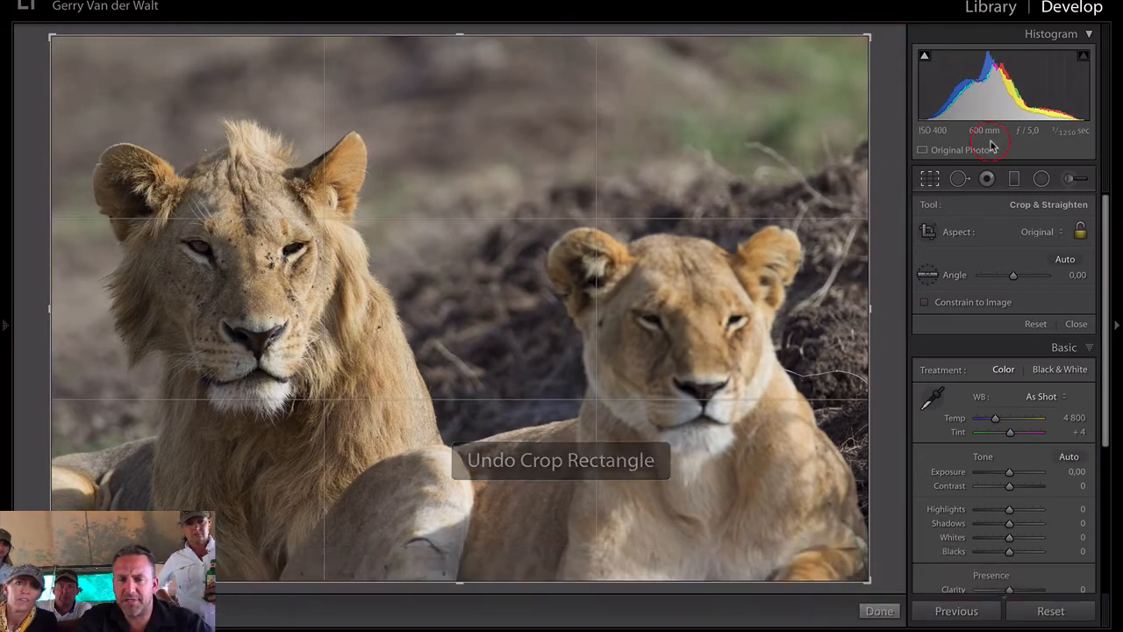
Crop the photo to a 16 x 9 aspect ratio, tightening the frame slightly around both lions.
left_click(1051, 233)
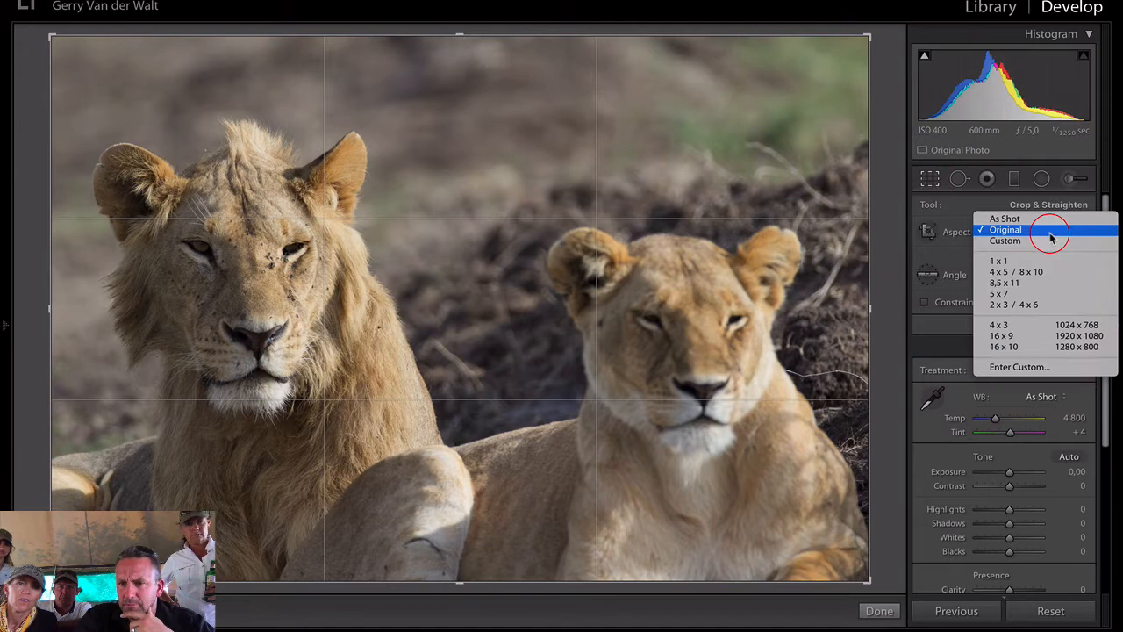
left_click(1026, 337)
left_click_drag(672, 359, 671, 342)
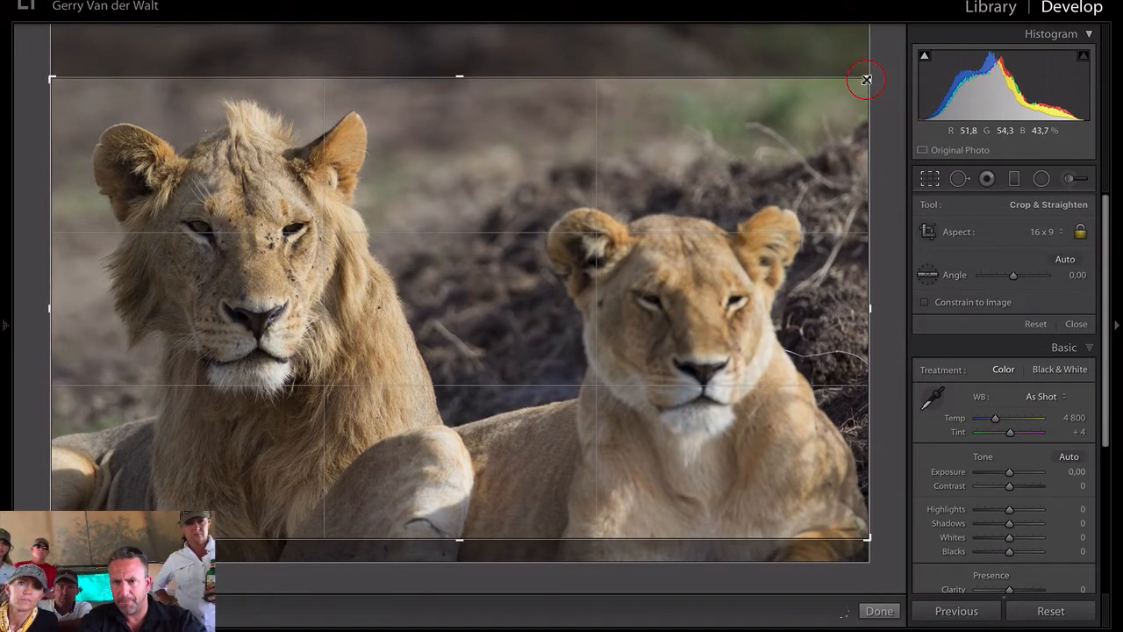
left_click_drag(867, 79, 851, 87)
key("Return")
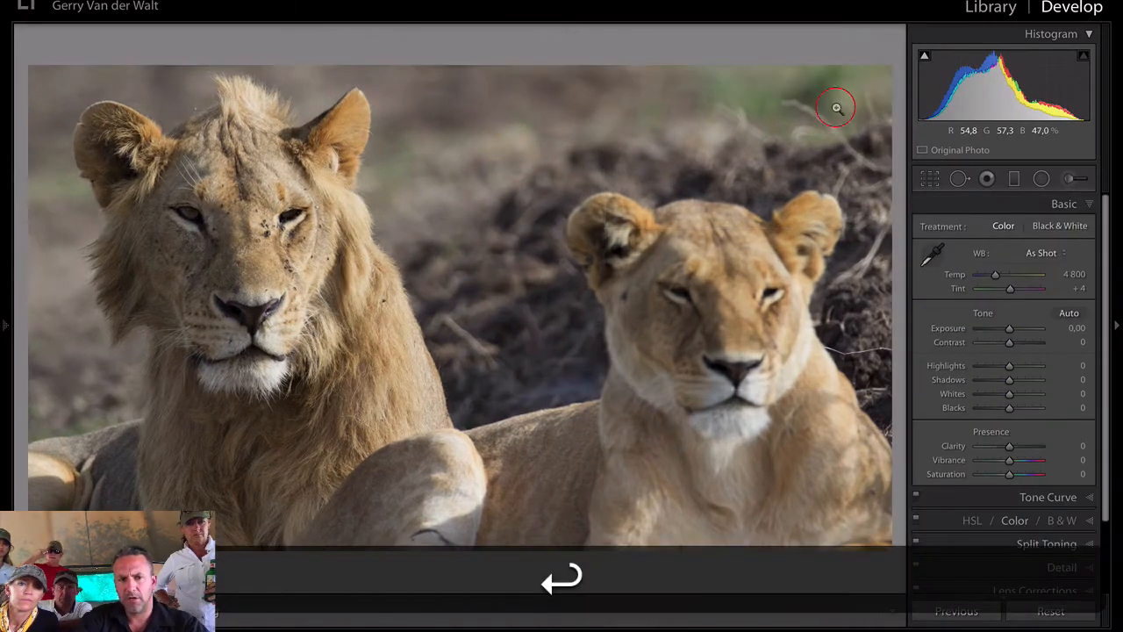
Reposition the photo inside the 16 x 9 crop to leave more room above the lions' heads.
key("r")
left_click_drag(572, 207, 571, 241)
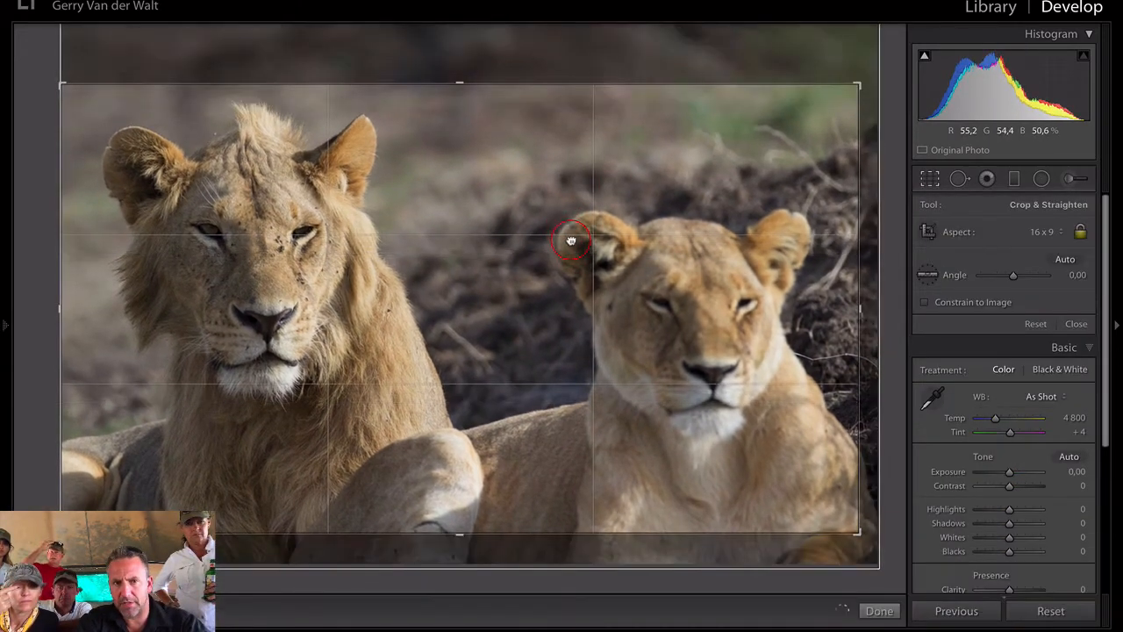
key("Return")
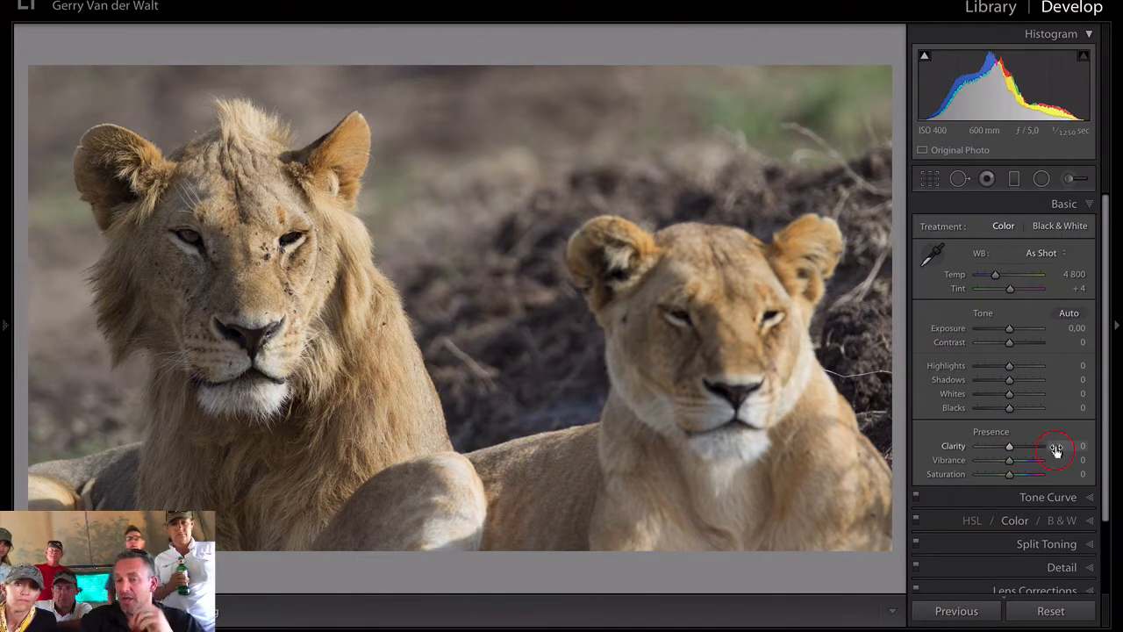
left_click(1069, 178)
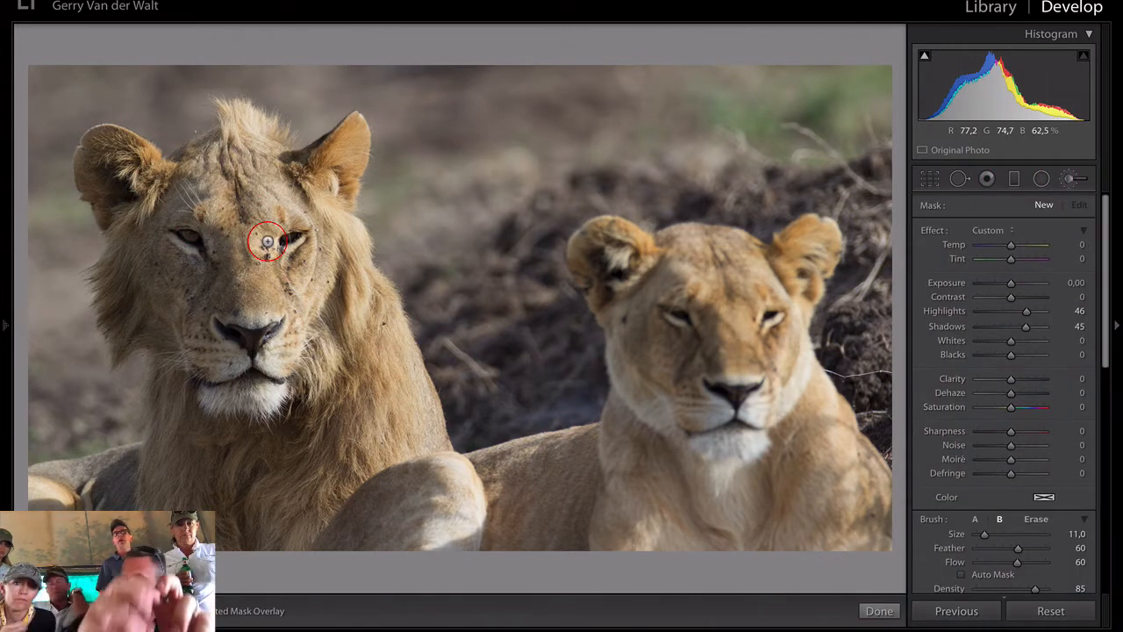
left_click(1072, 179)
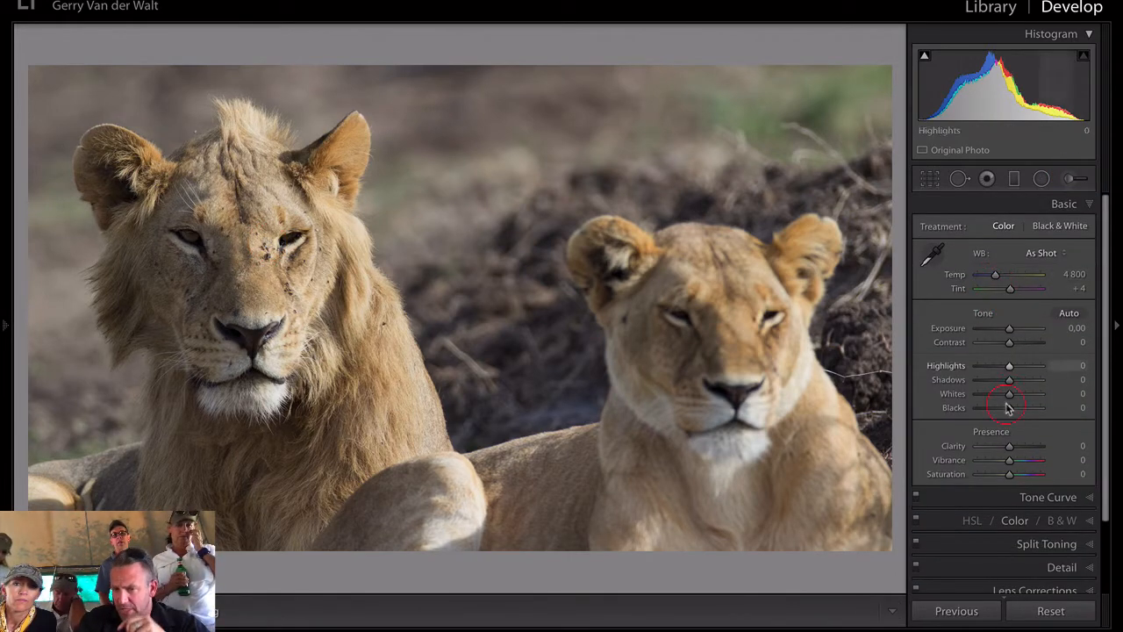
Try a white balance temperature of 8 094 and a tint of +72, resetting each to its default.
mouse_move(996, 276)
left_mouse_down()
mouse_move(979, 277)
mouse_move(1016, 281)
left_mouse_up()
double_click(1015, 279)
left_click(1016, 279)
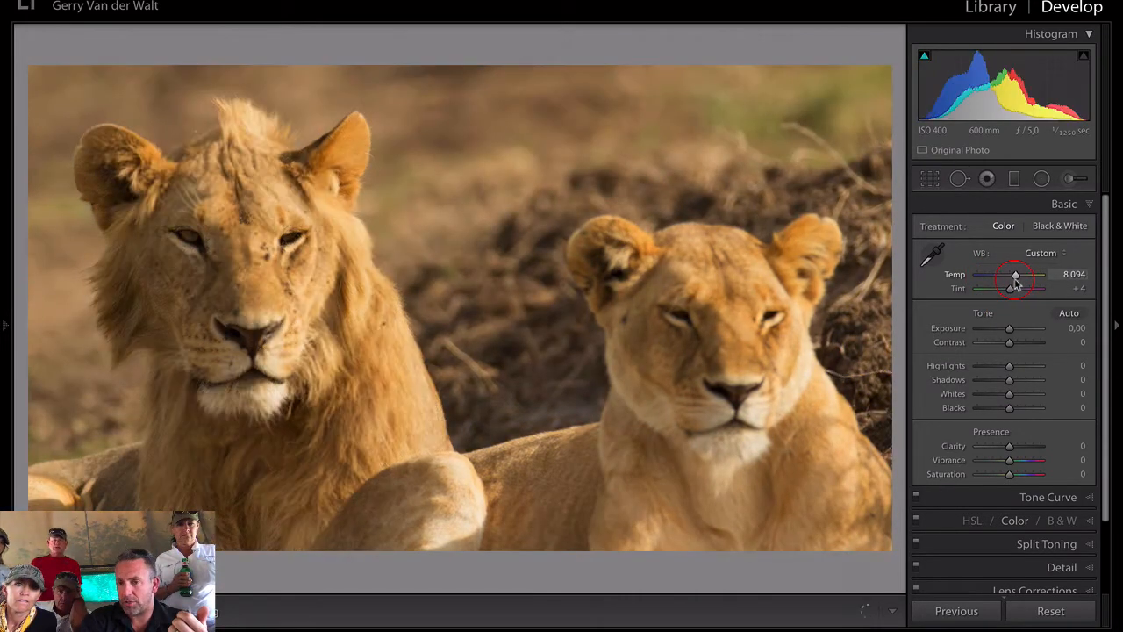
double_click(1017, 276)
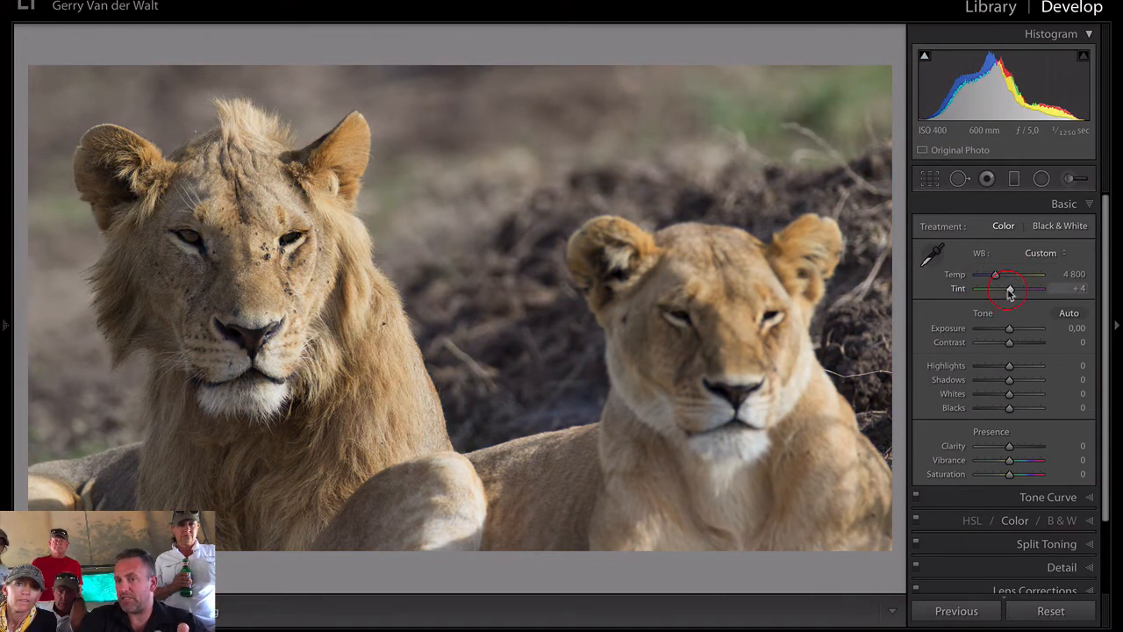
mouse_move(1010, 295)
left_mouse_down()
mouse_move(998, 292)
mouse_move(1025, 295)
left_mouse_up()
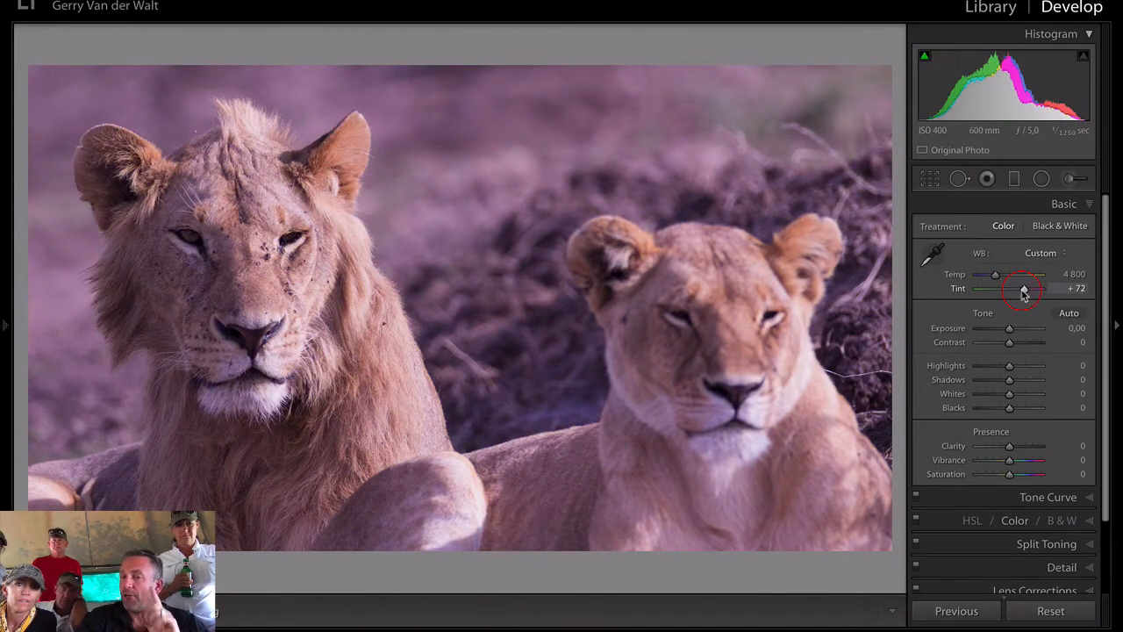
double_click(1024, 292)
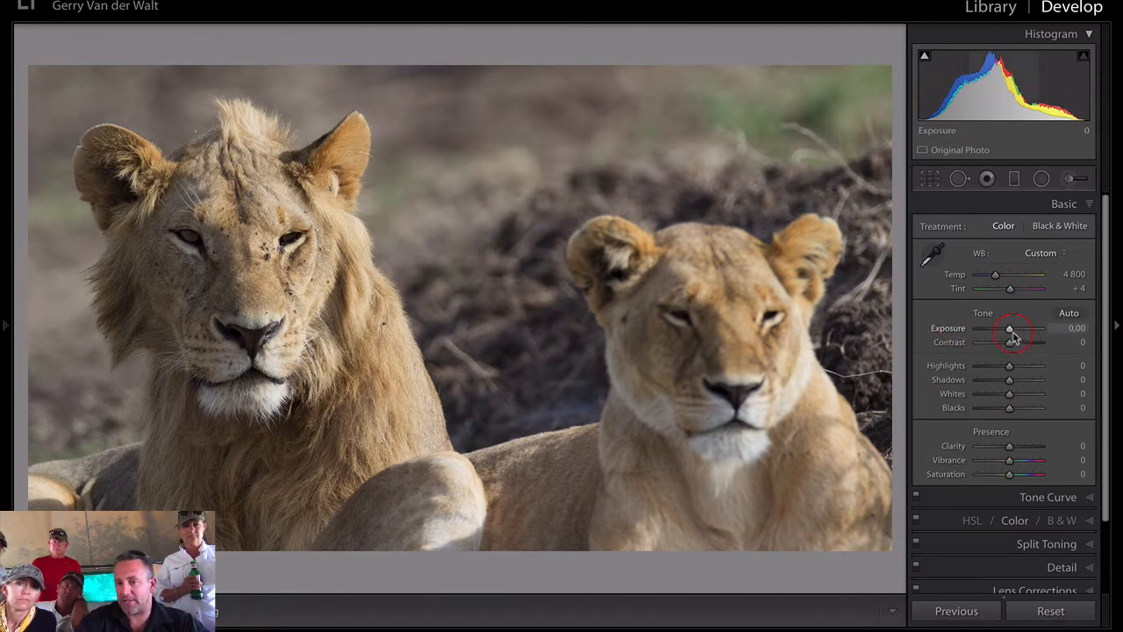
Try an exposure of +5,00 and a contrast of -90 on the photo, resetting each to zero.
left_click_drag(1010, 332, 1047, 332)
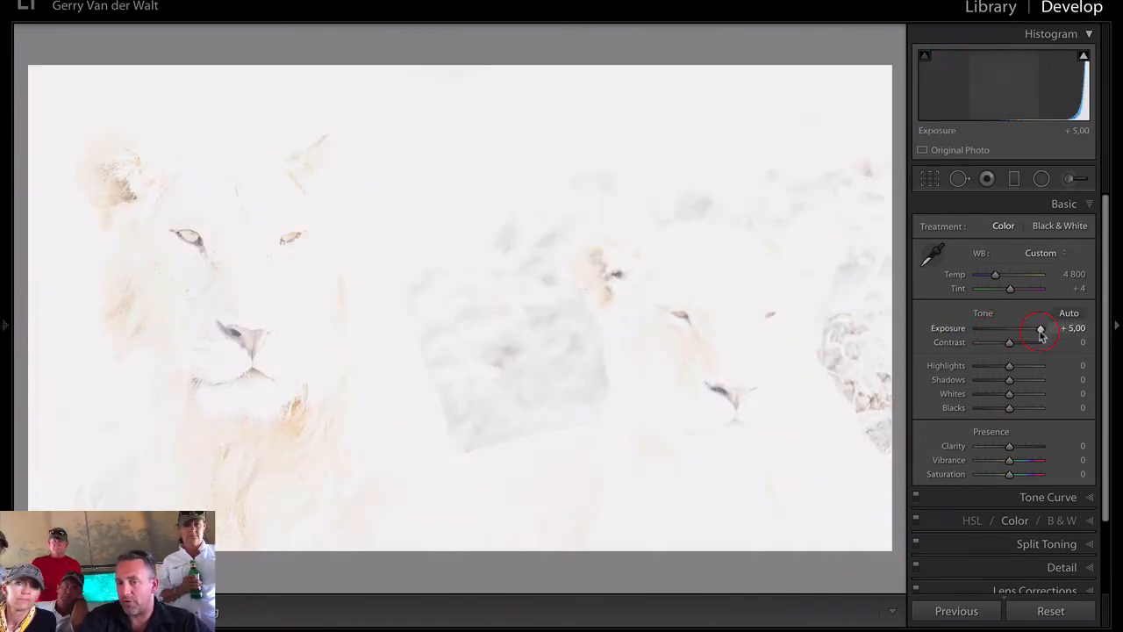
double_click(1042, 331)
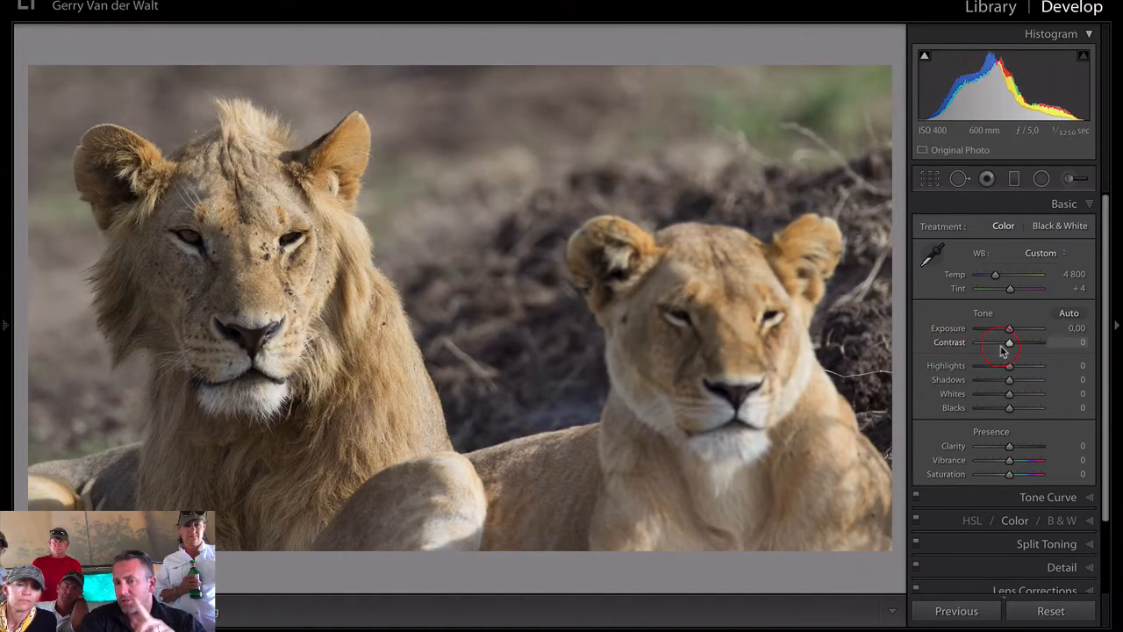
left_click(1008, 344)
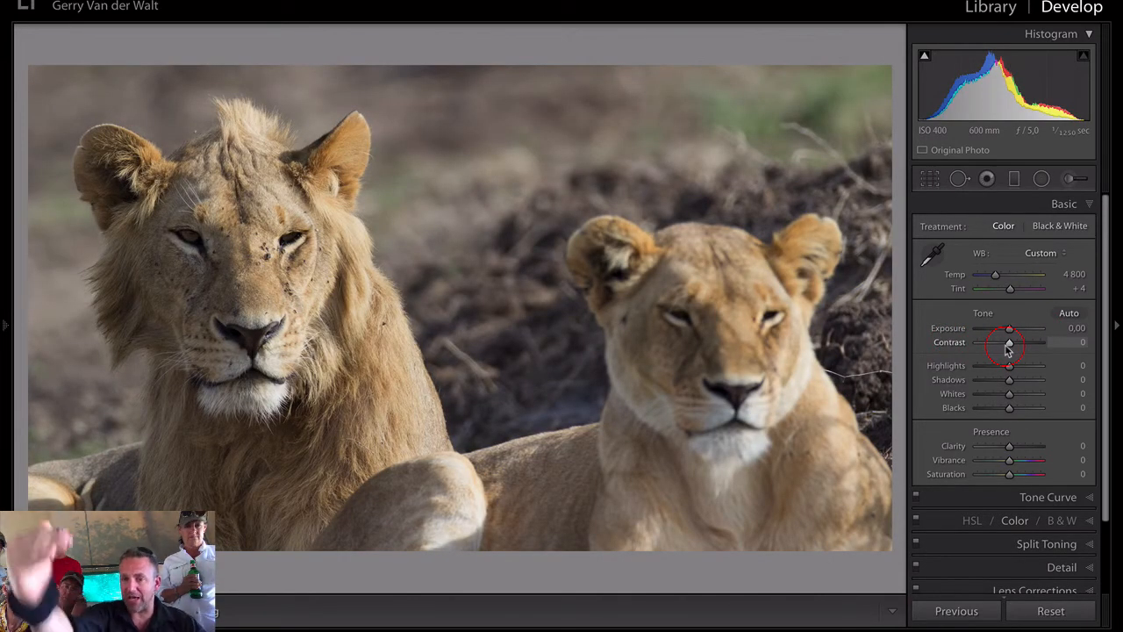
left_click_drag(1007, 349, 984, 343)
double_click(1036, 348)
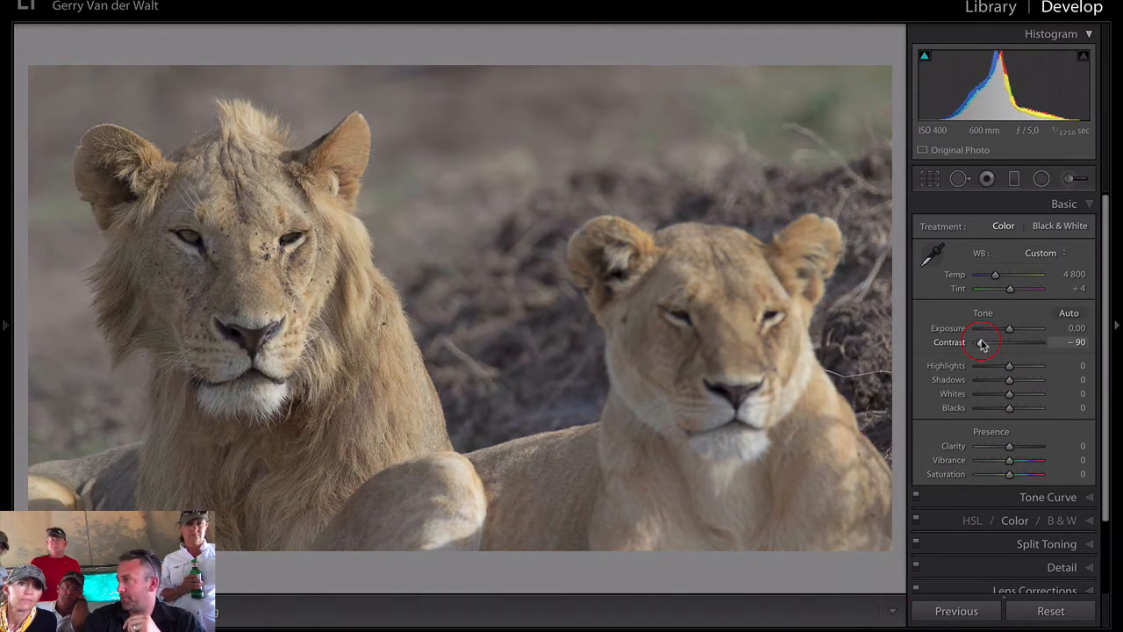
double_click(992, 347)
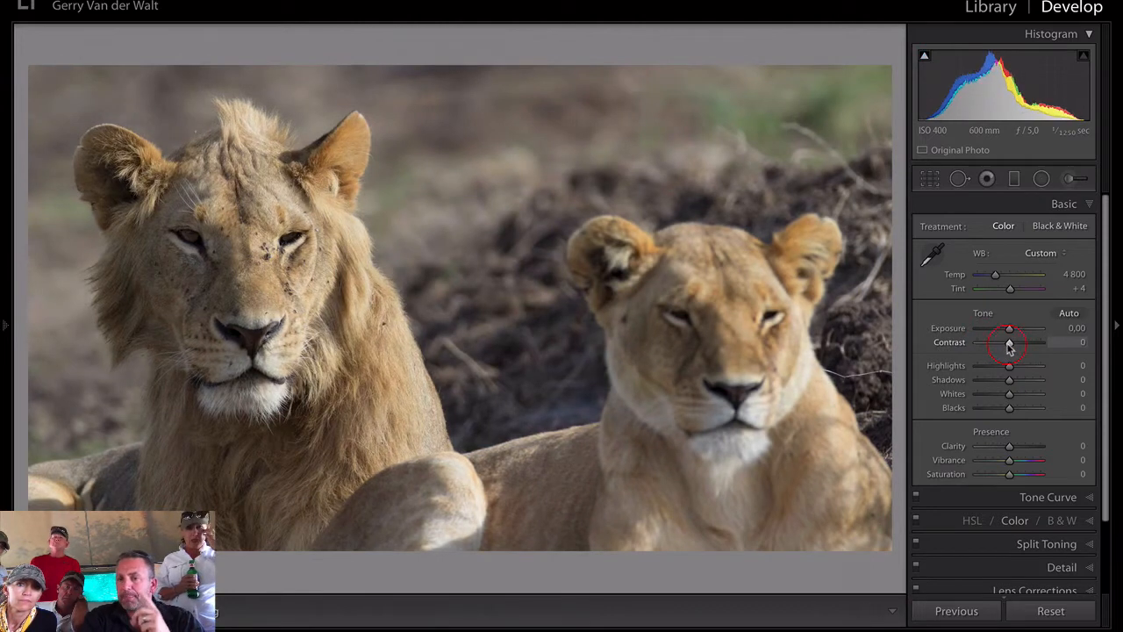
Try clarity values of -43 and -100 on the photo, resetting clarity to zero after each.
left_click(959, 446)
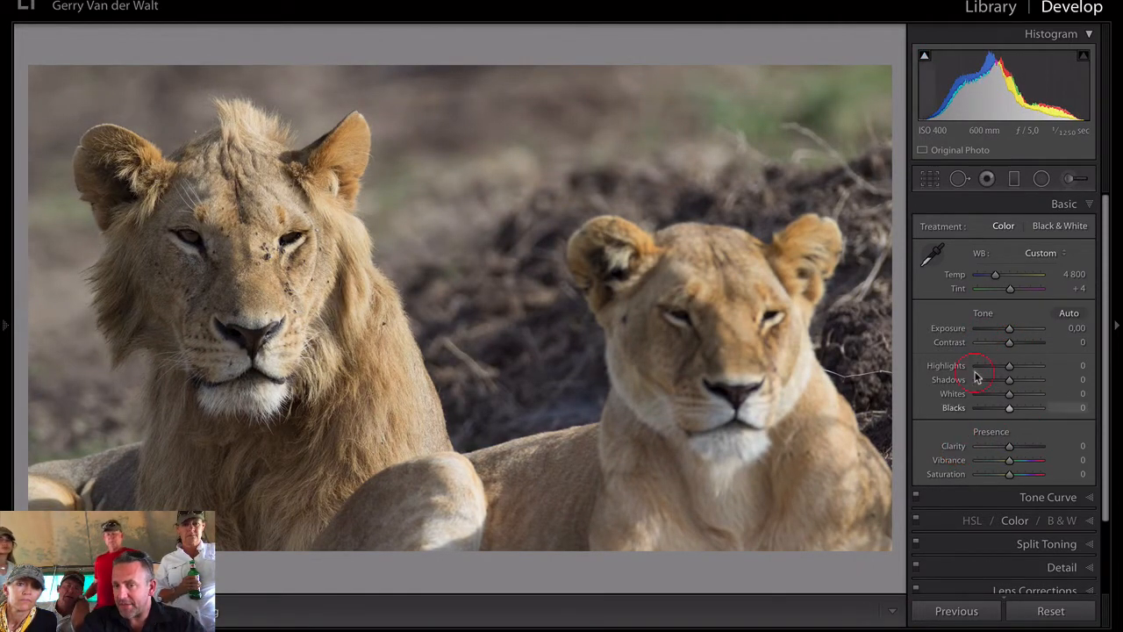
left_click(386, 232)
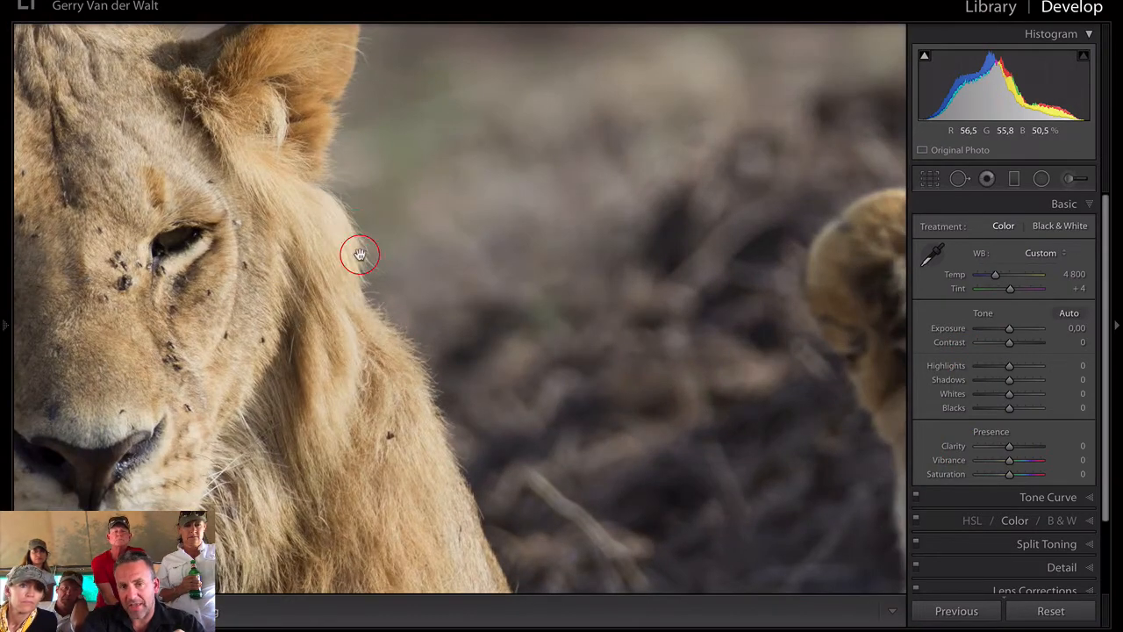
left_click(365, 275)
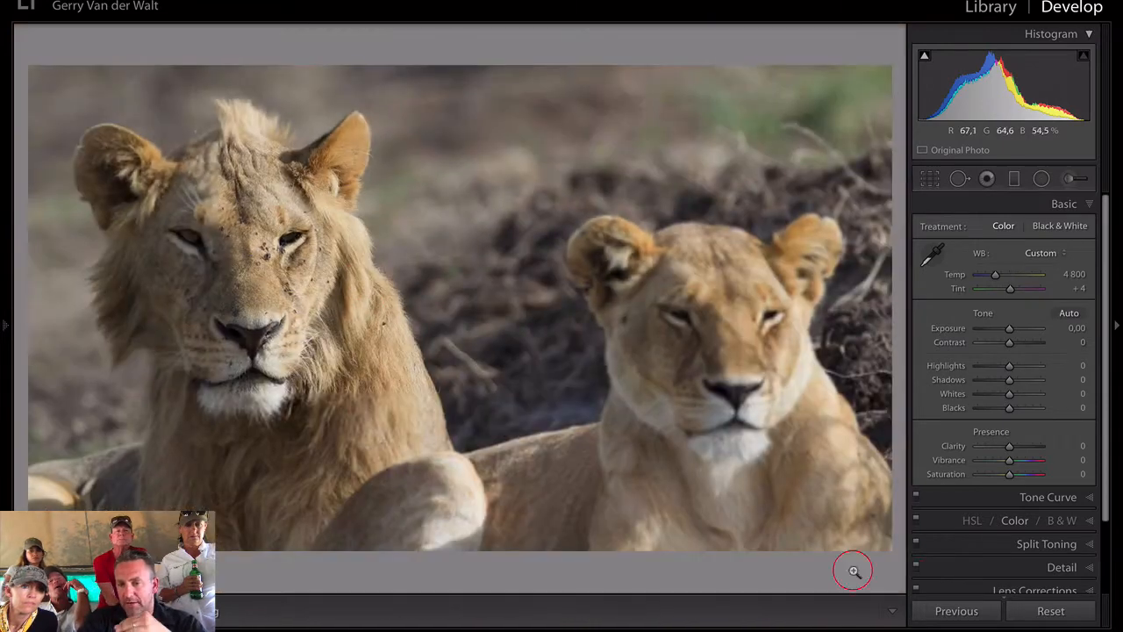
mouse_move(1010, 449)
left_mouse_down()
mouse_move(1047, 454)
mouse_move(907, 456)
mouse_move(1010, 451)
mouse_move(997, 451)
left_mouse_up()
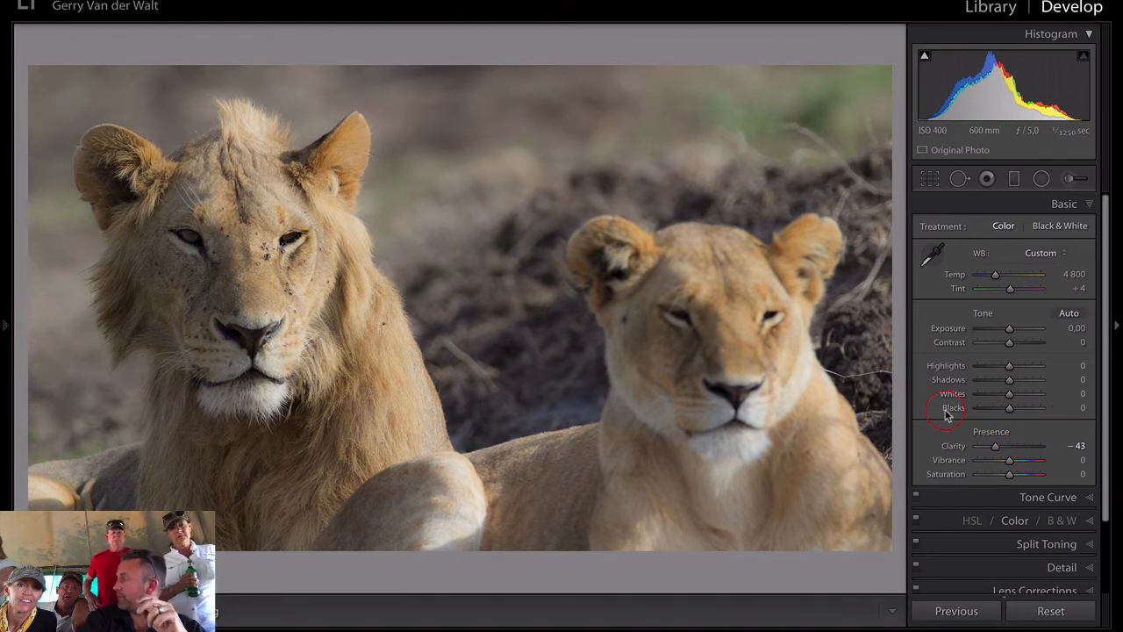
double_click(995, 448)
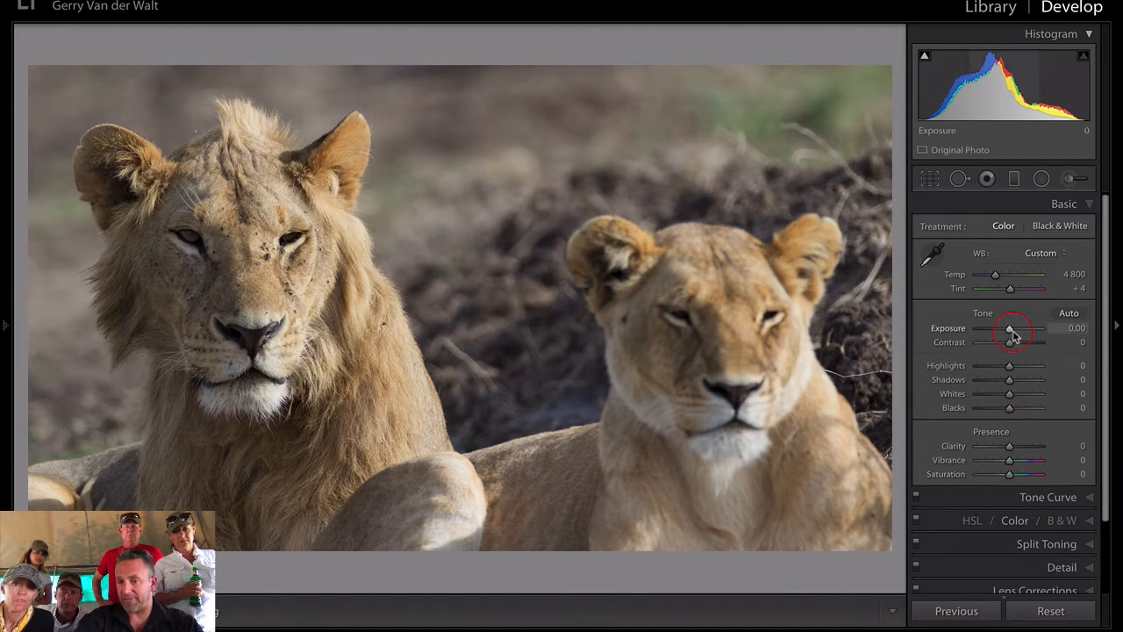
left_click_drag(1010, 447, 935, 451)
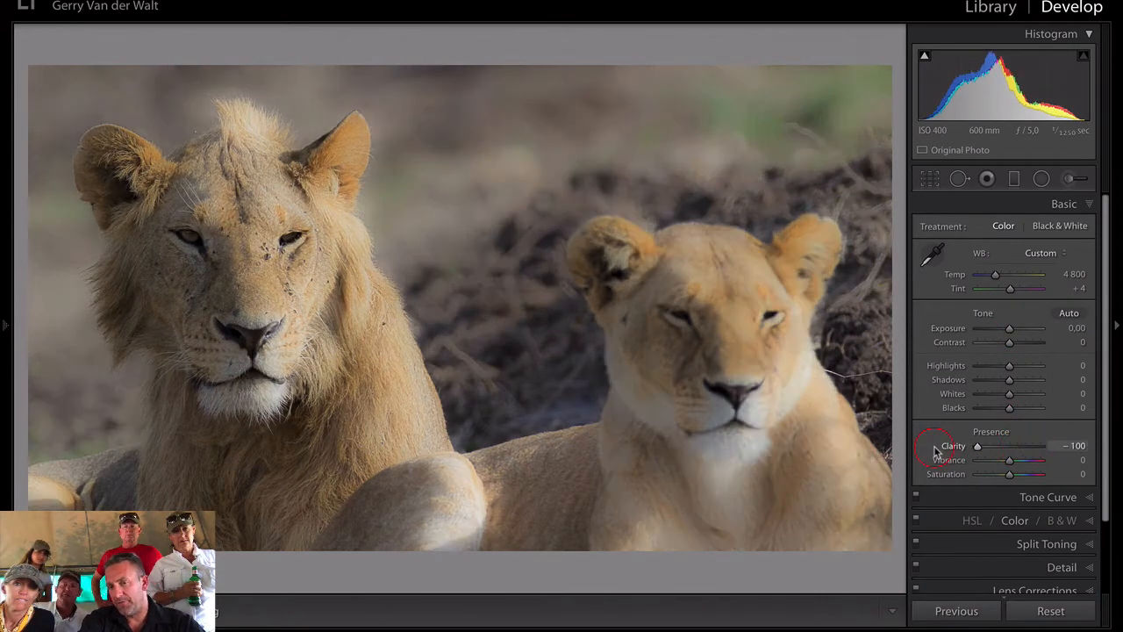
double_click(979, 450)
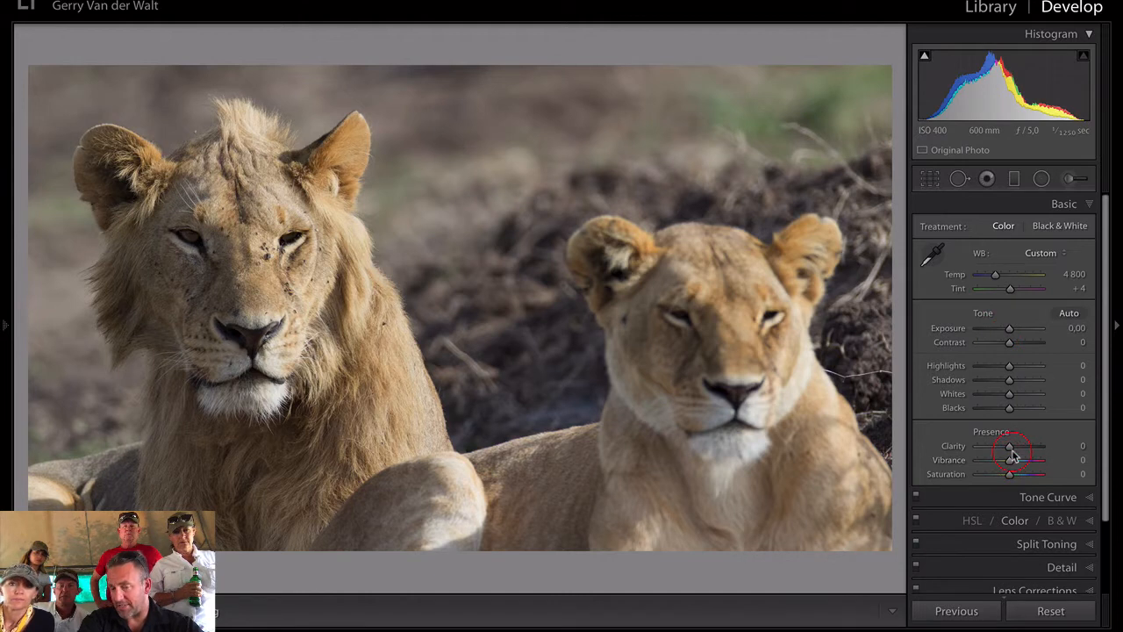
Expand the Effects adjustments and set the Dehaze amount to +80.
scroll(1013, 460, "down", 3)
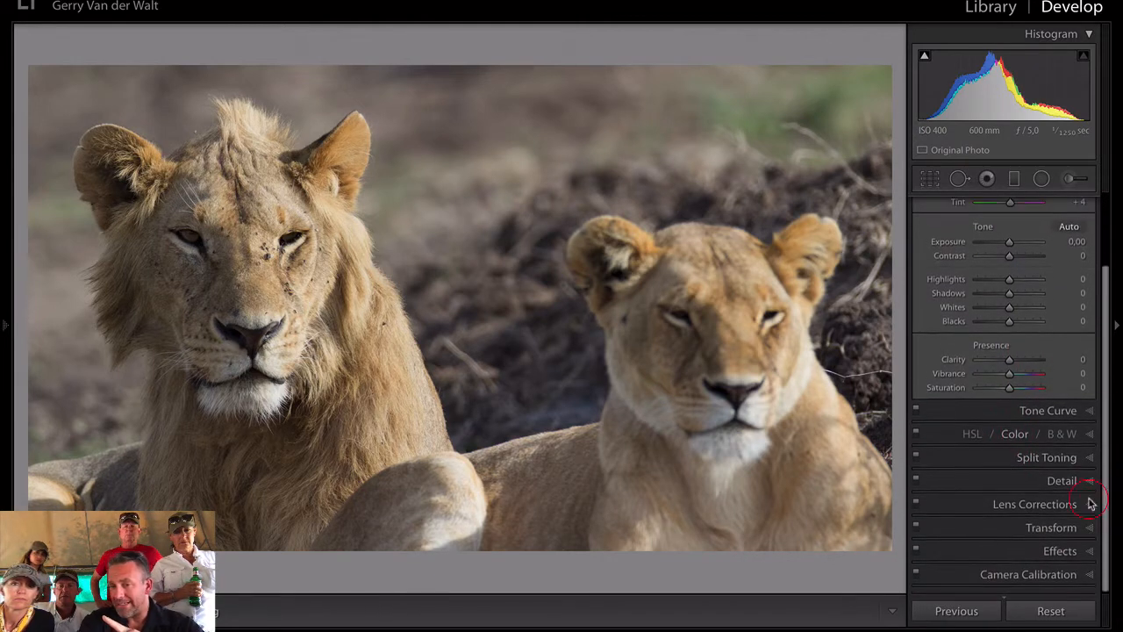
left_click(1059, 555)
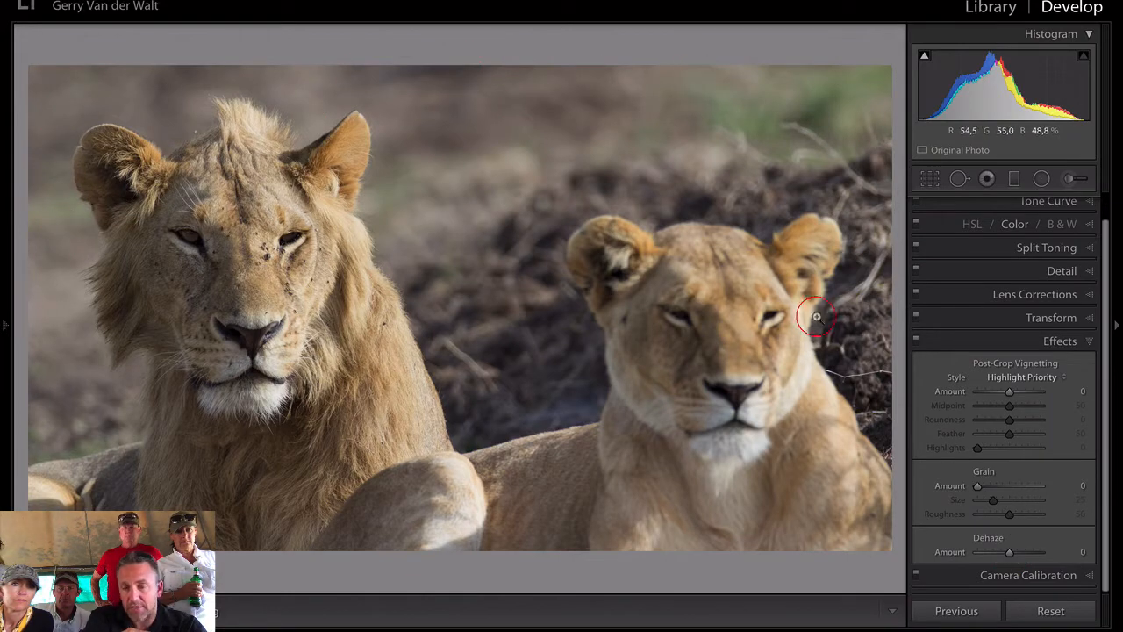
left_click_drag(1010, 551, 1035, 555)
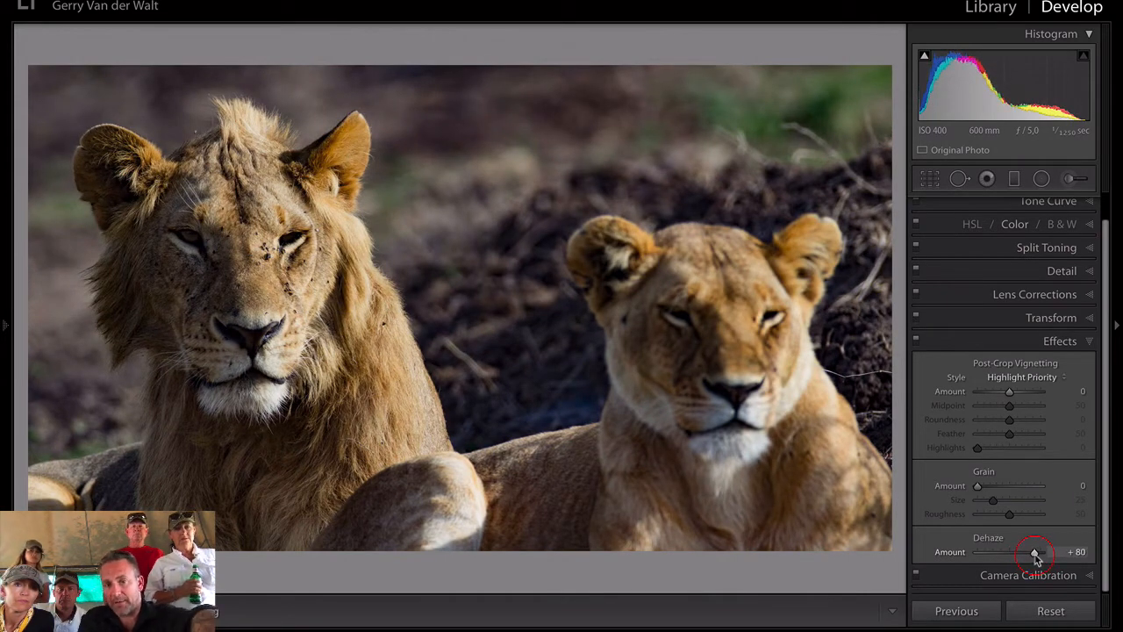
Reset the Dehaze amount to zero and return to the Basic adjustments.
double_click(1035, 555)
scroll(1093, 219, "up", 1)
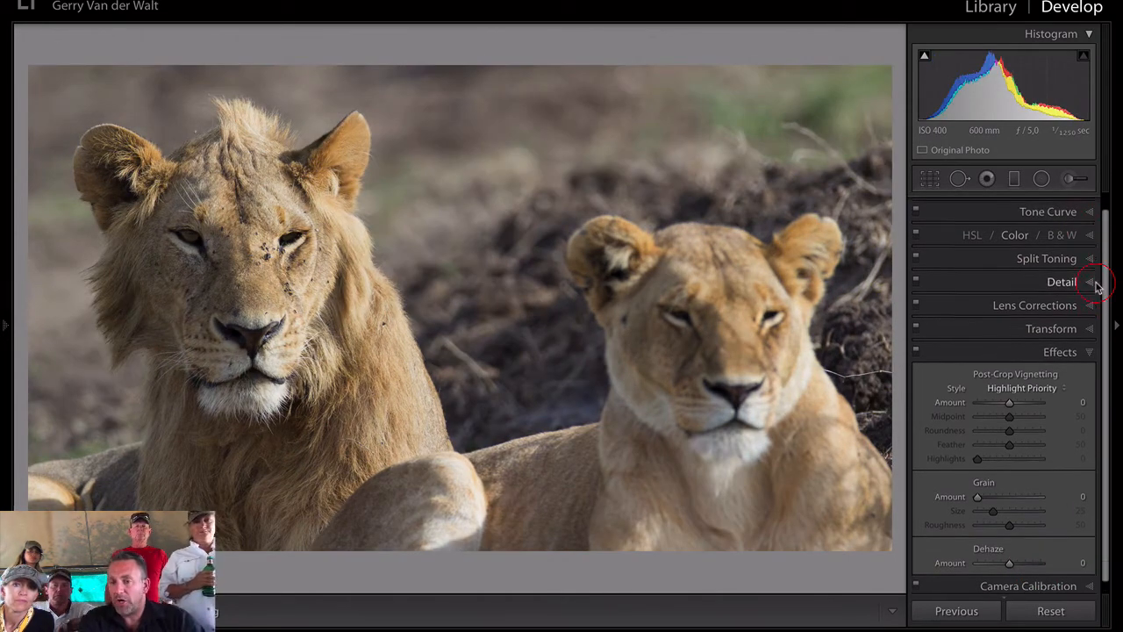
left_click(1089, 201)
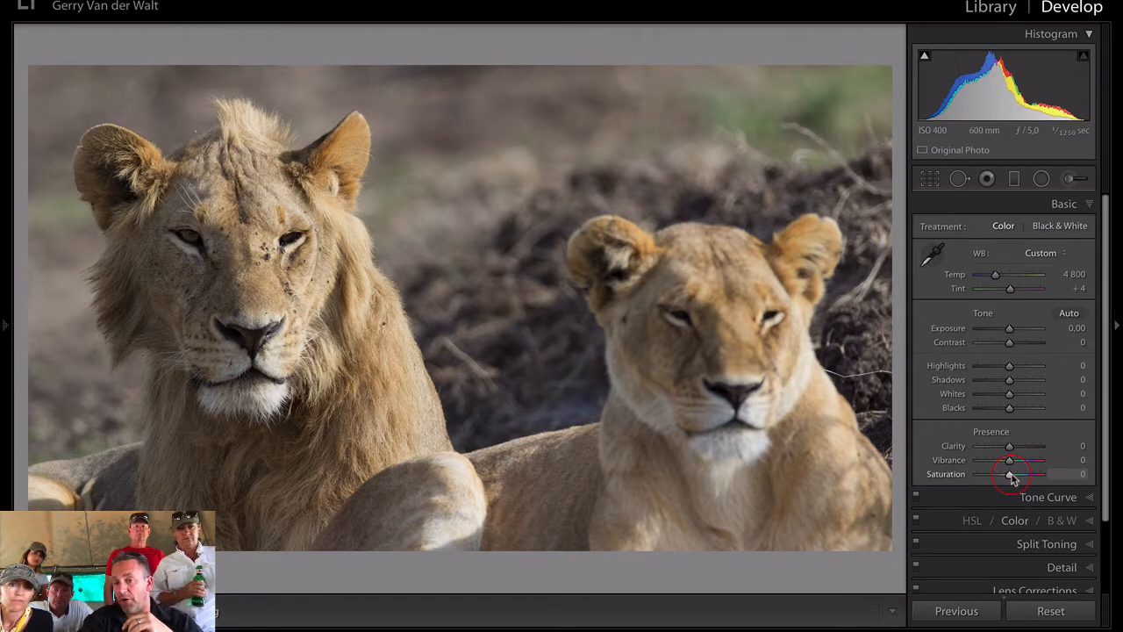
Try a strong saturation boost and vibrance values of +100 and +40, resetting both settings to zero.
left_click_drag(1011, 476, 1079, 465)
double_click(1041, 474)
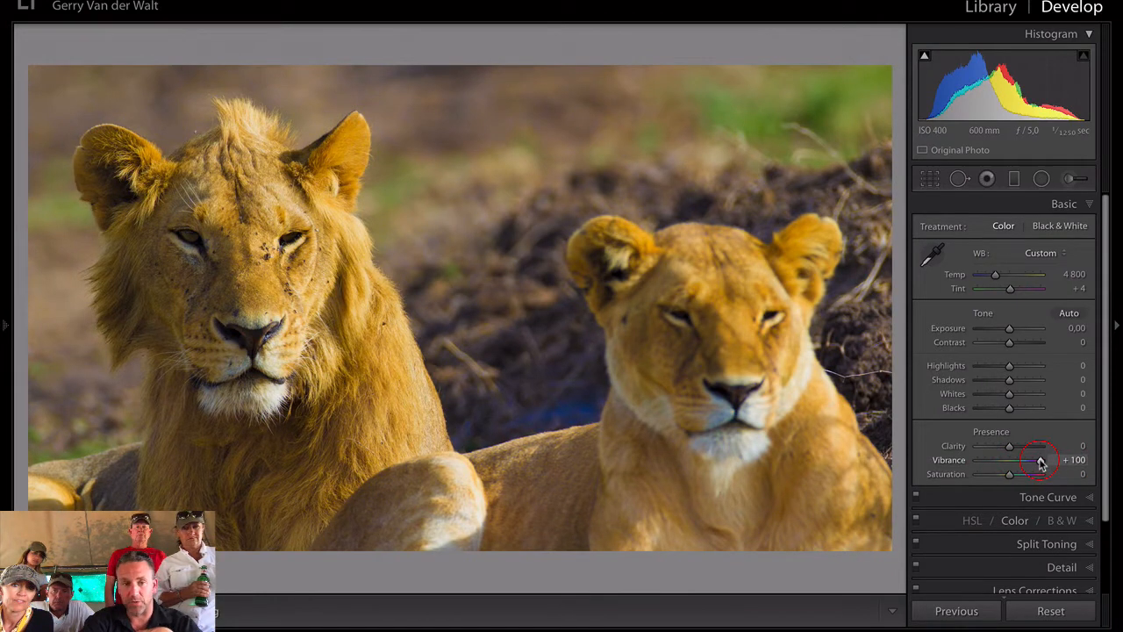
left_click_drag(1041, 463, 1010, 473)
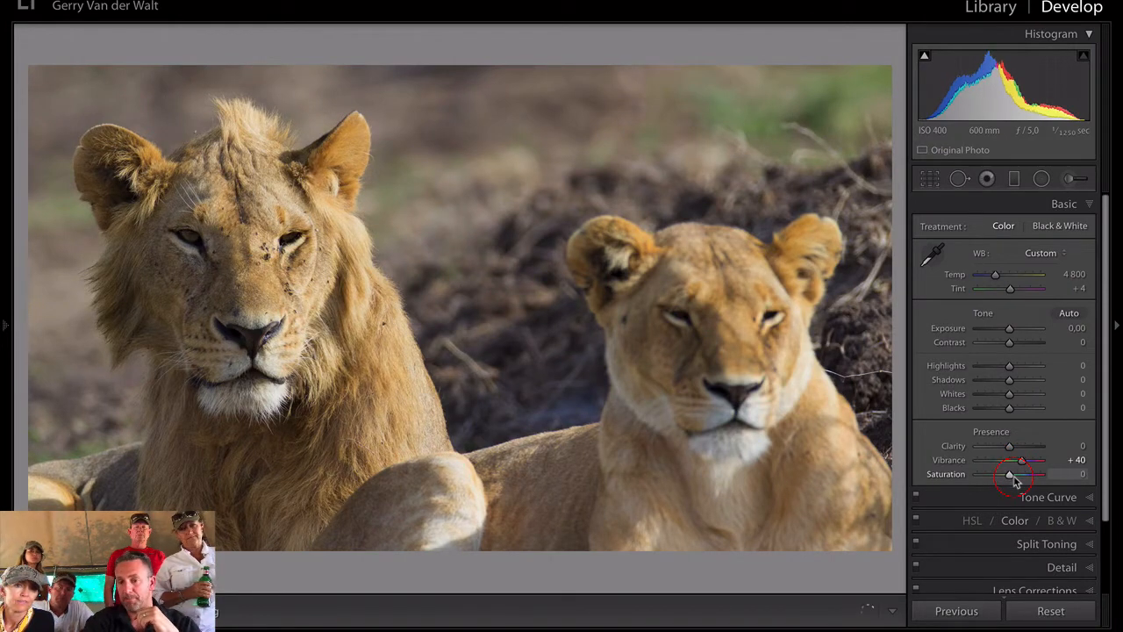
double_click(1021, 461)
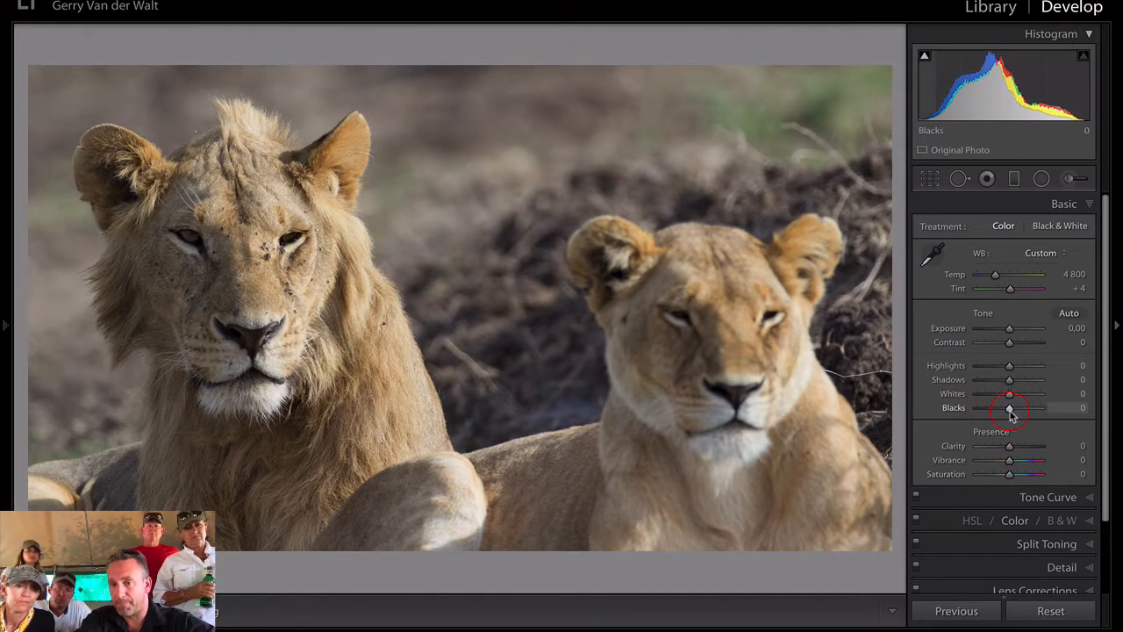
Preview the shadow clipping with Blacks at -100, and settle Blacks at +5.
key("alt")
left_click_drag(1010, 414, 976, 413)
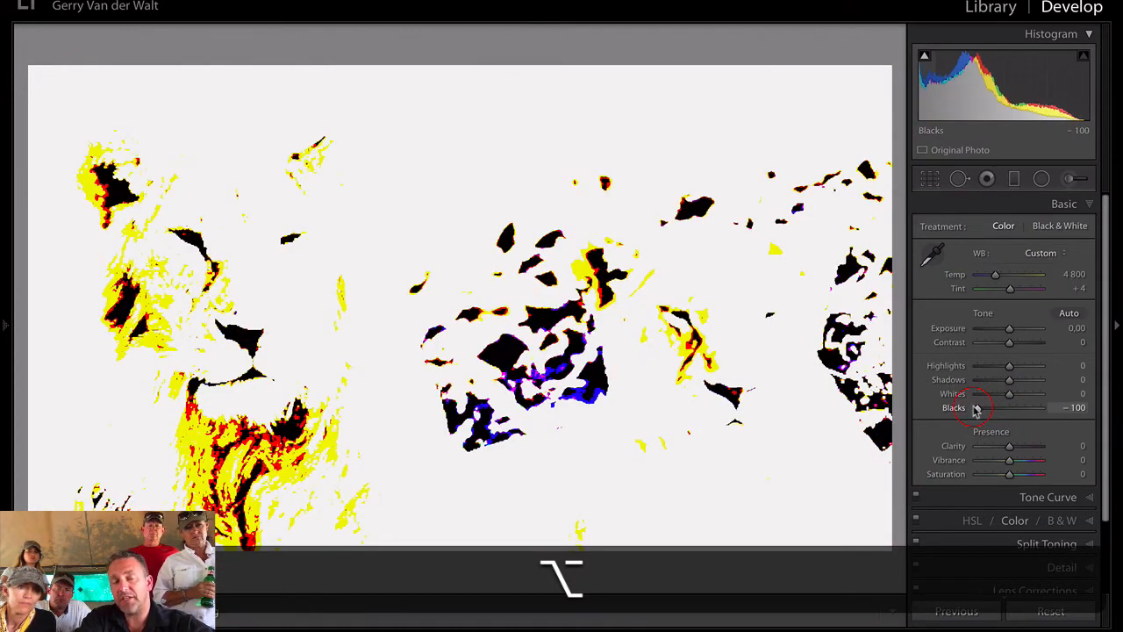
left_click_drag(977, 411, 976, 411)
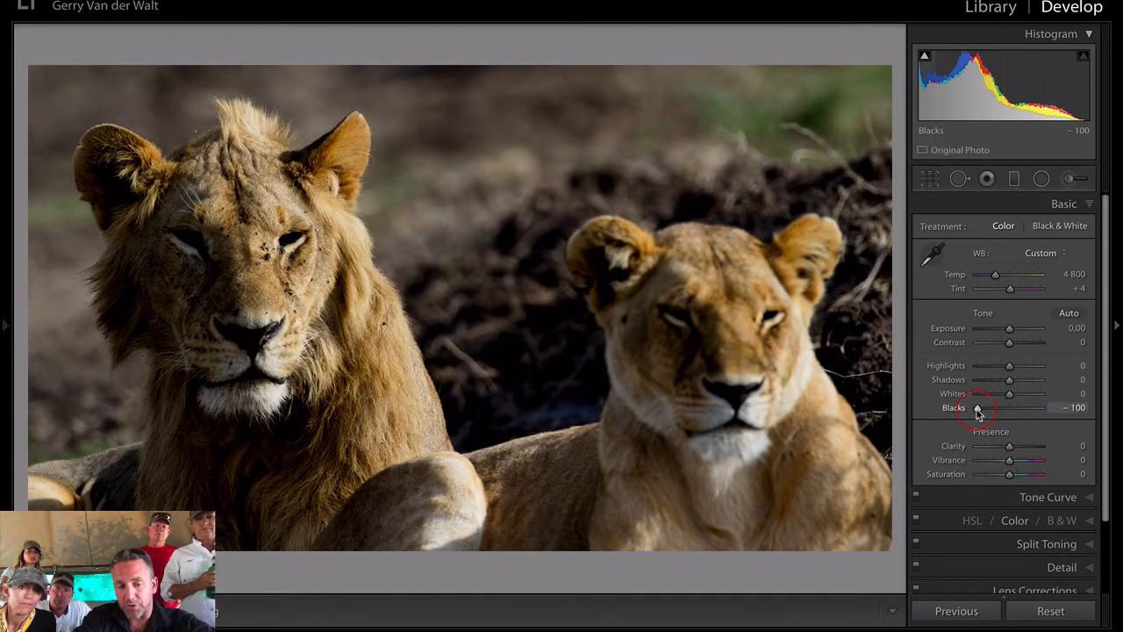
left_click_drag(977, 411, 1013, 418)
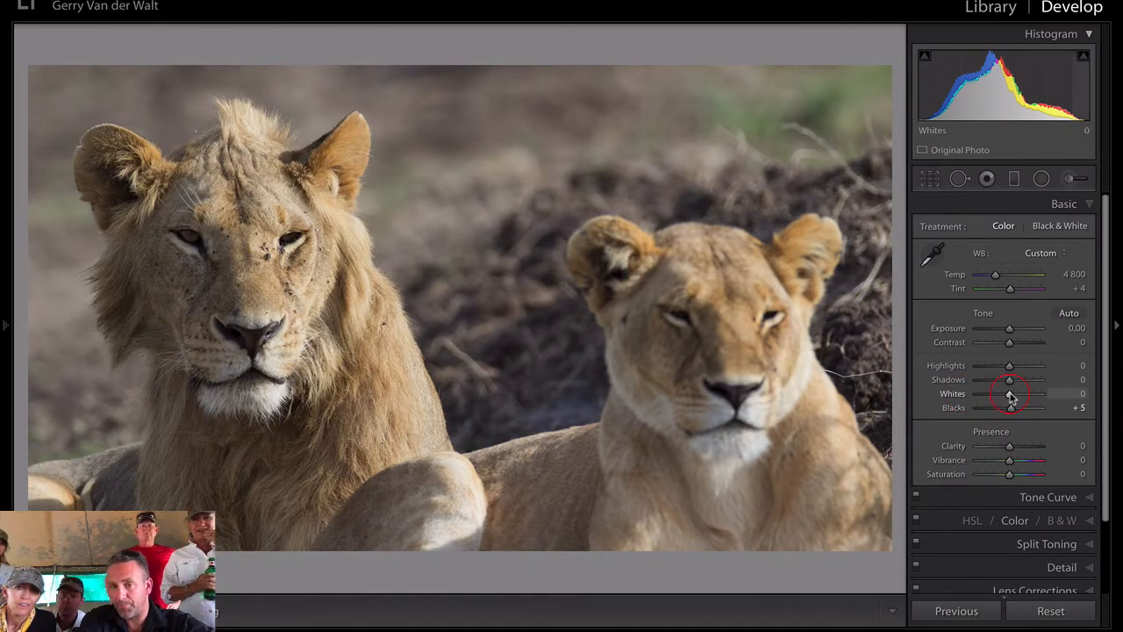
Set Whites to +27 while previewing the highlight clipping.
key("alt")
mouse_move(1011, 397)
left_mouse_down()
mouse_move(1080, 406)
mouse_move(1016, 402)
left_mouse_up()
key("alt")
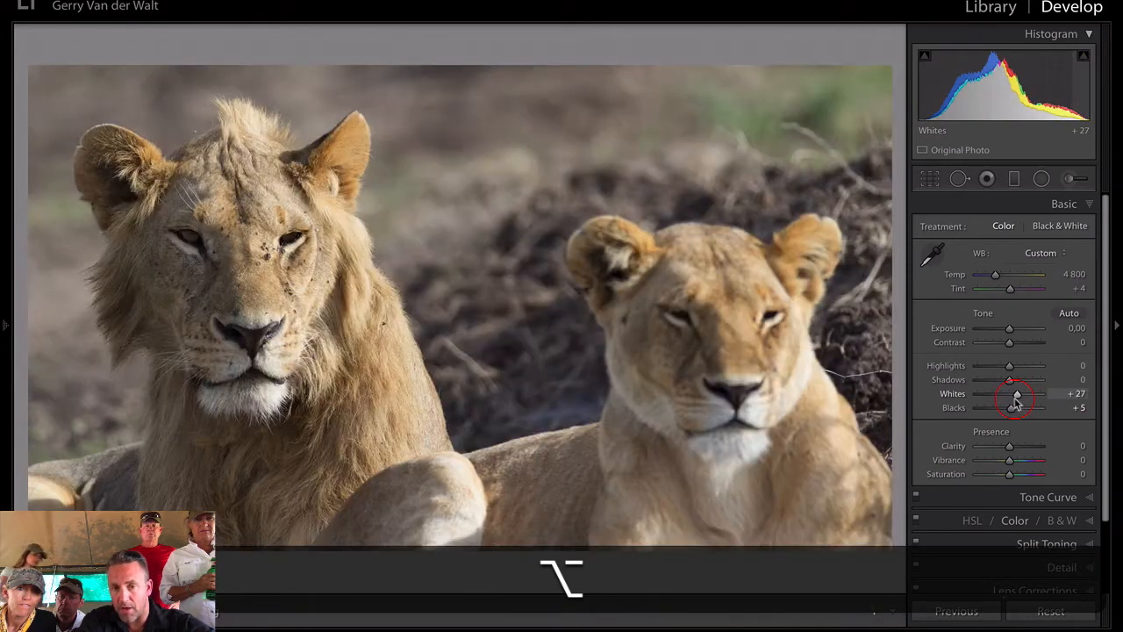
Compare the before and after versions of the lion photo side by side, returning to the single view.
key("t")
key("t")
key("y")
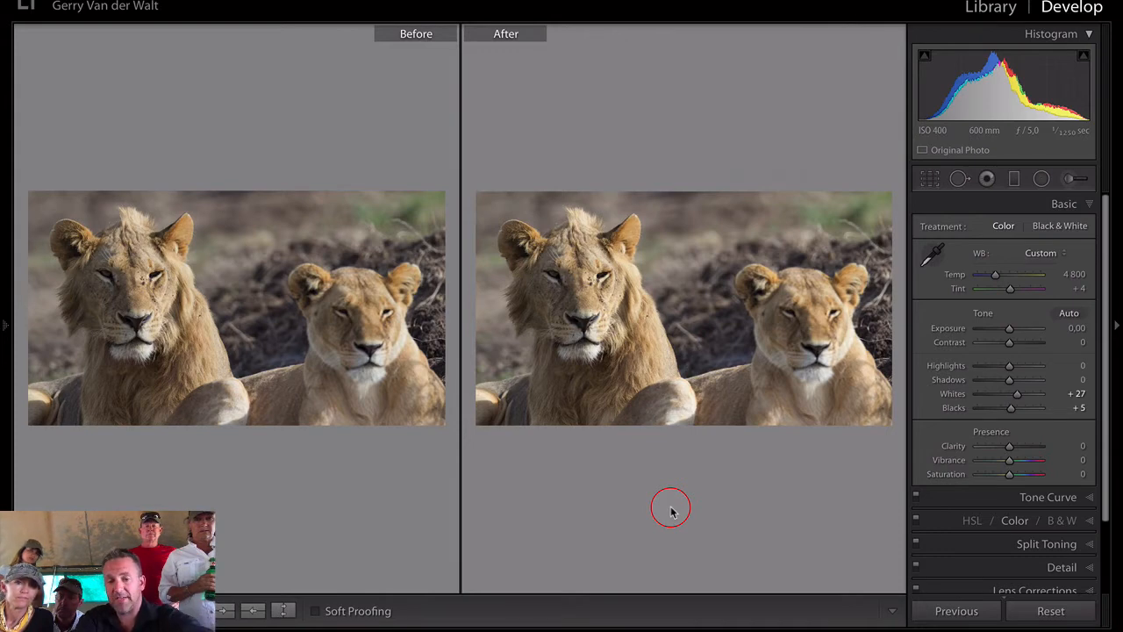
key("y")
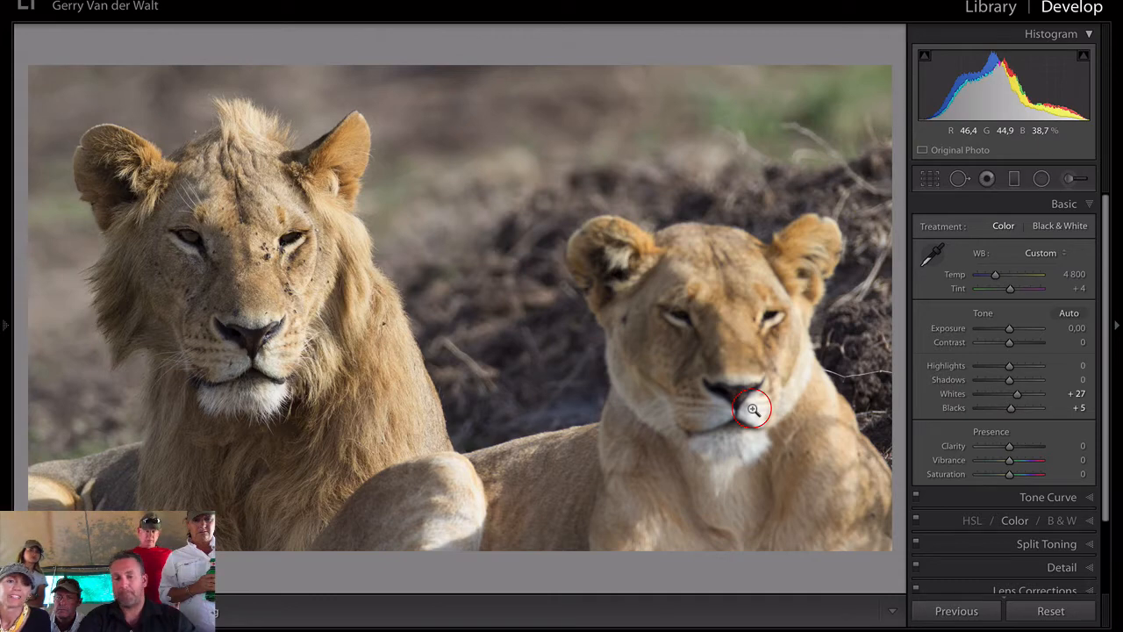
key("y")
key("y")
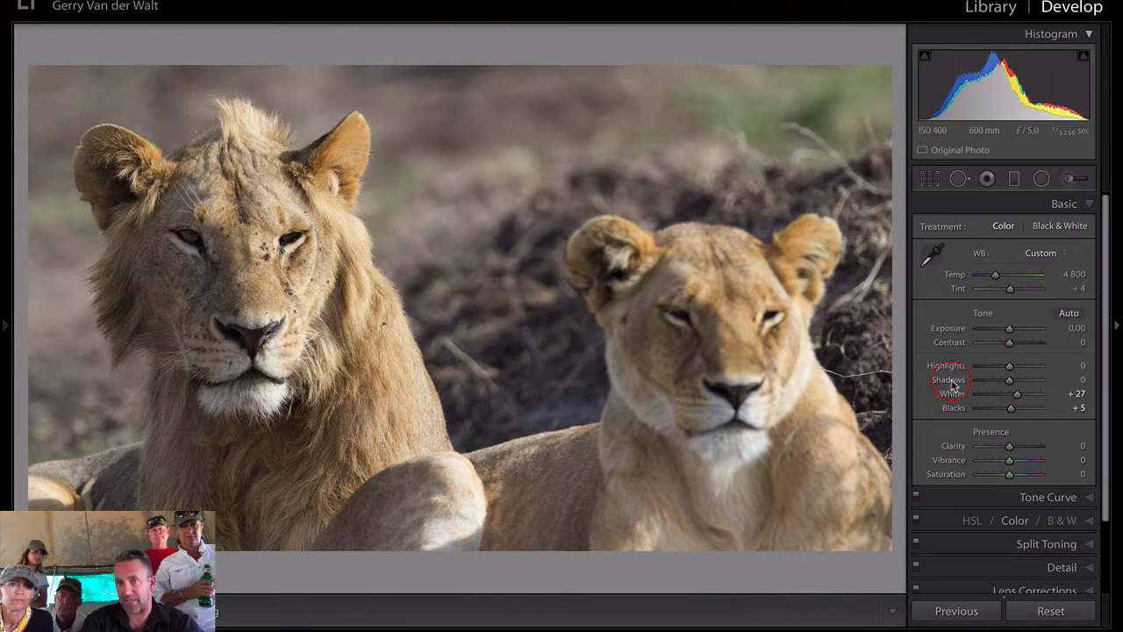
Try a Shadows value of -83 on the photo, resetting it to zero.
left_click_drag(953, 384, 984, 383)
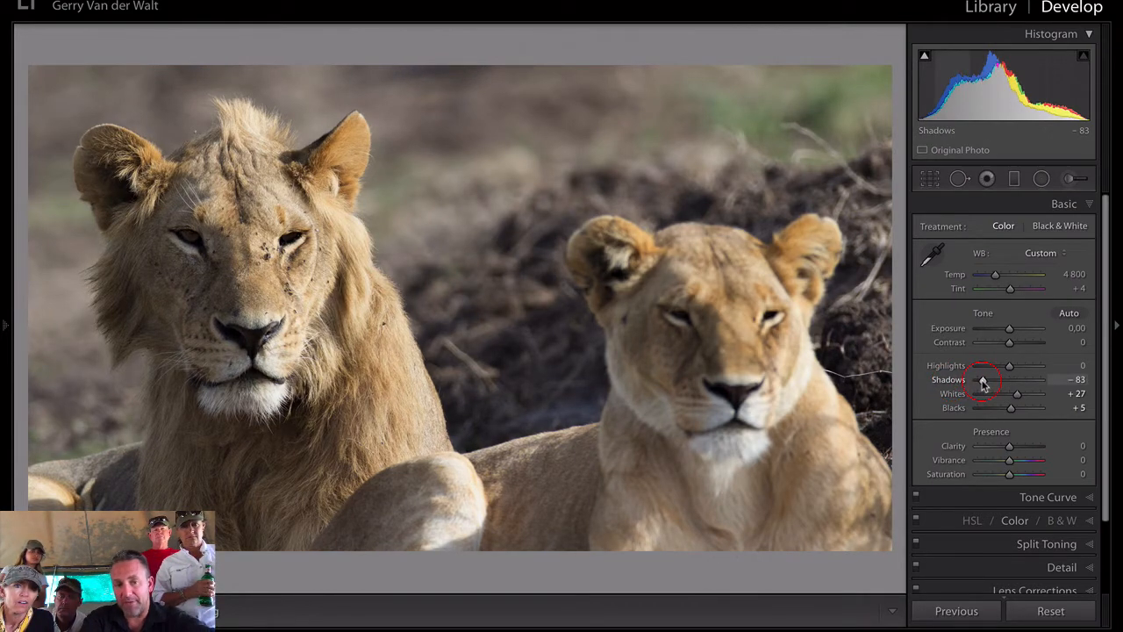
double_click(984, 383)
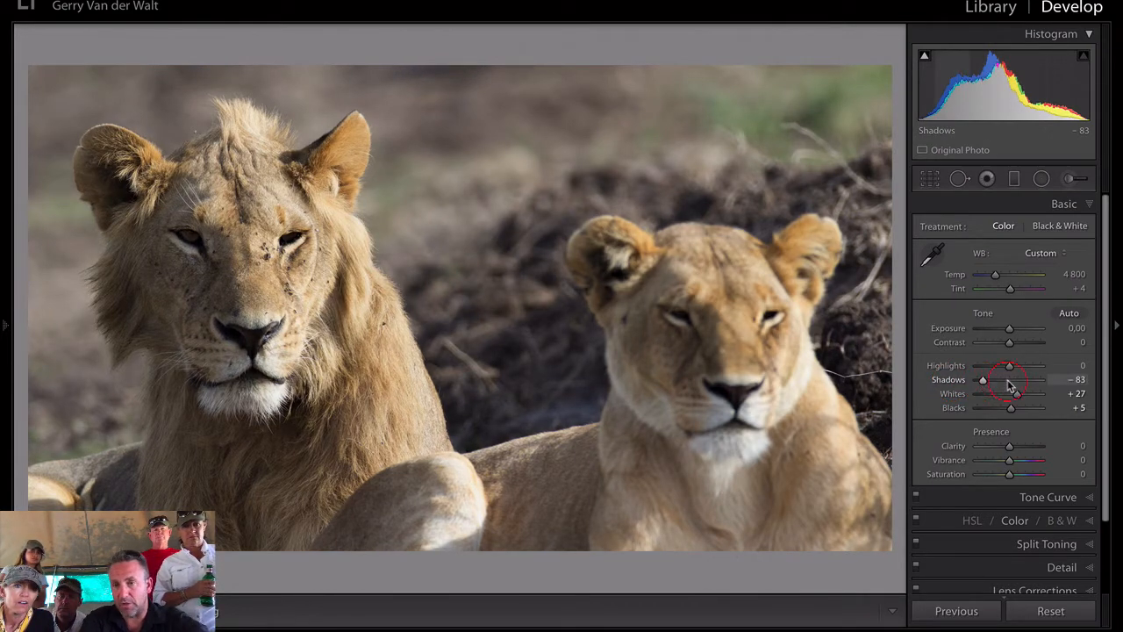
left_click(963, 369)
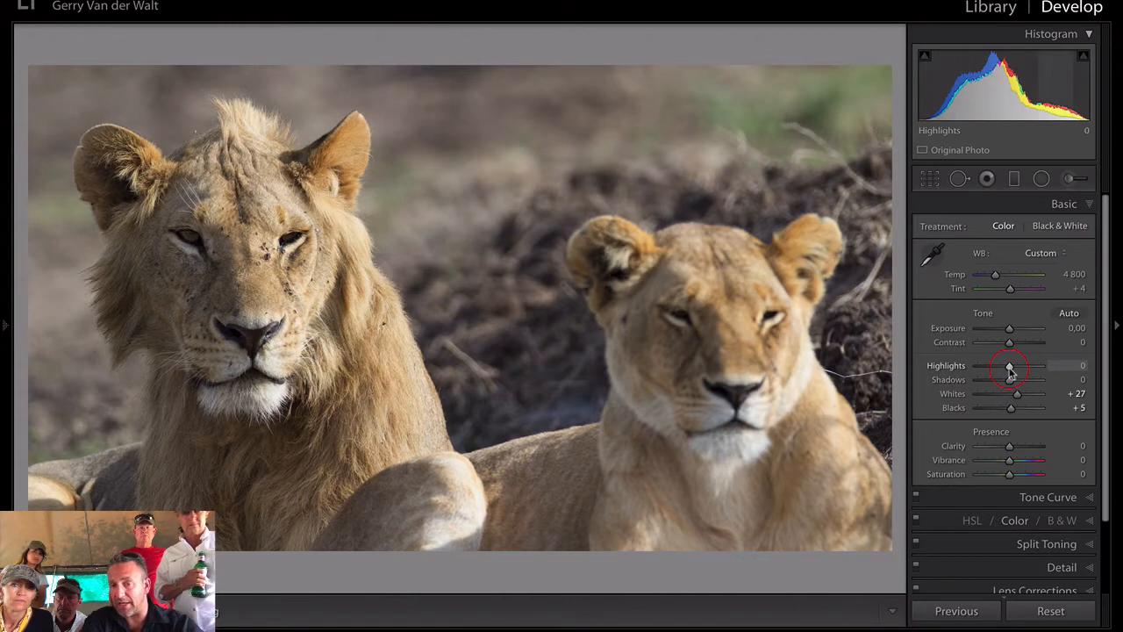
Set Highlights to -33 and Contrast to +18, checking the edit against the original side by side.
mouse_move(1010, 367)
left_mouse_down()
mouse_move(980, 376)
mouse_move(1001, 376)
left_mouse_up()
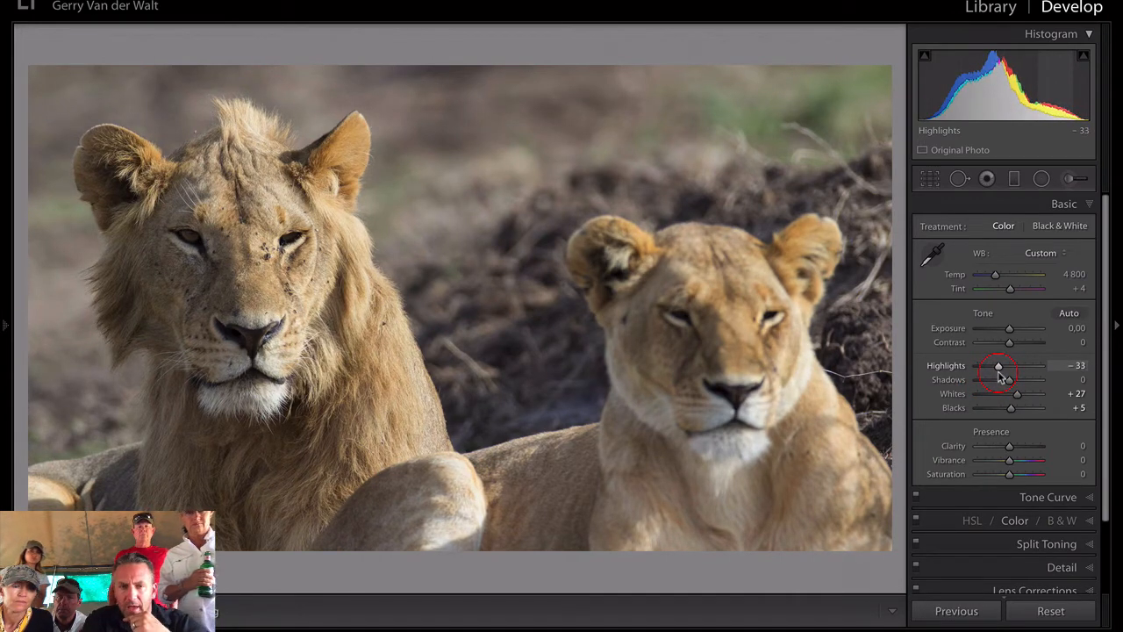
left_click(1008, 347)
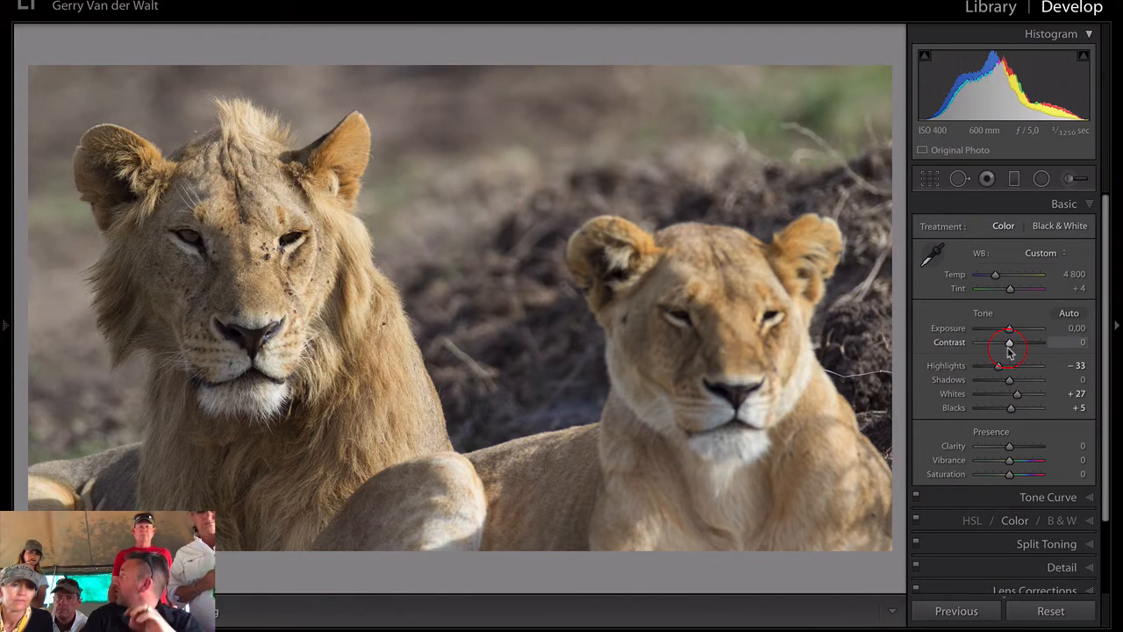
left_click_drag(1009, 351, 1016, 349)
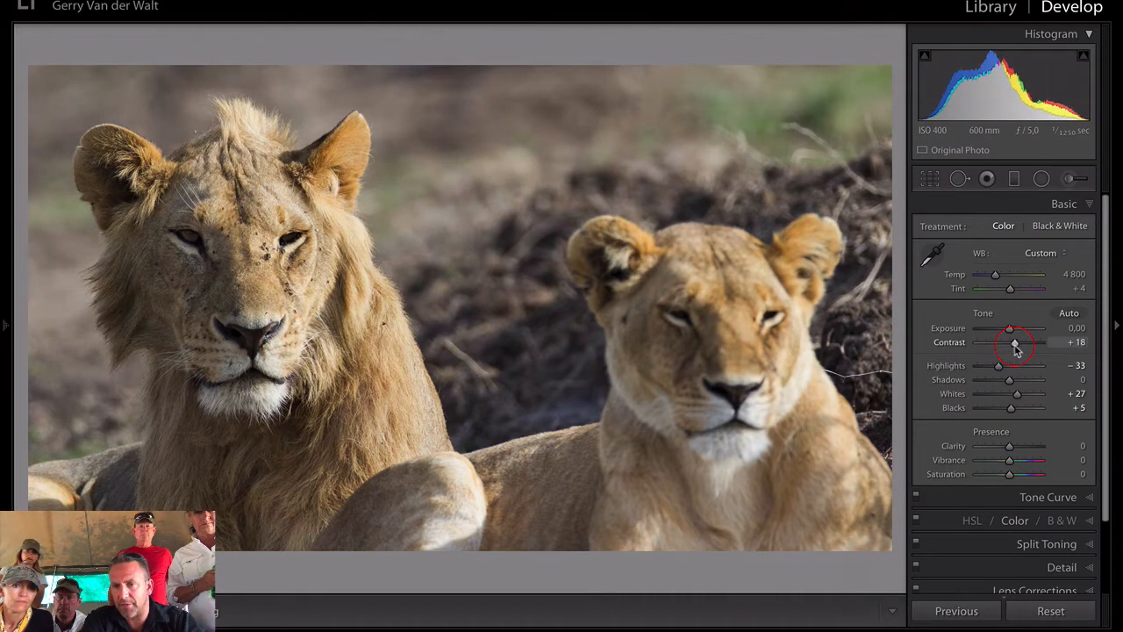
key("y")
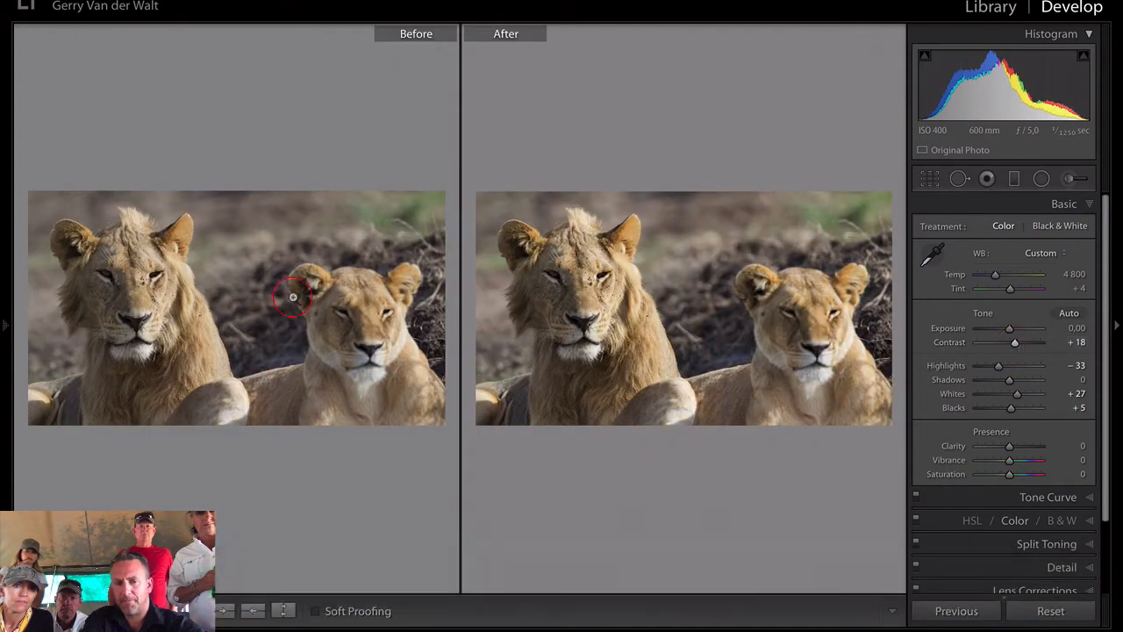
key("y")
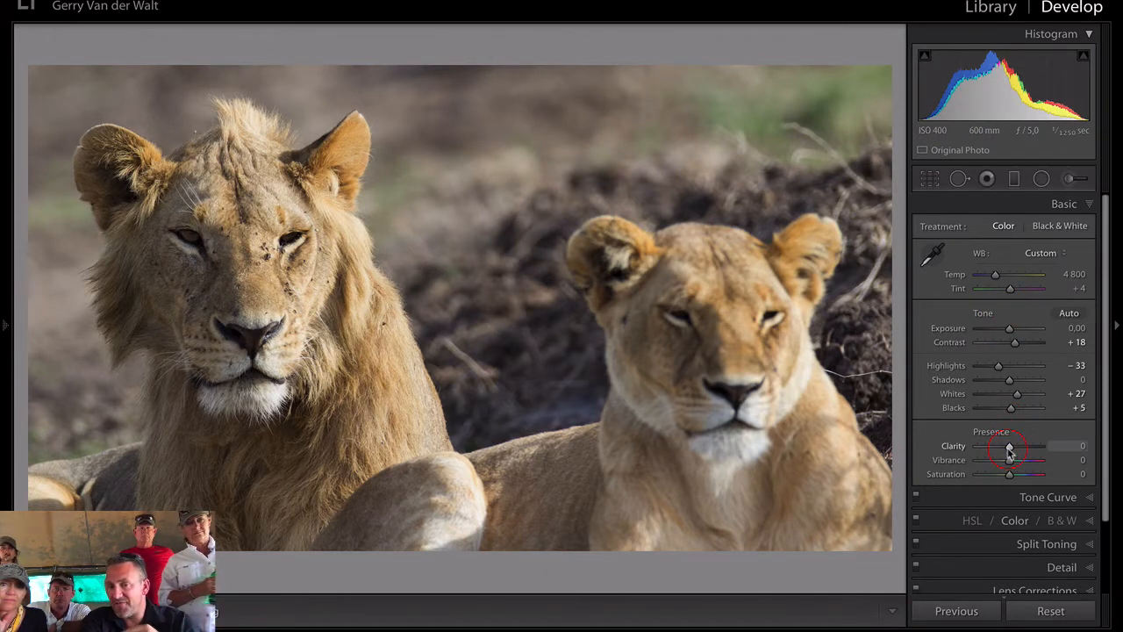
Set Clarity to +12, Vibrance to +21 and Saturation to +6.
left_click_drag(1010, 451, 1011, 452)
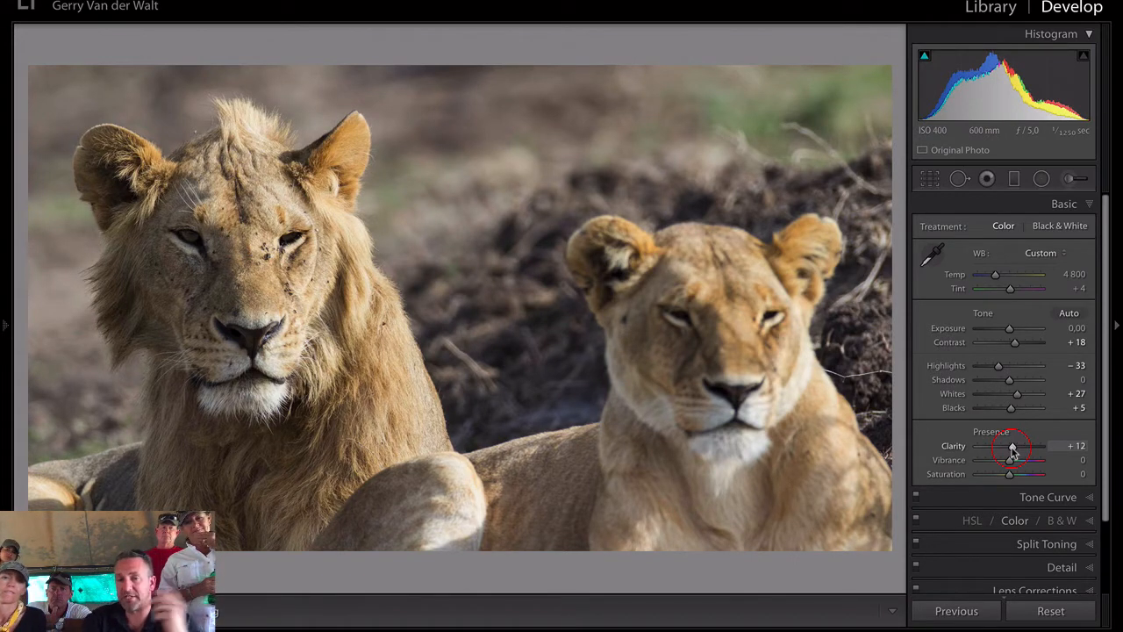
left_click_drag(1012, 452, 1016, 479)
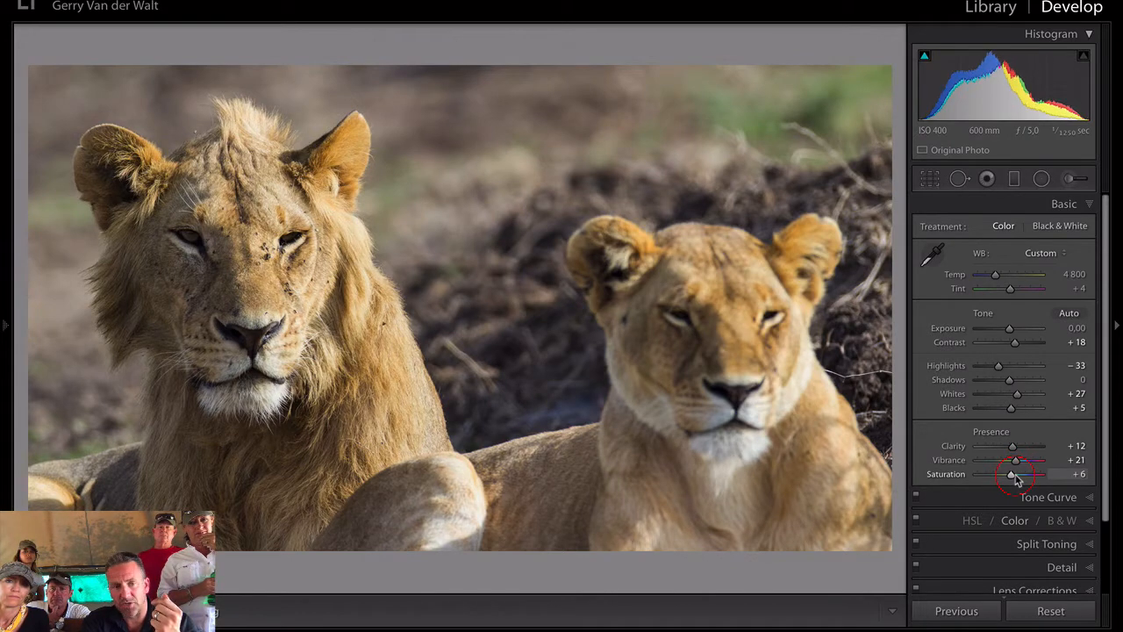
Compare the edited photo with the original, both side by side and by switching the full-size before view on and off.
key("y")
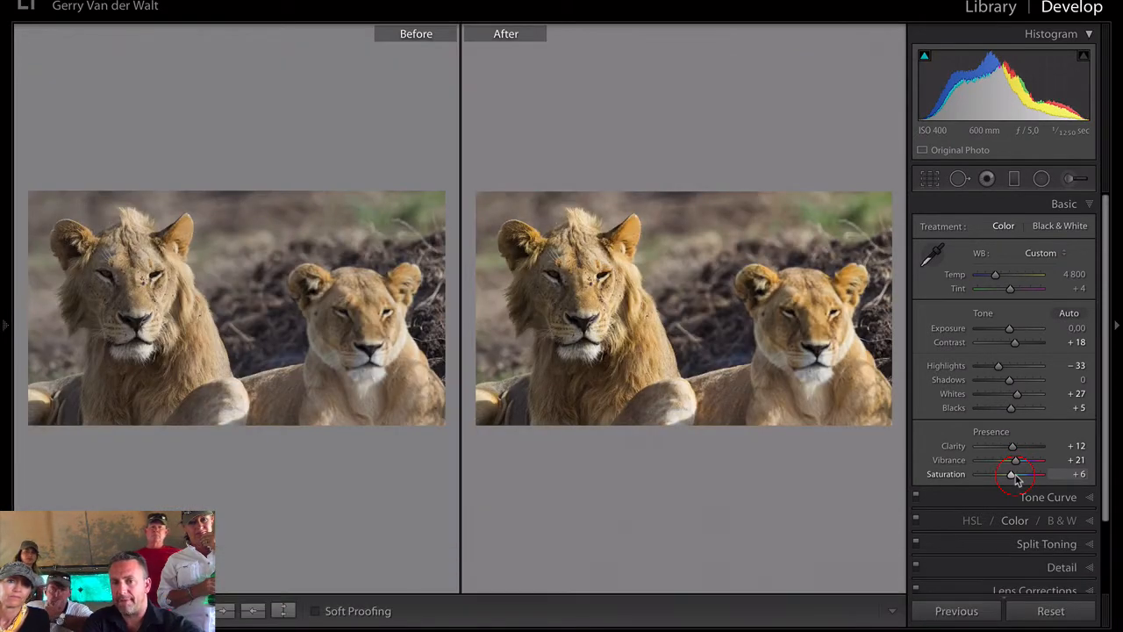
key("y")
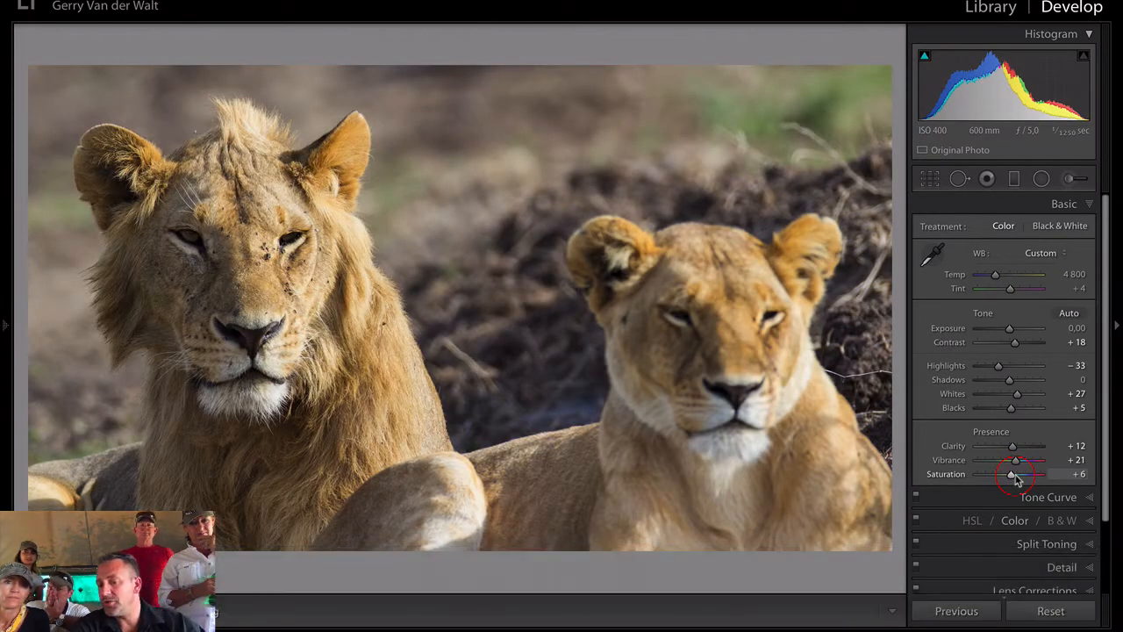
key("backslash")
key("backslash")
key("backslash")
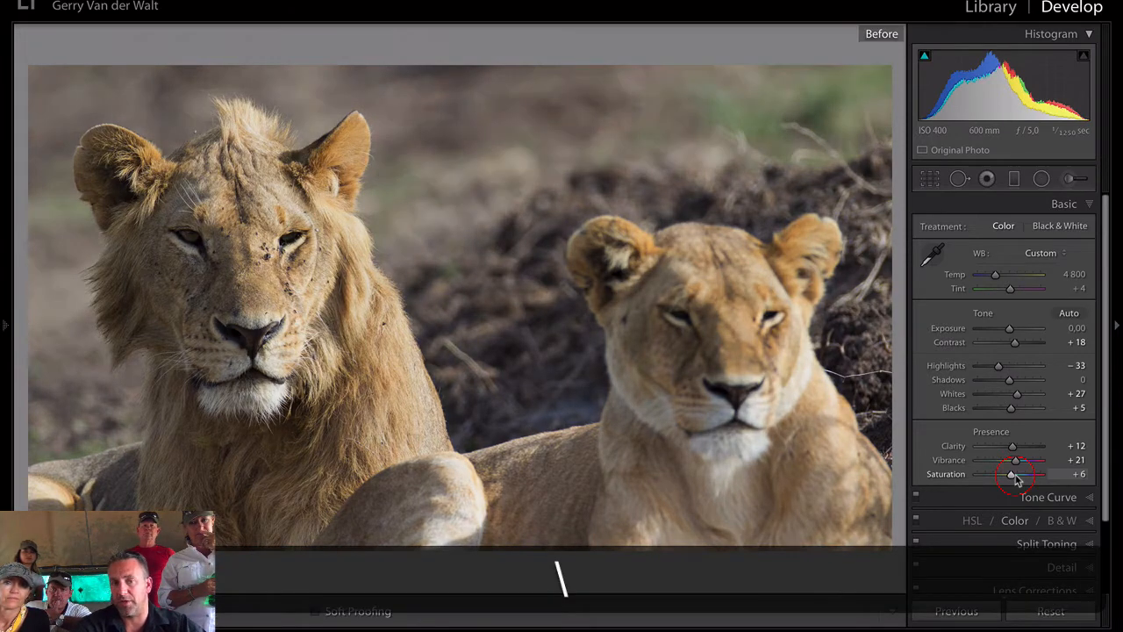
key("backslash")
key("backslash")
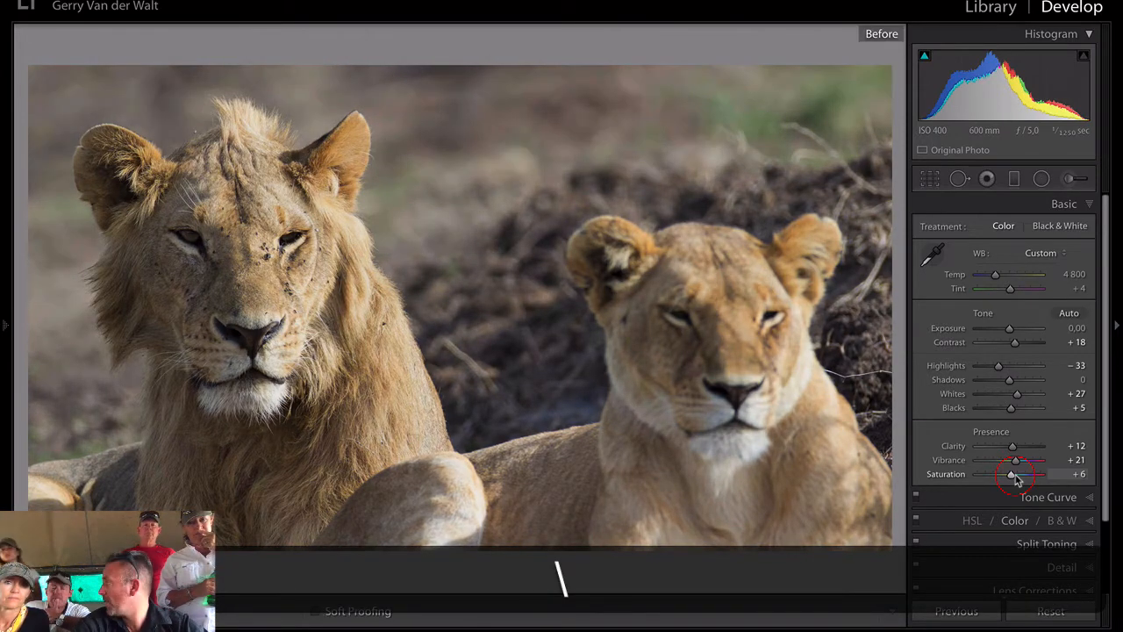
key("backslash")
Expand the Effects adjustments and try a Dehaze amount of +38, resetting it to zero.
scroll(1015, 474, "down", 3)
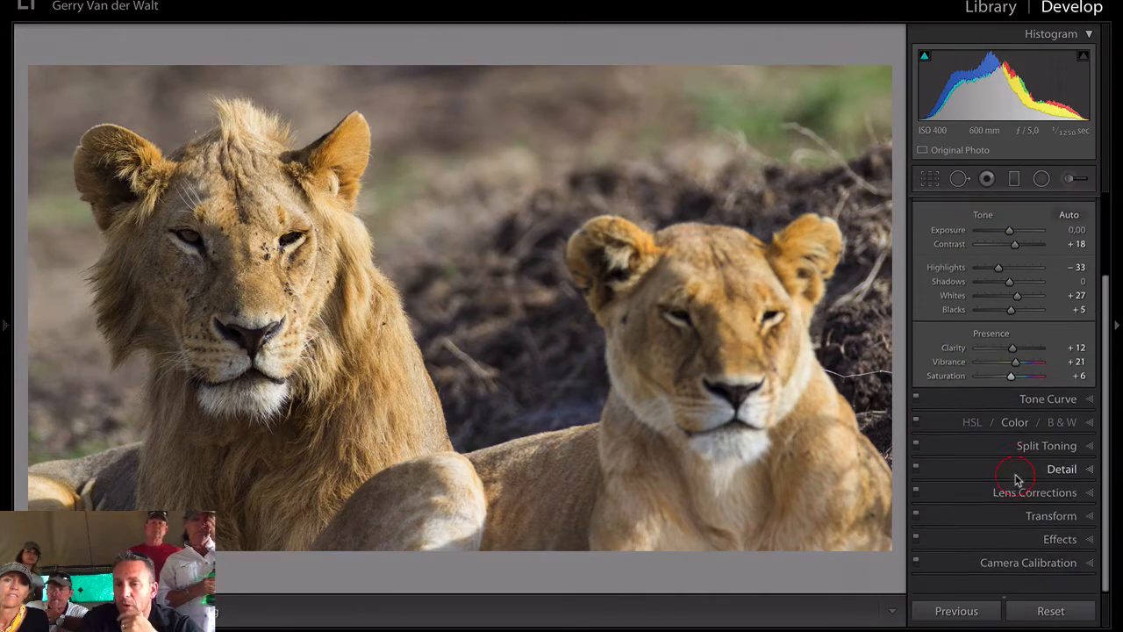
left_click(1046, 556)
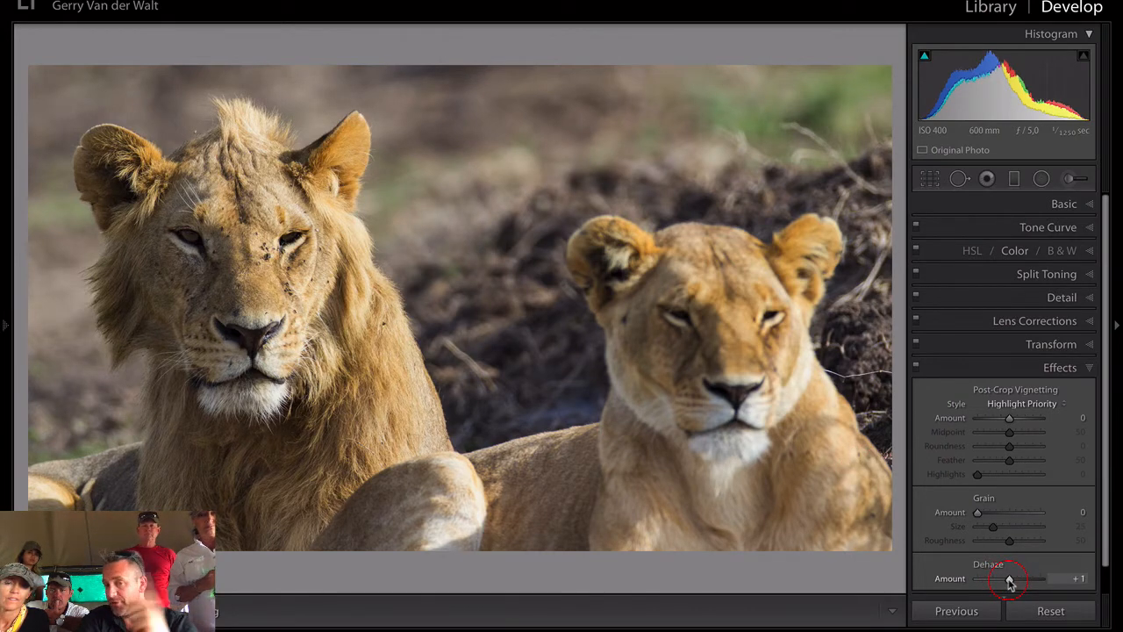
left_click_drag(1010, 581, 1021, 581)
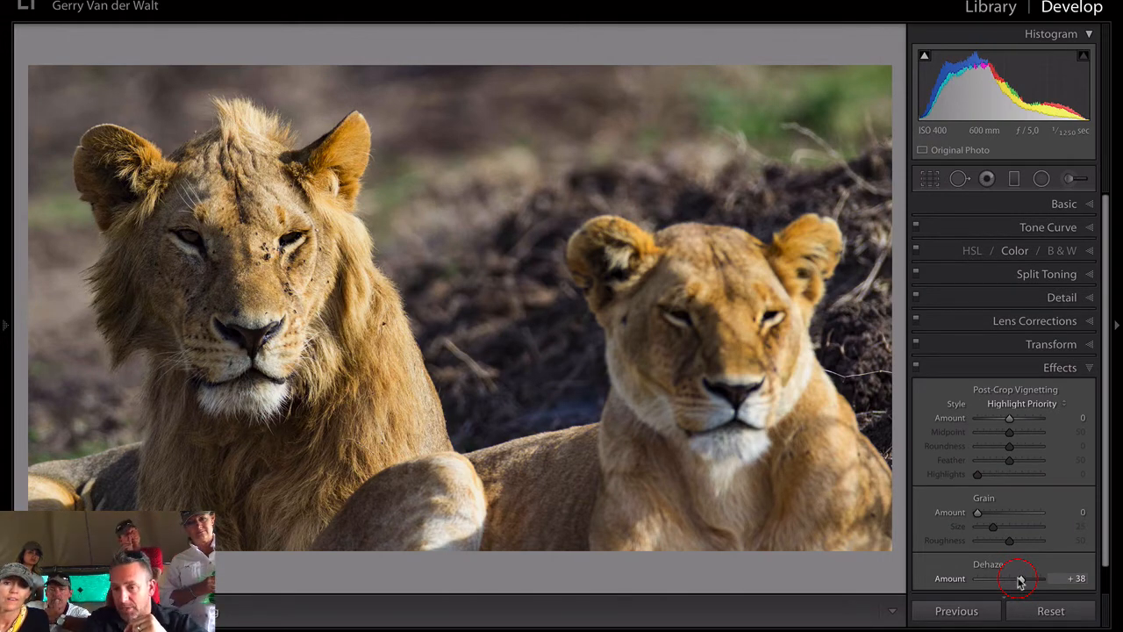
double_click(1021, 580)
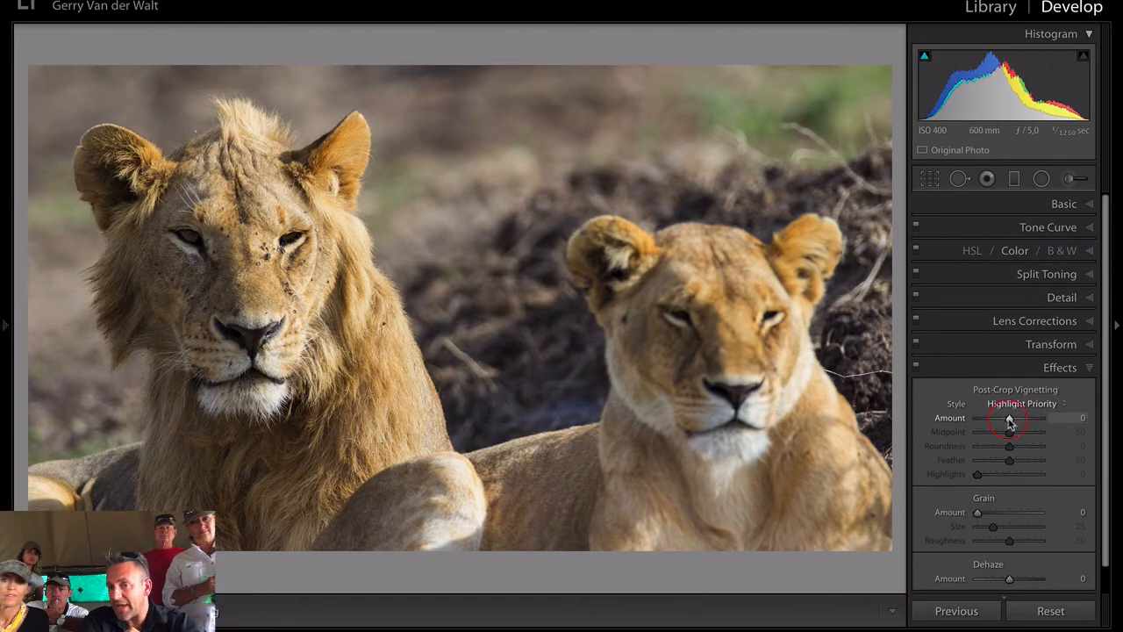
Set the post-crop vignetting amount to -10 and switch the Effects adjustments off and on to compare.
mouse_move(1010, 420)
left_mouse_down()
mouse_move(1062, 418)
mouse_move(943, 434)
mouse_move(1005, 421)
left_mouse_up()
left_click(916, 367)
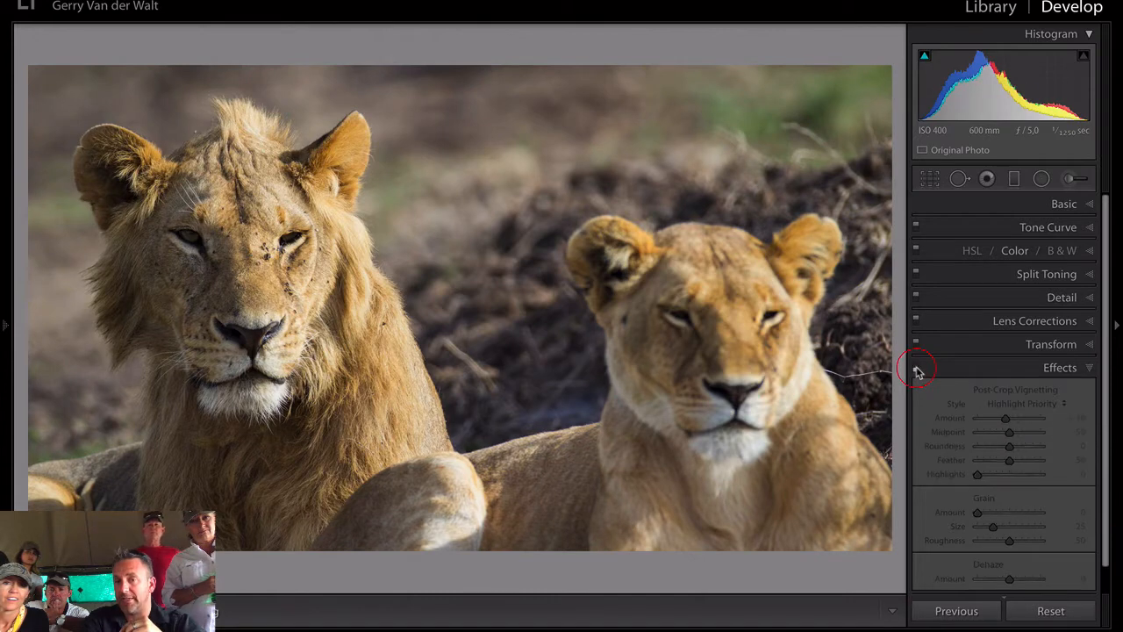
left_click(916, 368)
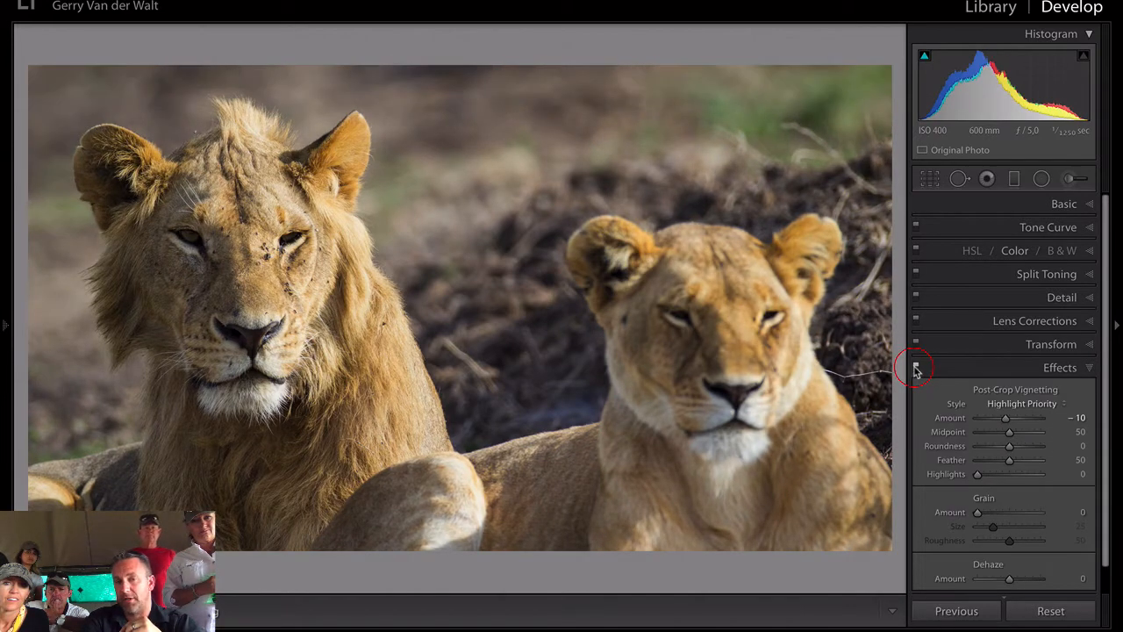
left_click(916, 367)
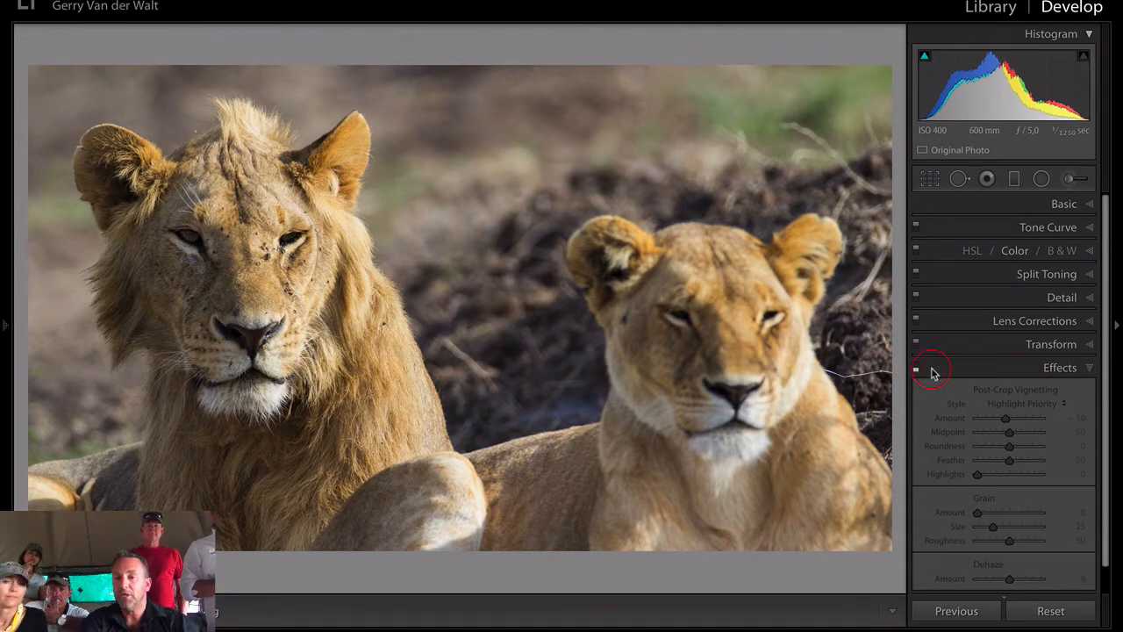
left_click(917, 368)
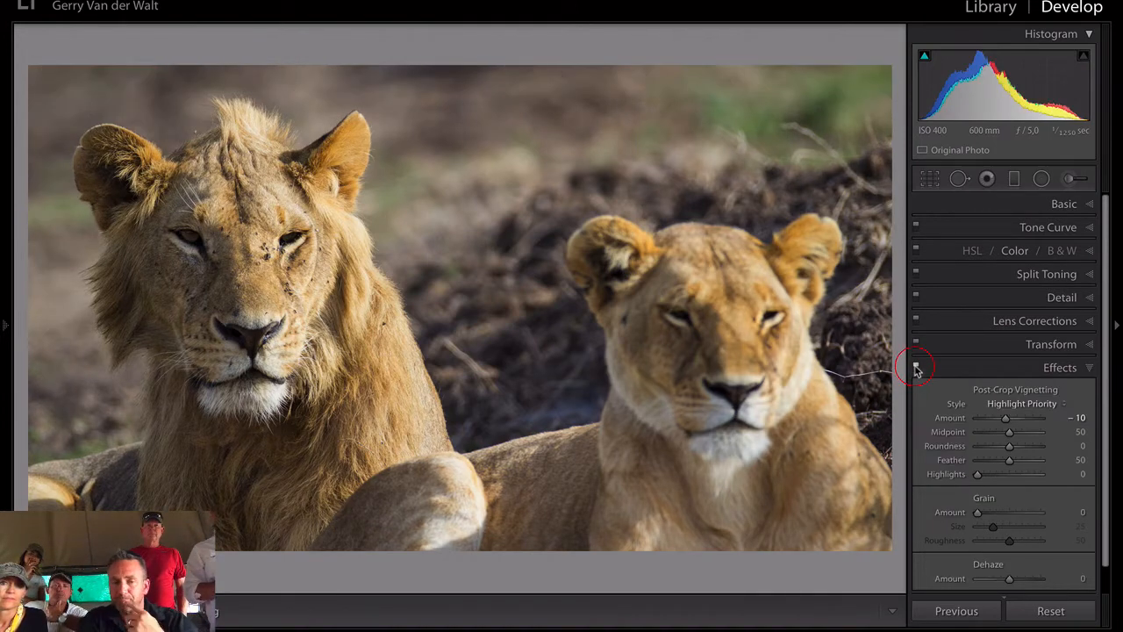
Show the original and the vignetted photo side by side for comparison.
scroll(996, 367, "up", 3)
key("y")
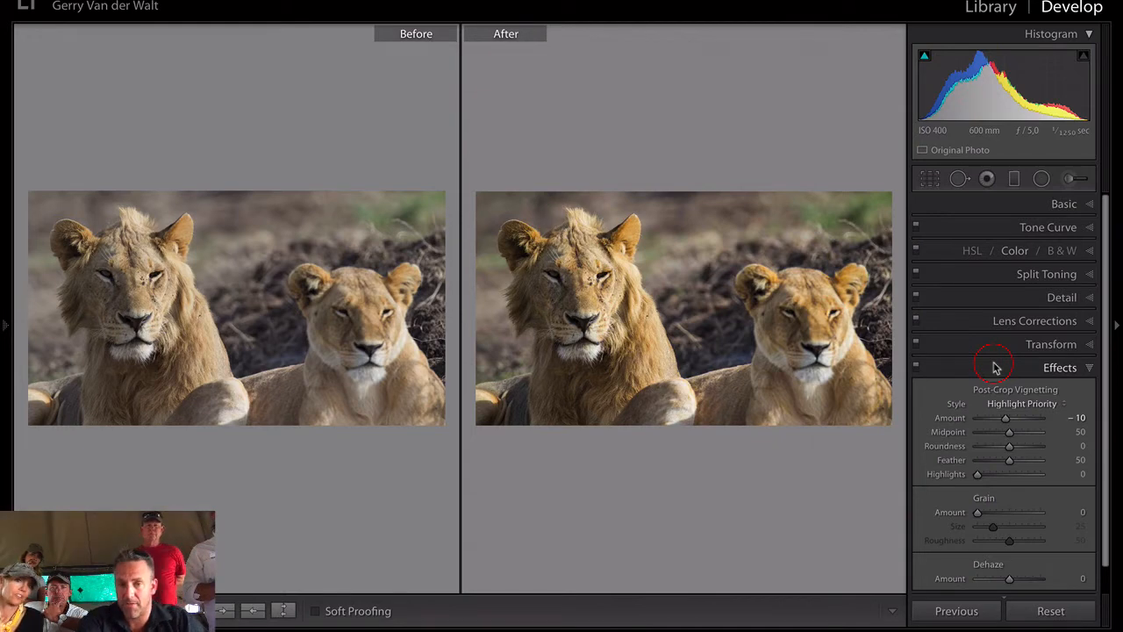
Draw a radial filter around the male lion's head, show its mask overlay and centre the filter on the face.
key("y")
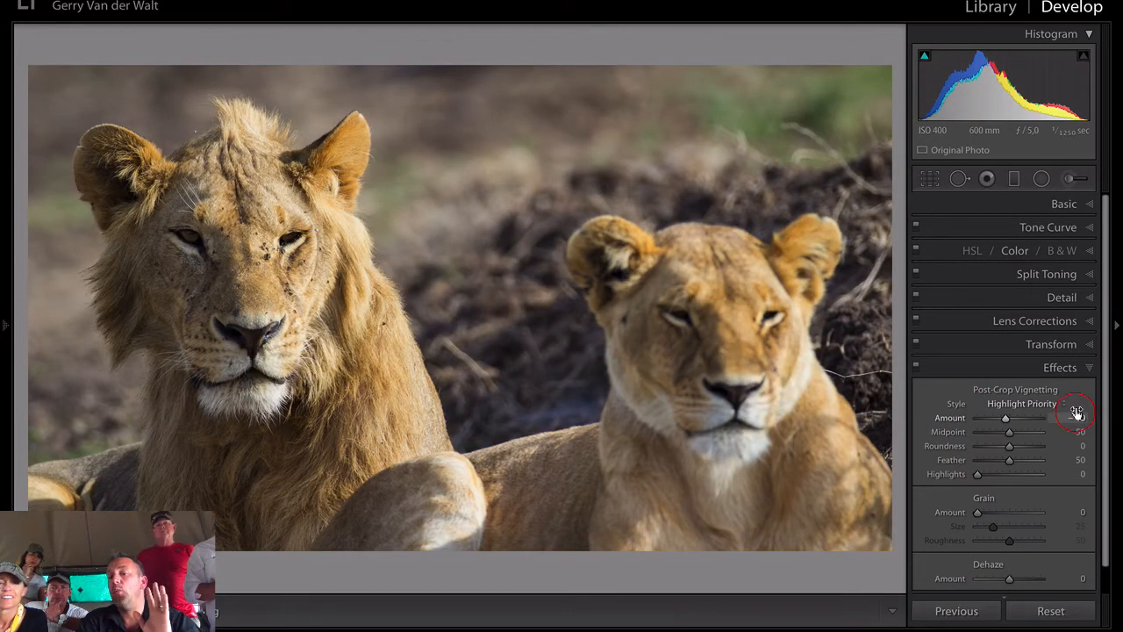
left_click(1090, 370)
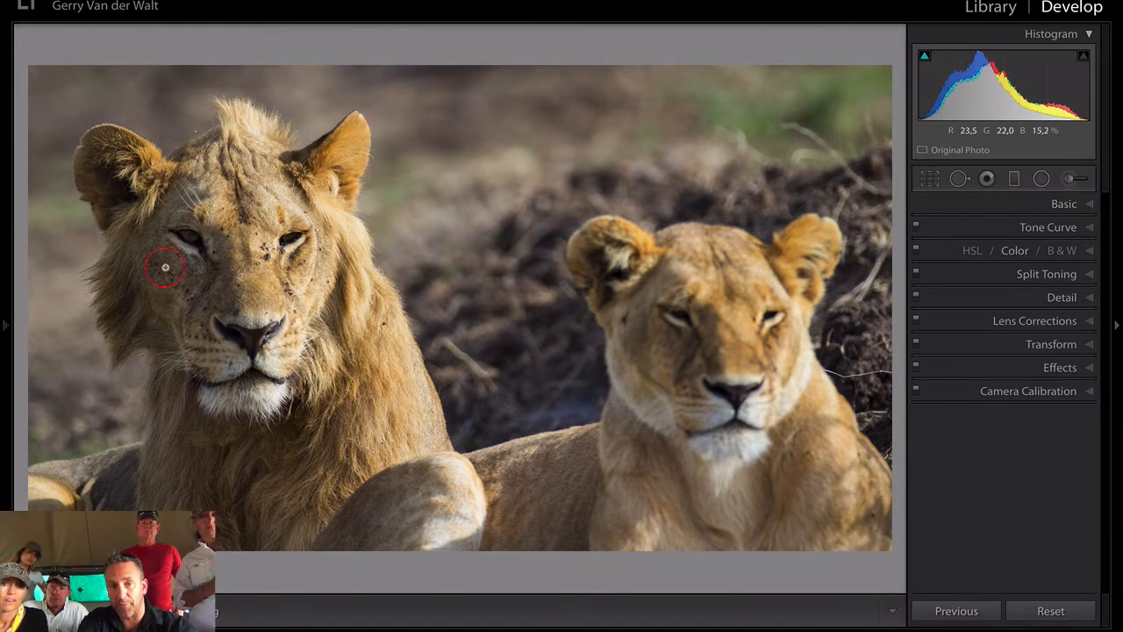
left_click(1042, 179)
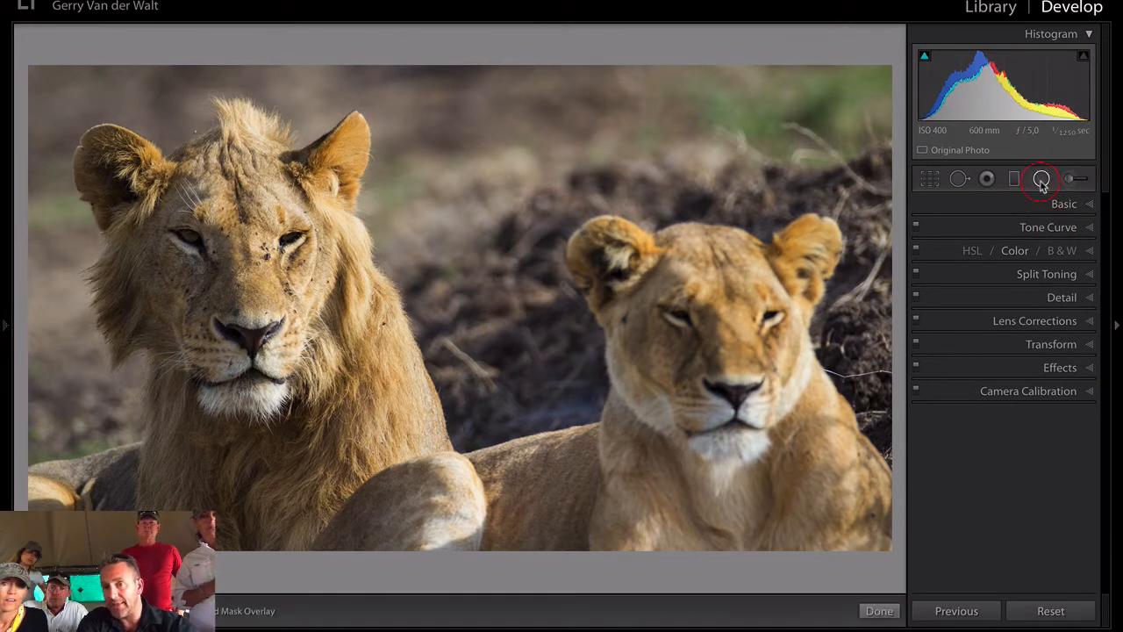
left_click_drag(214, 255, 396, 463)
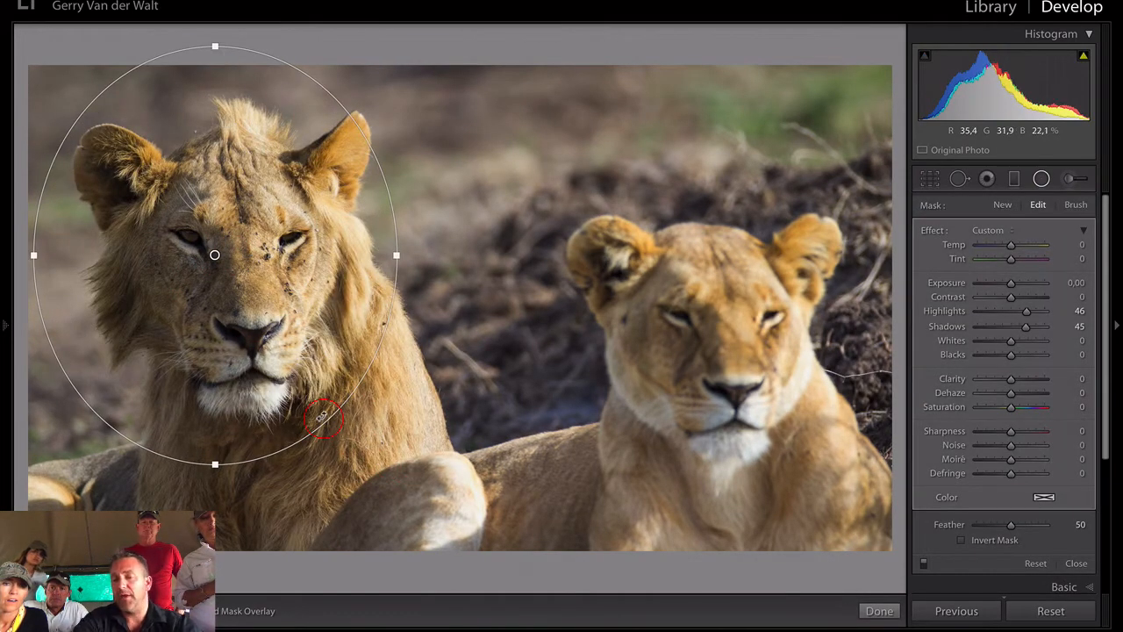
key("o")
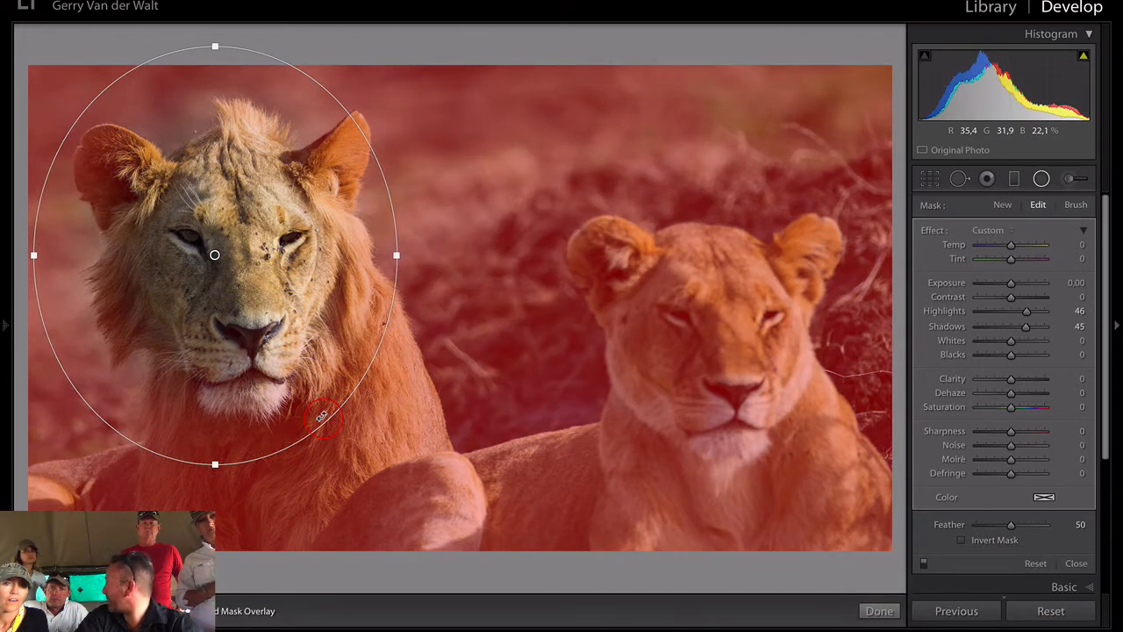
left_click_drag(214, 255, 231, 265)
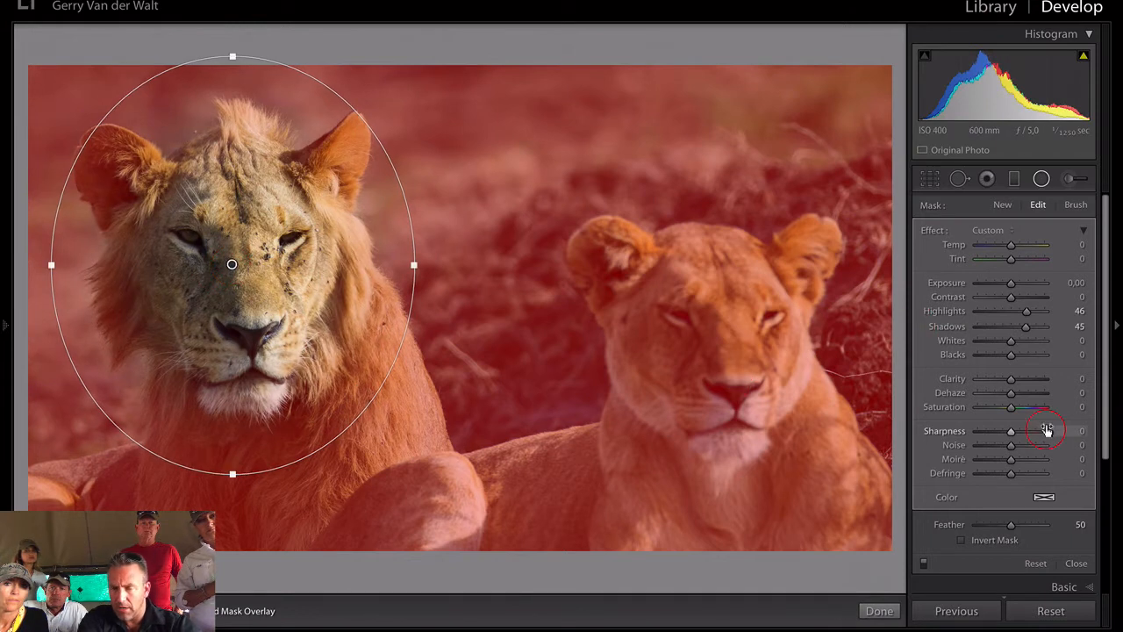
Set the radial filter's feather to 32, invert its mask to cover the inside of the ellipse, and hide the overlay.
scroll(1047, 432, "down", 1)
mouse_move(1011, 500)
left_mouse_down()
mouse_move(932, 507)
mouse_move(1018, 501)
mouse_move(999, 502)
left_mouse_up()
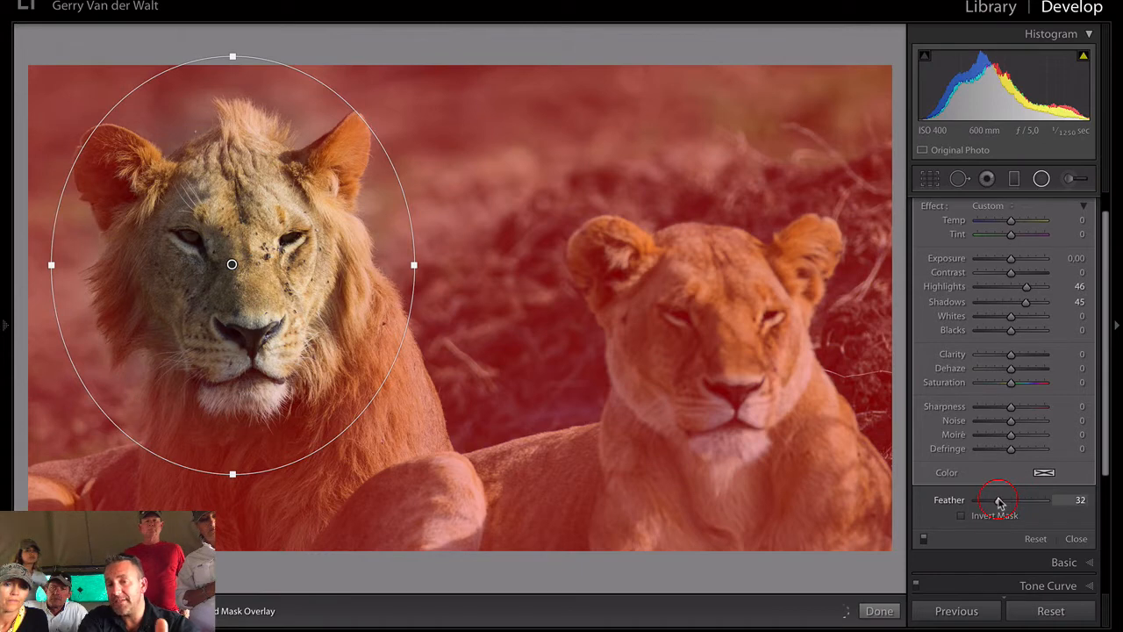
left_click(976, 518)
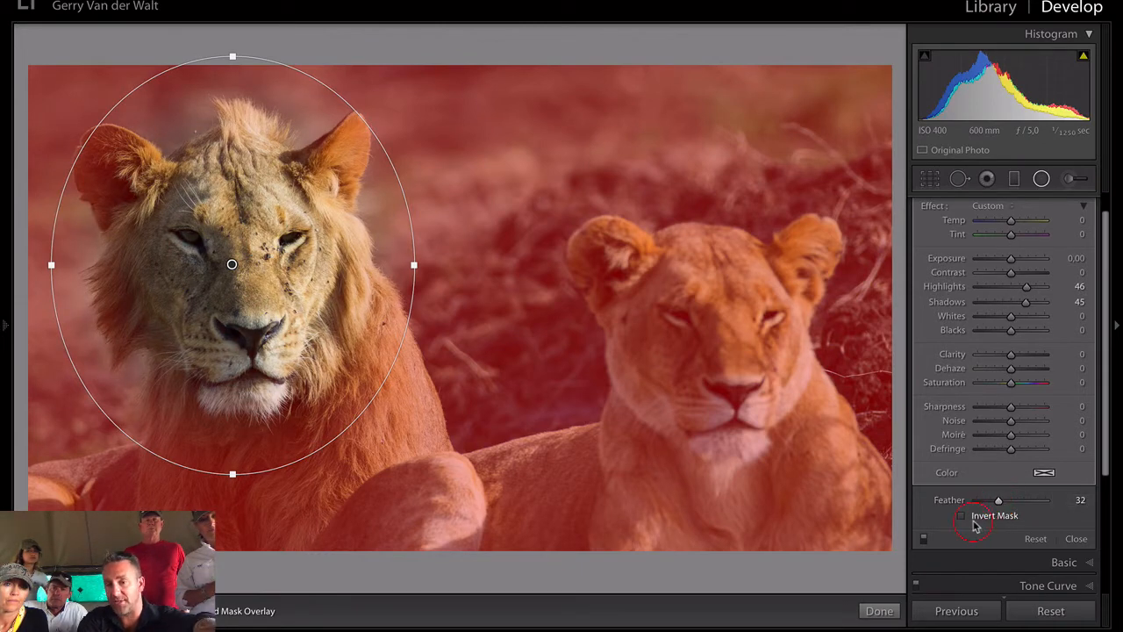
left_click(975, 518)
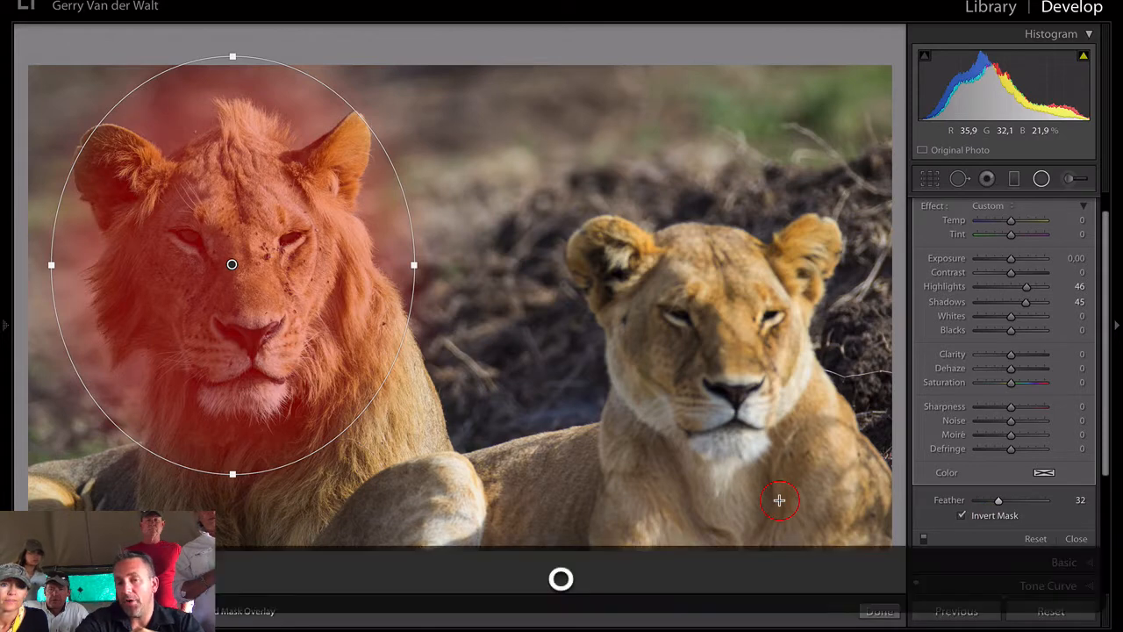
key("o")
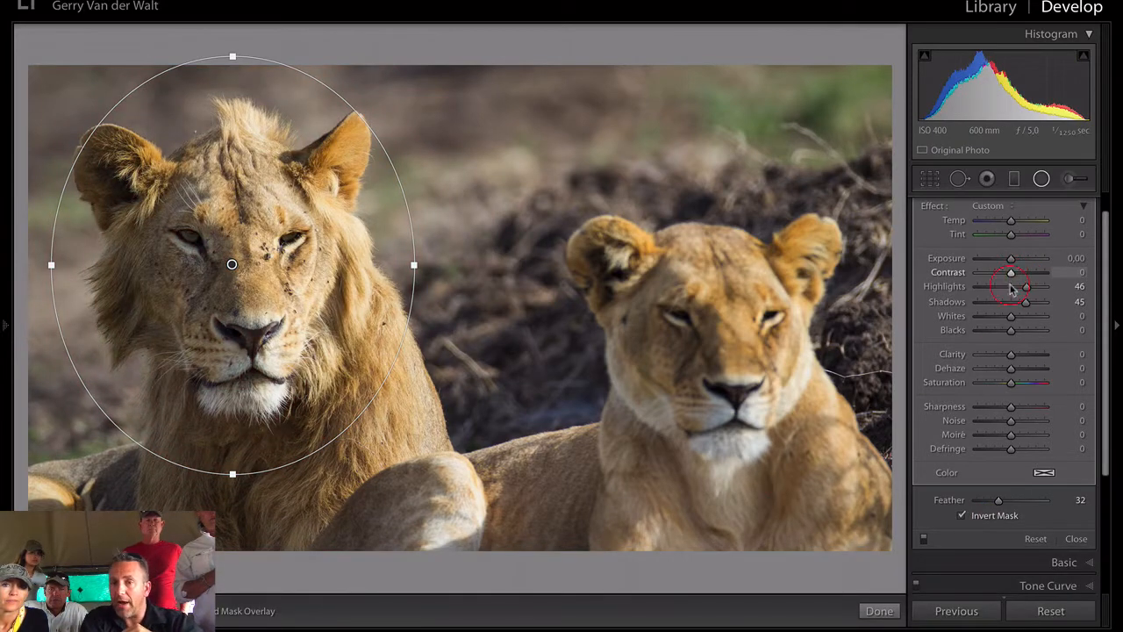
Try a contrast of 21 on the radial filter, reset contrast and highlights to zero, and clear the remaining effect sliders.
mouse_move(1011, 272)
left_mouse_down()
mouse_move(1036, 275)
mouse_move(1017, 277)
left_mouse_up()
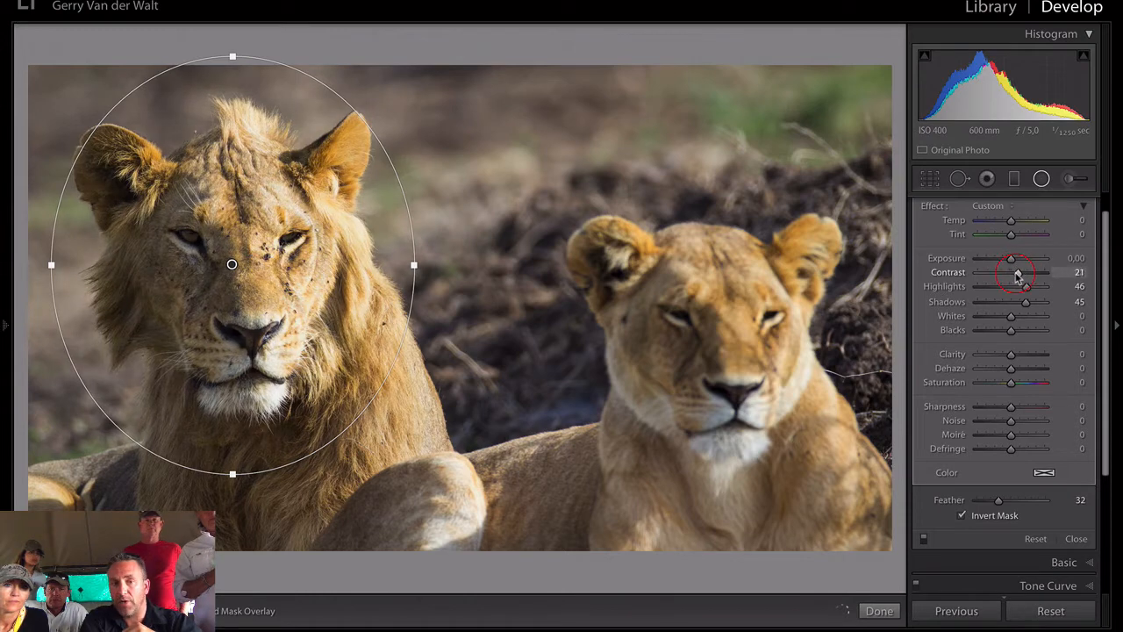
double_click(1016, 278)
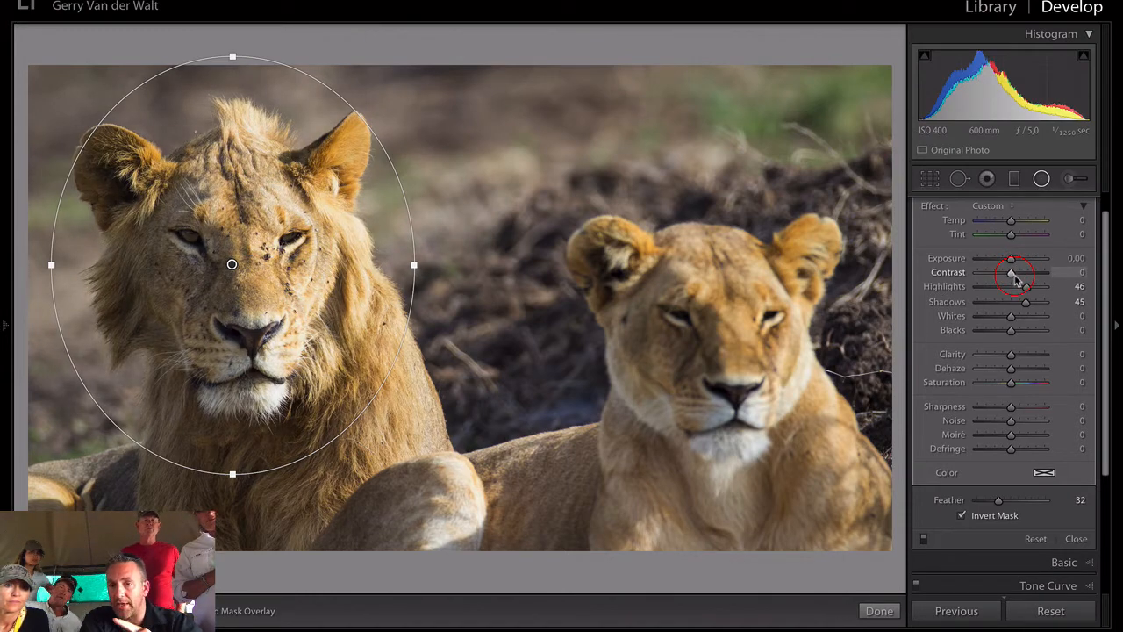
left_click(1026, 289)
double_click(1026, 287)
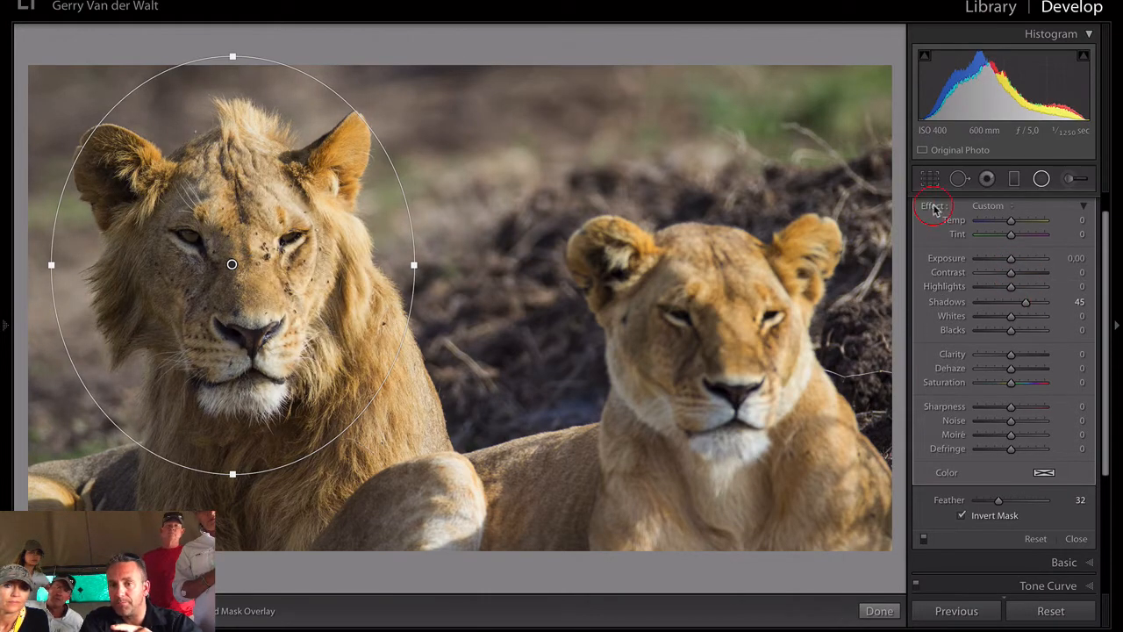
double_click(933, 207)
Set the radial filter's shadows to 90 and sharpness to 38, and compare the photo with the original side by side.
left_click_drag(997, 299, 1043, 305)
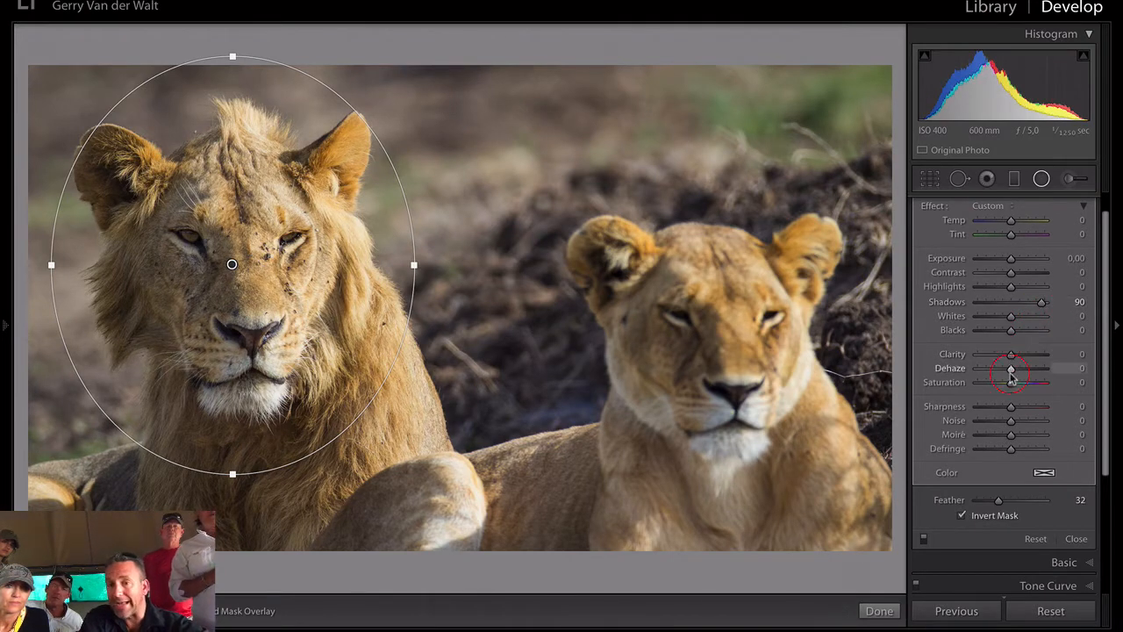
left_click_drag(1010, 406, 1024, 412)
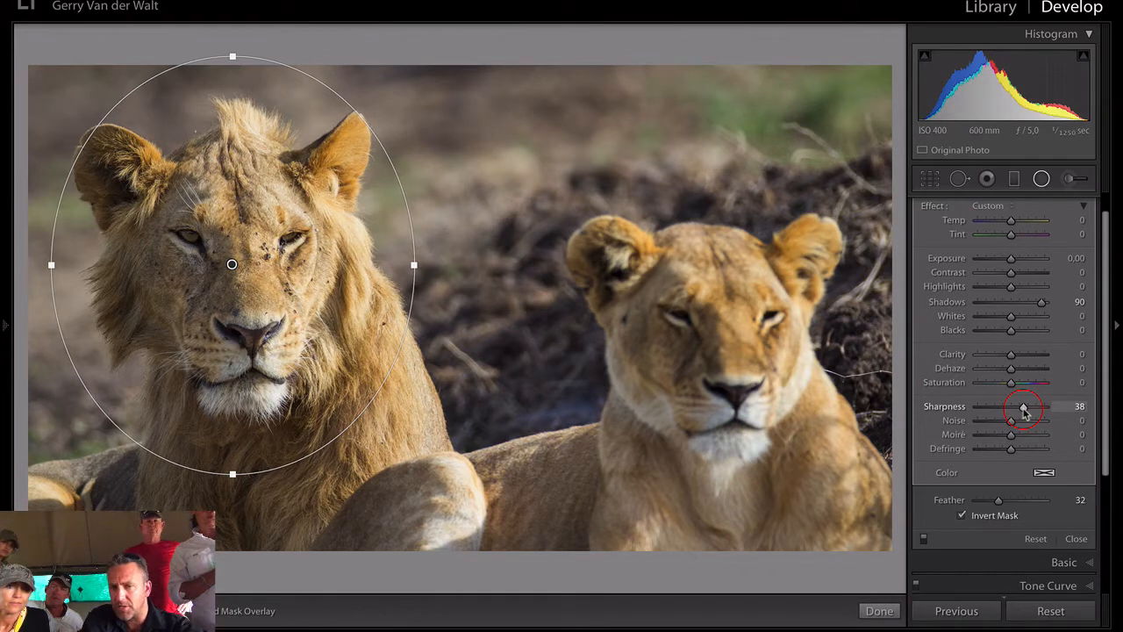
left_click(1012, 383)
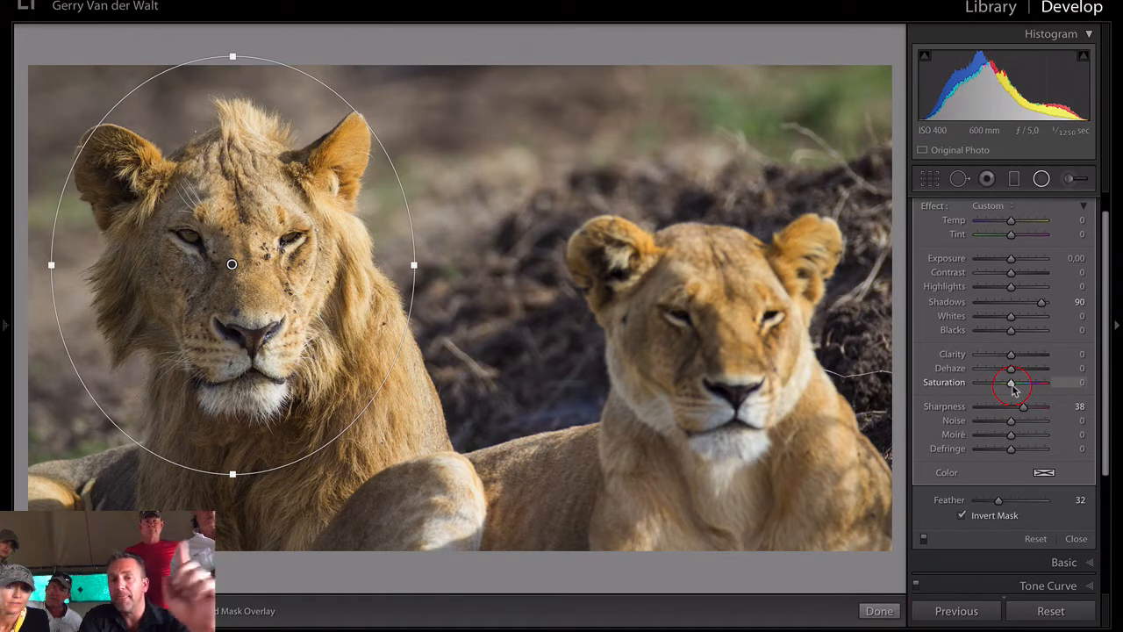
key("y")
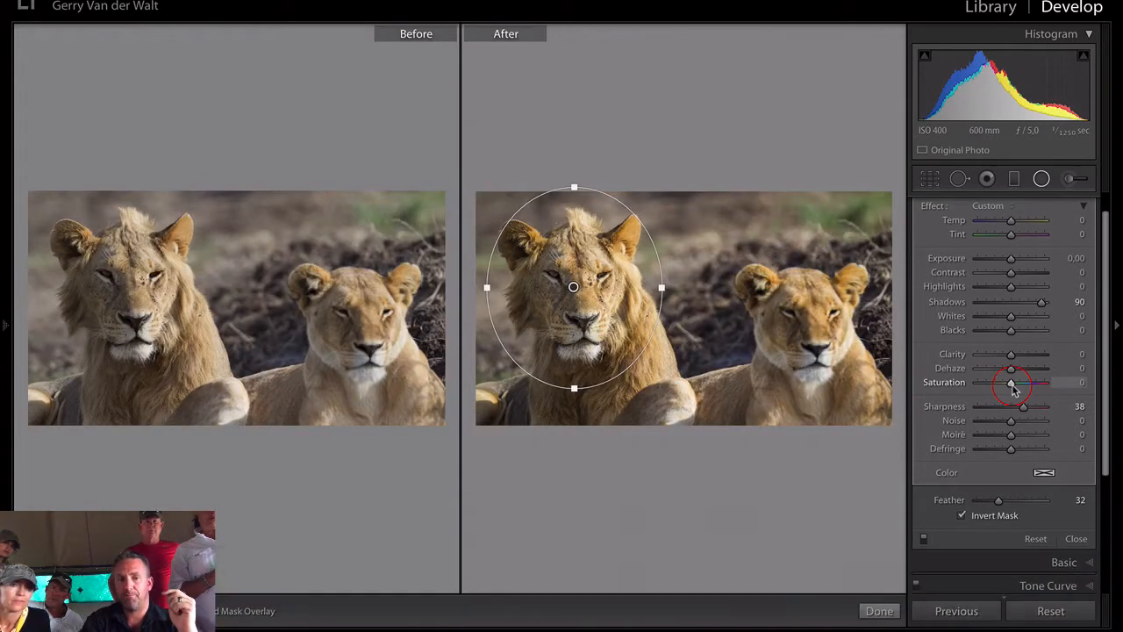
key("y")
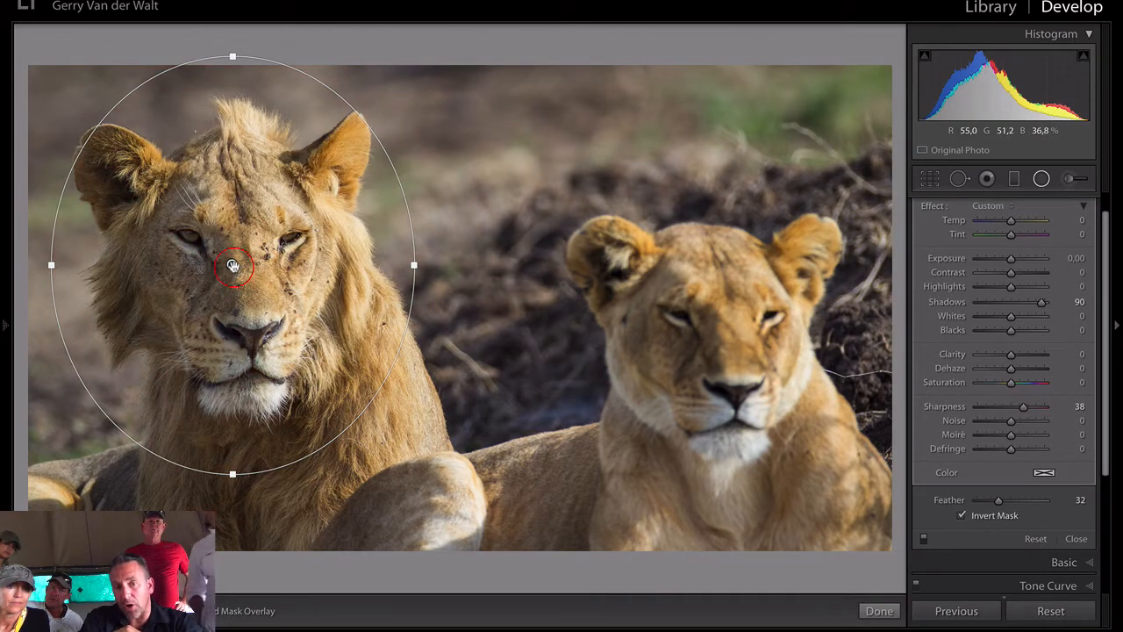
Duplicate the radial filter, shift the copy slightly off the first one, and turn off its inverted mask to affect the surroundings.
right_click(232, 265)
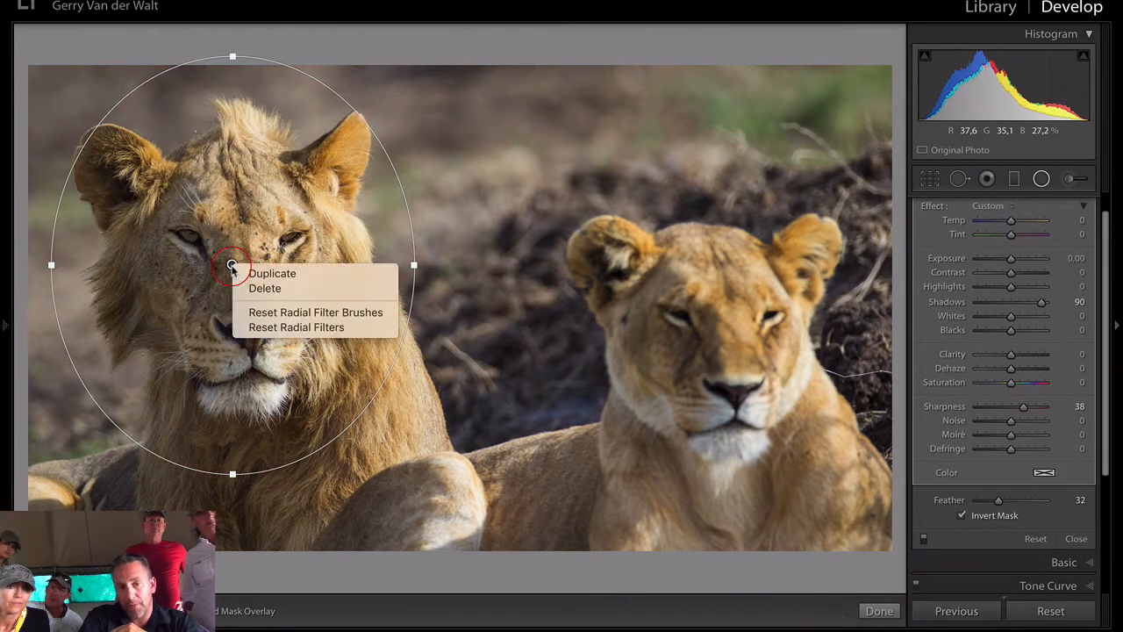
left_click(281, 275)
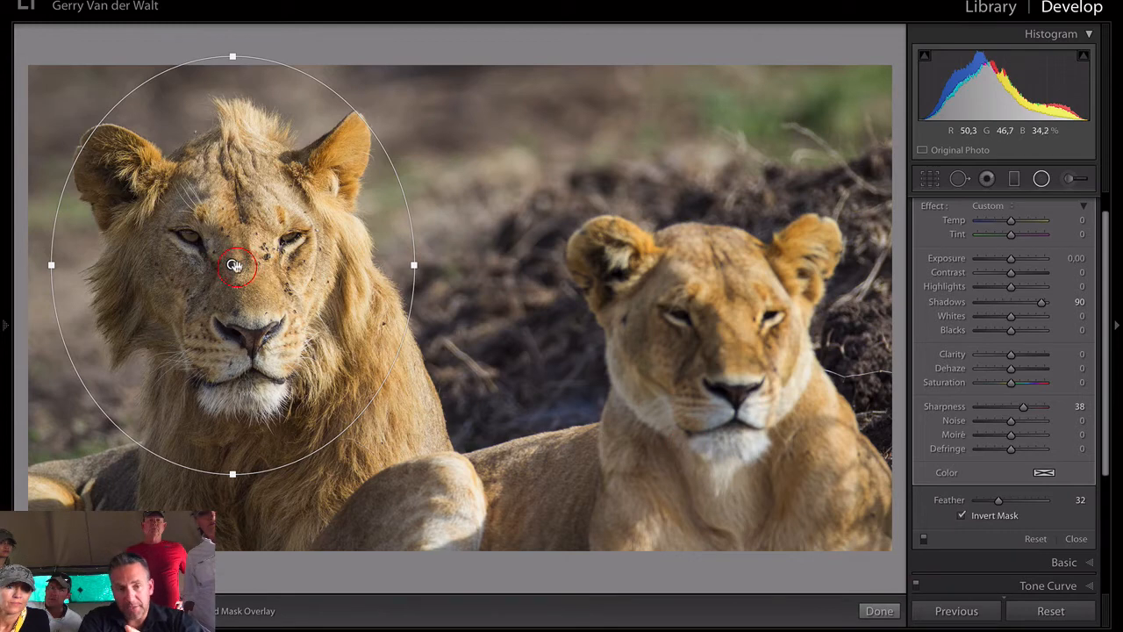
left_click_drag(235, 265, 244, 268)
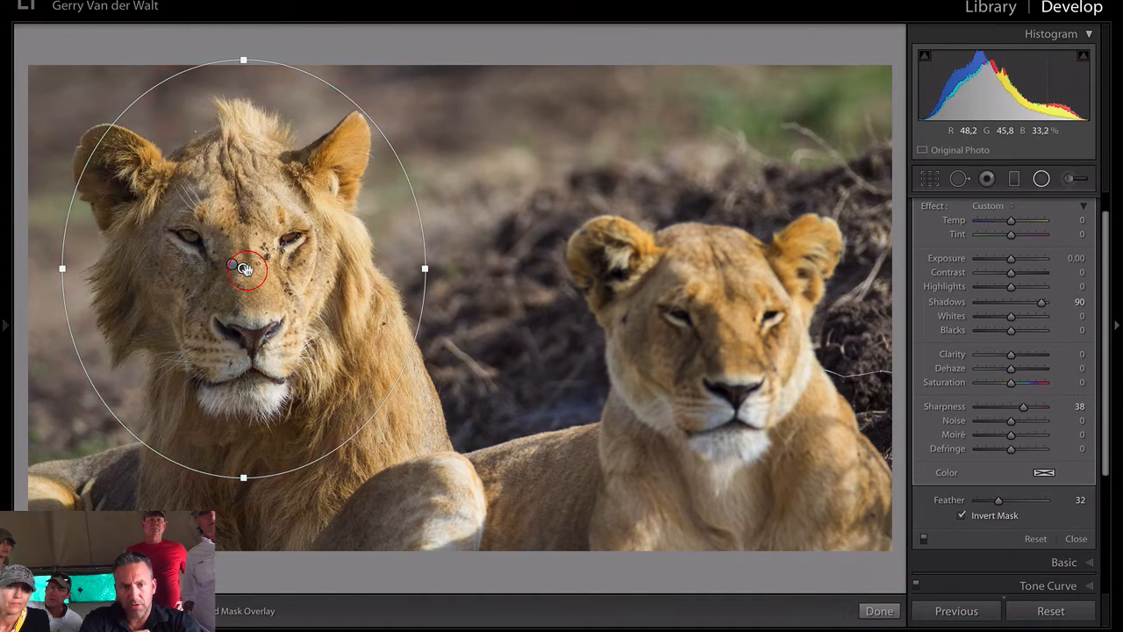
left_click(996, 516)
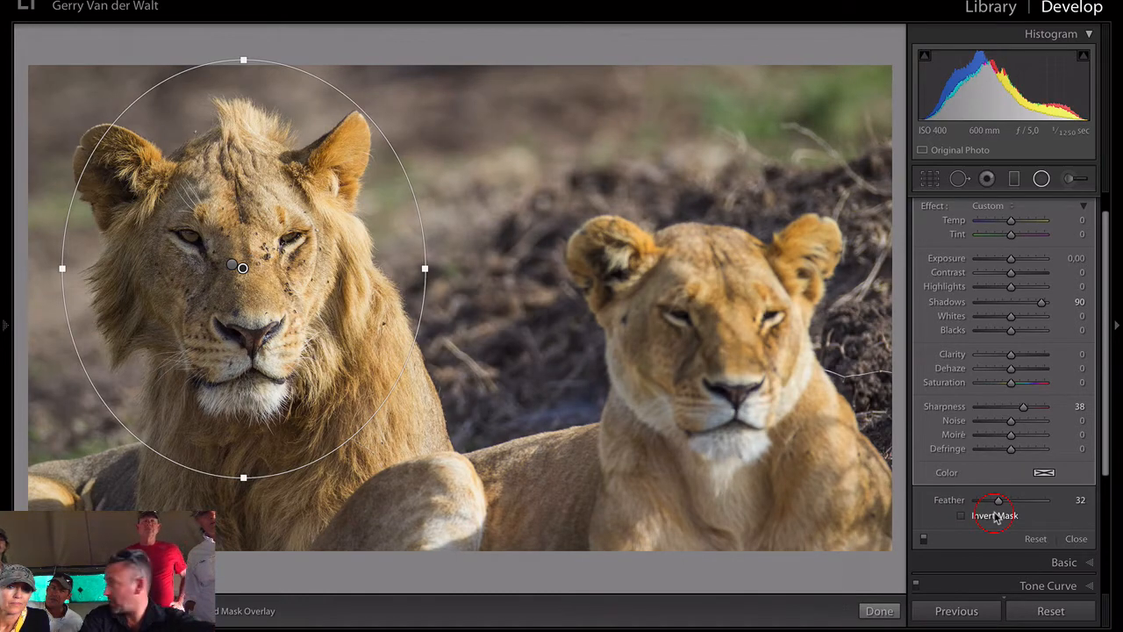
Check the duplicate's mask overlay, reset its effect sliders, set its exposure to -0.15, and finish the radial filter editing.
key("o")
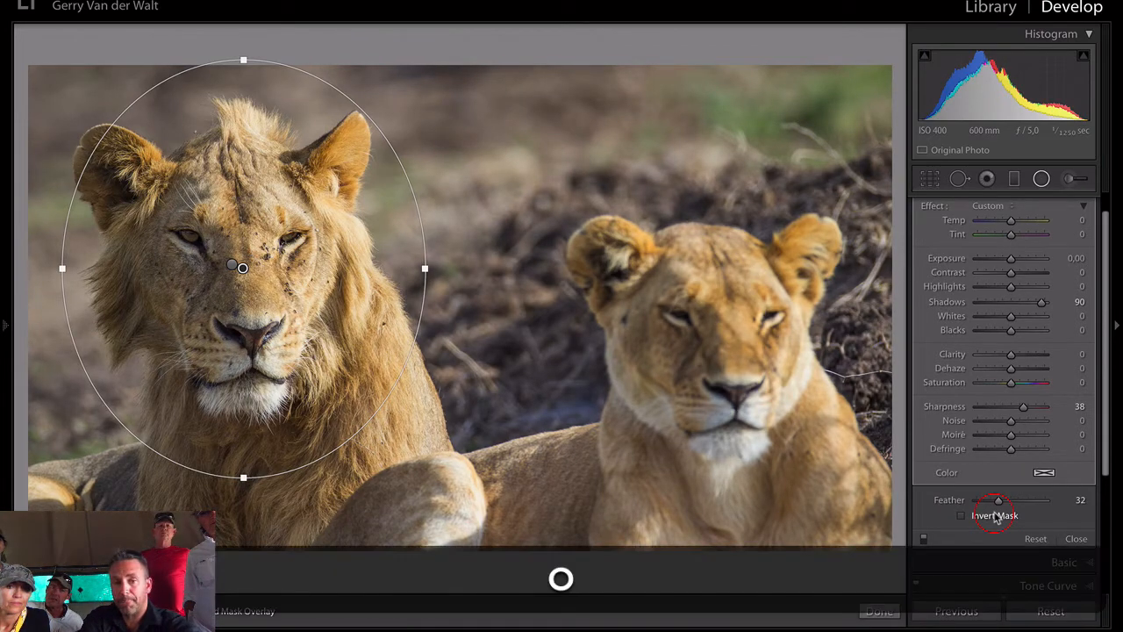
double_click(930, 208)
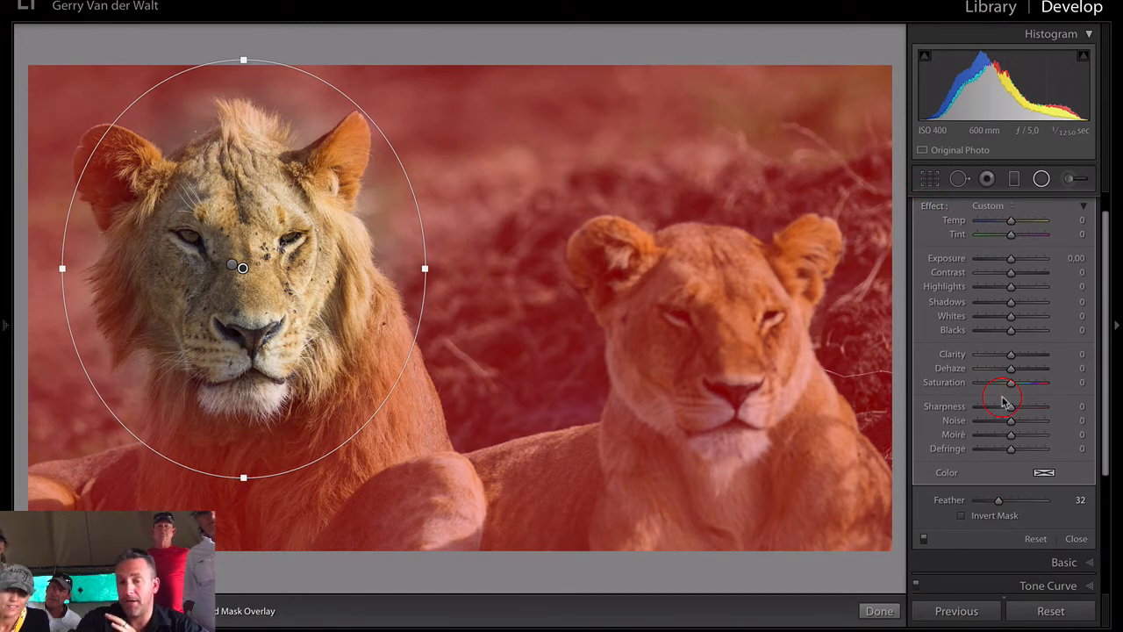
key("o")
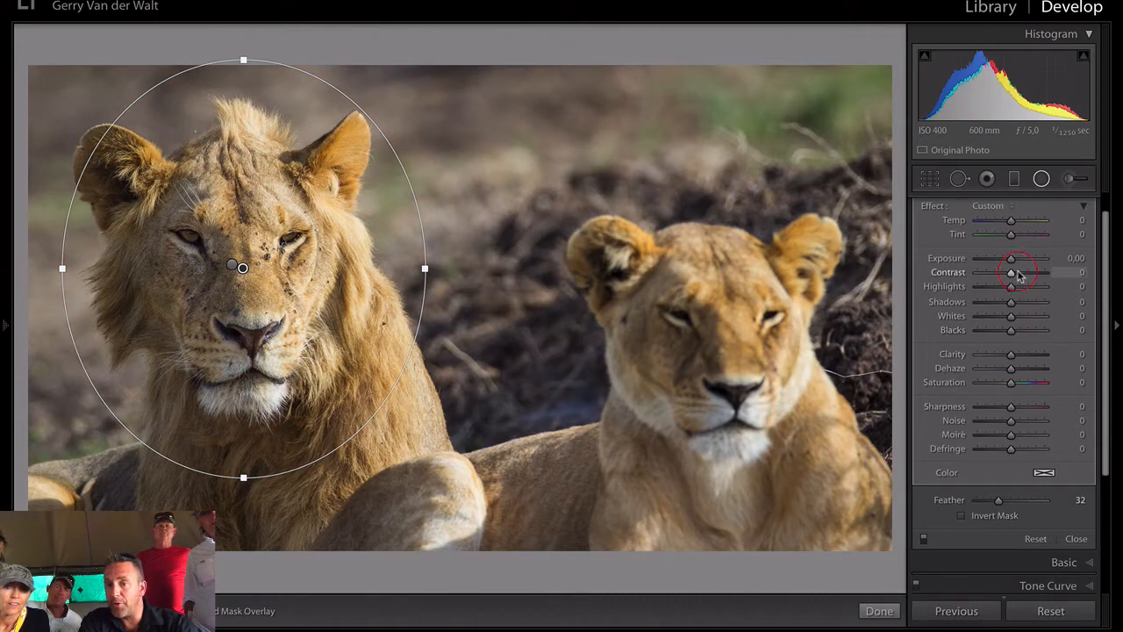
left_click_drag(1012, 258, 1009, 261)
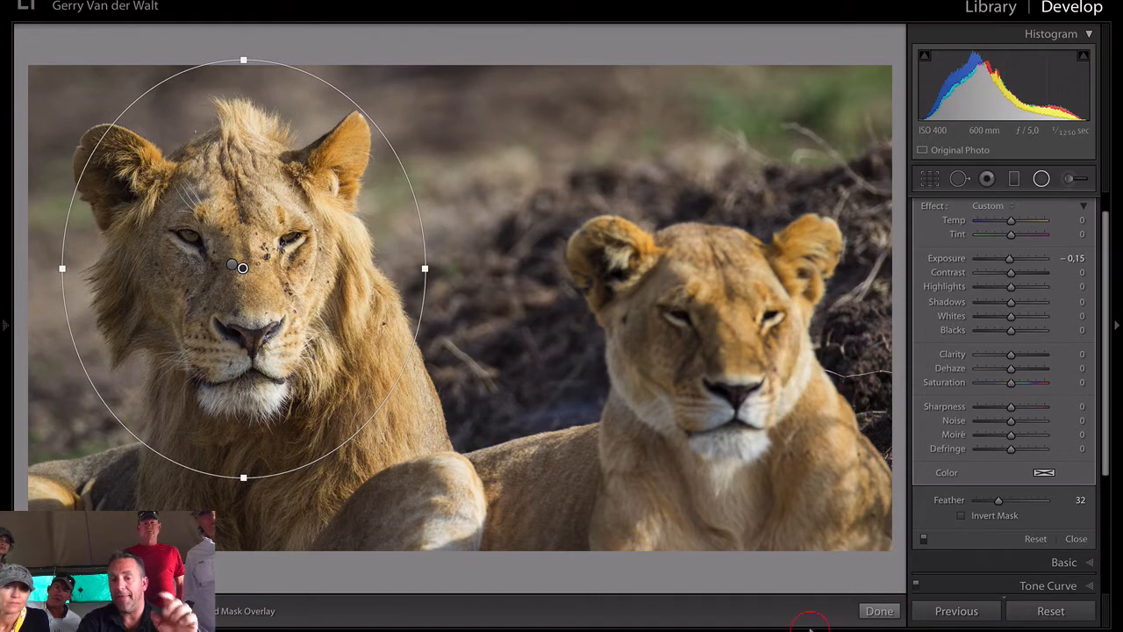
left_click(878, 612)
left_click(848, 562)
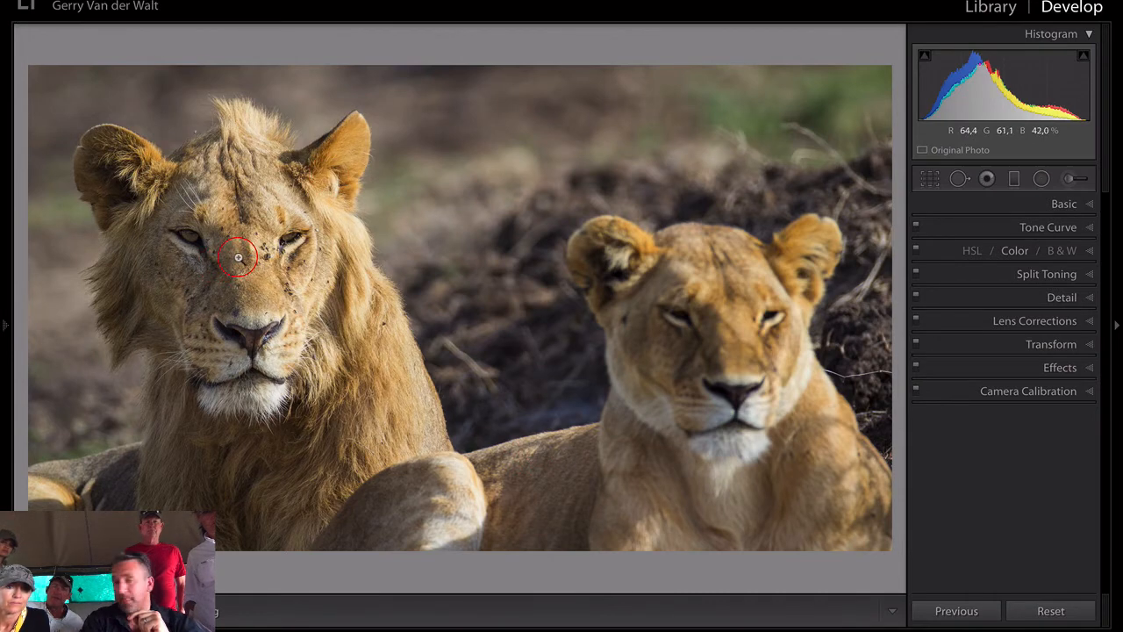
Prepare an Adjustment Brush for the male lion's face with all effect sliders reset, brush size 8 and feather 45.
left_click(238, 256)
key("Right")
key("Right")
key("Right")
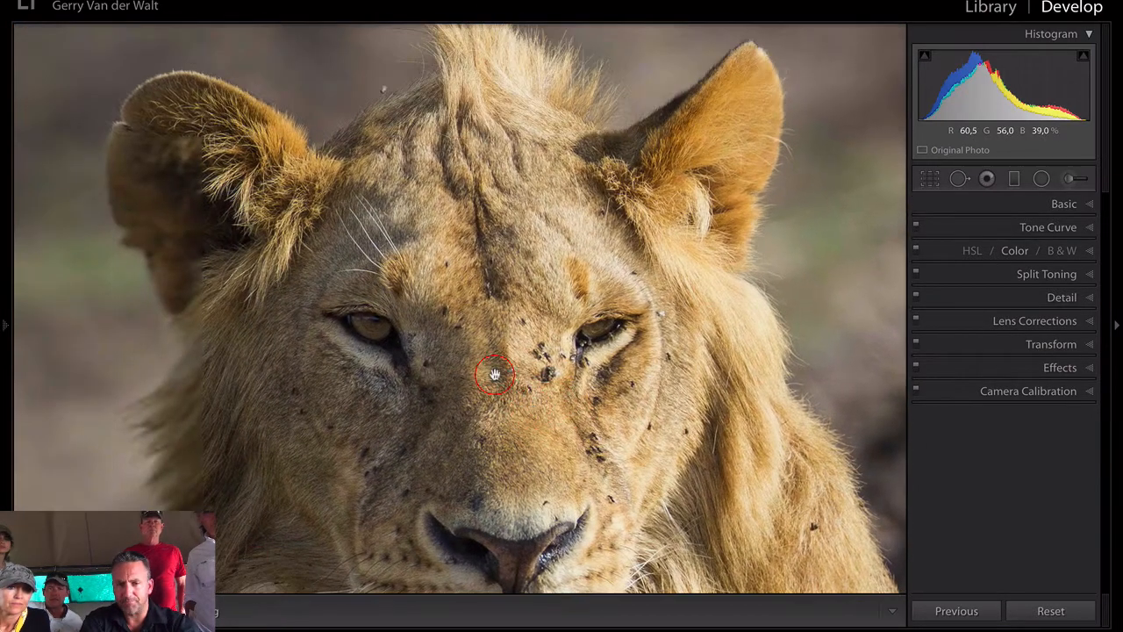
left_click(1070, 179)
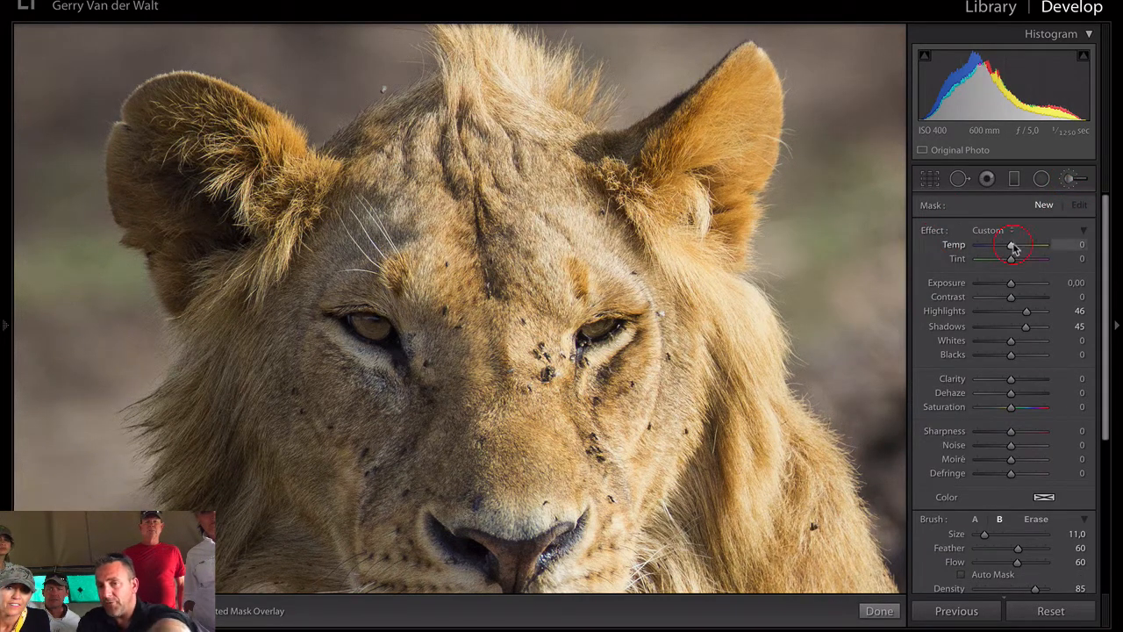
double_click(932, 231)
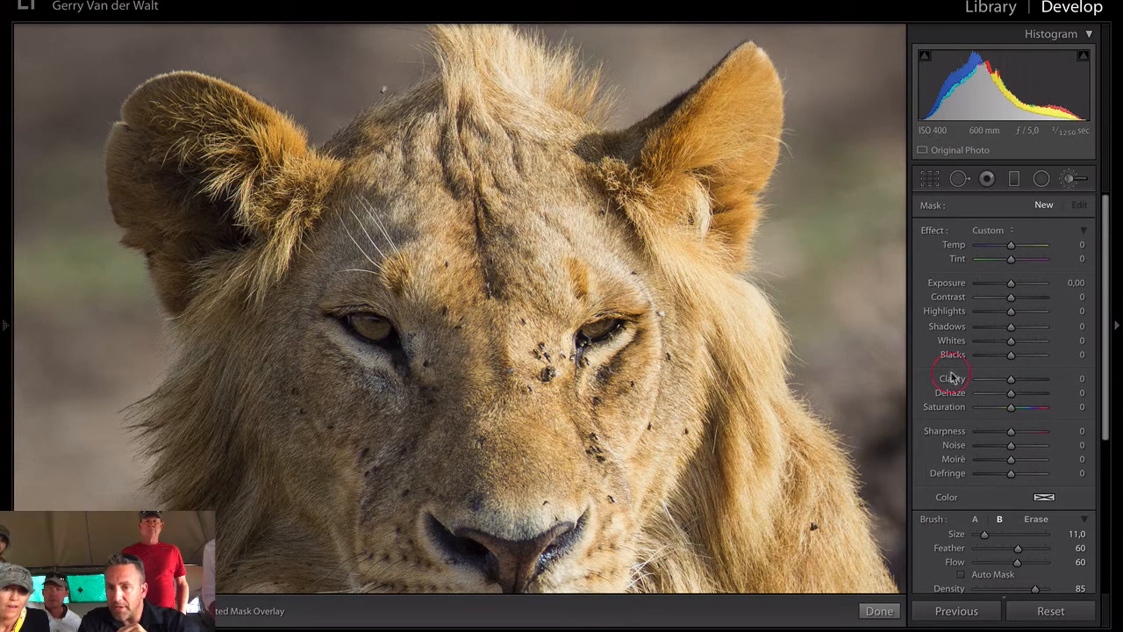
scroll(354, 249, "up", 4)
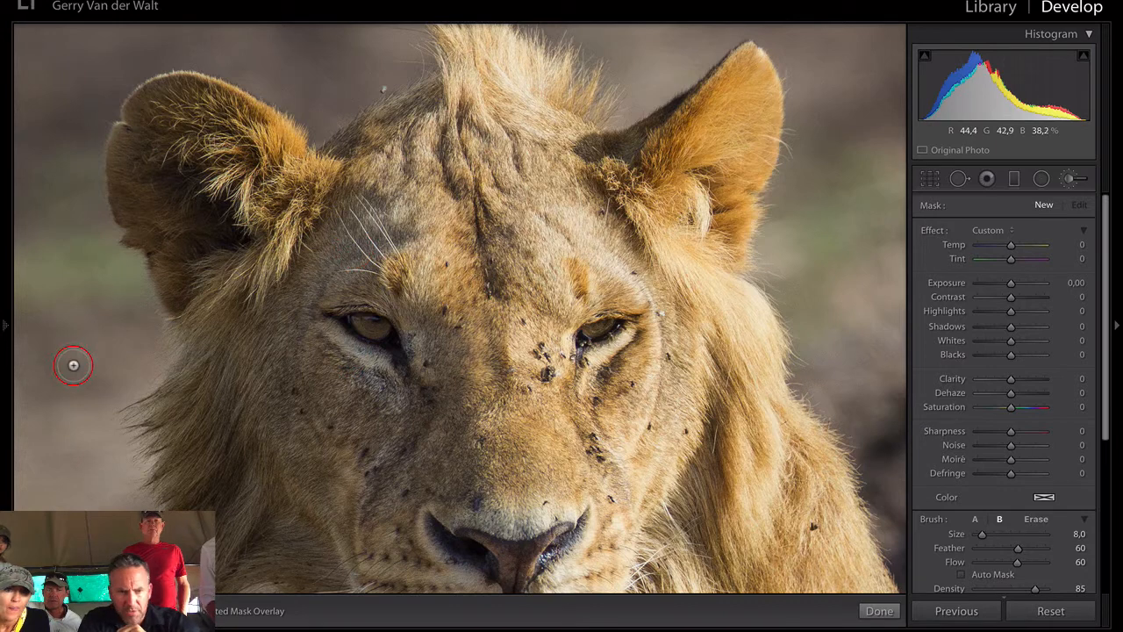
scroll(72, 365, "down", 7)
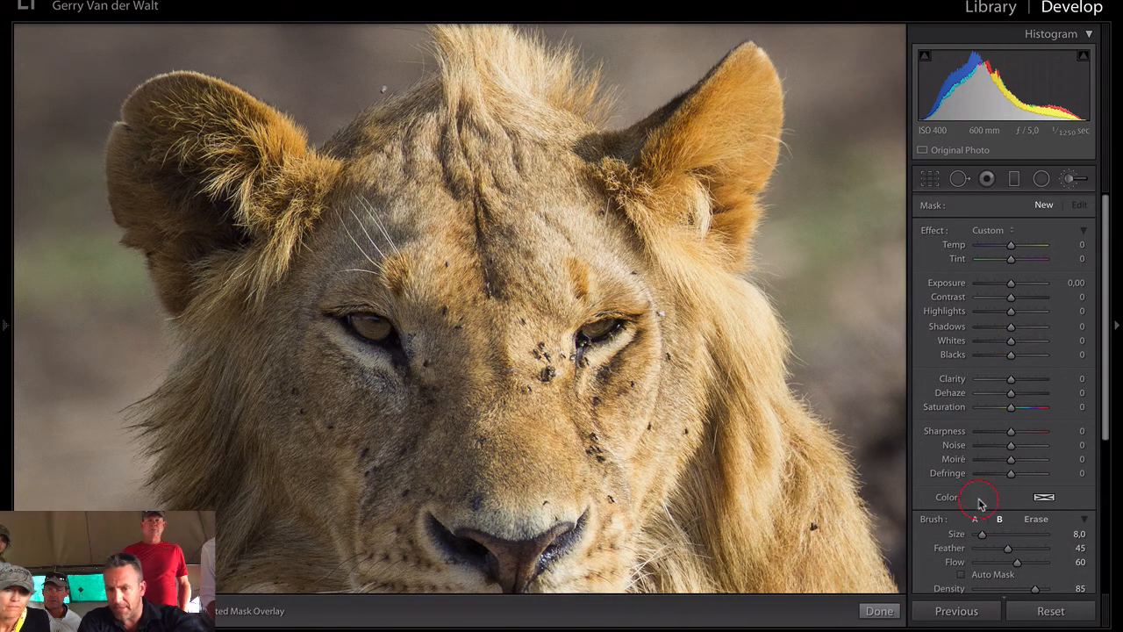
Paint an Adjustment Brush mask over both eyes of the male lion with the mask overlay shown.
left_click(819, 439)
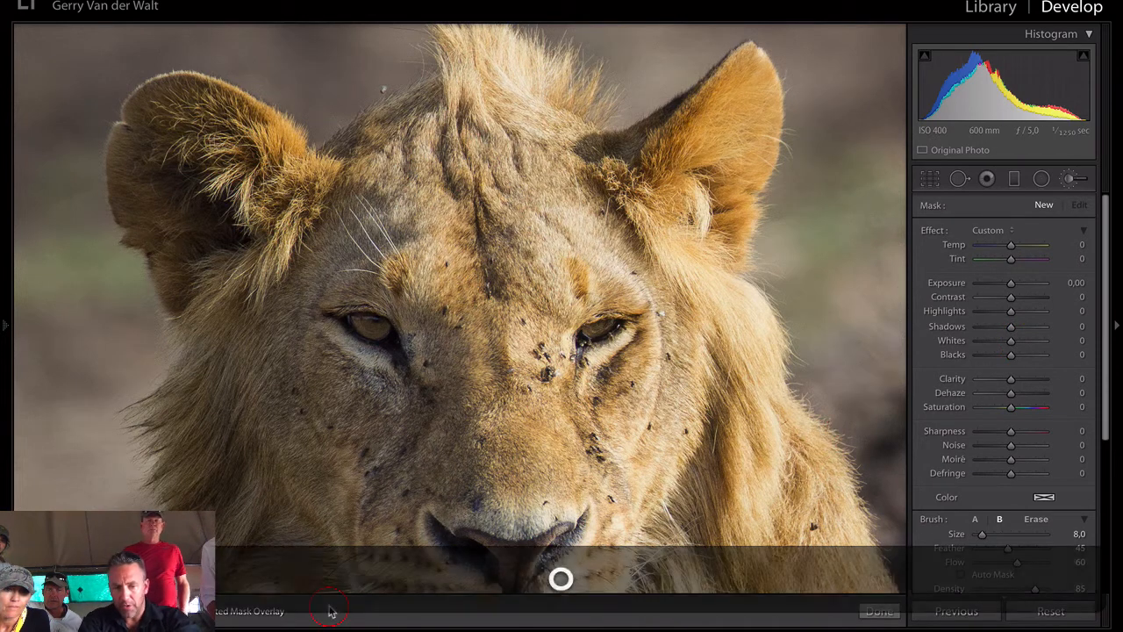
mouse_move(377, 318)
left_mouse_down()
mouse_move(363, 323)
mouse_move(376, 327)
left_mouse_up()
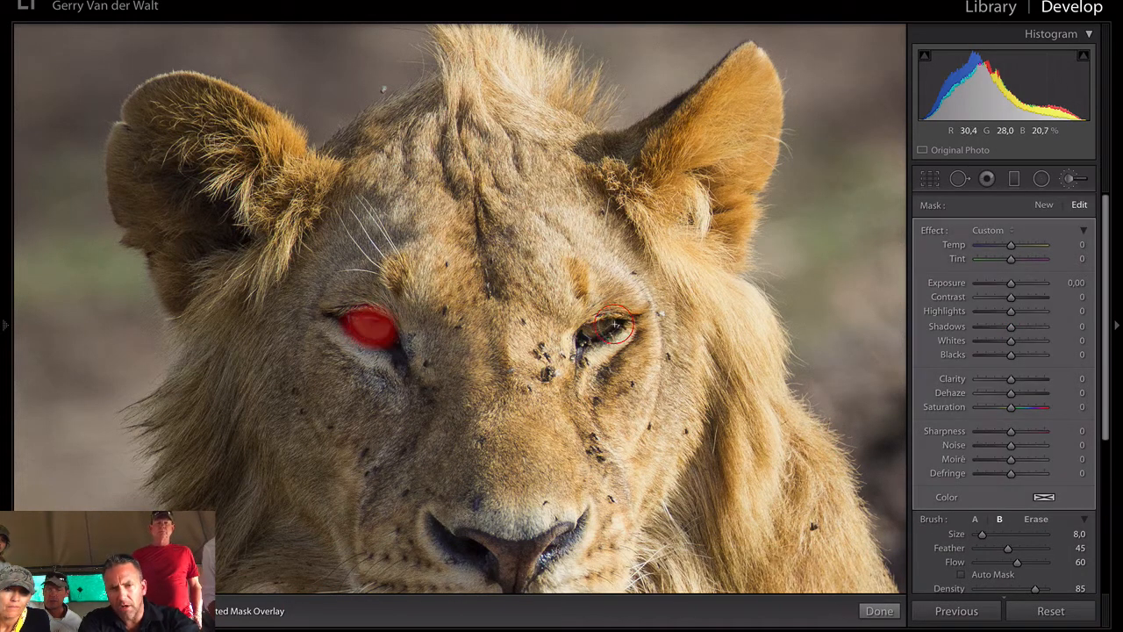
mouse_move(597, 332)
left_mouse_down()
mouse_move(601, 323)
mouse_move(625, 340)
left_mouse_up()
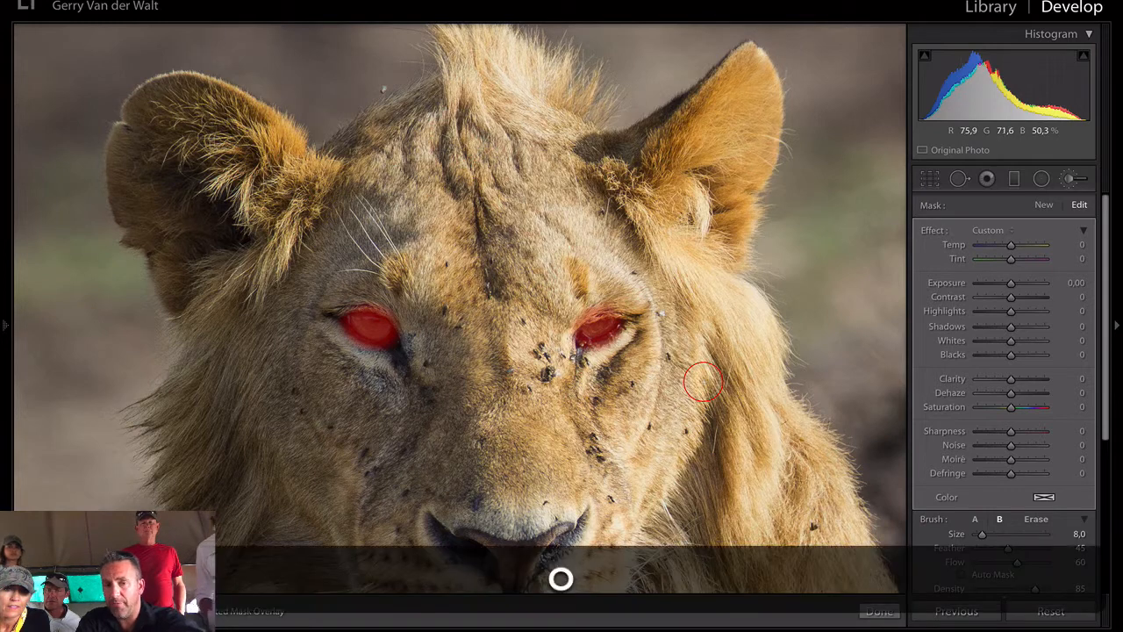
Brighten the male lion's masked eyes with shadows 62 and exposure 0.30, hide the mask overlay, and finish the Adjustment Brush.
key("o")
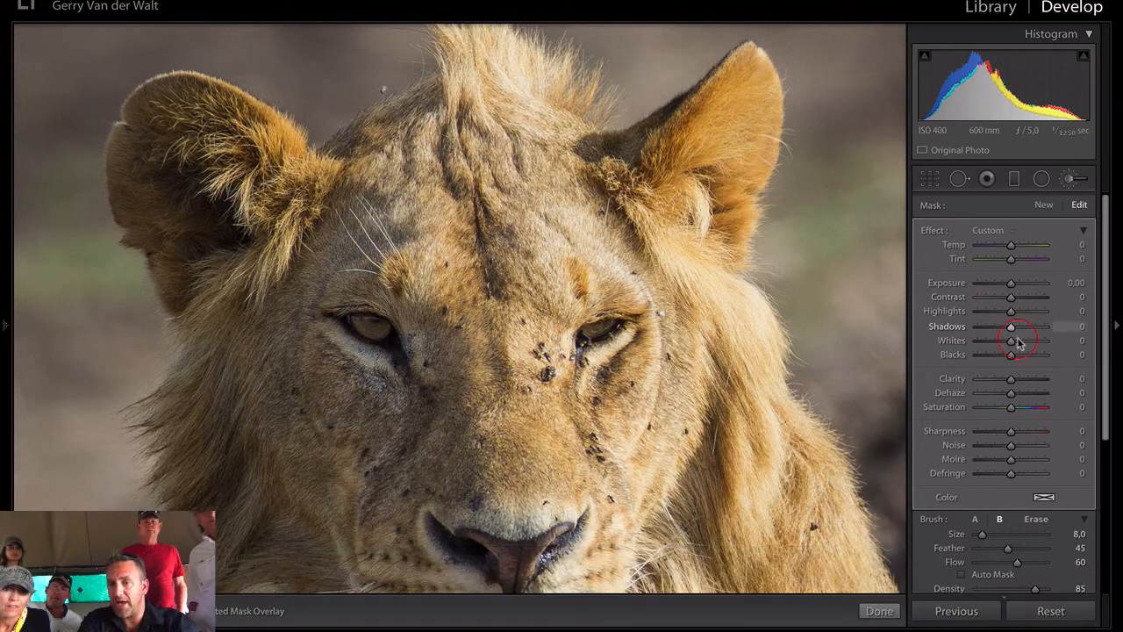
left_click_drag(1011, 327, 1037, 330)
left_click_drag(1010, 282, 1013, 283)
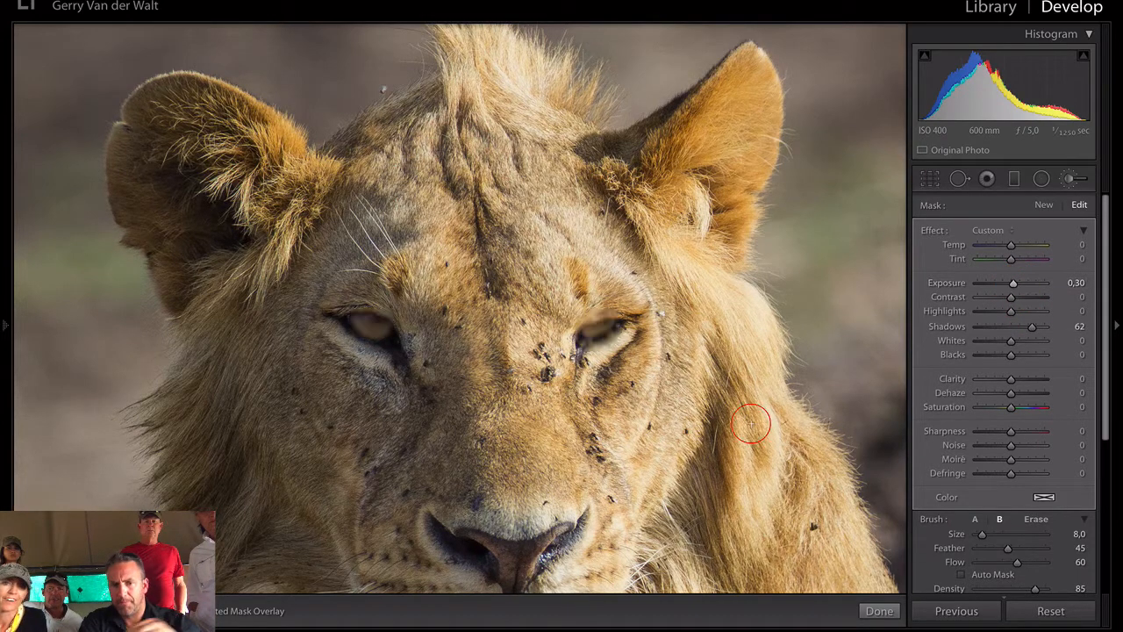
key("z")
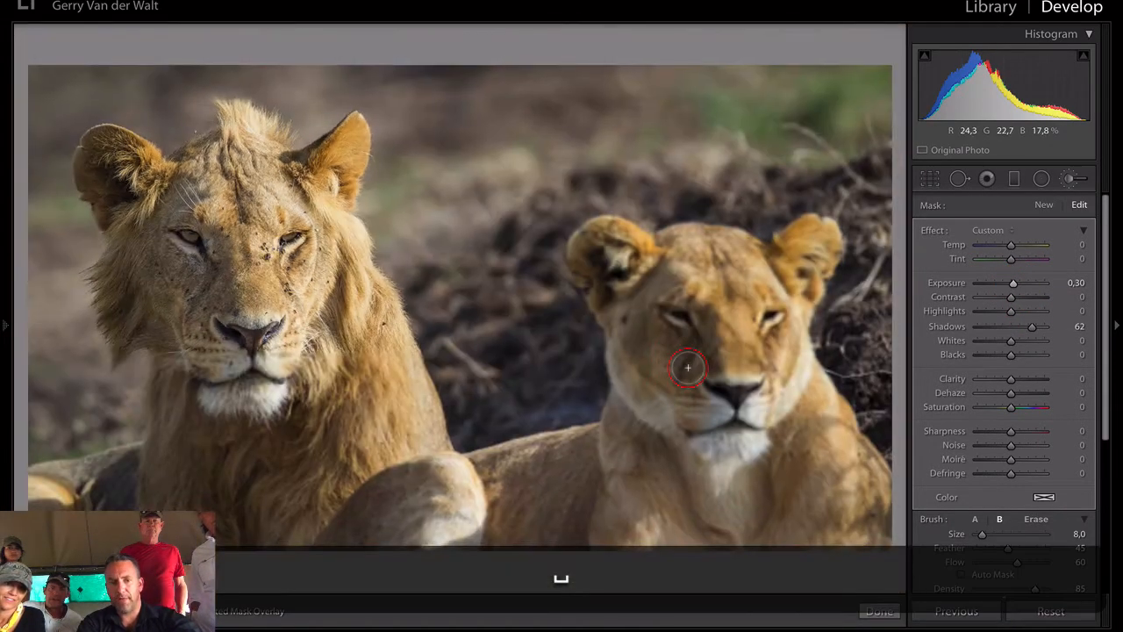
left_click(880, 611)
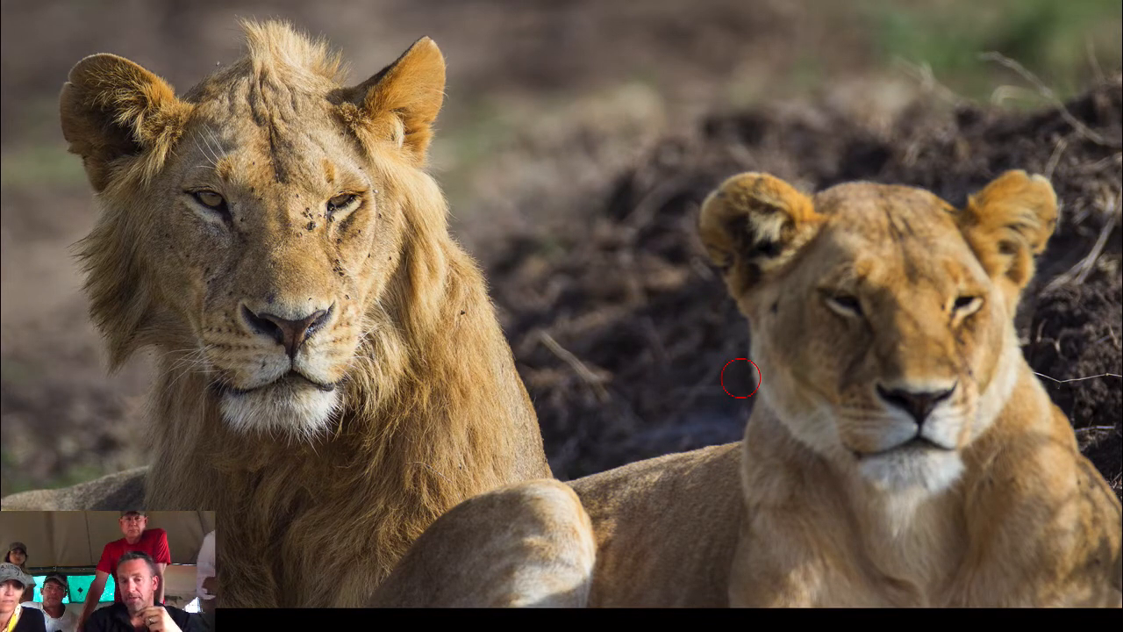
Leave the full-screen preview and compare the lion photo side by side before and after editing, with the side panels hidden.
key("f")
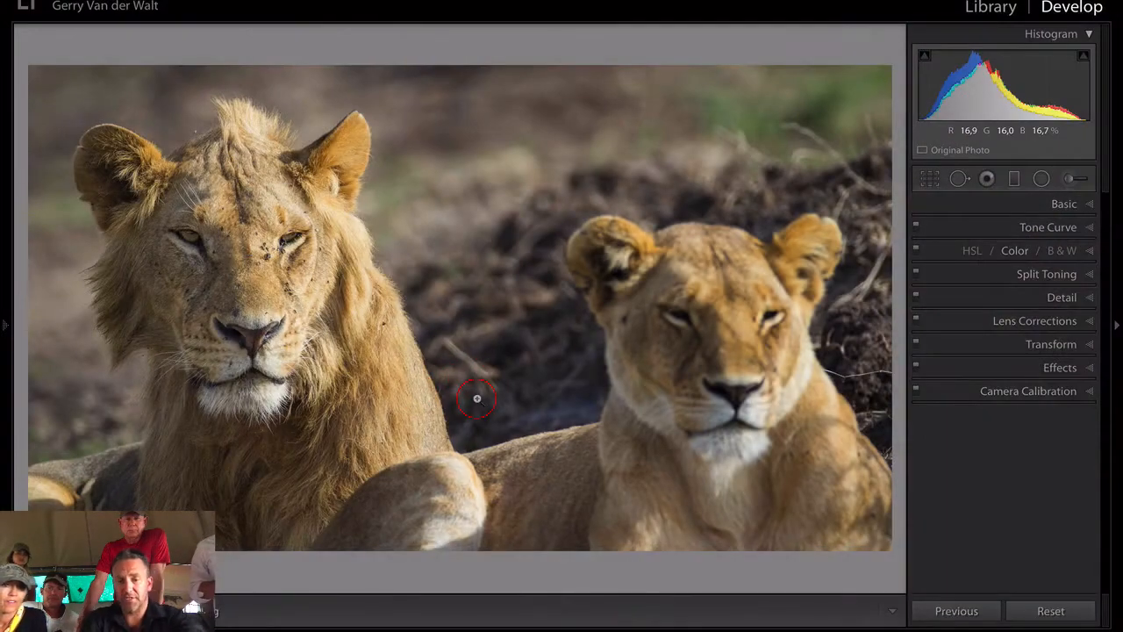
key("Tab")
key("y")
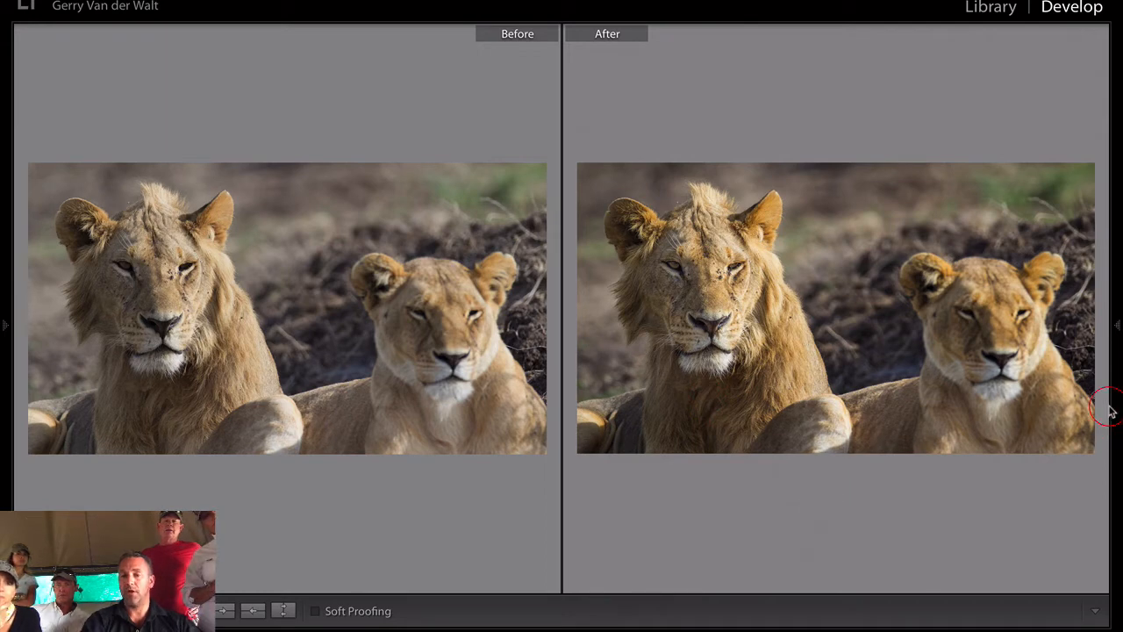
left_click(1117, 324)
Return to the Library grid and open the lone tree photo IMG_0089 in Develop.
key("g")
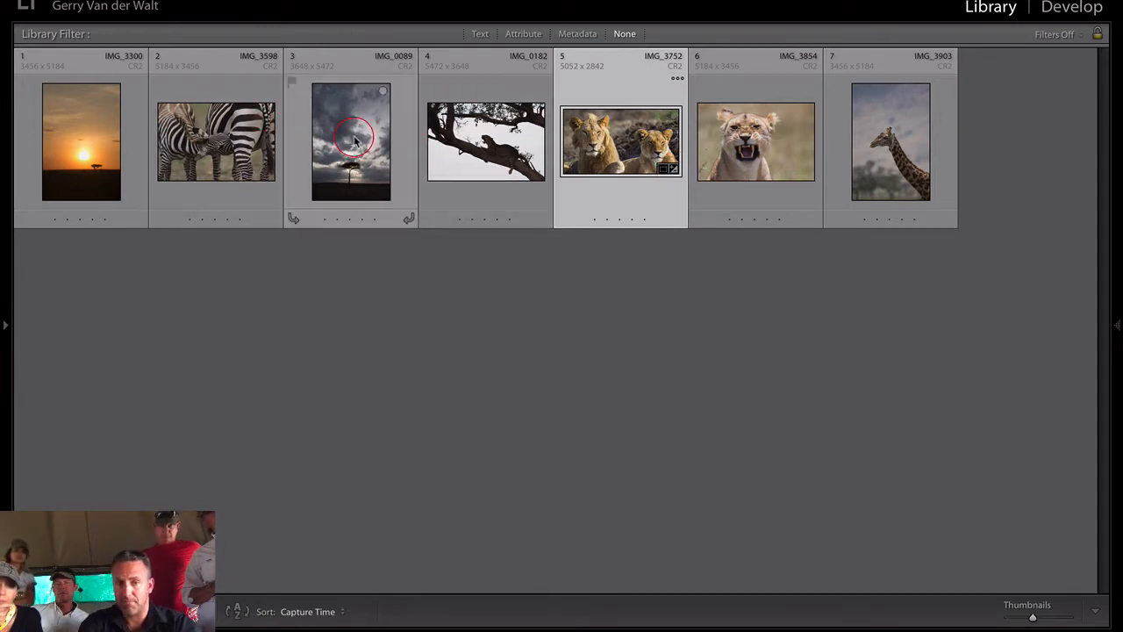
left_click(384, 165)
key("d")
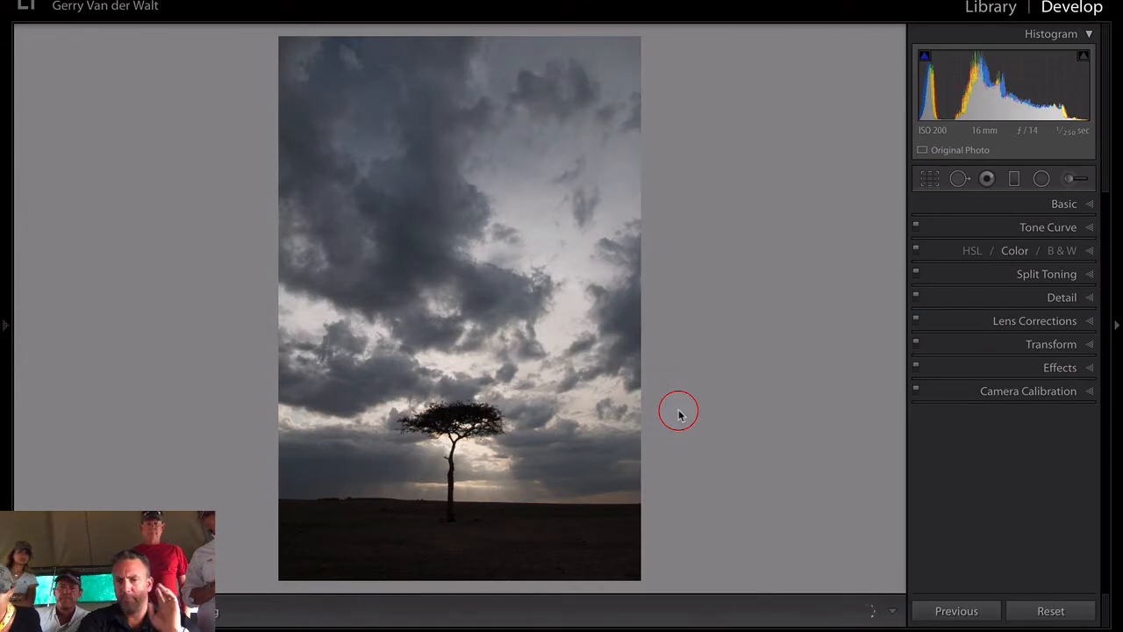
Start cropping the tree photo and trim a thin strip of dark foreground off its lower edge.
left_click(935, 178)
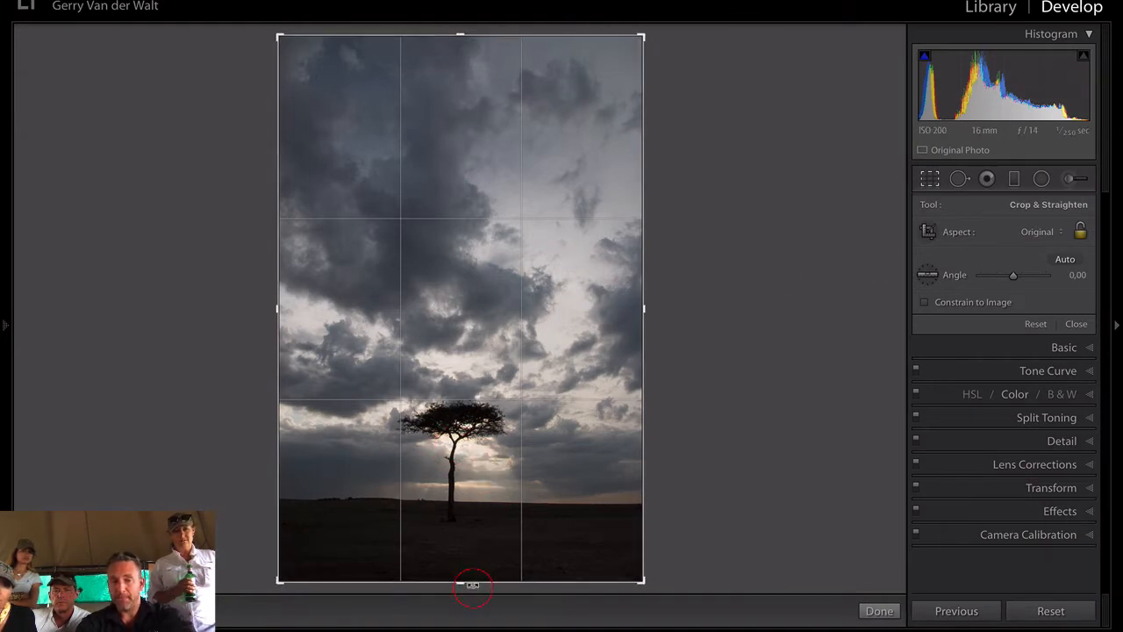
left_click_drag(463, 583, 459, 569)
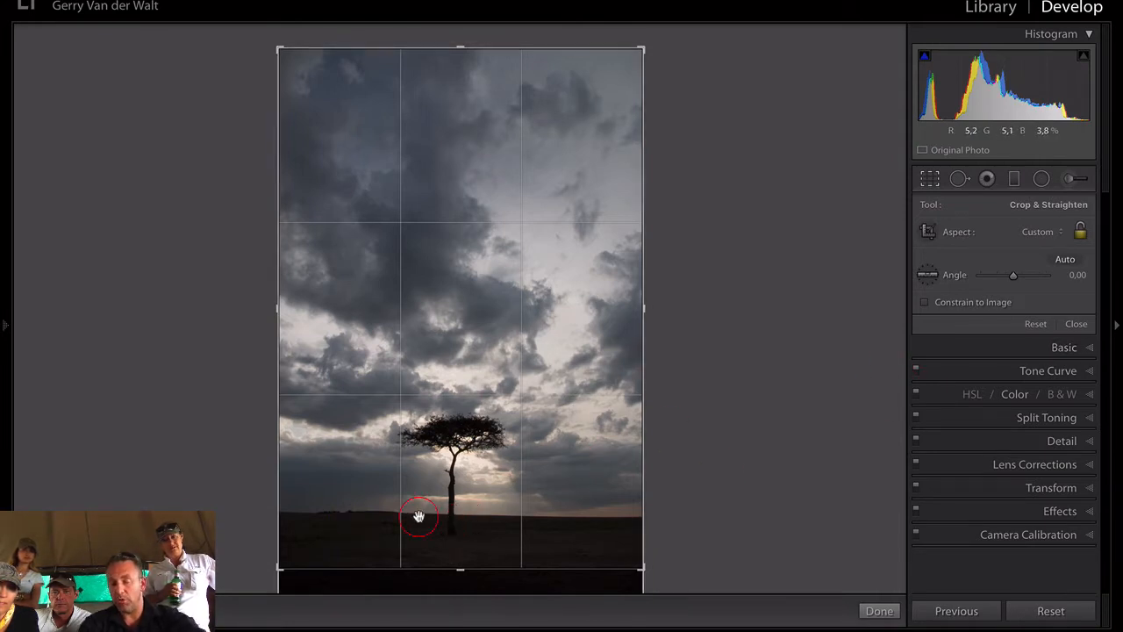
Straighten the tree photo along the horizon to an angle of -1.04, tighten the crop slightly, and apply it.
key("super")
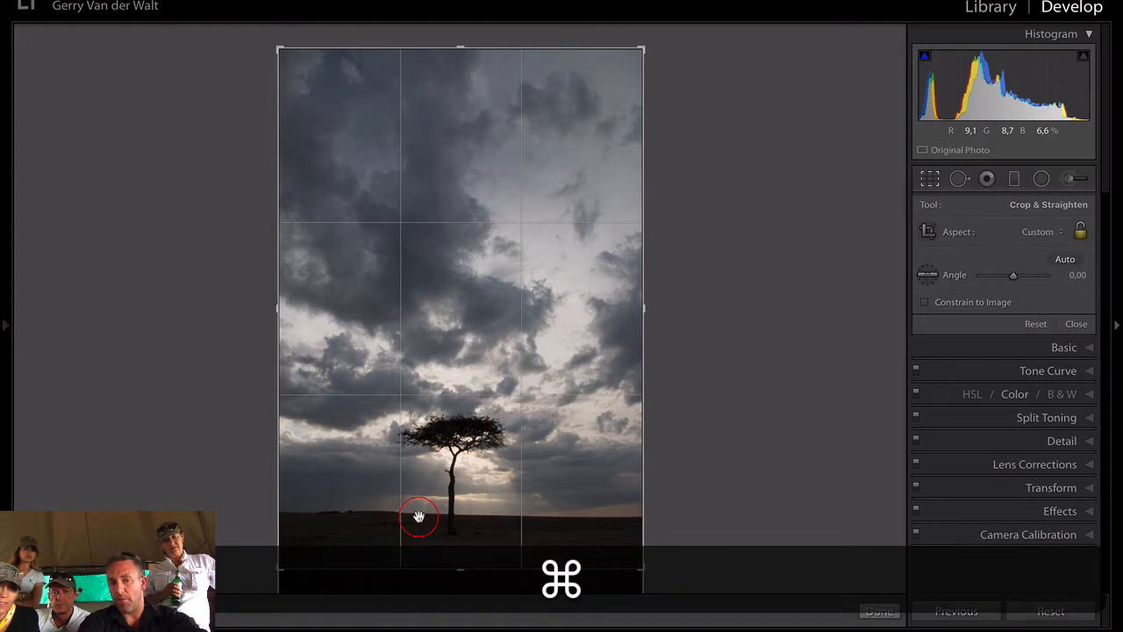
key("super")
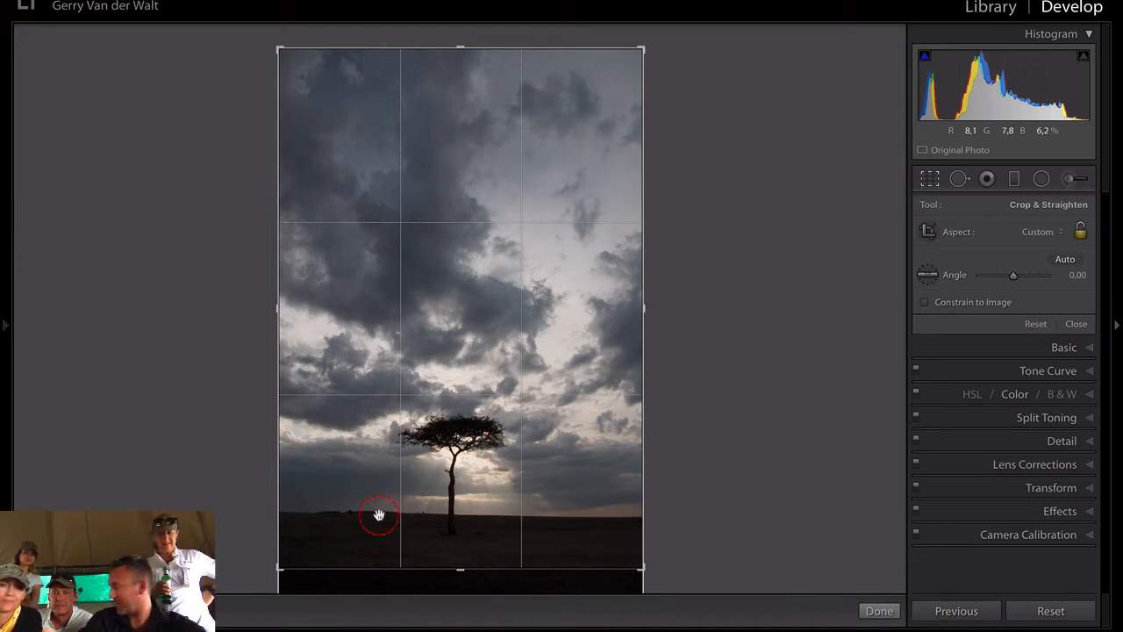
key("super")
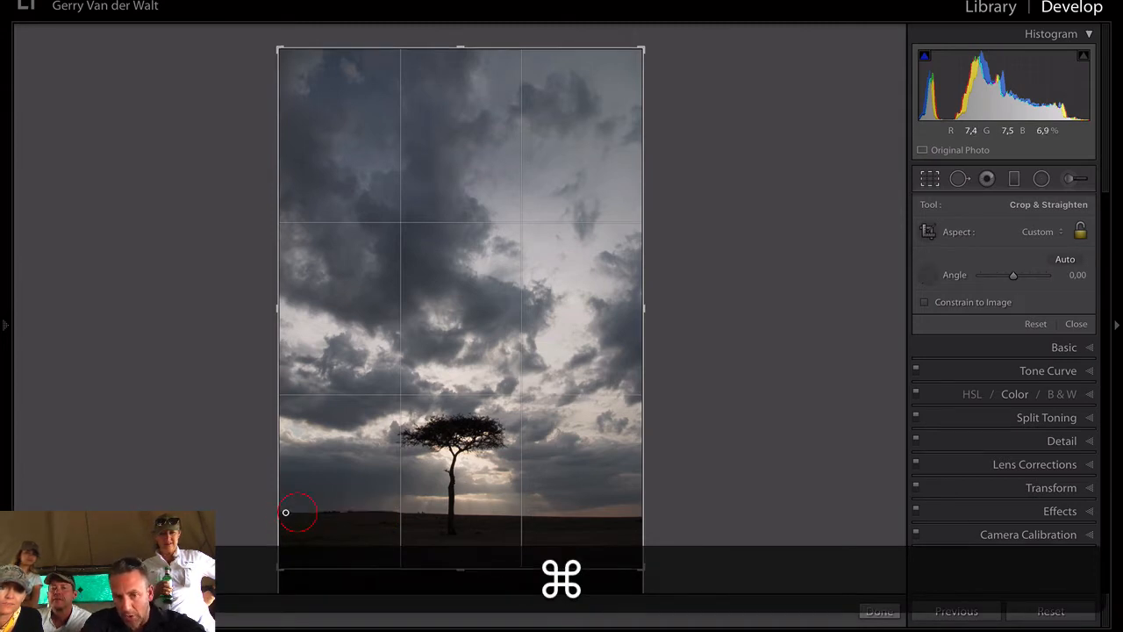
left_click_drag(285, 512, 725, 518)
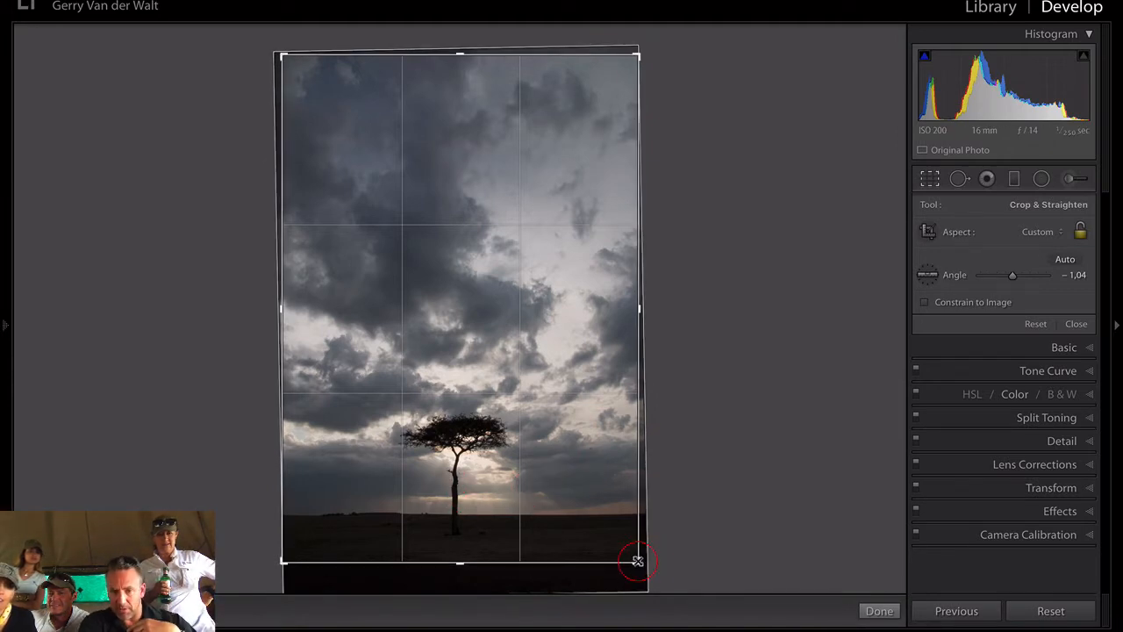
left_click_drag(636, 558, 632, 553)
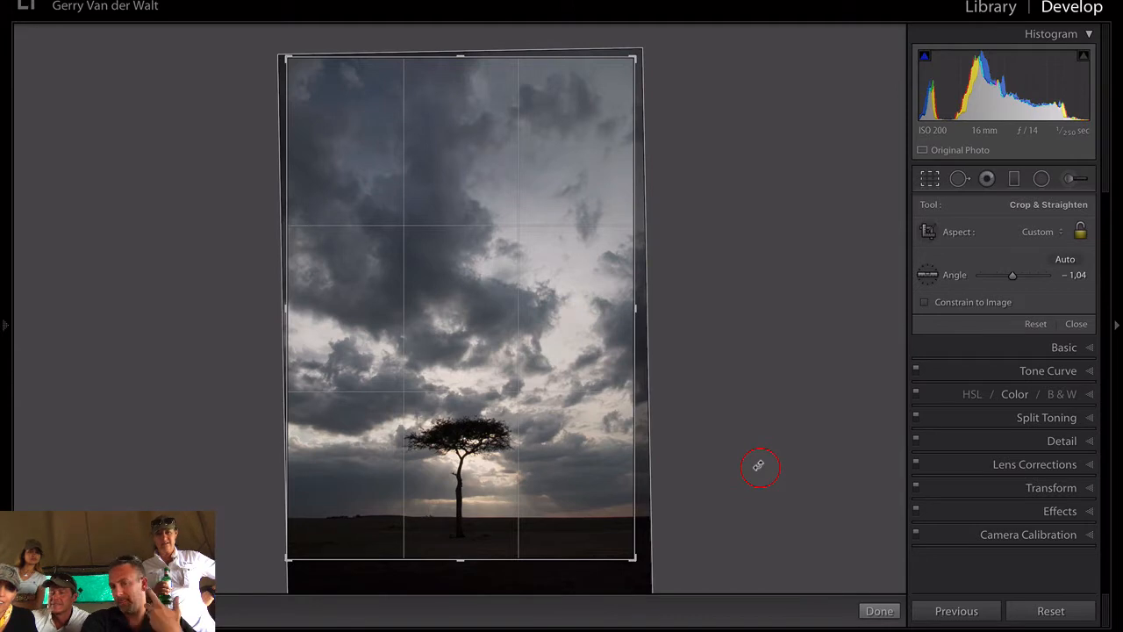
key("Return")
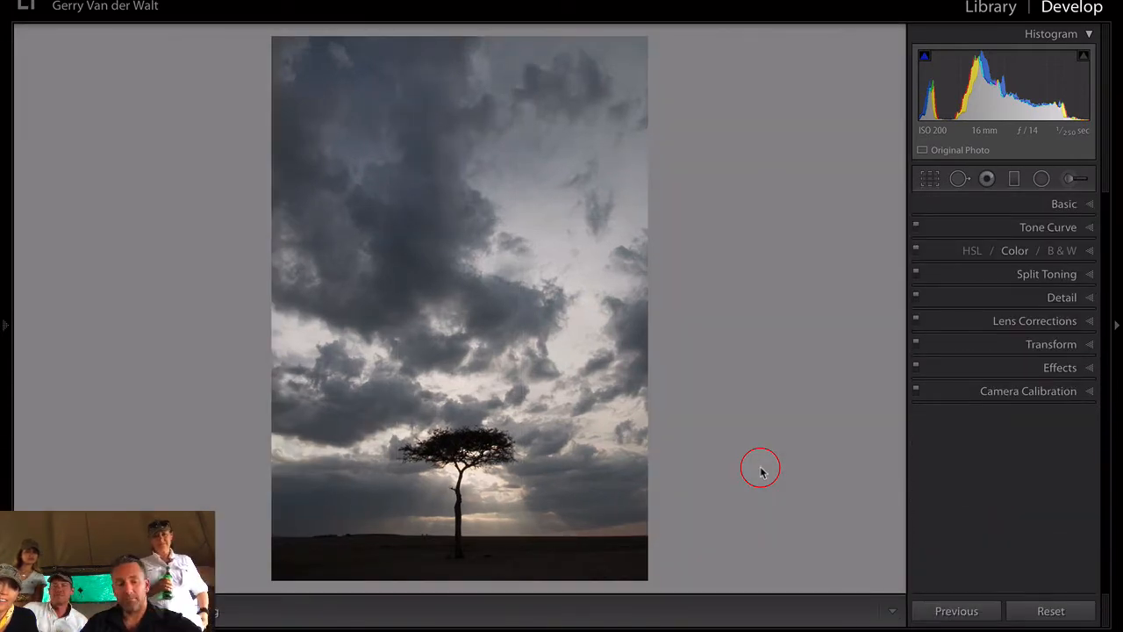
Start Spot Removal in Heal mode with spot visualization on, and raise the visualization threshold to nearly its maximum to reveal dust spots.
key("q")
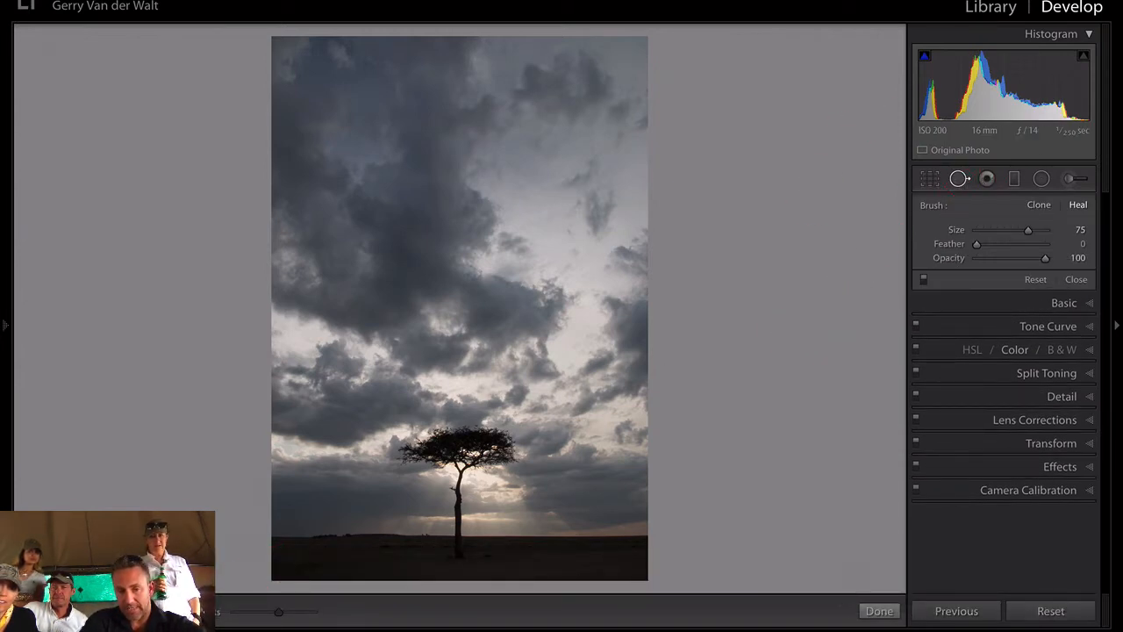
key("a")
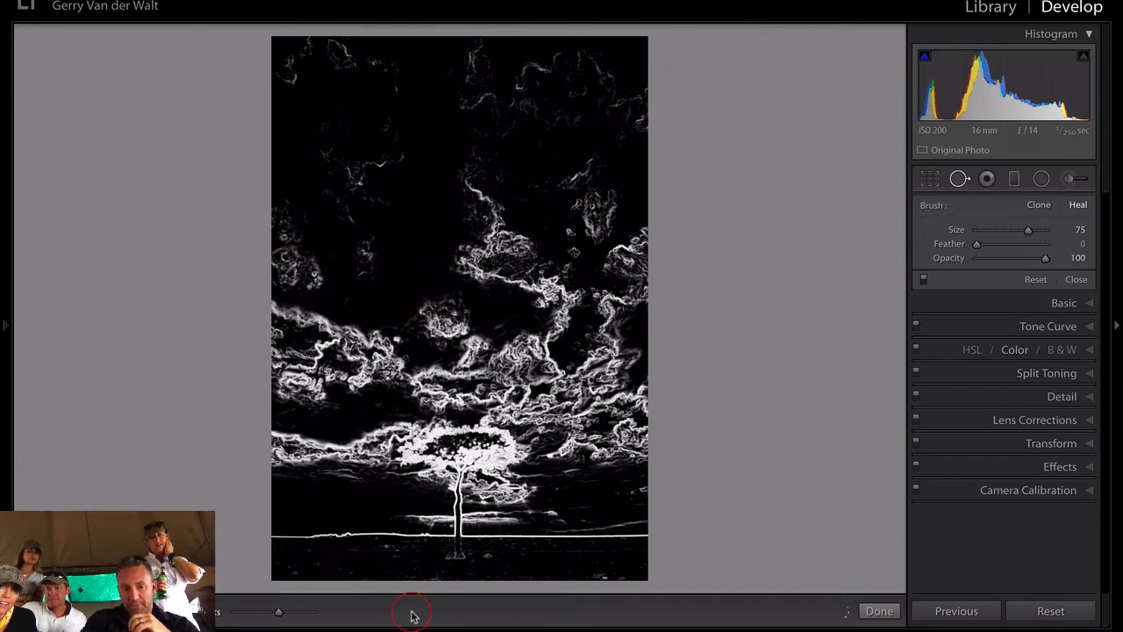
left_click_drag(278, 612, 316, 617)
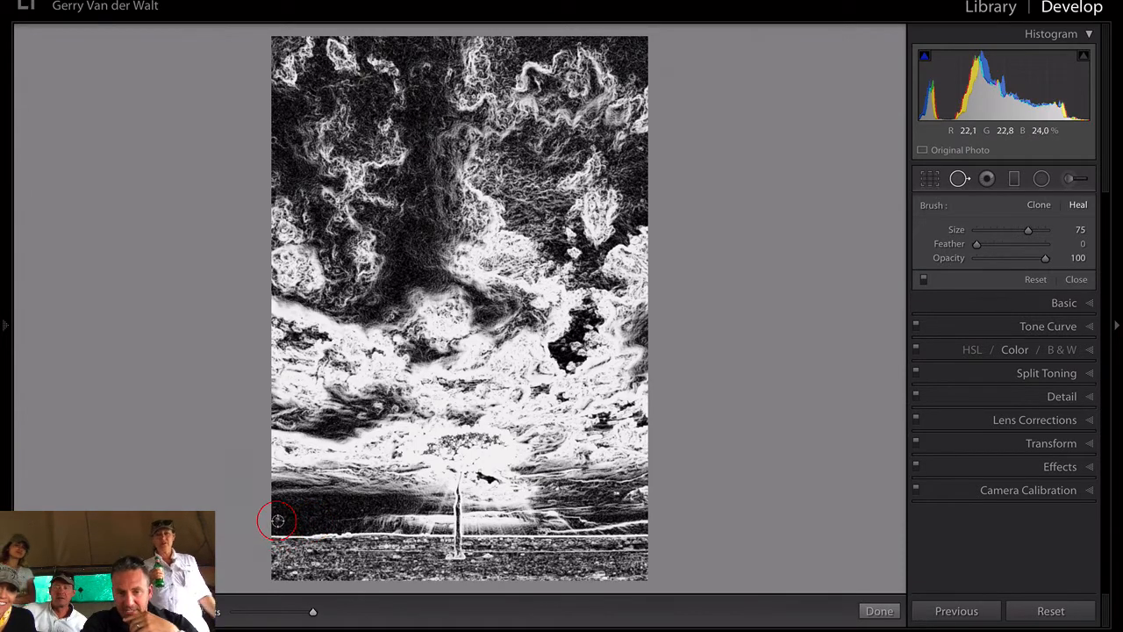
key("a")
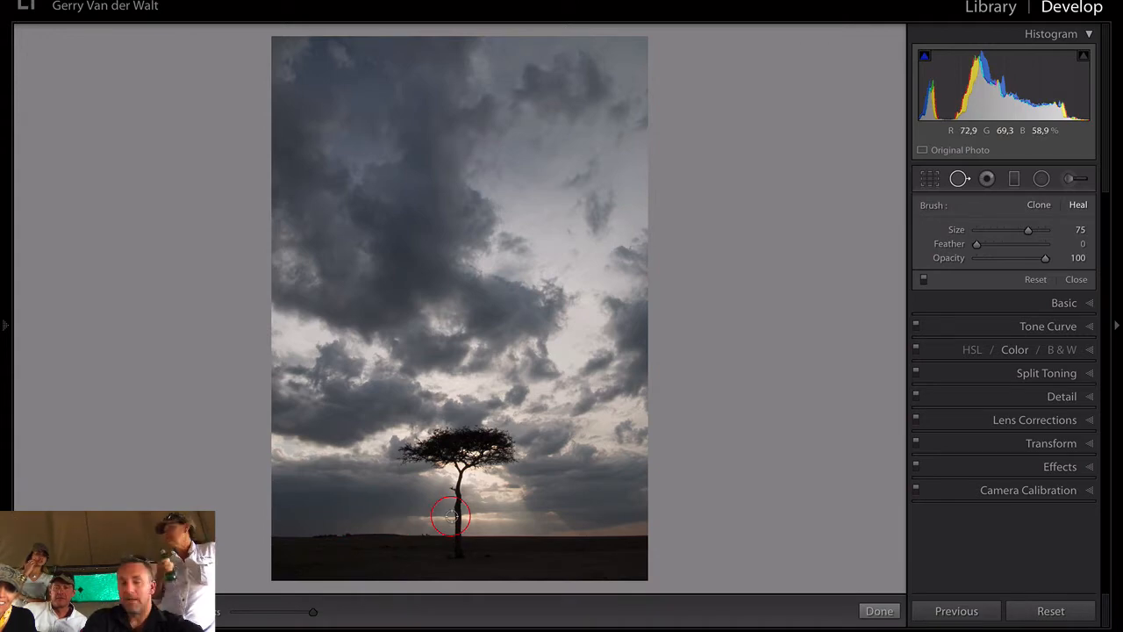
key("a")
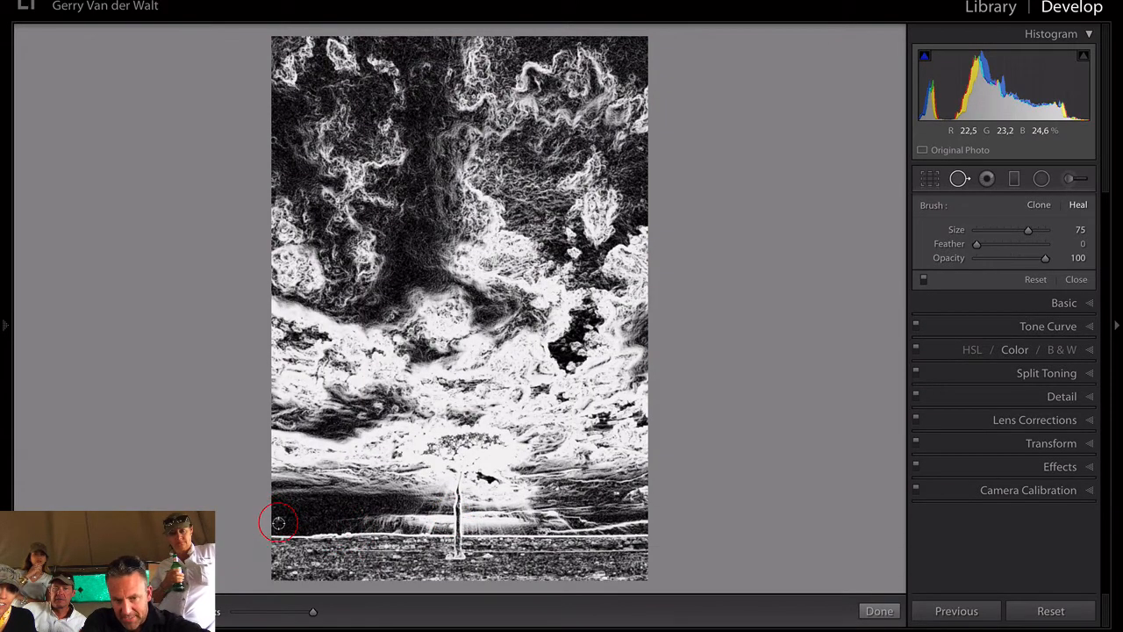
Heal the dust spot at the photo's left edge just above the horizon with a size 61 brush, and close Spot Removal.
key("space")
left_click(278, 521)
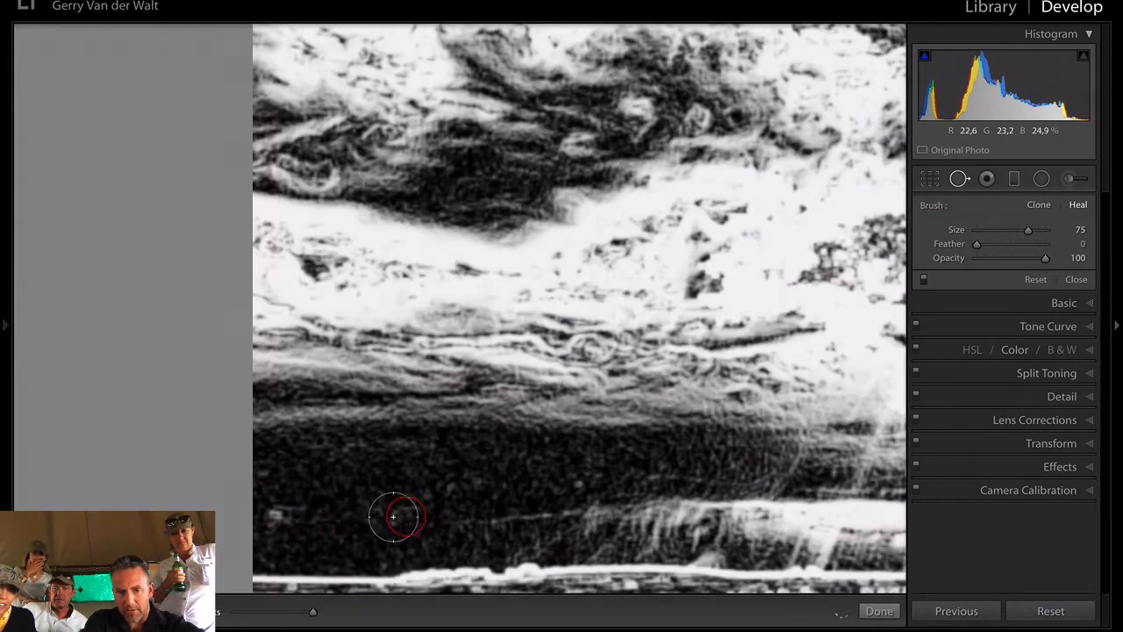
key("a")
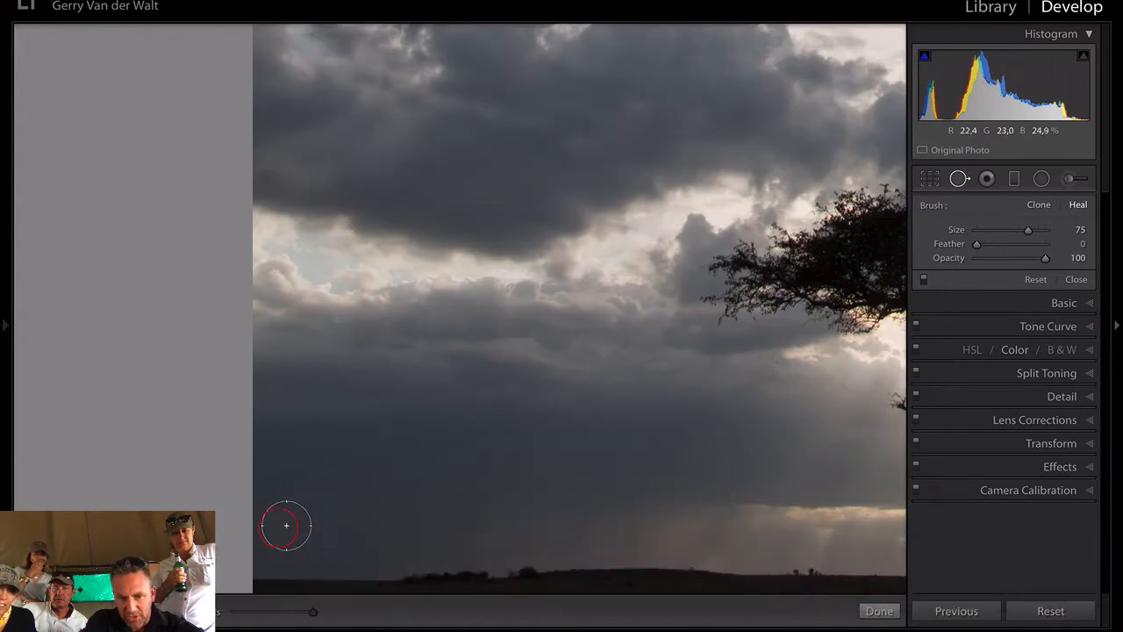
key("q")
key("a")
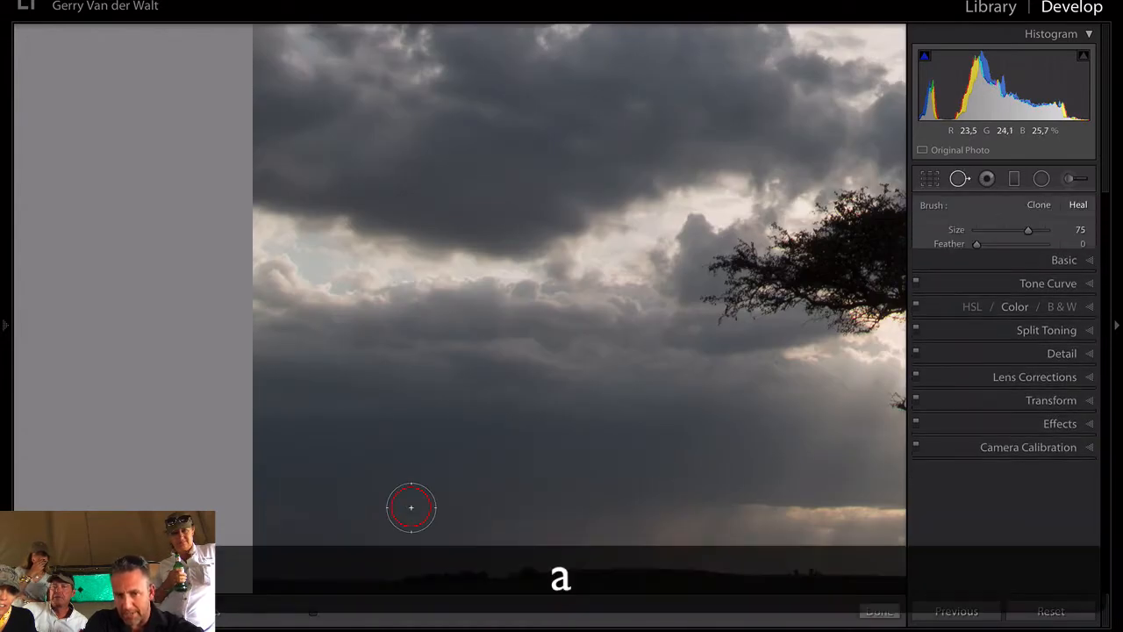
scroll(278, 515, "down", 2)
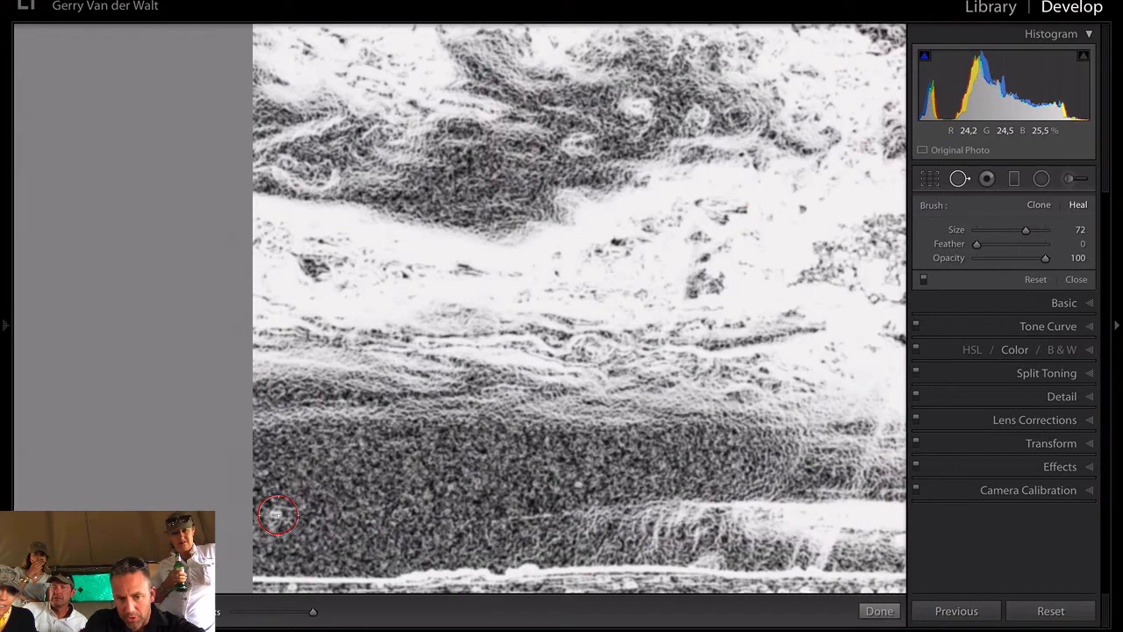
scroll(278, 515, "down", 4)
left_click(275, 513)
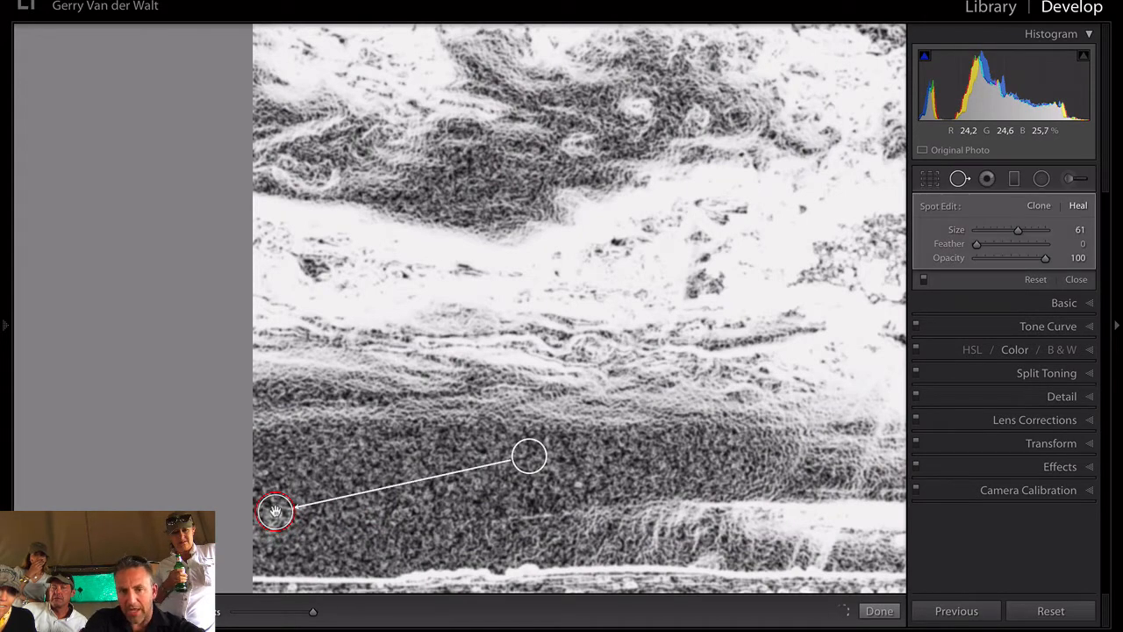
key("q")
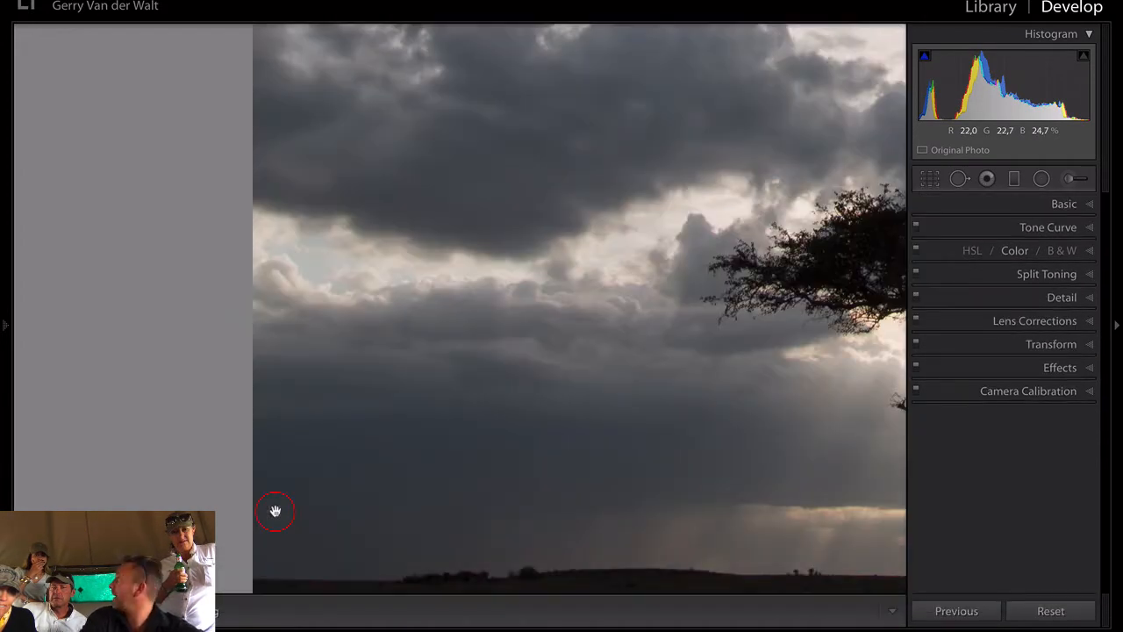
left_click(556, 456)
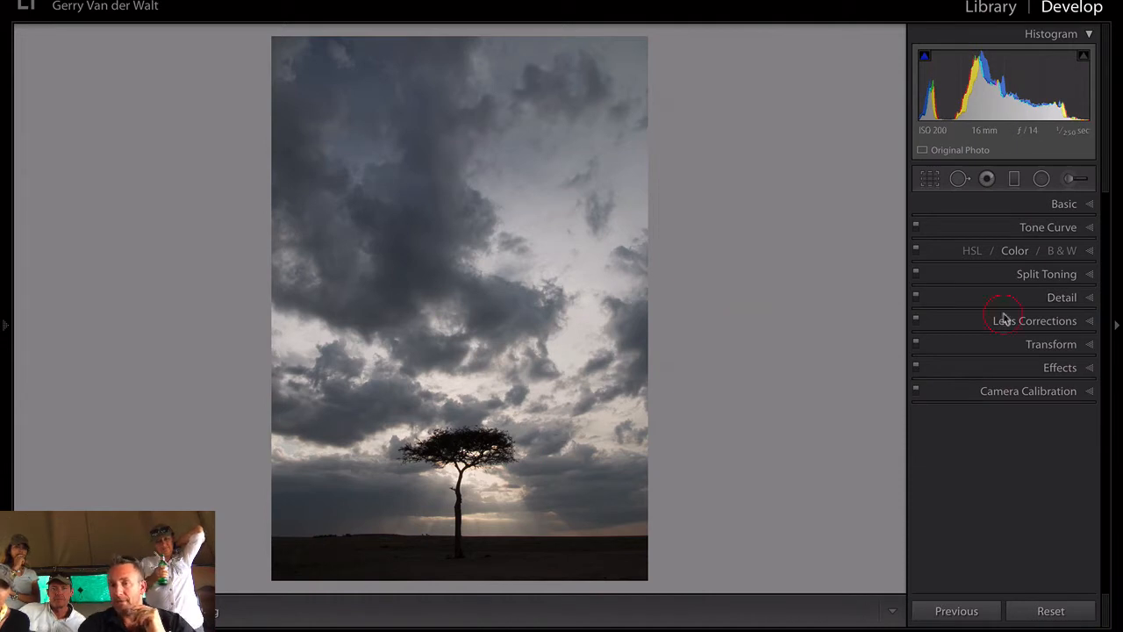
Set the tree photo's whites to +18 and blacks to -2, and compare it before and after.
left_click(1090, 205)
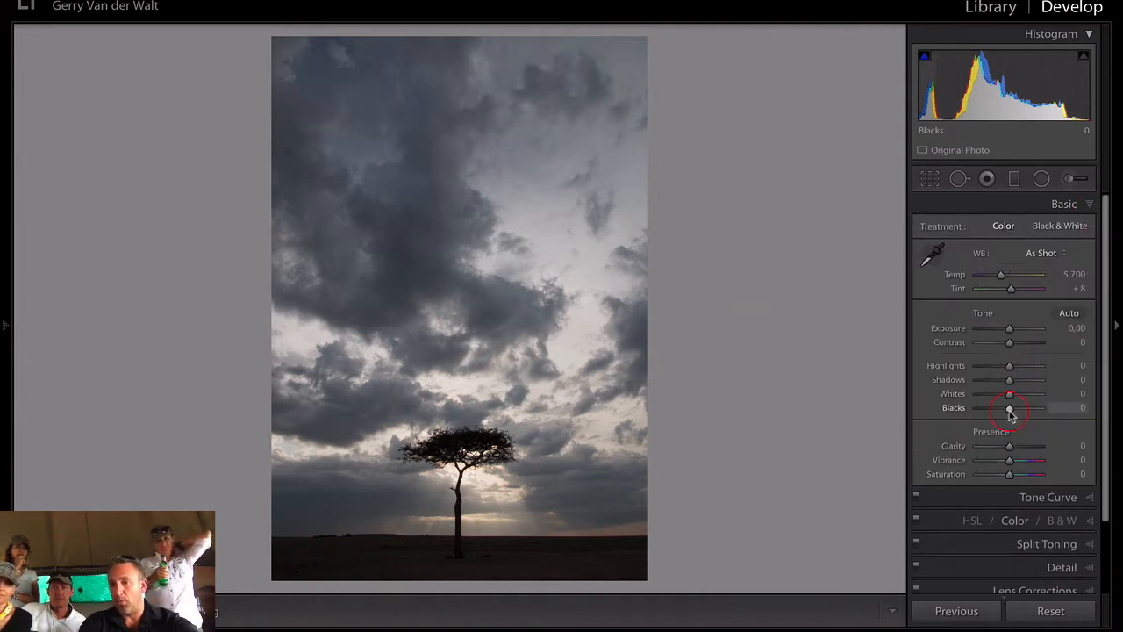
mouse_move(1009, 409)
left_mouse_down()
mouse_move(915, 422)
mouse_move(1008, 425)
mouse_move(1010, 394)
mouse_move(1073, 391)
mouse_move(1013, 404)
left_mouse_up()
key("y")
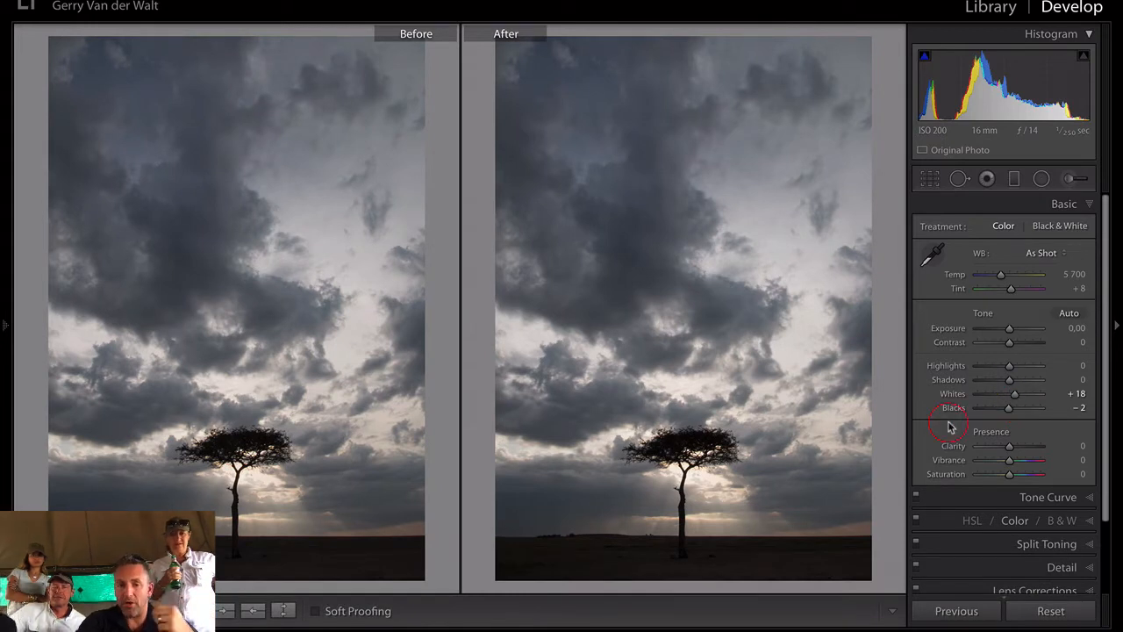
key("y")
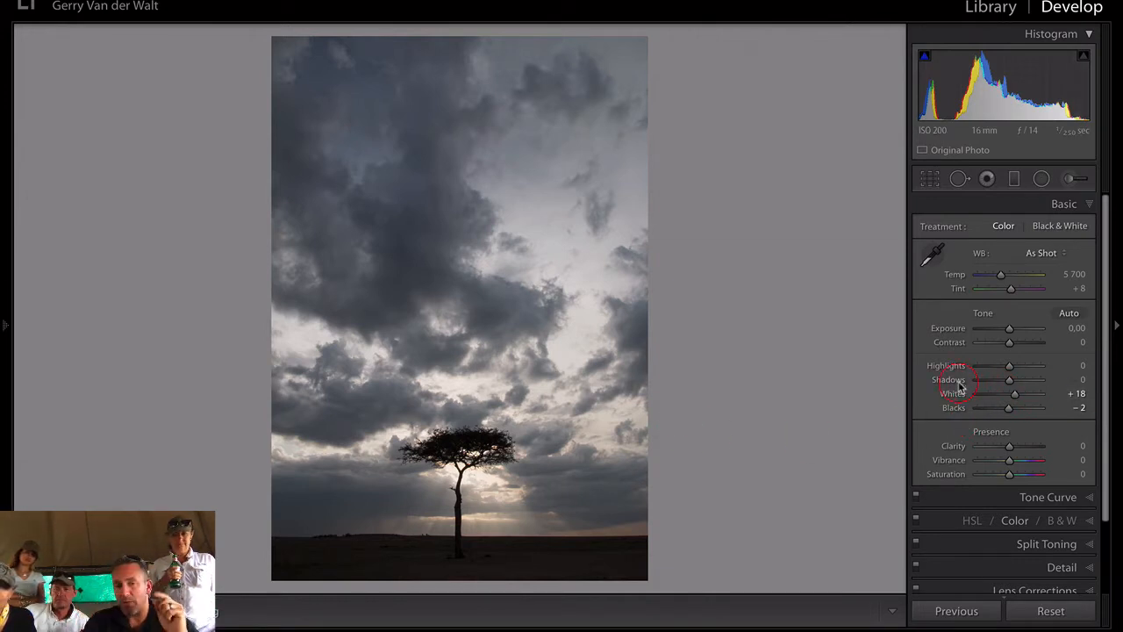
Check the dark foreground at the tree's base up close and raise the photo's shadows to +66.
left_click(458, 546)
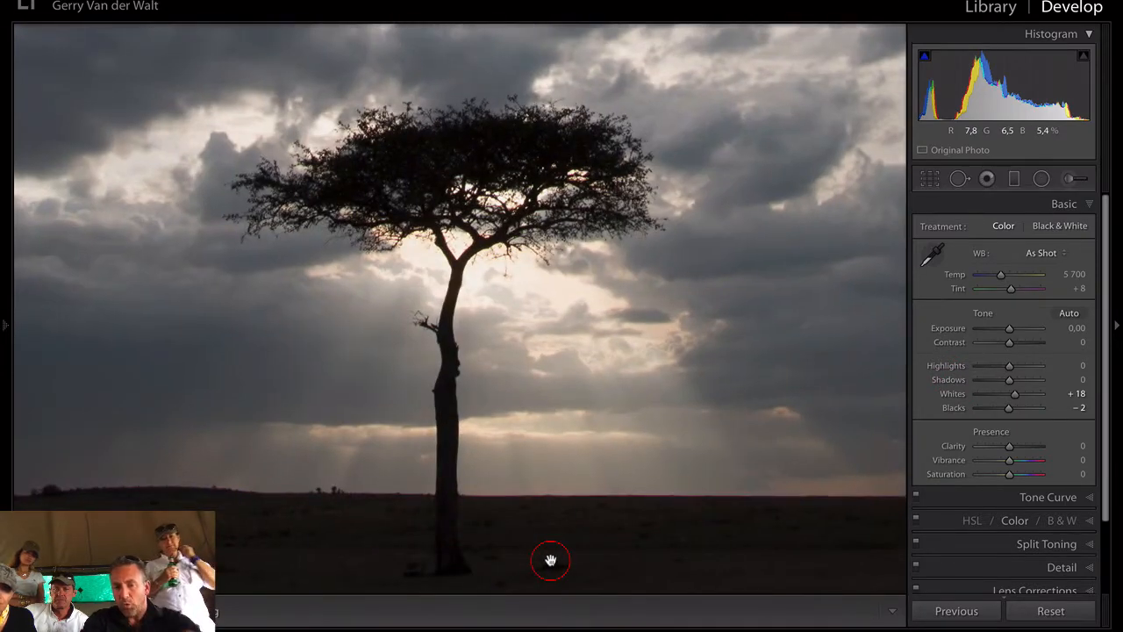
left_click(550, 560)
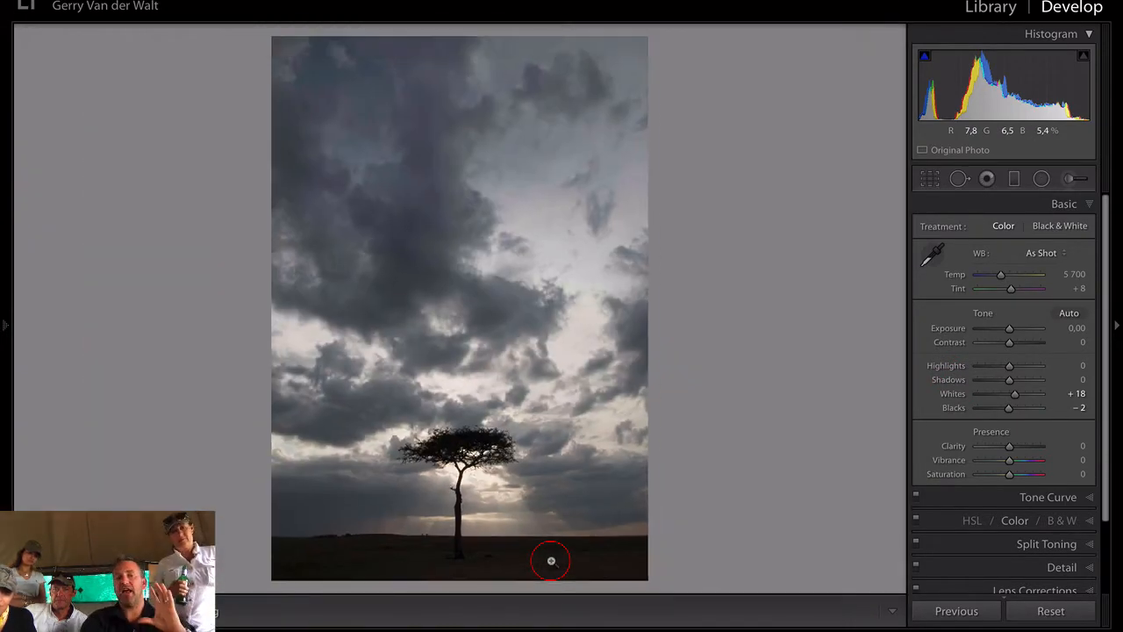
left_click_drag(988, 391, 1024, 383)
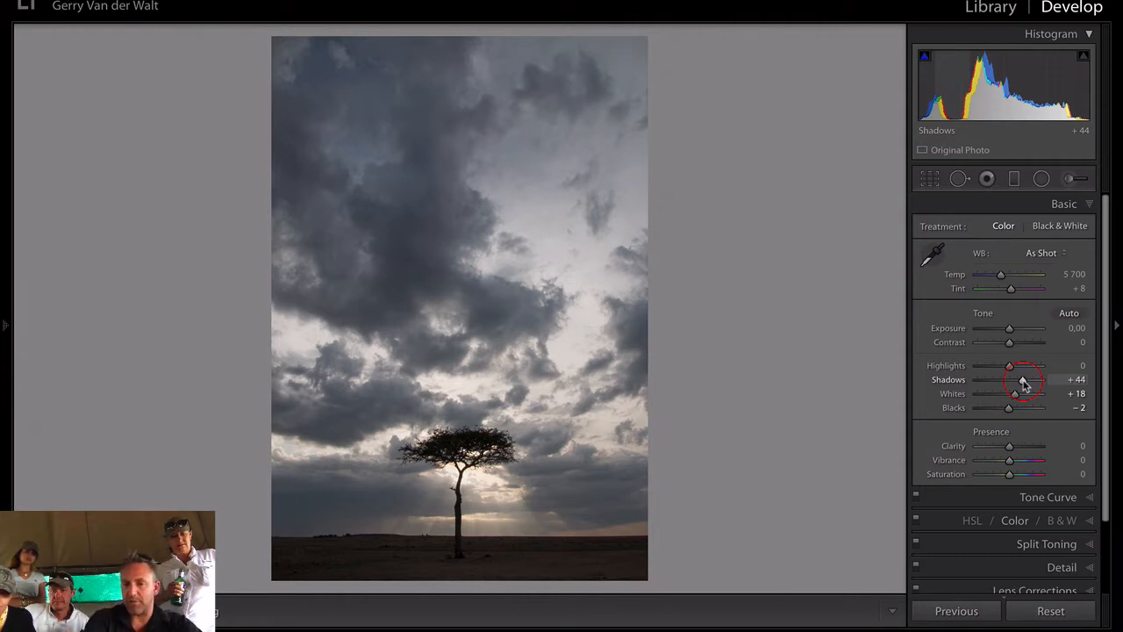
left_click_drag(1024, 384, 1032, 386)
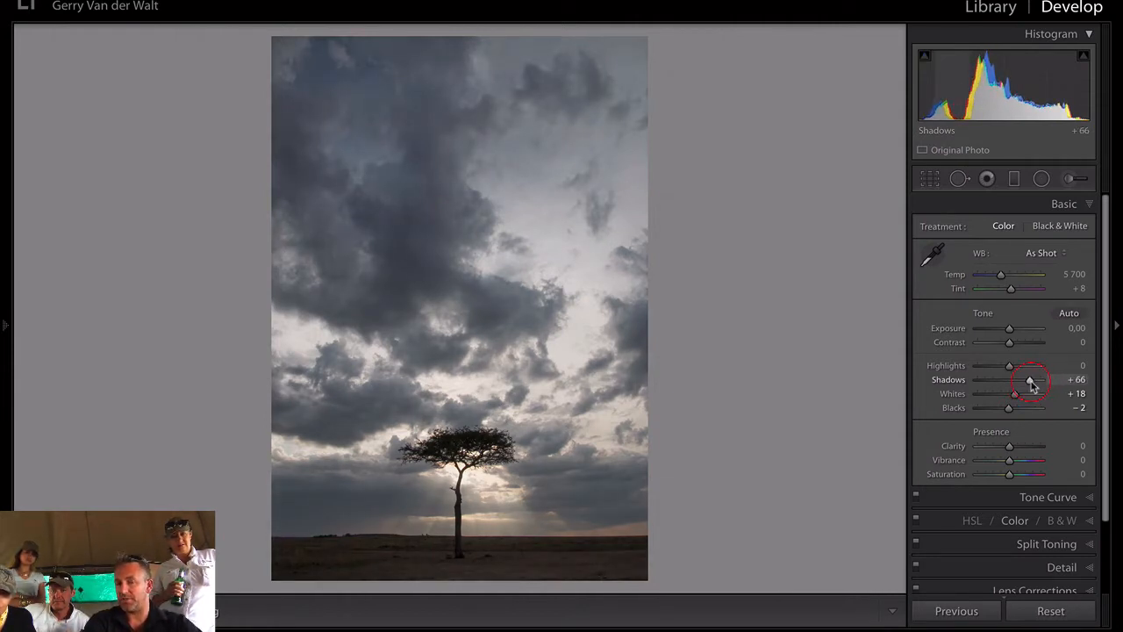
Set the tree photo's highlights to +20, compare it before and after, and raise contrast to +40.
left_click(1009, 394)
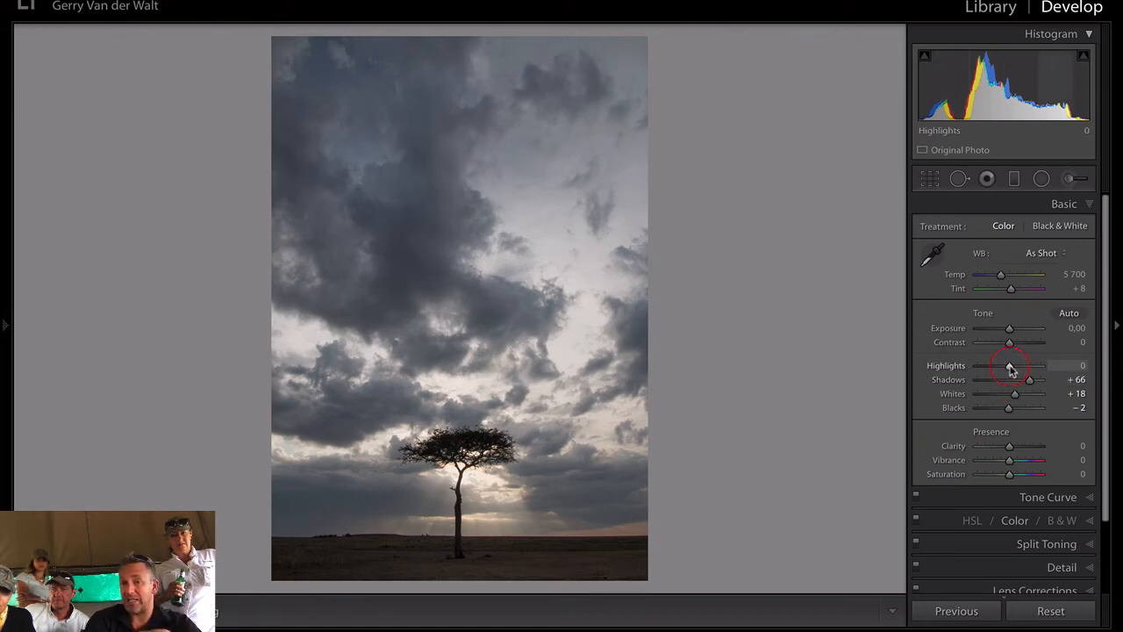
mouse_move(1011, 369)
left_mouse_down()
mouse_move(978, 366)
mouse_move(1035, 366)
mouse_move(918, 381)
mouse_move(1068, 381)
mouse_move(943, 379)
mouse_move(1016, 371)
left_mouse_up()
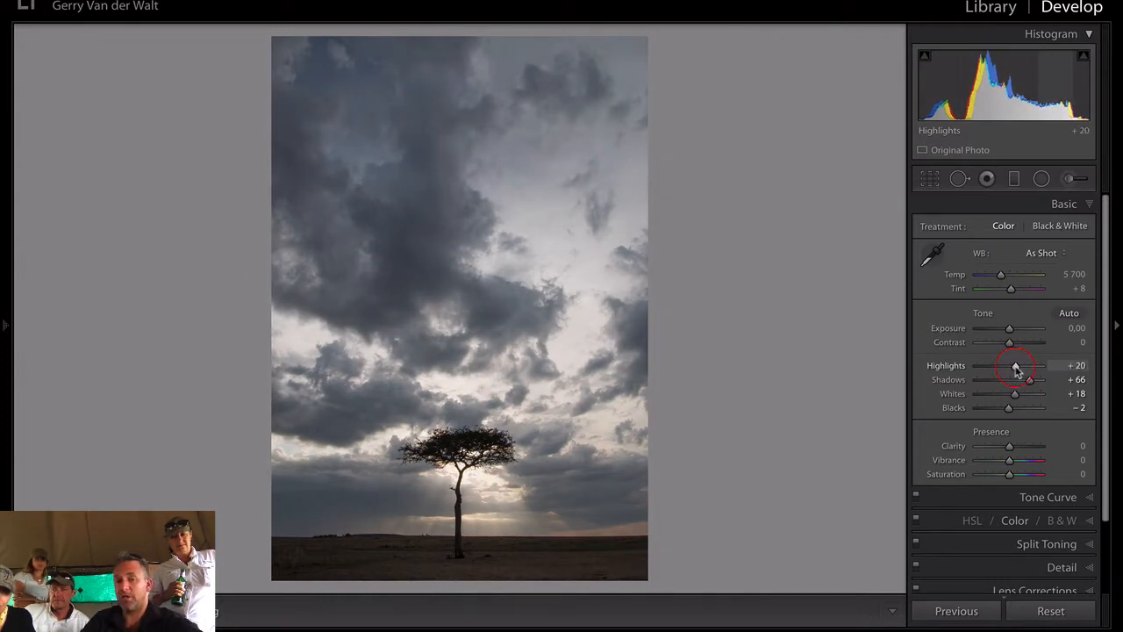
key("y")
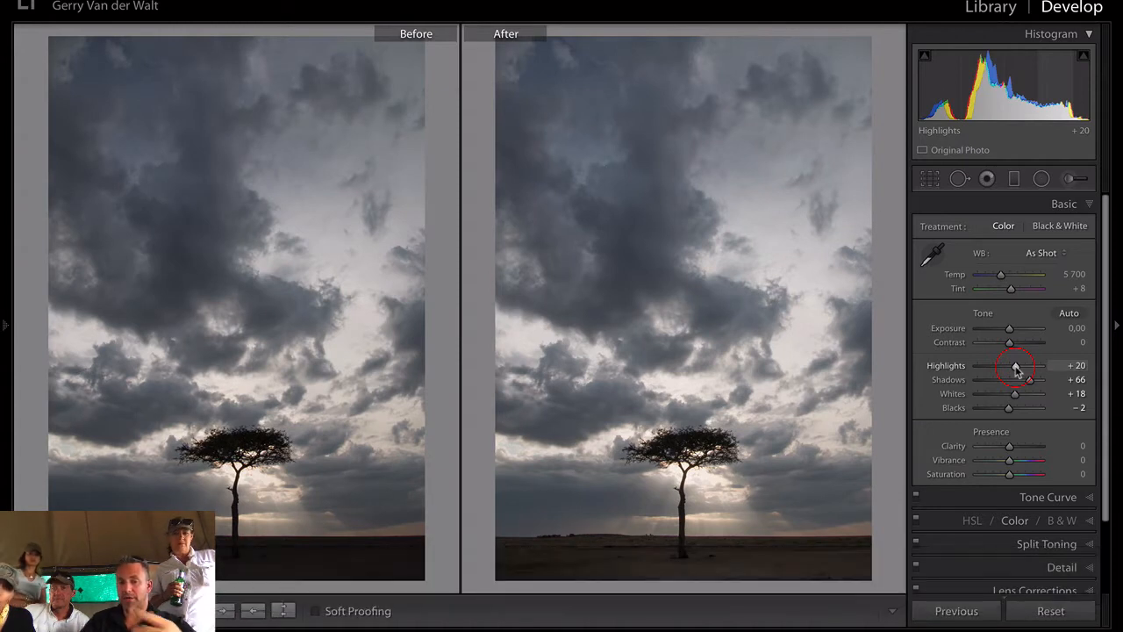
key("y")
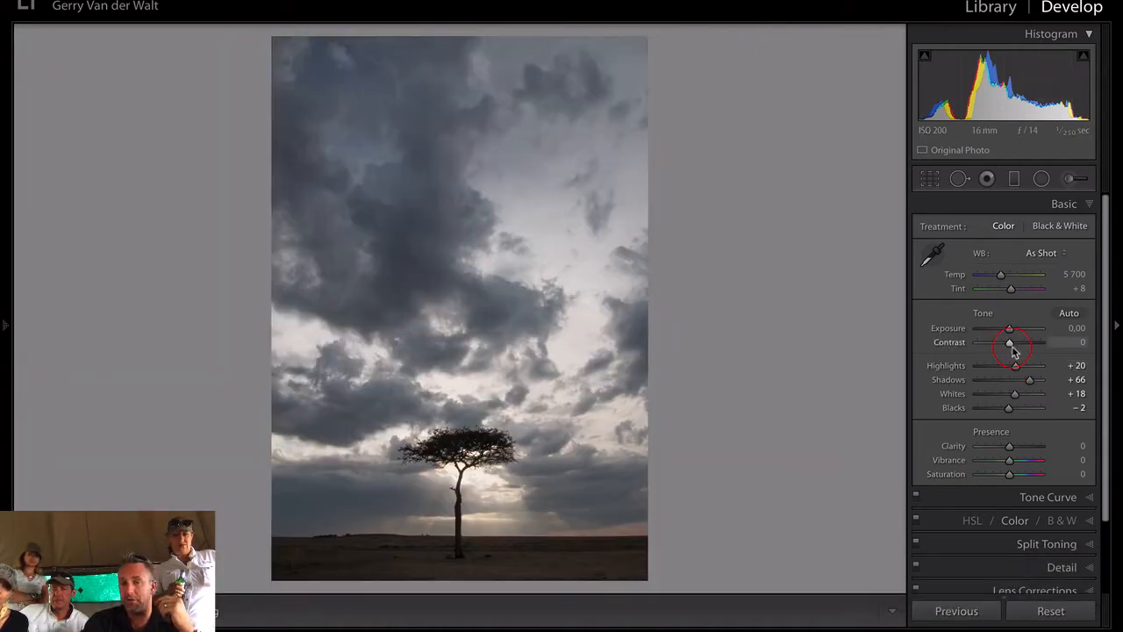
left_click_drag(1012, 349, 1027, 351)
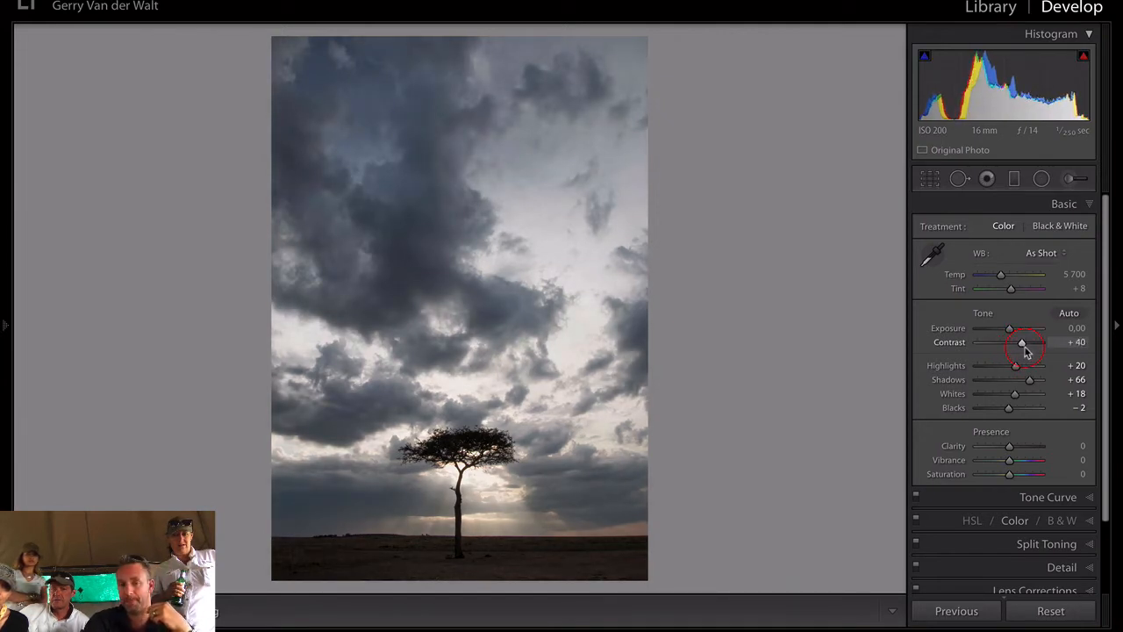
Try a different exposure on the tree photo and reset it to 0.
left_click(1010, 330)
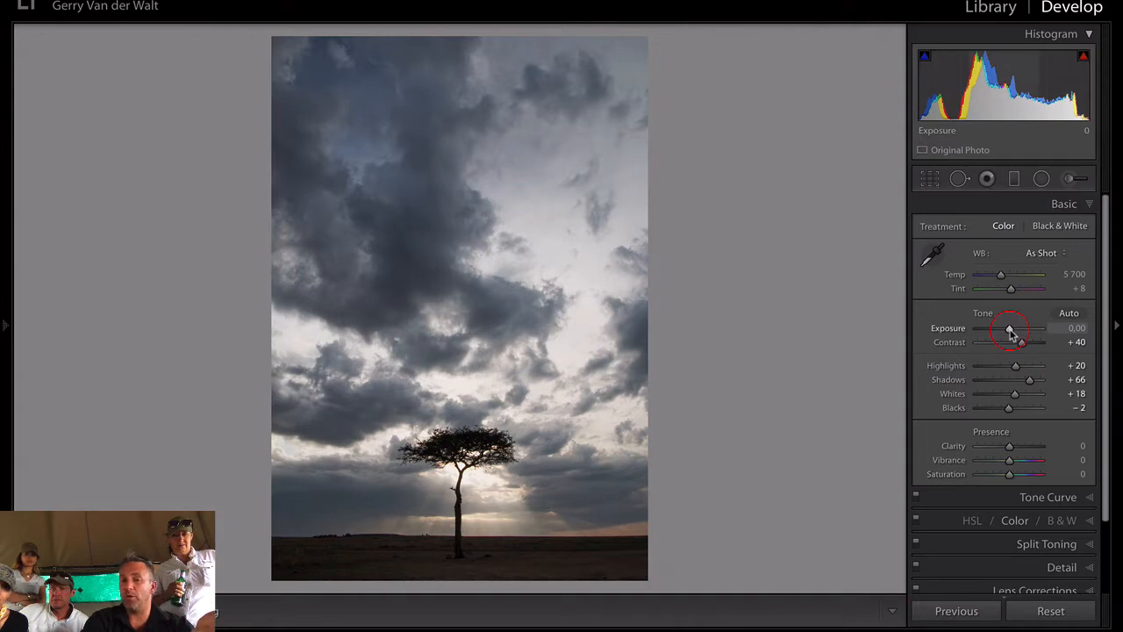
mouse_move(1010, 331)
left_mouse_down()
mouse_move(983, 329)
mouse_move(1038, 332)
mouse_move(1016, 330)
mouse_move(1017, 340)
left_mouse_up()
double_click(1018, 340)
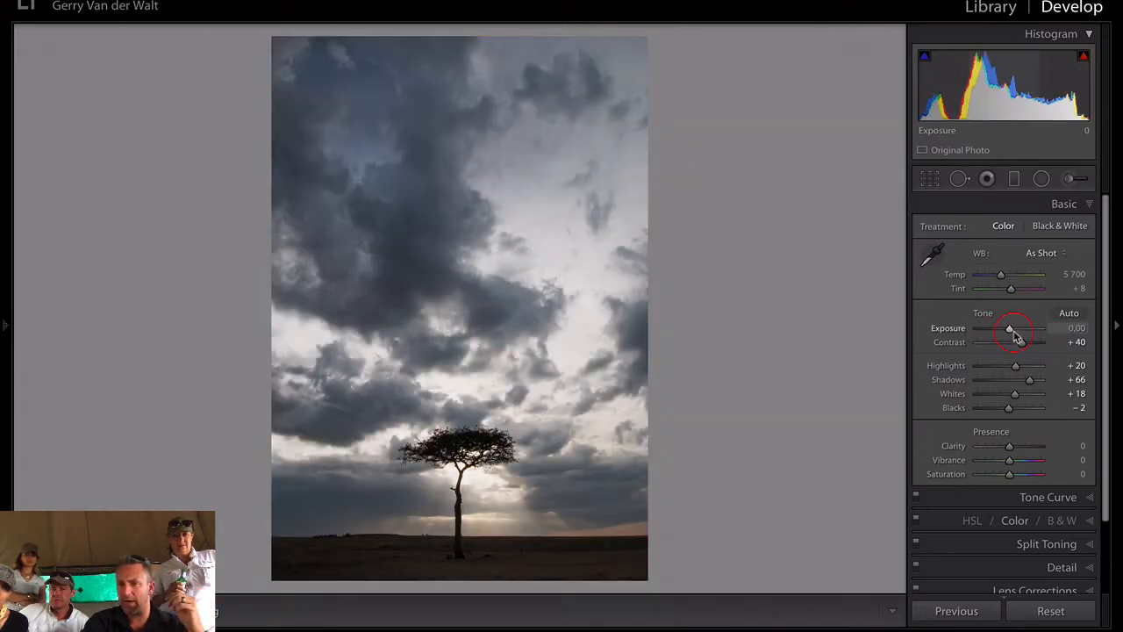
Raise the tree photo's clarity to +45.
left_click(1010, 448)
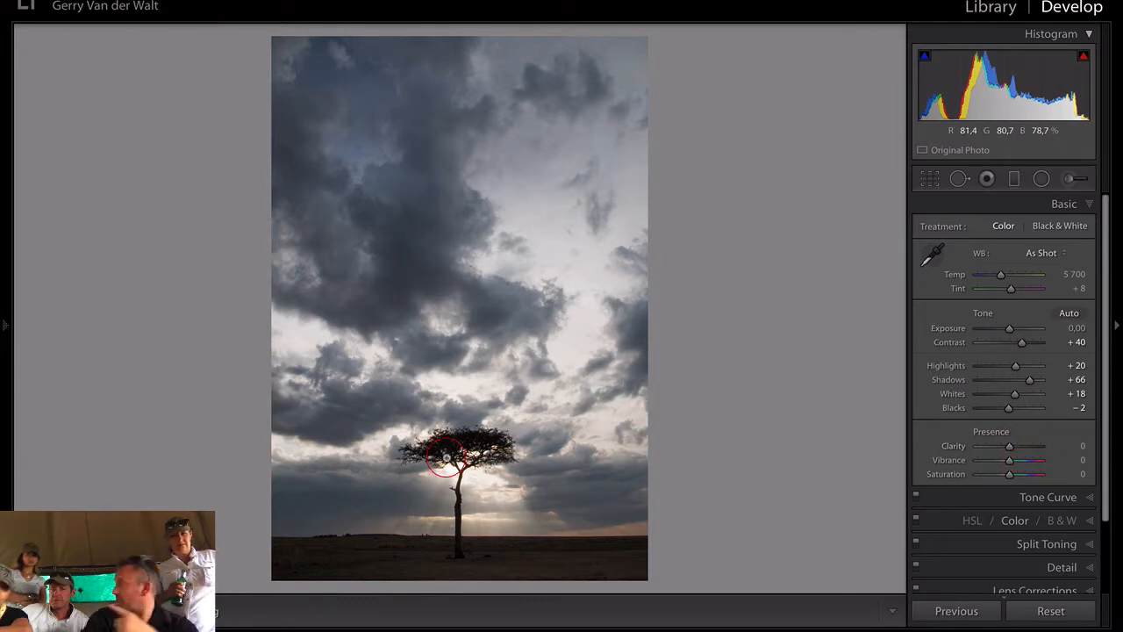
left_click(1010, 446)
left_click_drag(1010, 447, 1026, 448)
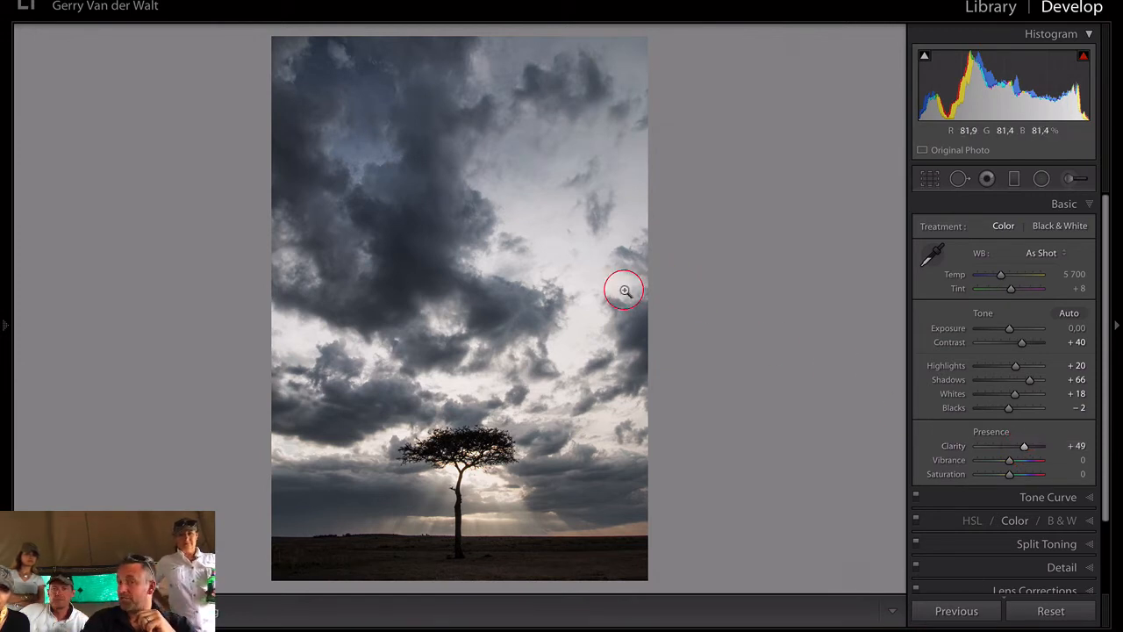
mouse_move(1024, 451)
left_mouse_down()
mouse_move(1009, 451)
mouse_move(1025, 451)
left_mouse_up()
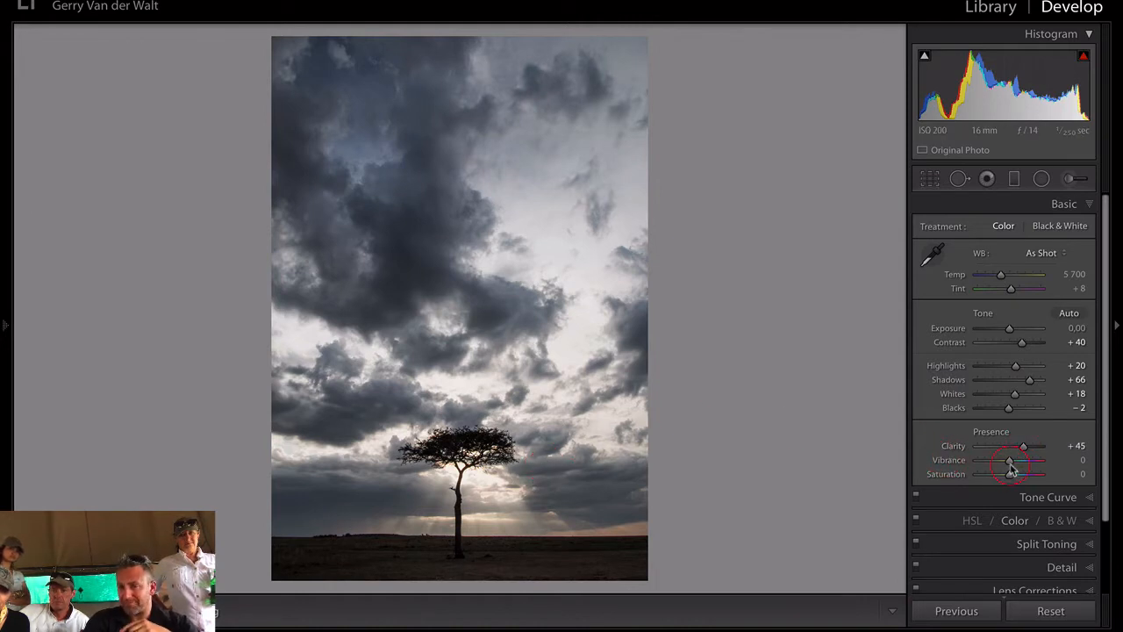
Raise the tree photo's vibrance to +46, and try its saturation at +30 before resetting it to 0.
left_click_drag(1010, 461, 1024, 466)
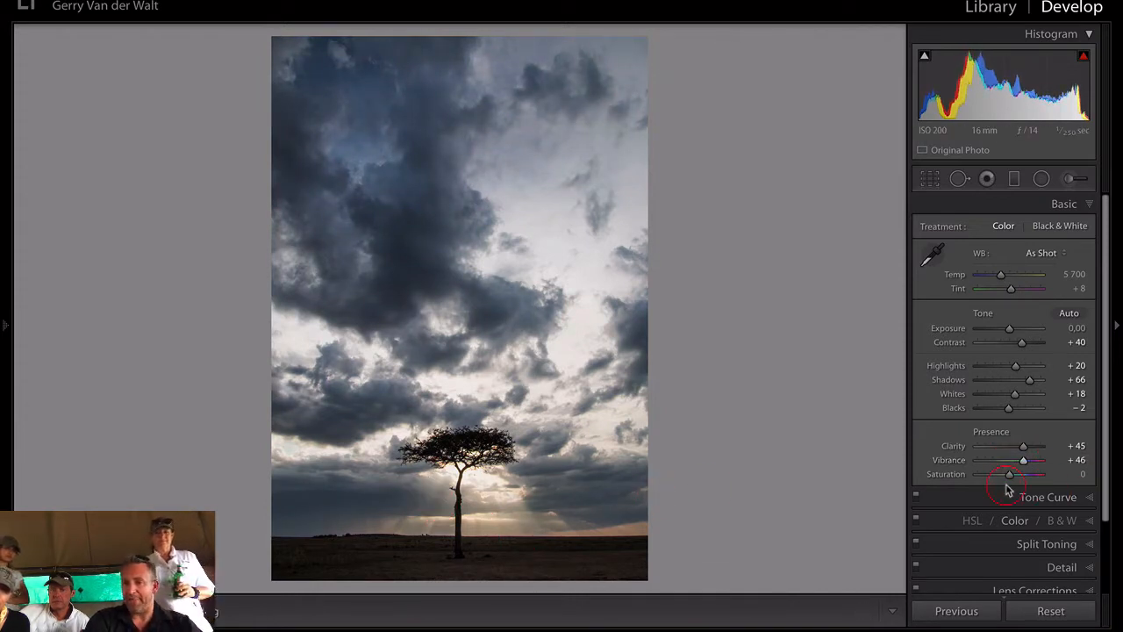
left_click_drag(1009, 475, 1018, 477)
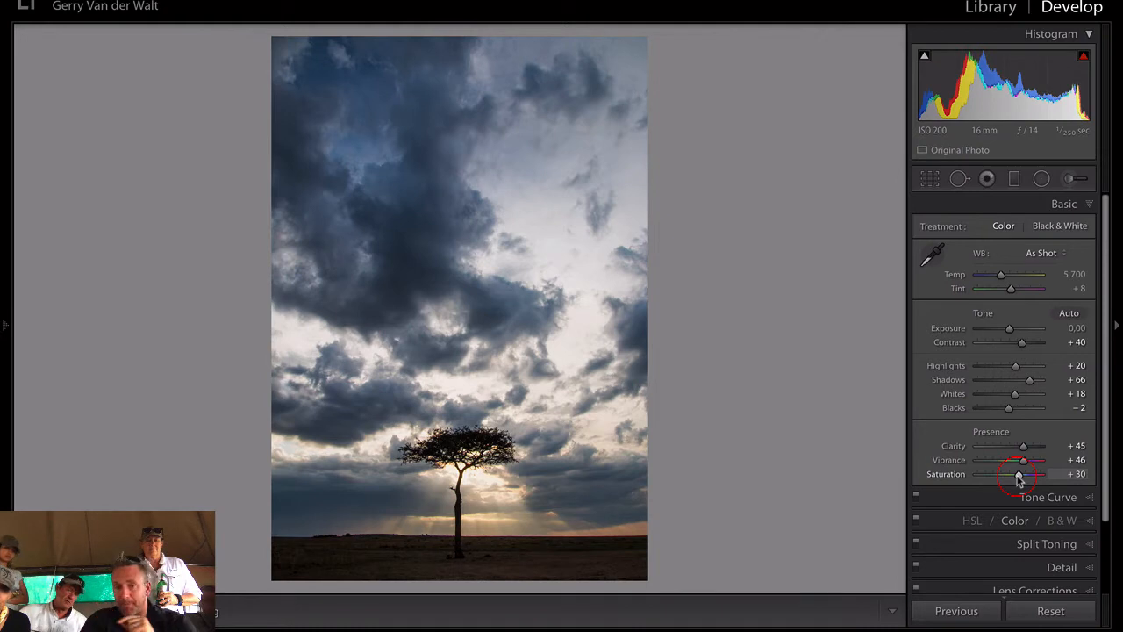
double_click(1018, 474)
Set the tree photo's dehaze amount to +7 and compare the edit before and after.
scroll(1023, 465, "down", 3)
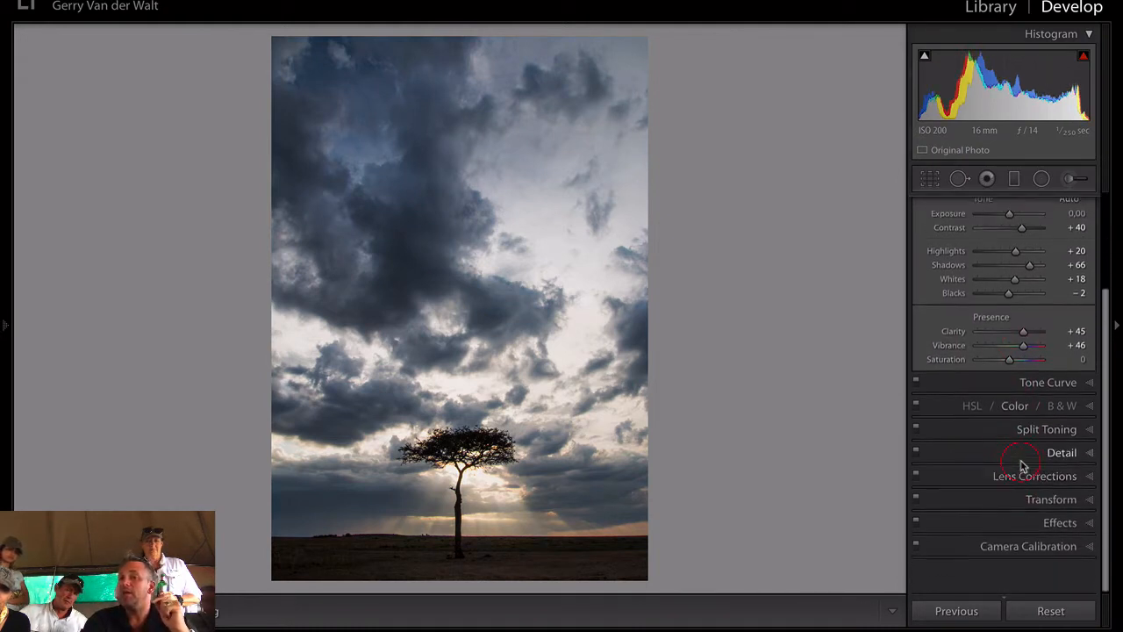
left_click(1058, 553)
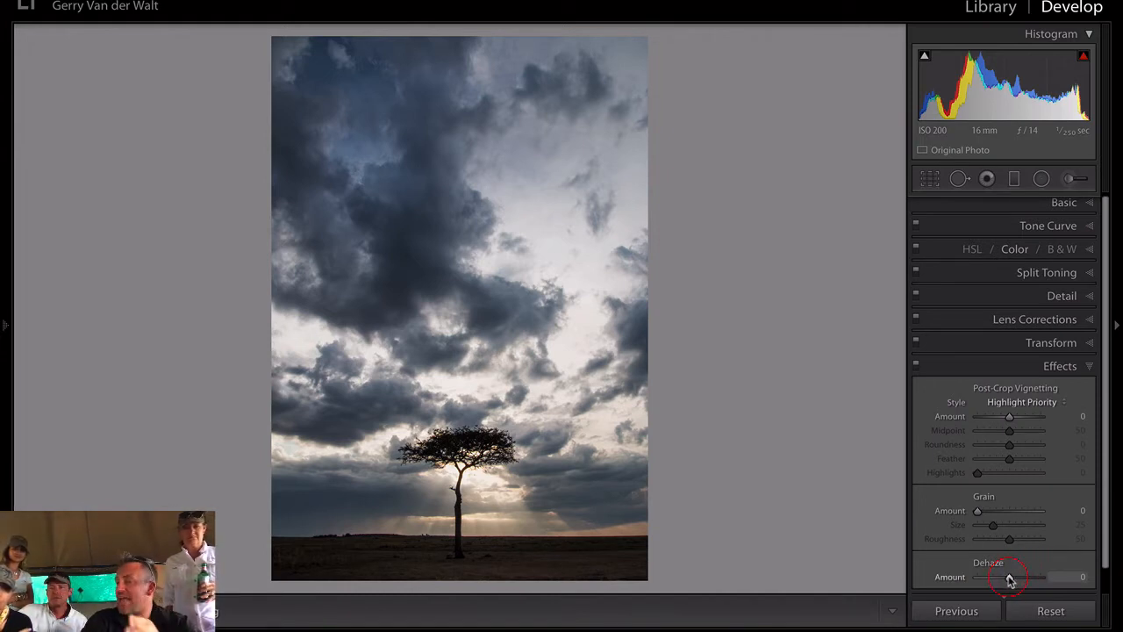
mouse_move(1010, 579)
left_mouse_down()
mouse_move(1023, 579)
mouse_move(1012, 580)
left_mouse_up()
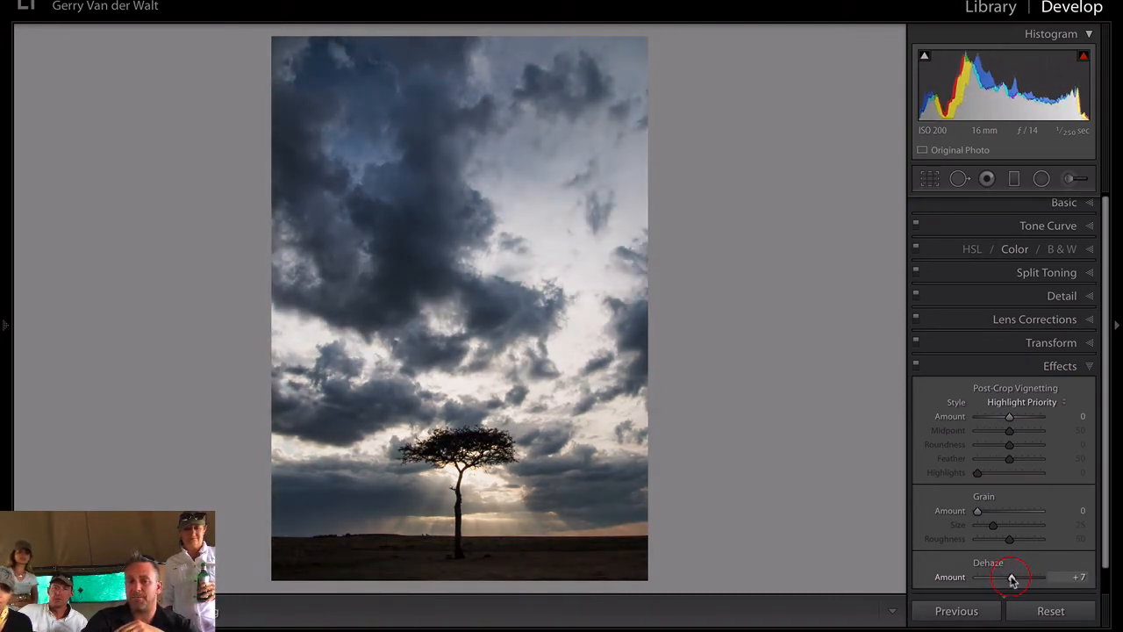
key("y")
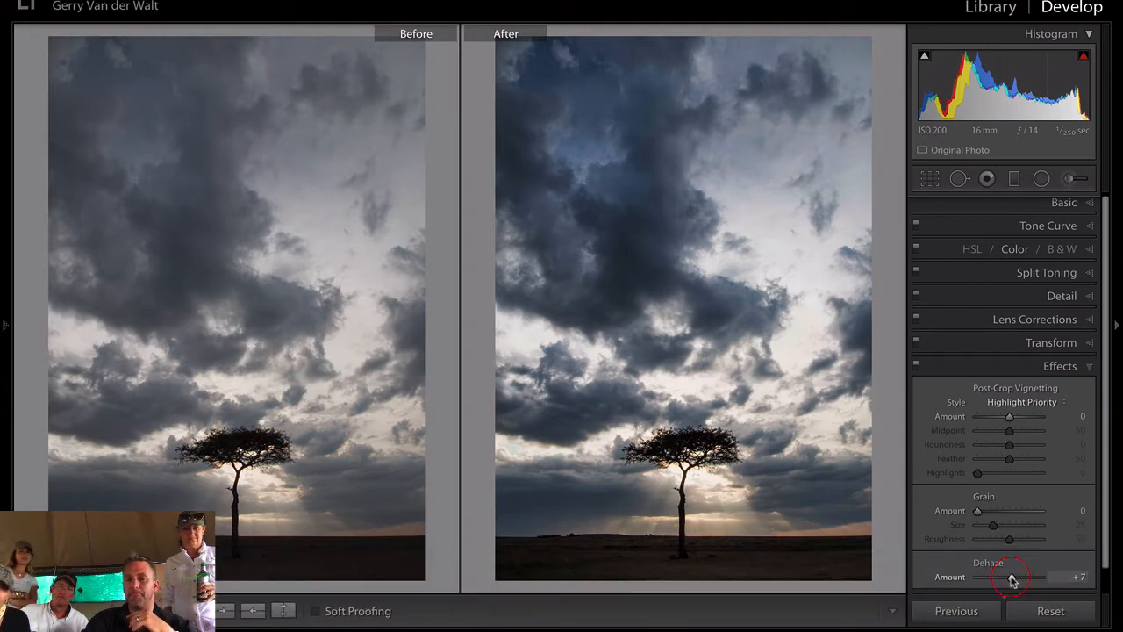
key("y")
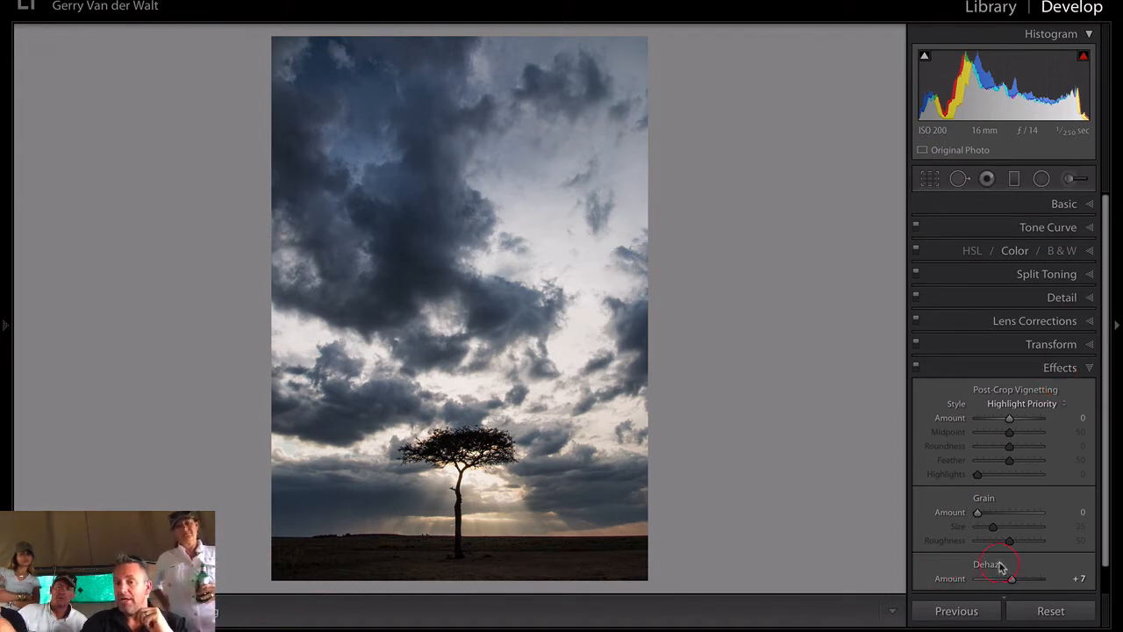
Return to the basic tone adjustments and raise the tree photo's shadows to +91.
left_click(1076, 210)
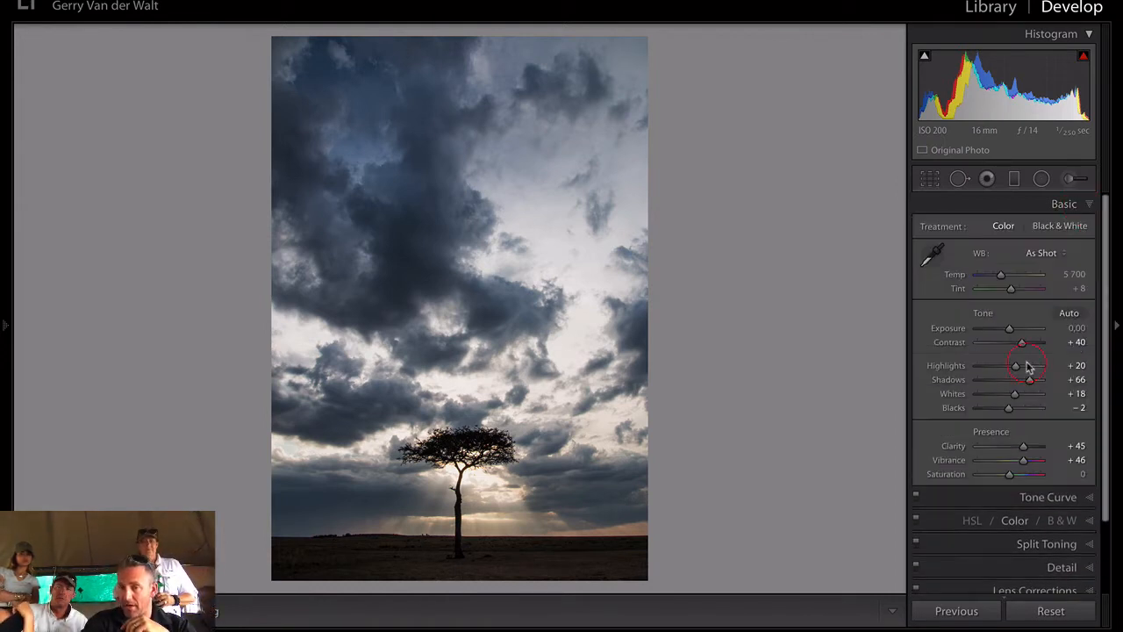
left_click_drag(1030, 384, 1032, 384)
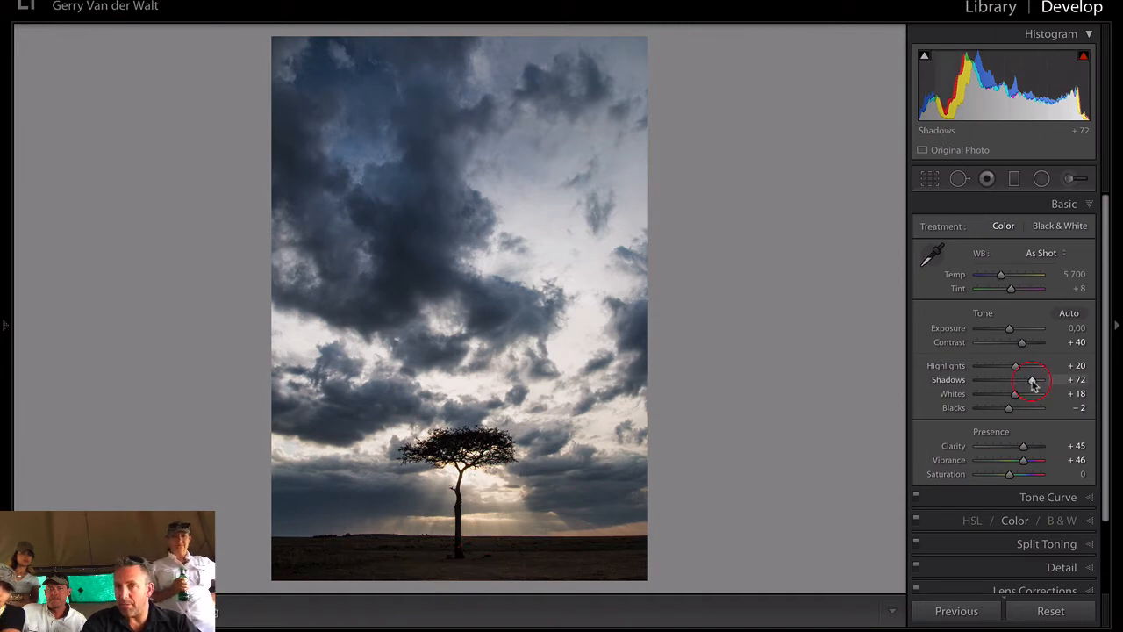
left_click_drag(1034, 383, 1039, 383)
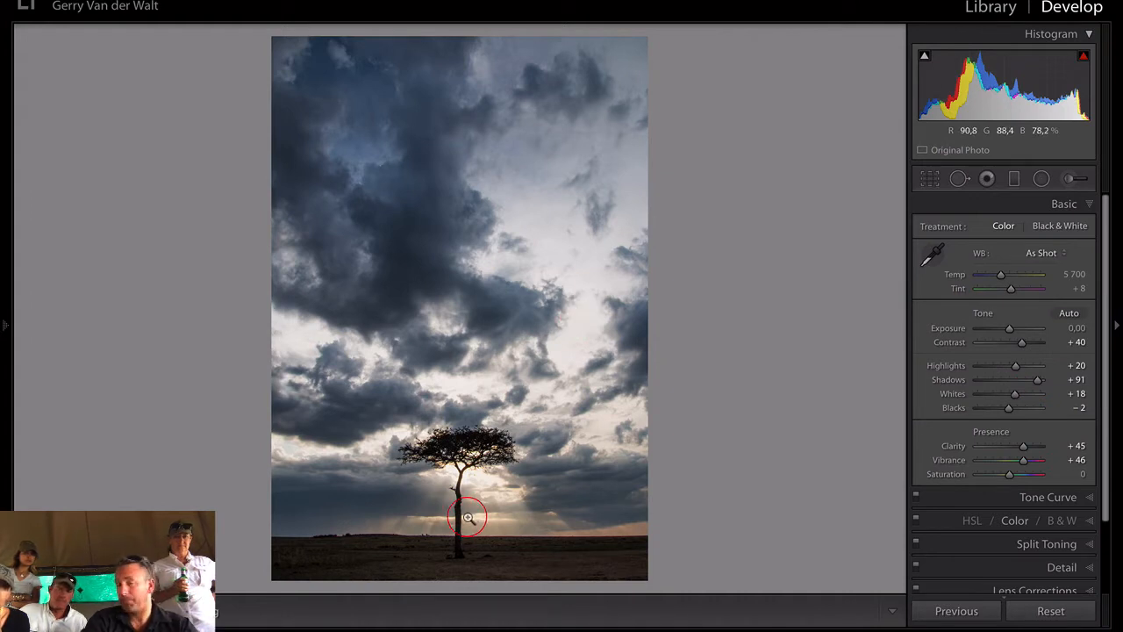
mouse_move(1005, 483)
left_mouse_down()
mouse_move(1018, 478)
mouse_move(1010, 471)
left_mouse_up()
Open the individual color adjustments for the tree photo and select the orange range.
scroll(1013, 479, "down", 1)
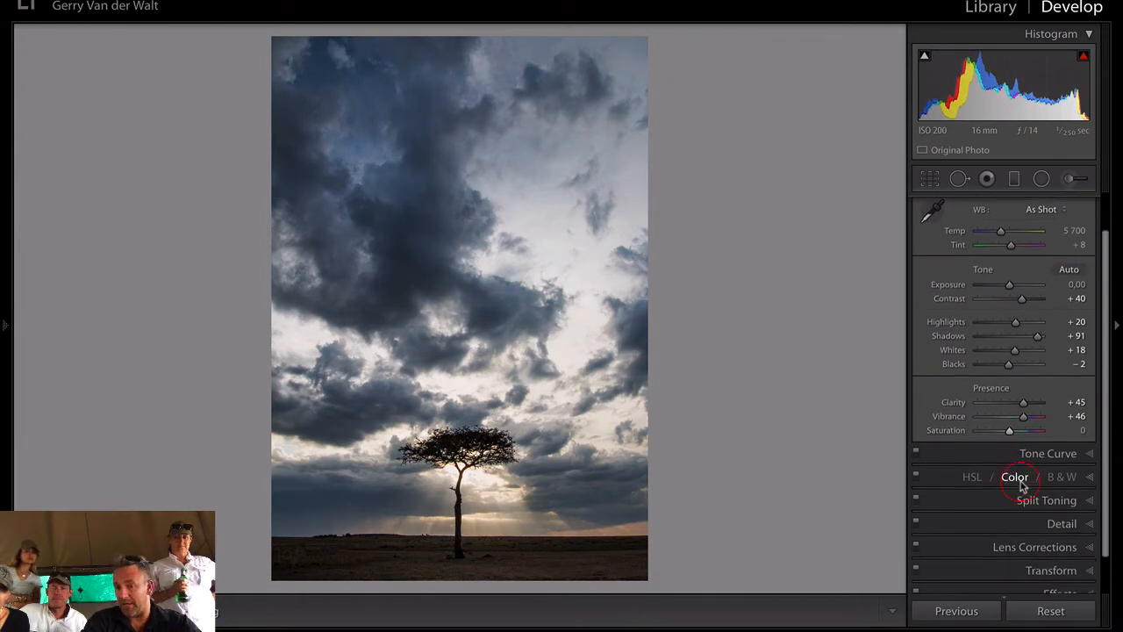
left_click(1014, 478)
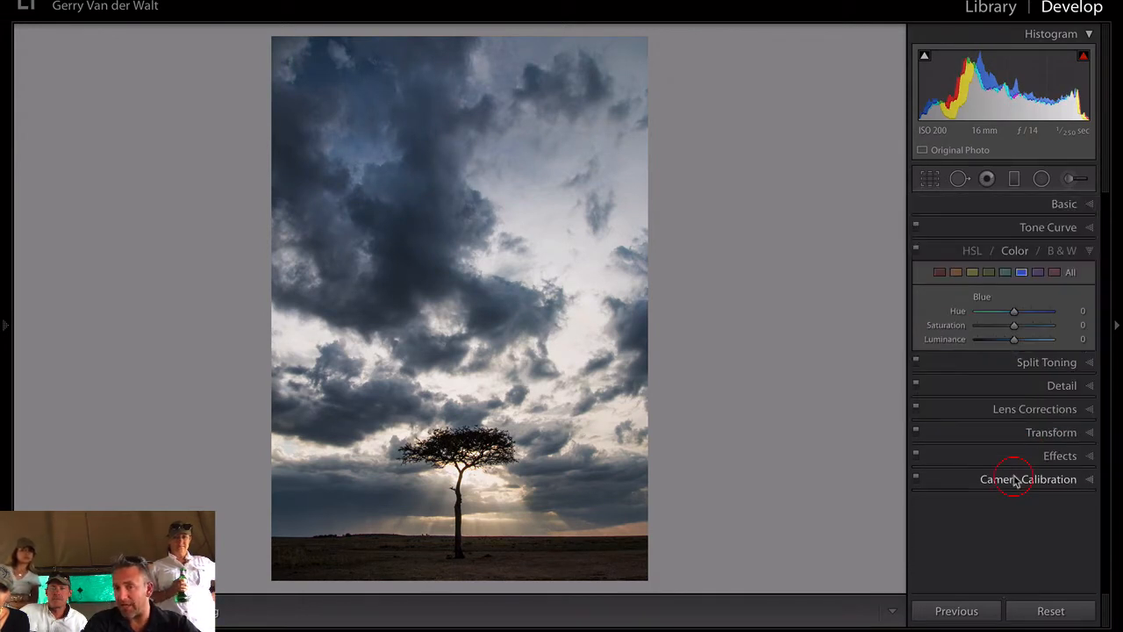
left_click(960, 287)
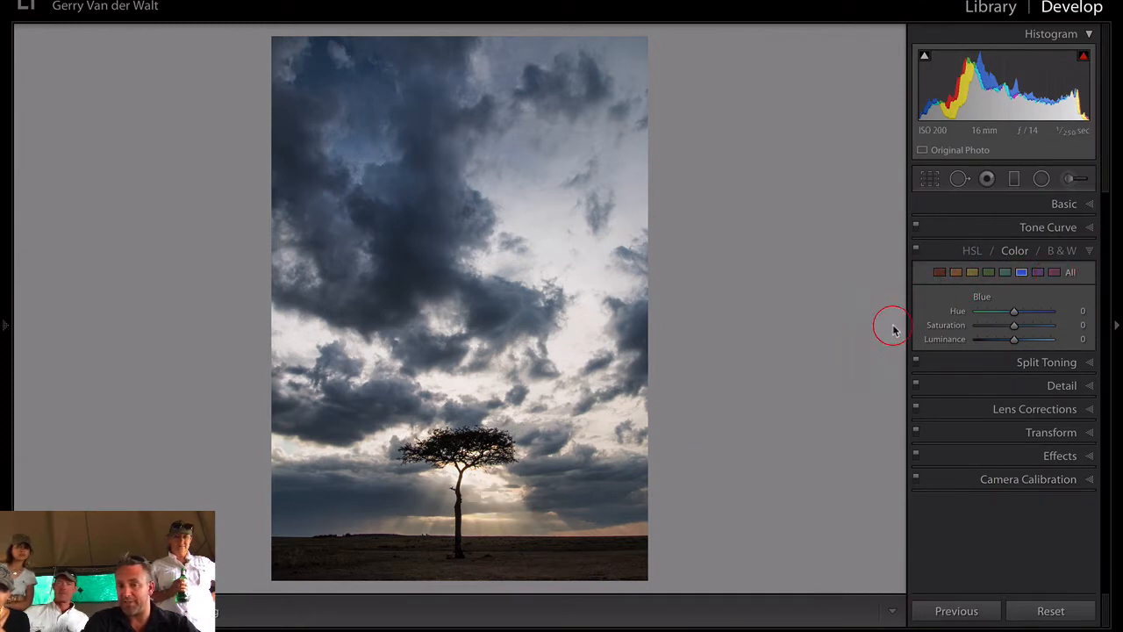
left_click(957, 273)
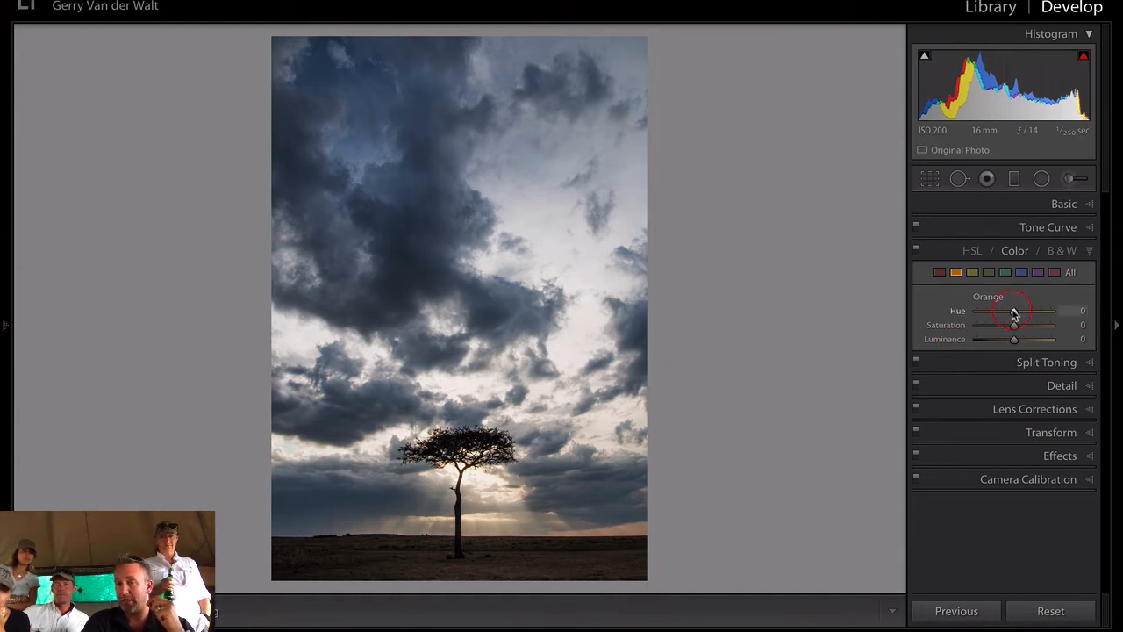
Try the blue hue at +12 and a stronger blue saturation, and reset both to 0.
left_click(1022, 273)
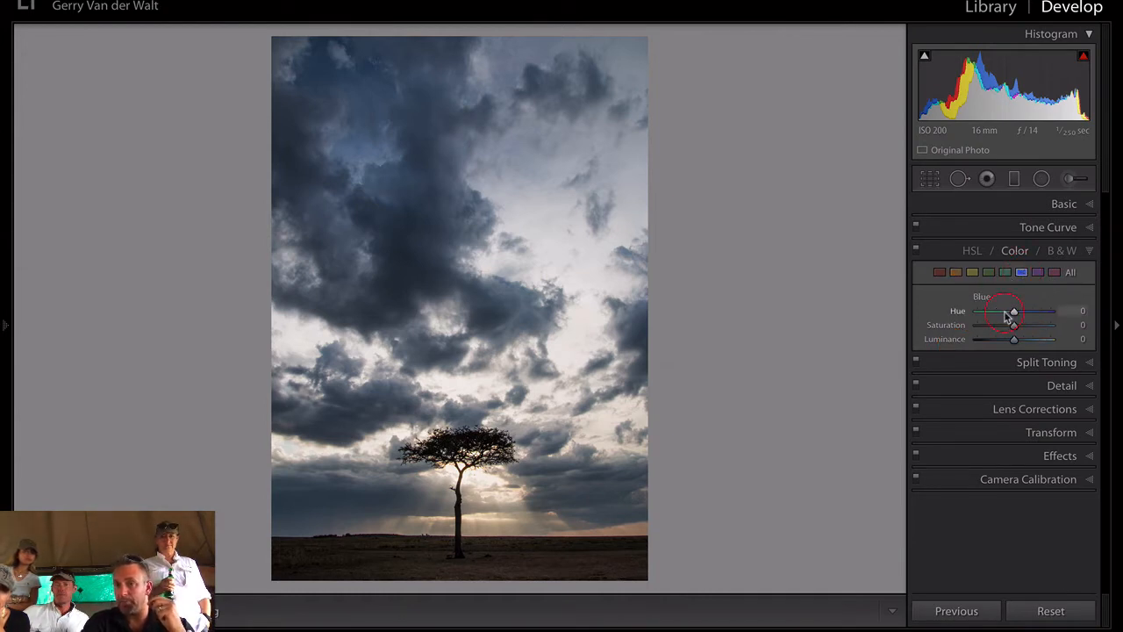
mouse_move(1015, 315)
left_mouse_down()
mouse_move(985, 314)
mouse_move(1083, 313)
mouse_move(926, 321)
mouse_move(1040, 321)
mouse_move(1019, 323)
left_mouse_up()
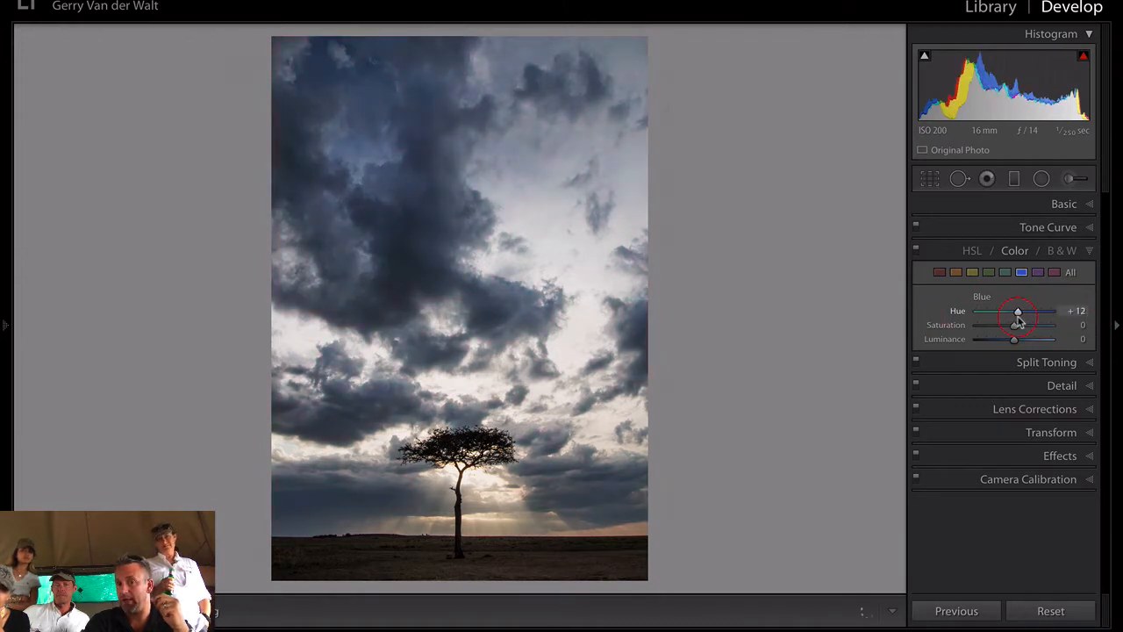
double_click(1018, 313)
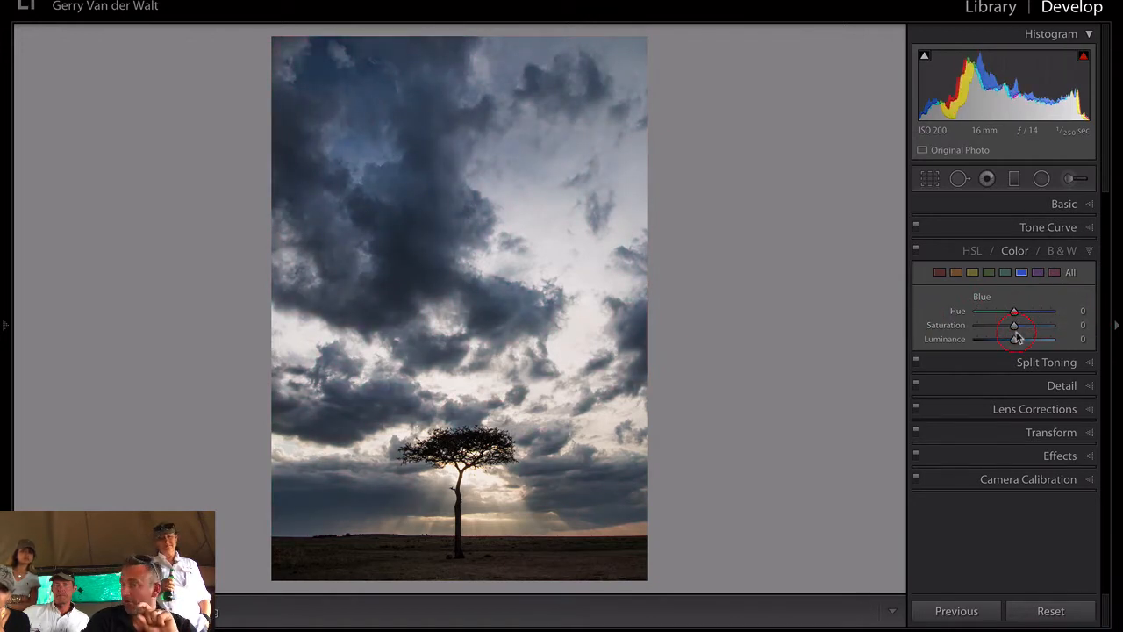
left_click_drag(1017, 330, 1039, 330)
double_click(1039, 330)
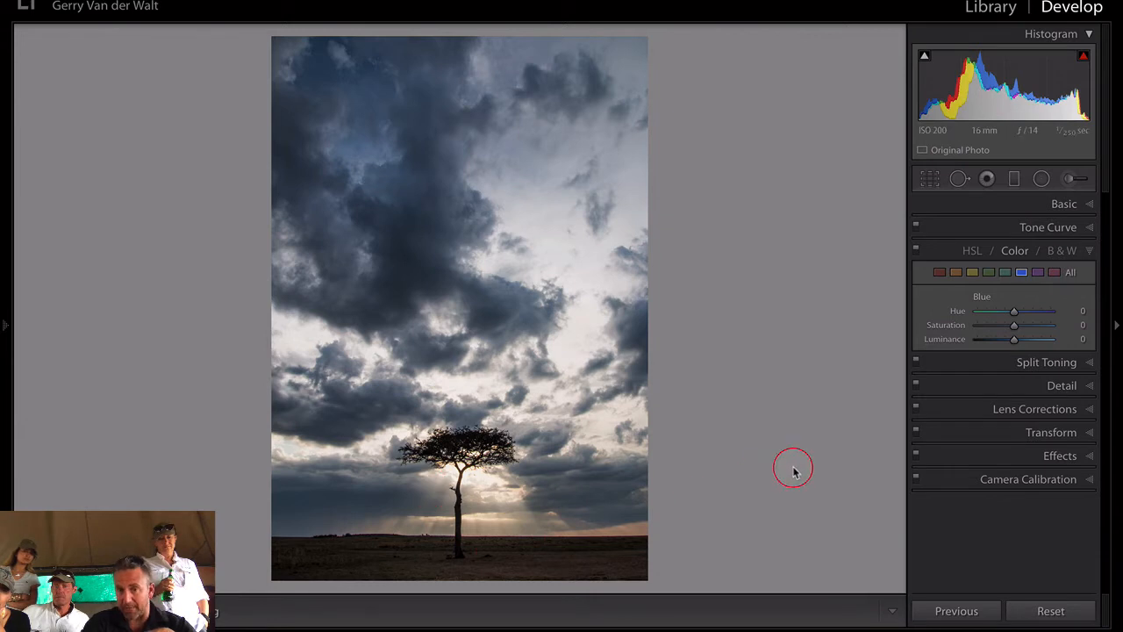
Set the orange range's saturation to +49 and its luminance to -57.
left_click(957, 272)
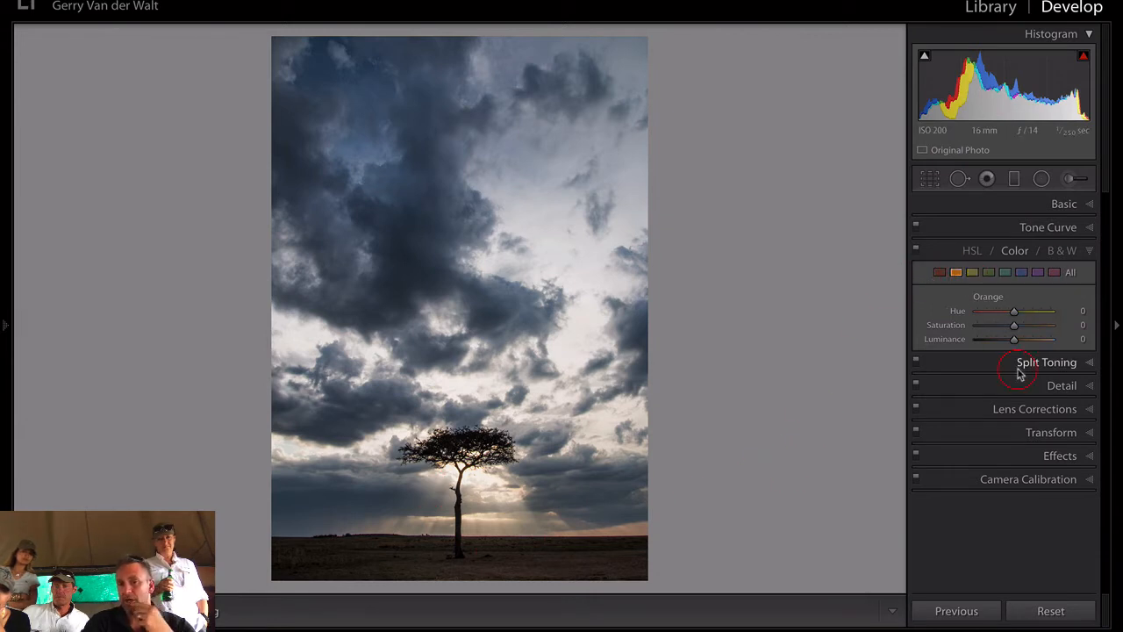
left_click_drag(1049, 329, 1025, 330)
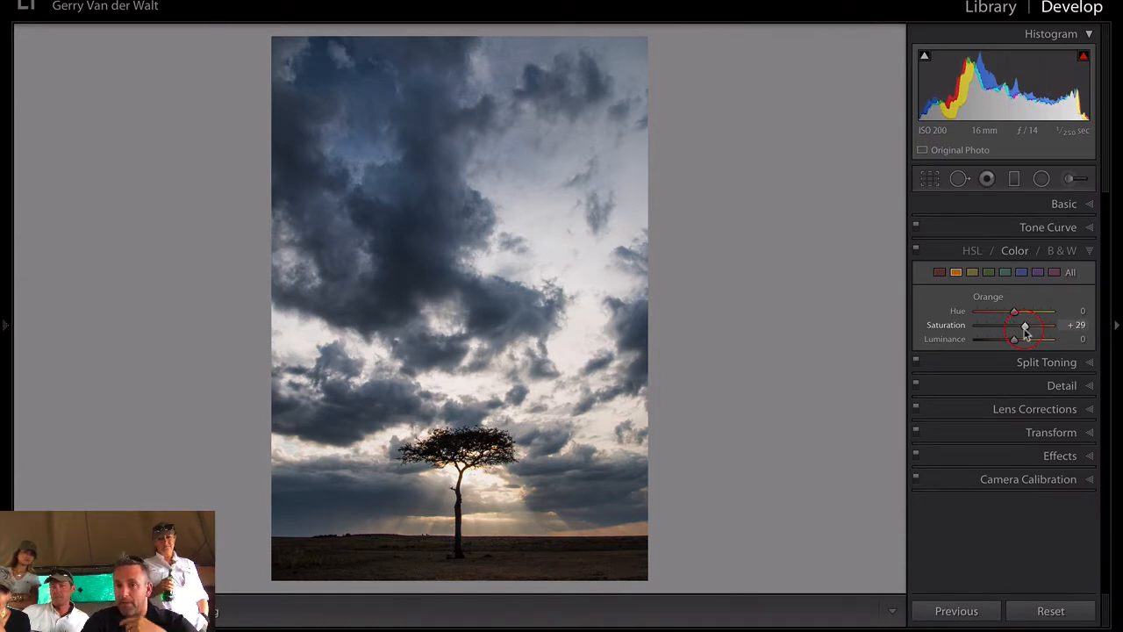
left_click(1015, 342)
left_click_drag(1014, 344, 1013, 314)
left_click(1022, 329)
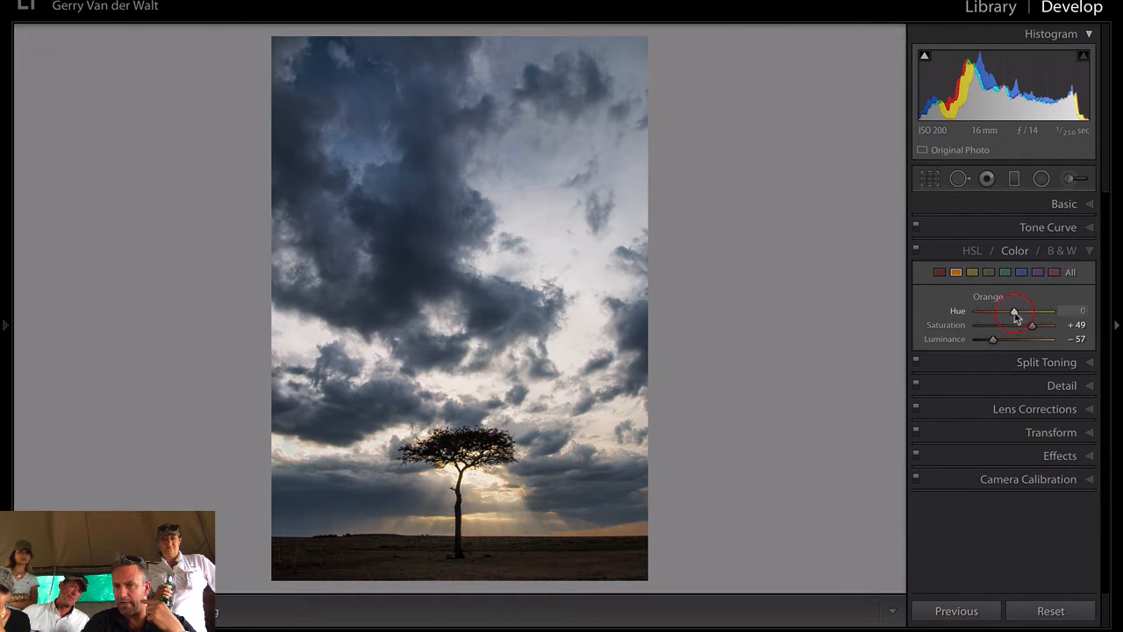
Compare the photo with the color adjustments off and on, and view the whole edit before and after with the side panels hidden.
left_click(917, 251)
left_click(917, 253)
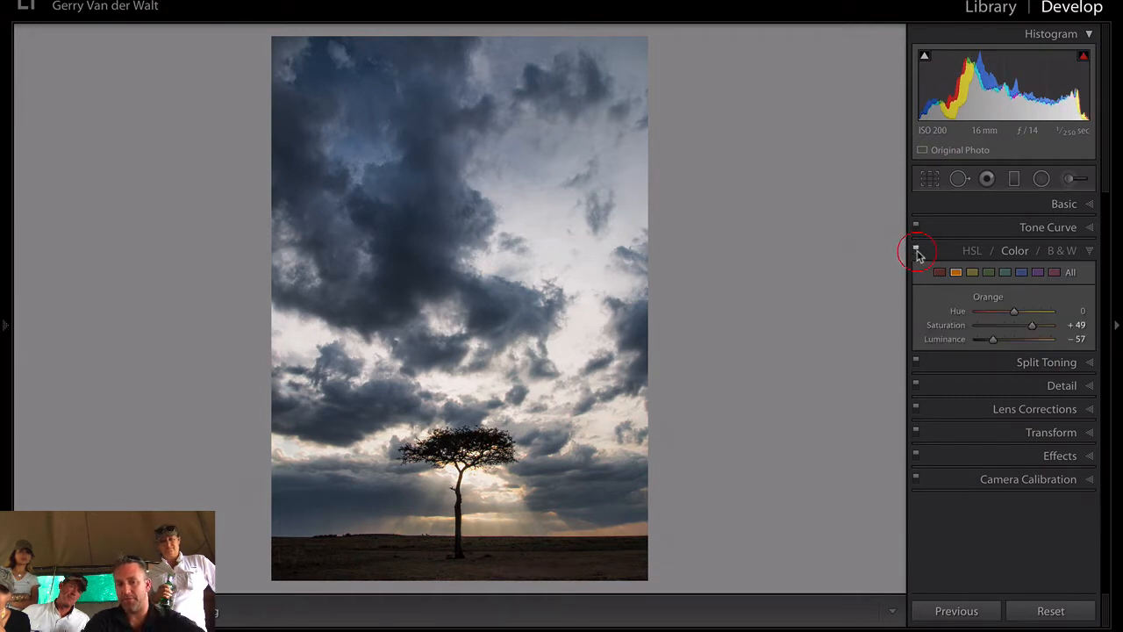
left_click(917, 252)
left_click(917, 253)
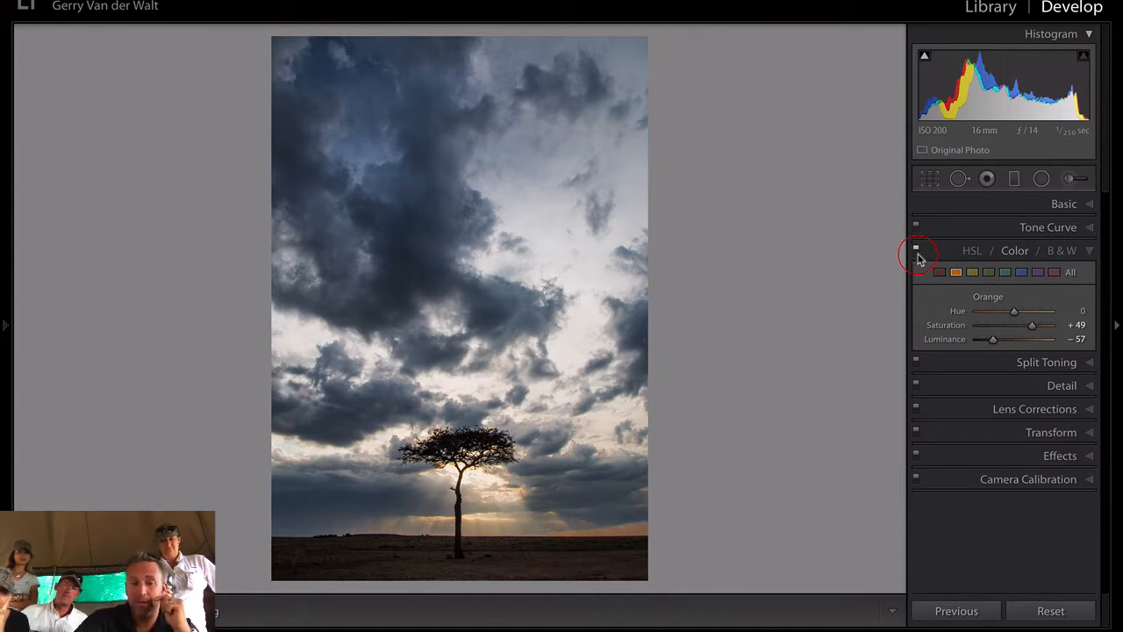
key("Tab")
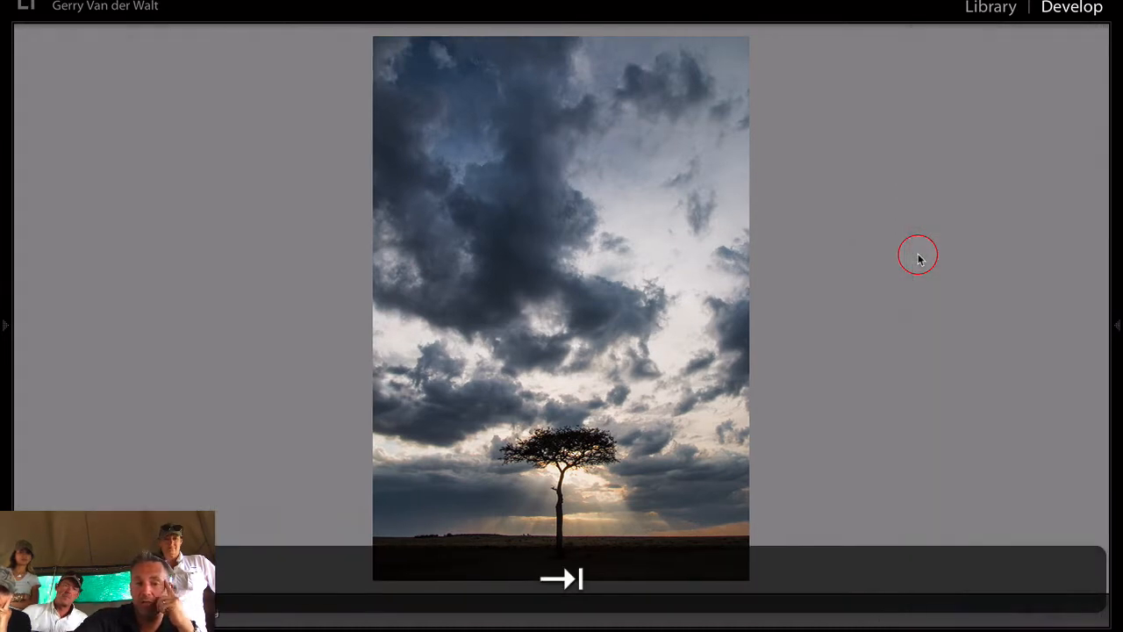
key("y")
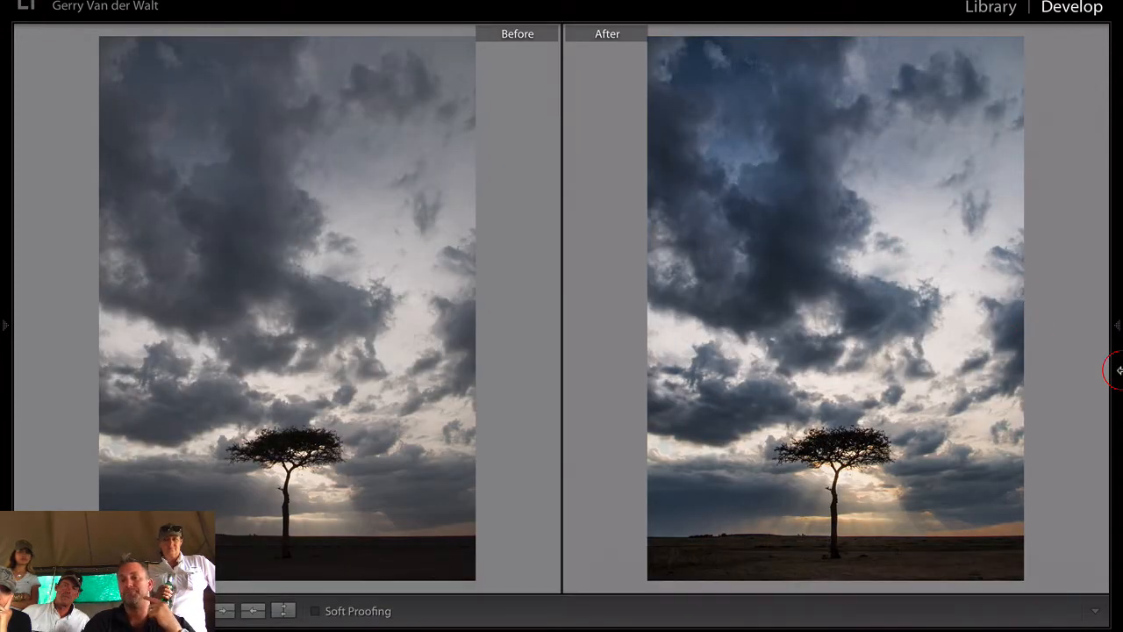
Open the leopard photo IMG_0182 for developing, with the adjustment controls shown and the color adjustments collapsed.
mouse_move(1120, 372)
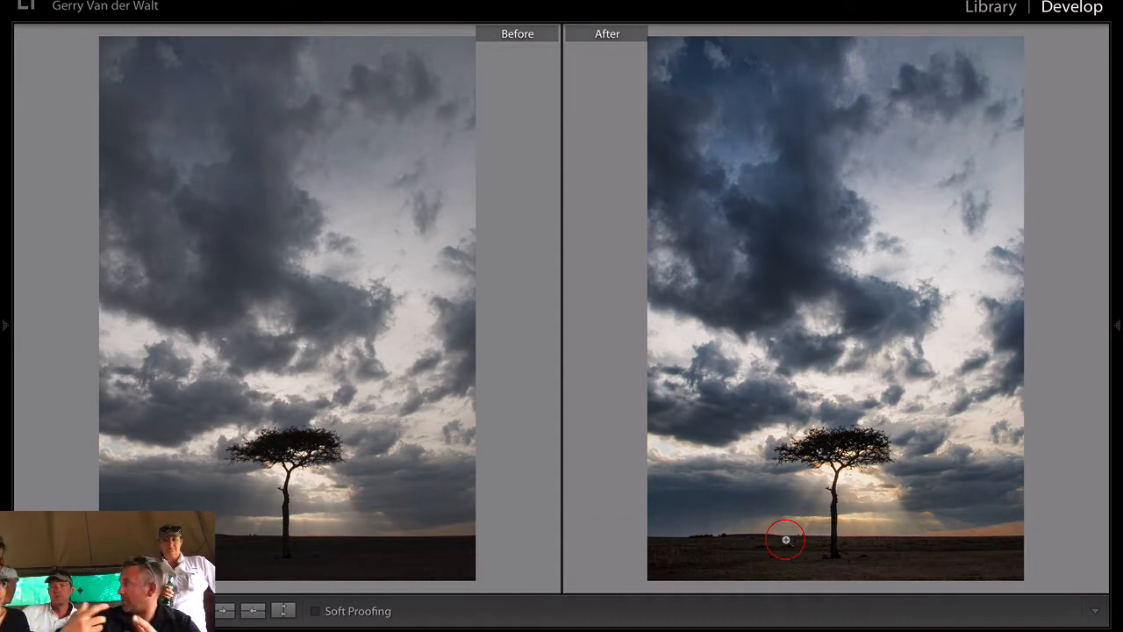
key("g")
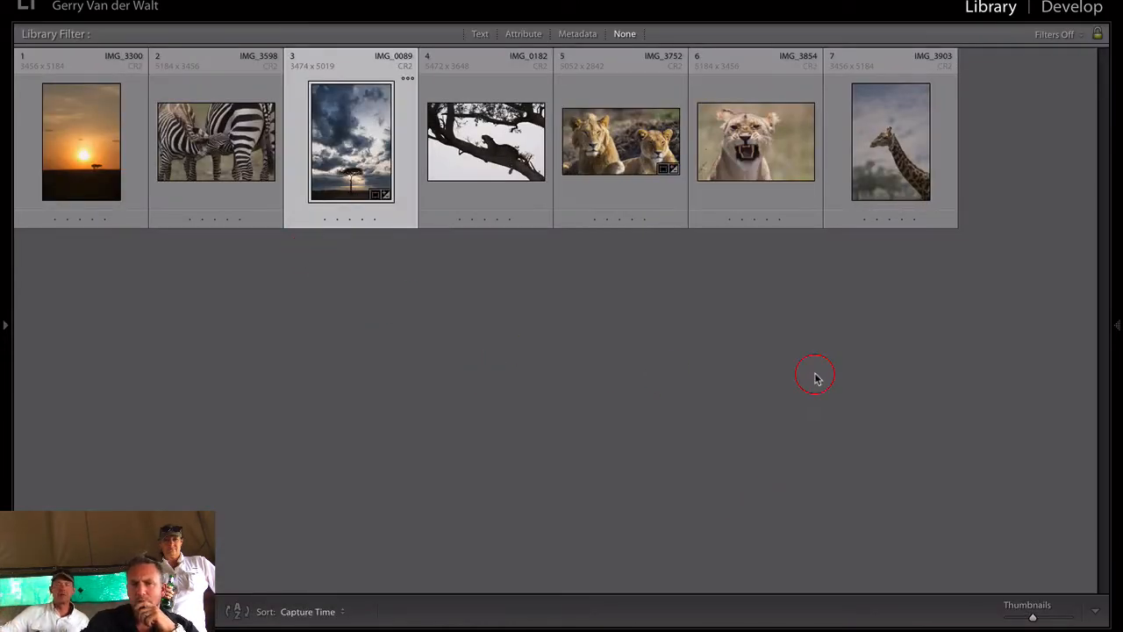
double_click(491, 140)
key("d")
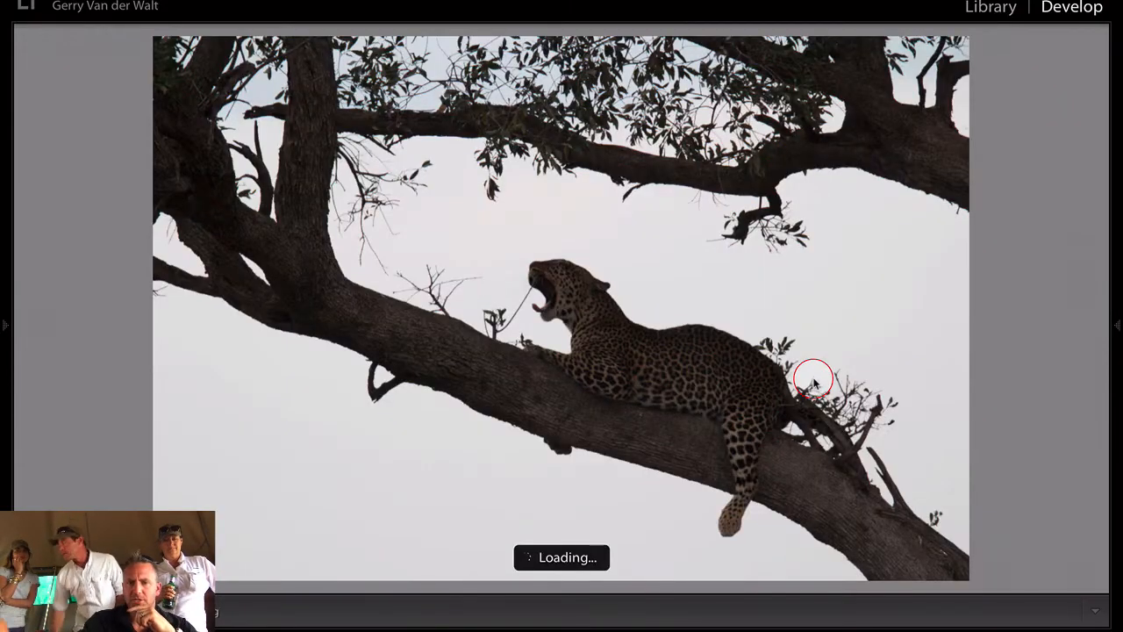
left_click(814, 379)
left_click(740, 436)
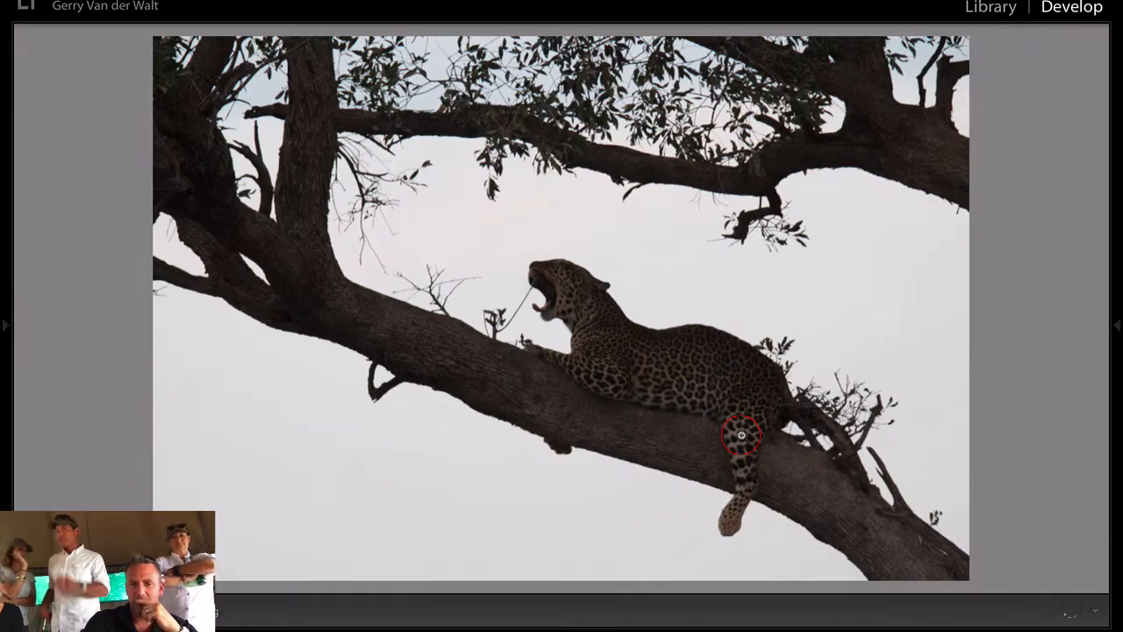
left_click(1116, 325)
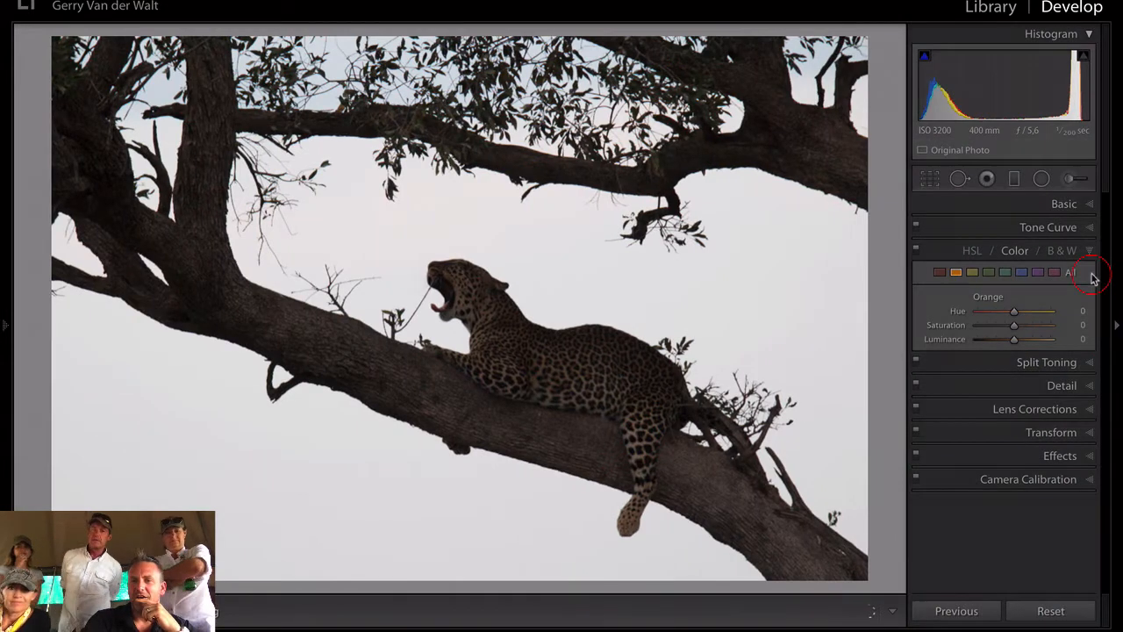
left_click(1088, 250)
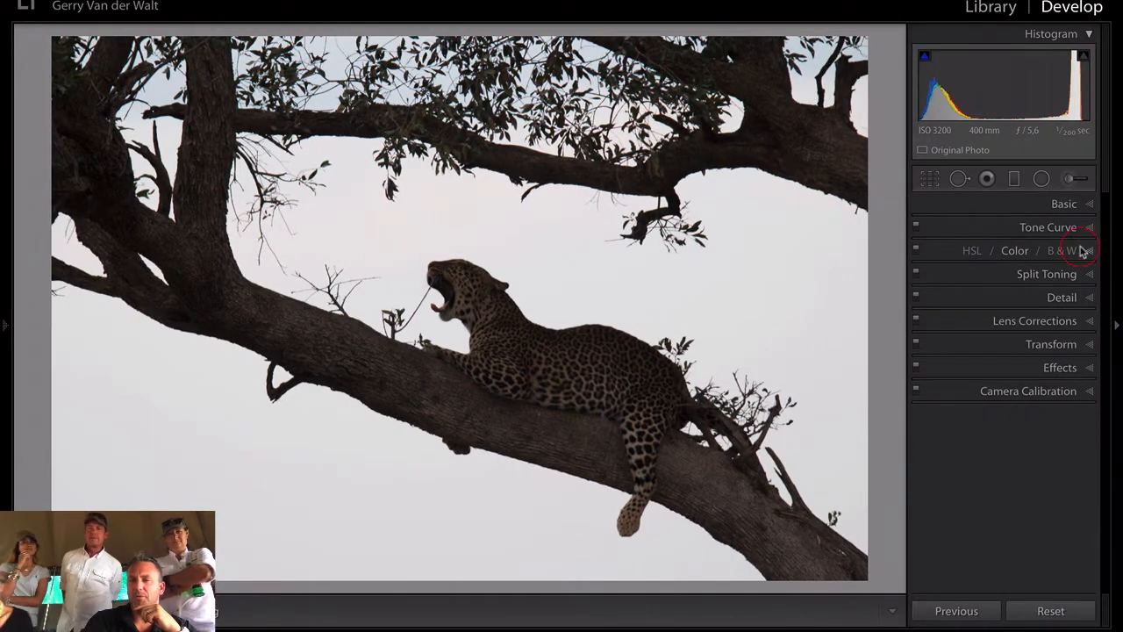
Crop the leopard photo to a 16 x 9 aspect ratio, shifting the frame downward over the image to trim the upper branches.
left_click(930, 179)
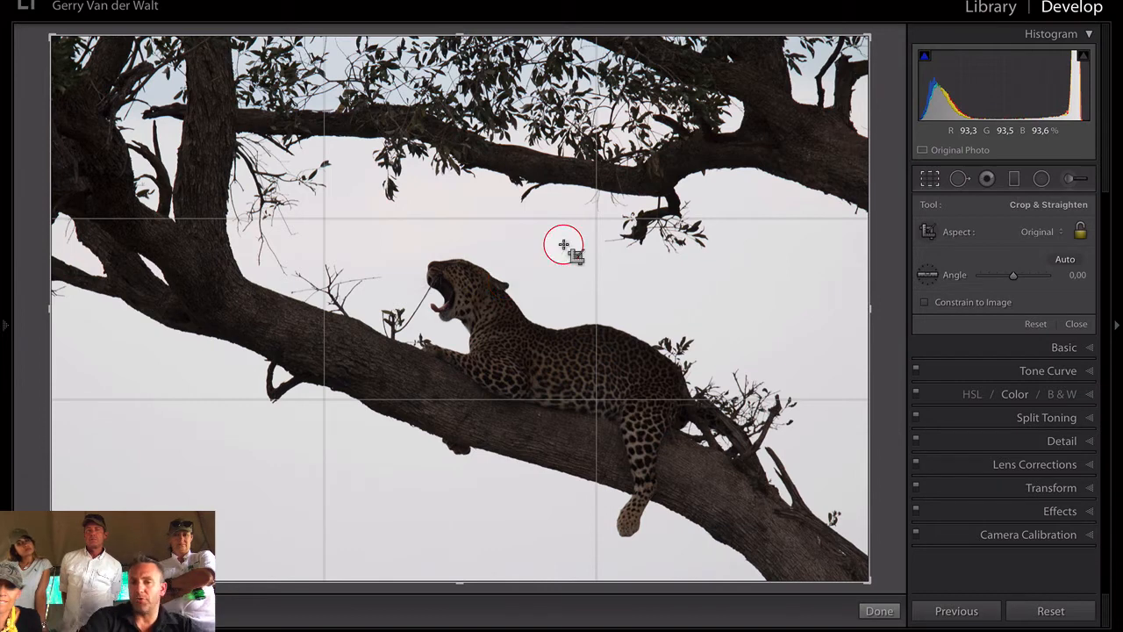
left_click(1060, 232)
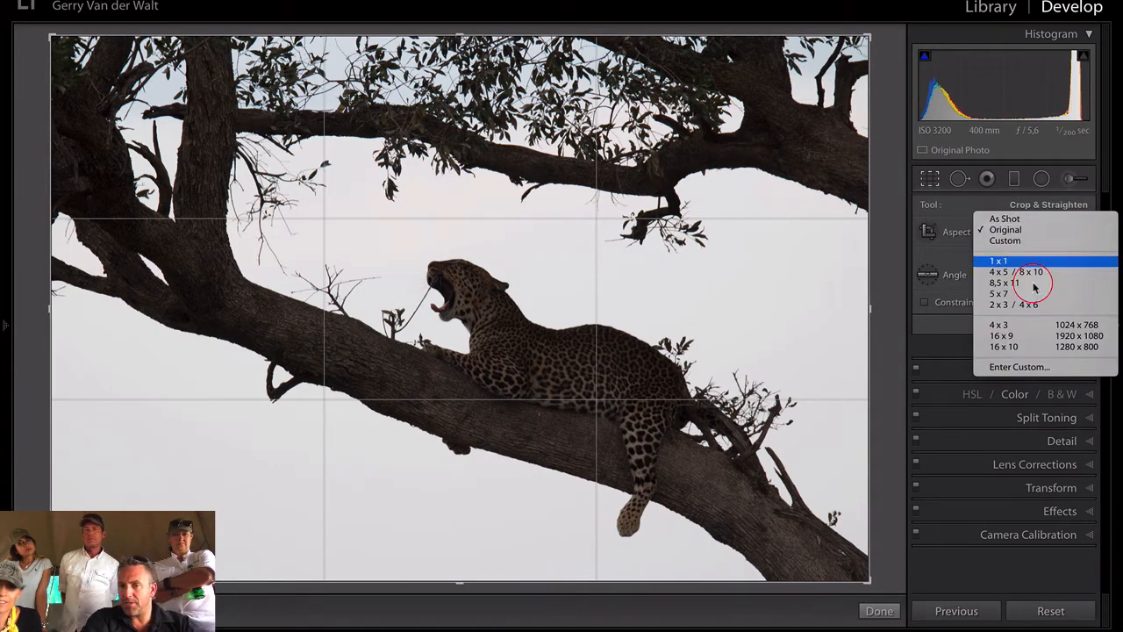
left_click(1009, 336)
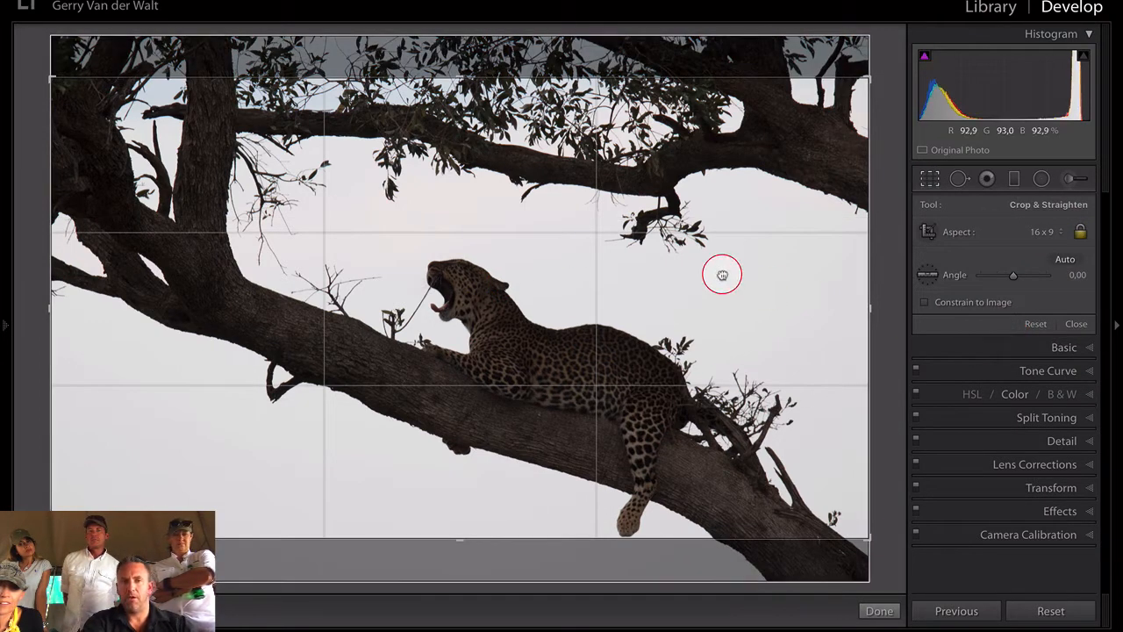
left_click_drag(722, 273, 714, 208)
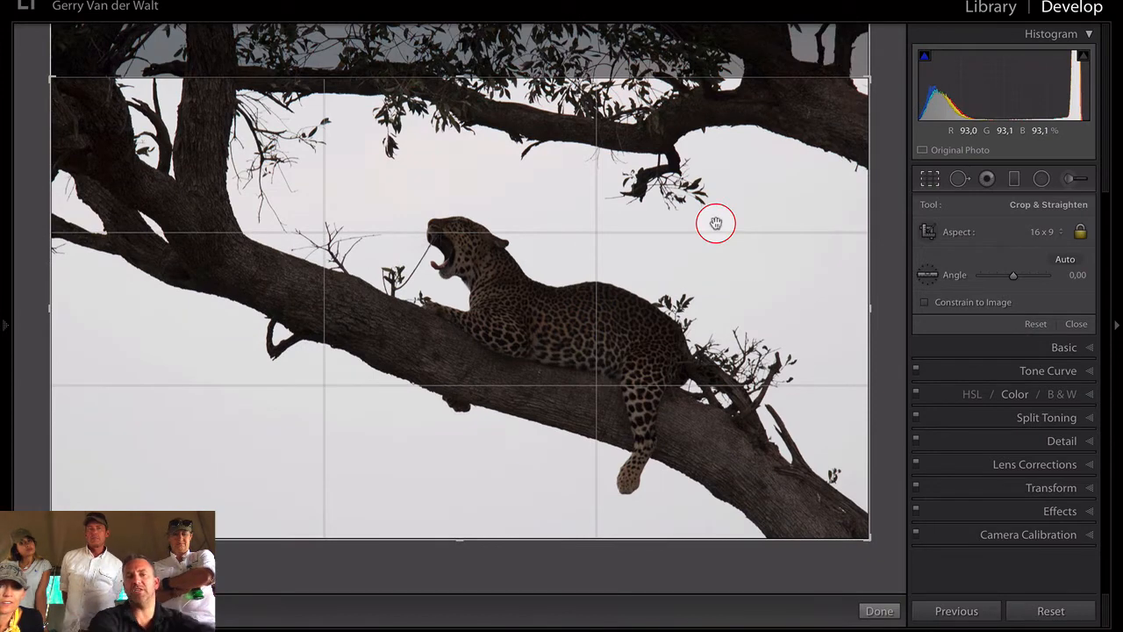
left_click_drag(597, 234, 600, 250)
key("Return")
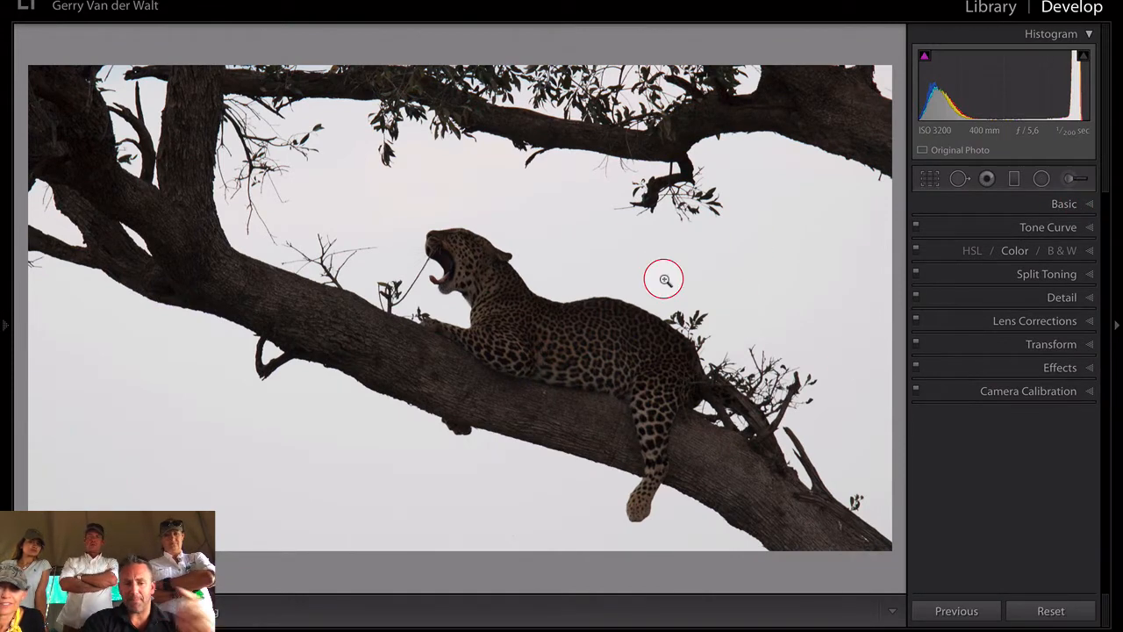
Visualize the dust spots in the sky below the branch up close, lowering the threshold until they stand out from the noise.
left_click(958, 179)
key("a")
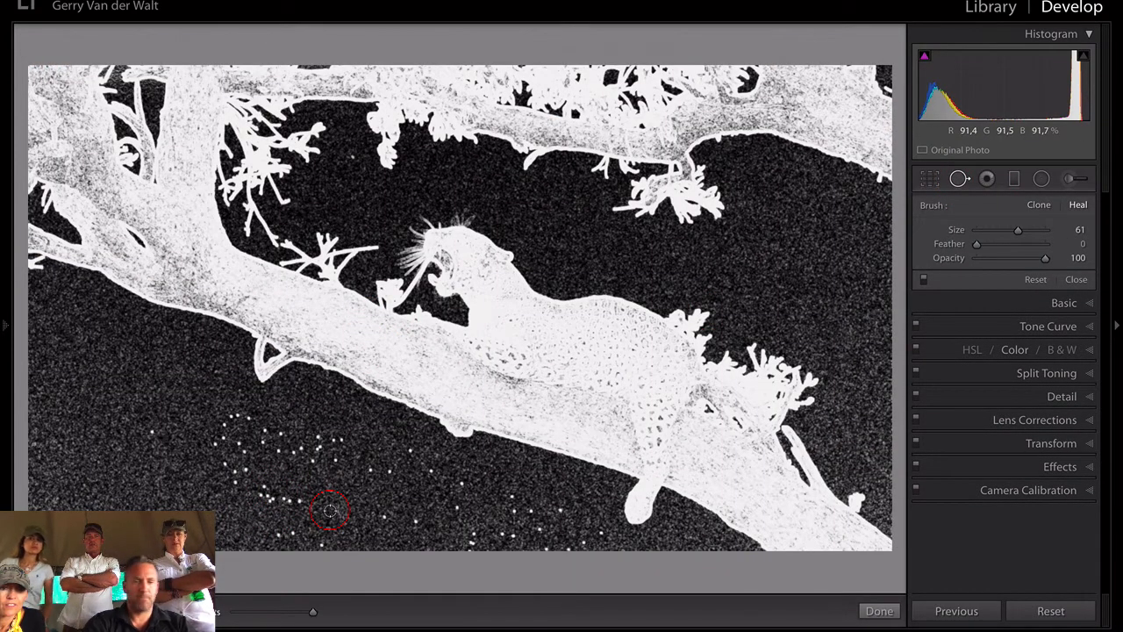
key("q")
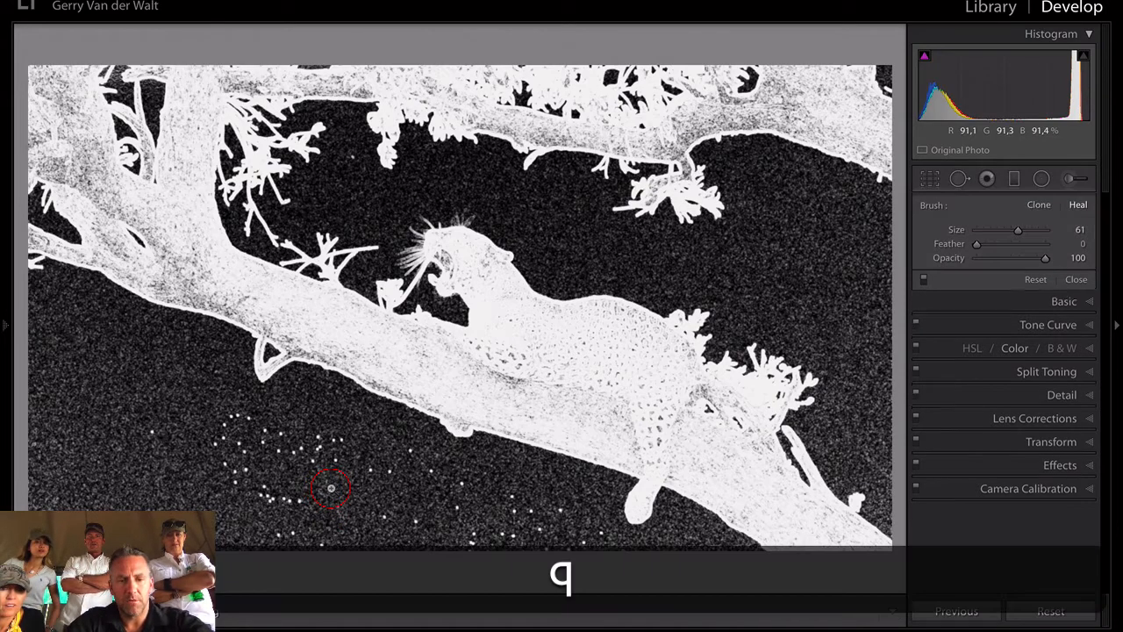
left_click(416, 476)
left_click_drag(414, 479, 472, 360)
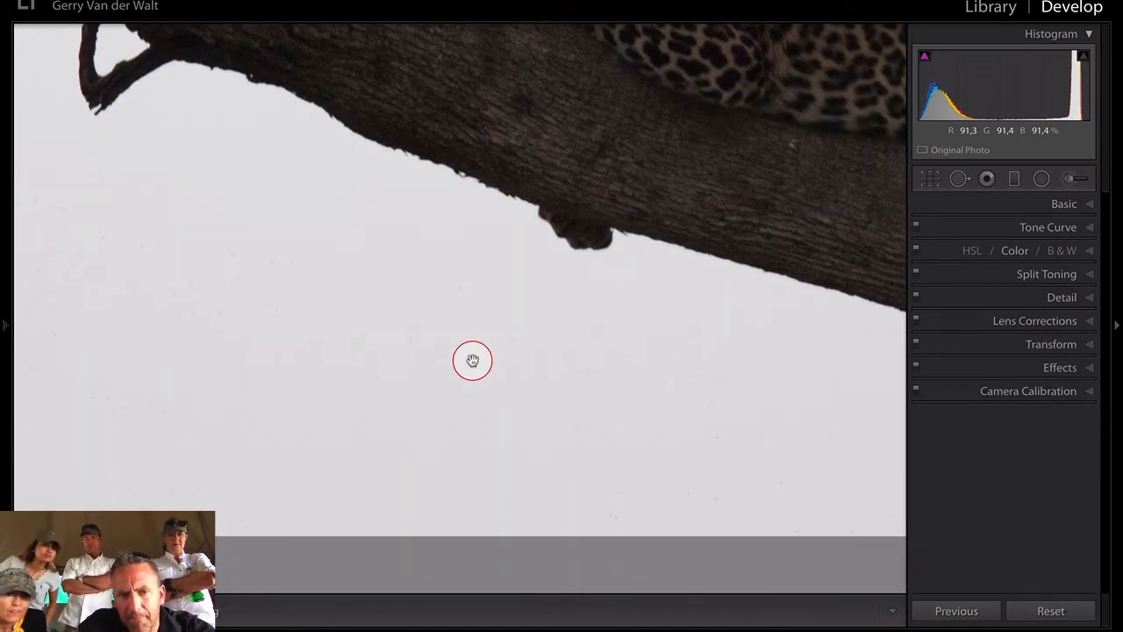
mouse_move(409, 308)
left_mouse_down()
mouse_move(459, 306)
mouse_move(439, 245)
mouse_move(459, 275)
left_mouse_up()
key("q")
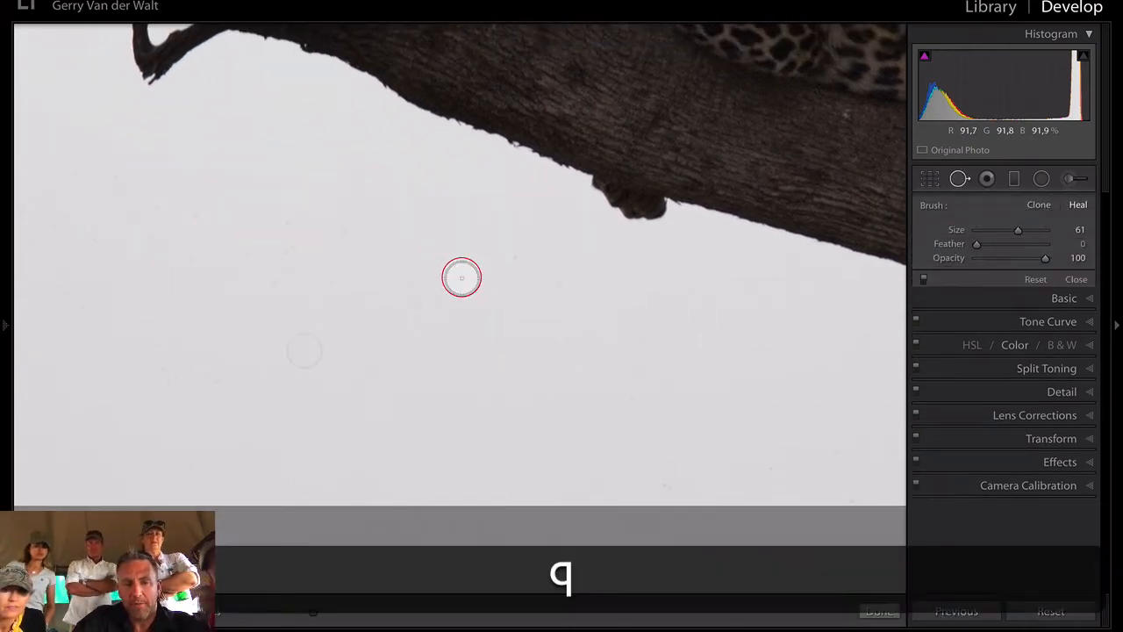
key("a")
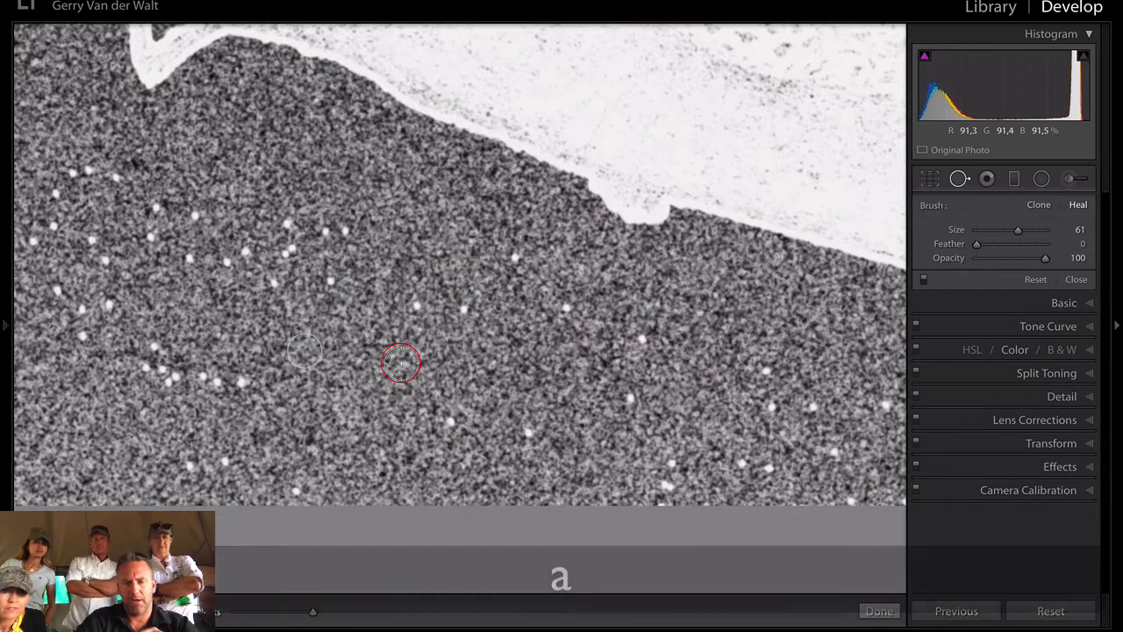
left_click_drag(312, 612, 281, 612)
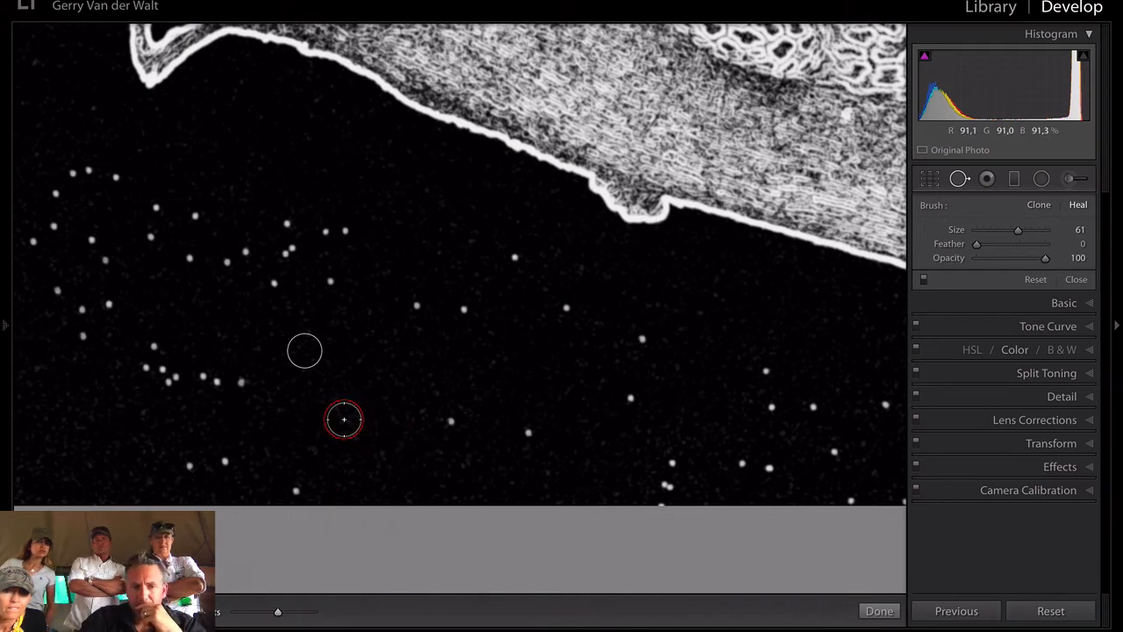
Heal six separate dust spots in the sky below the branch with a size 44 healing brush.
scroll(421, 316, "down", 5)
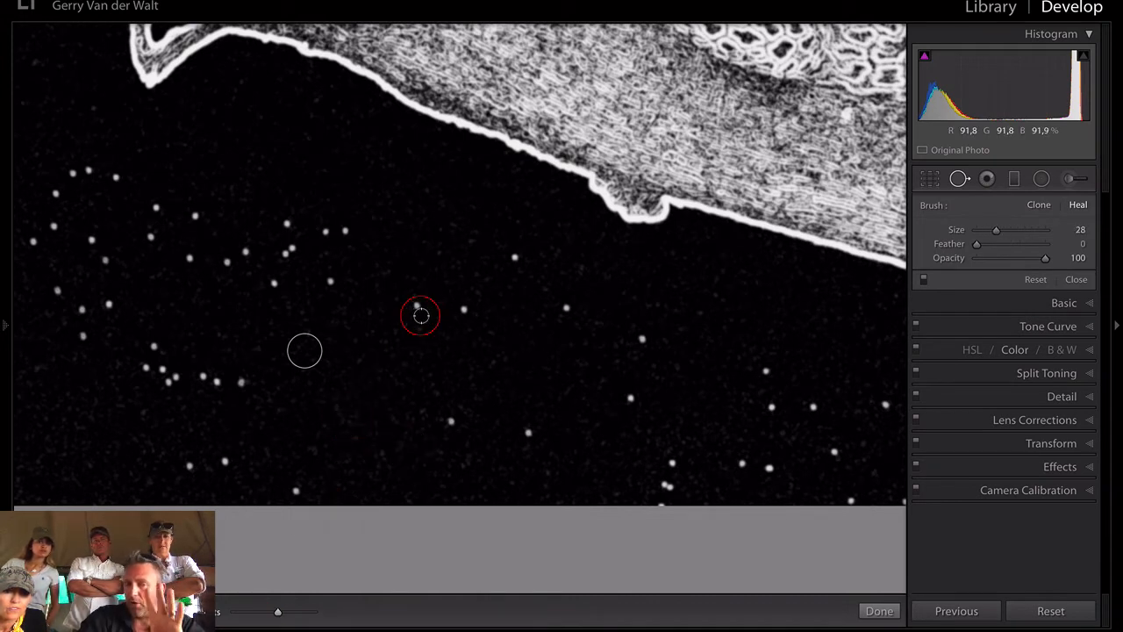
scroll(420, 309, "up", 3)
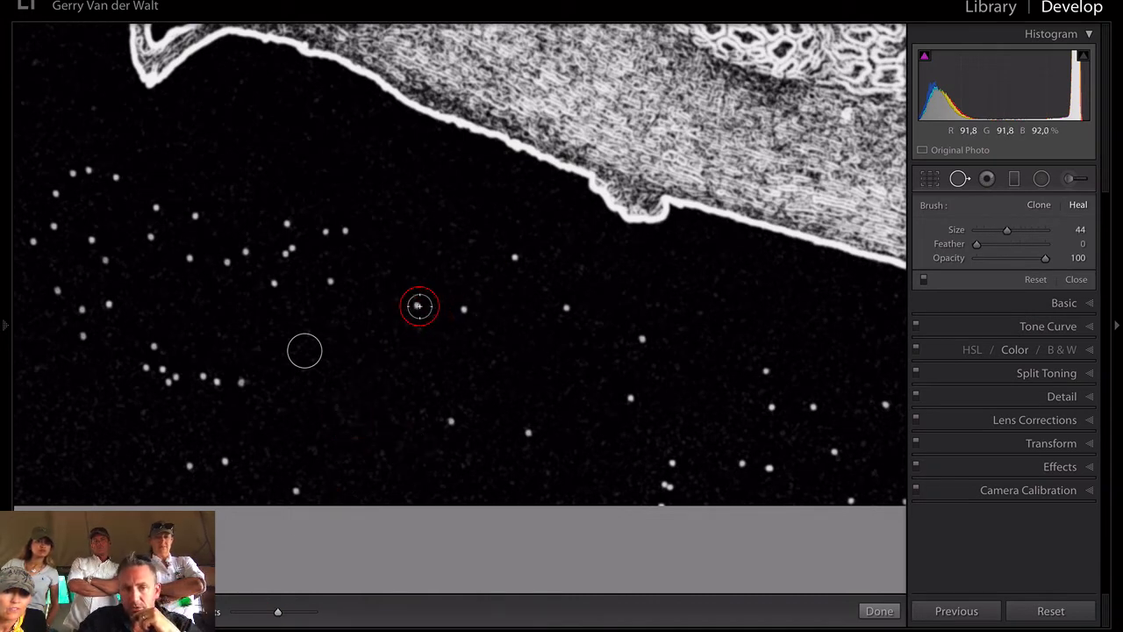
left_click(418, 305)
left_click(462, 309)
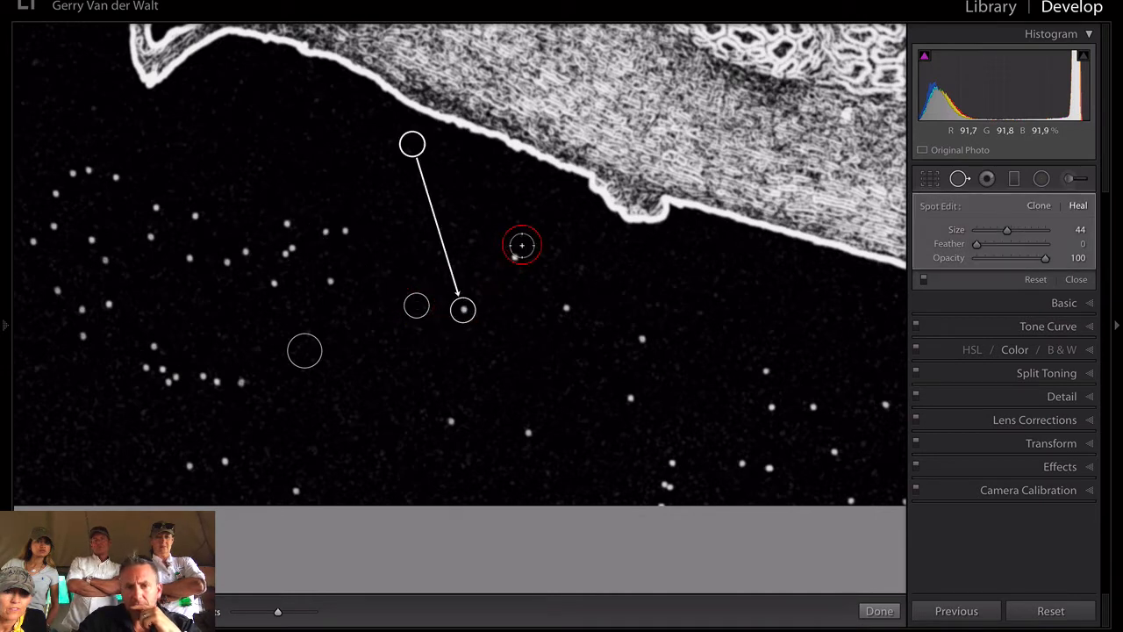
left_click(518, 252)
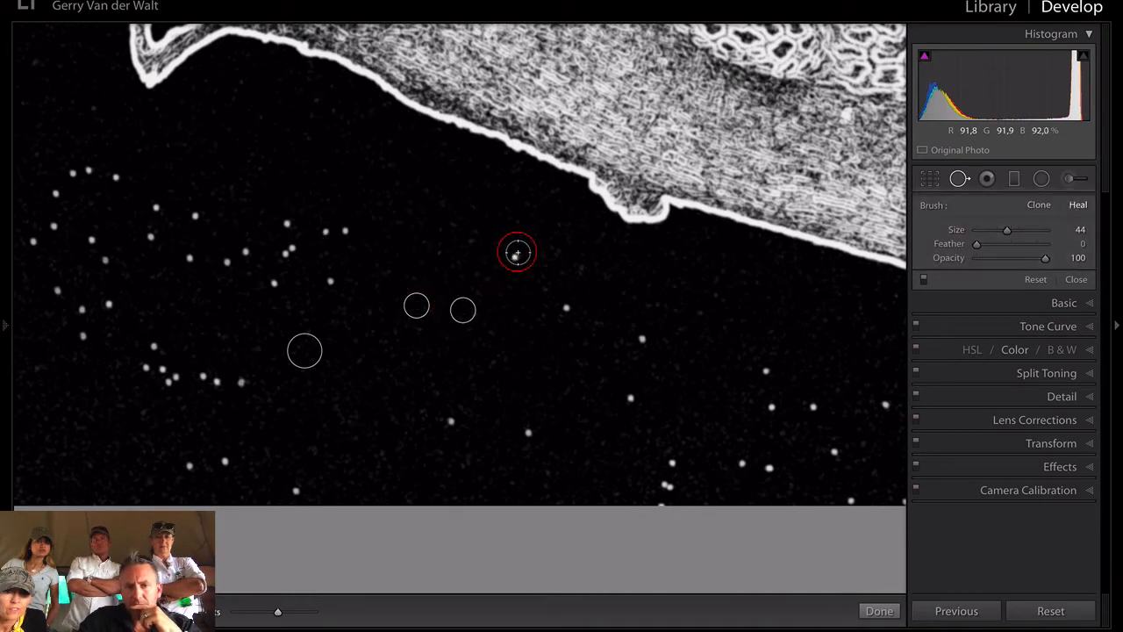
left_click(567, 307)
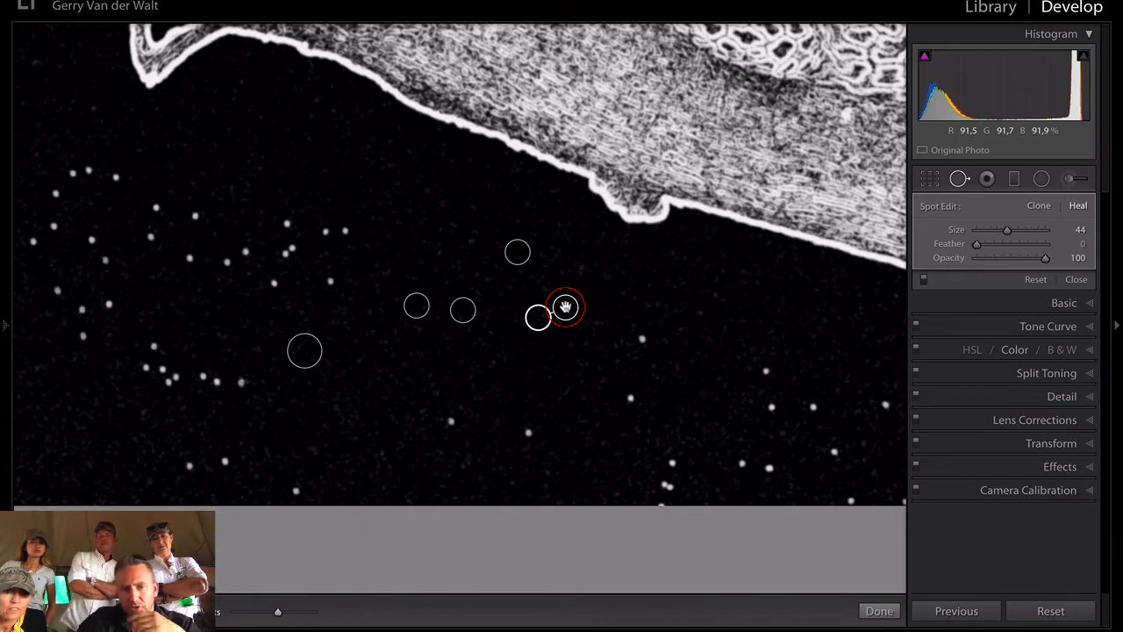
left_click(448, 422)
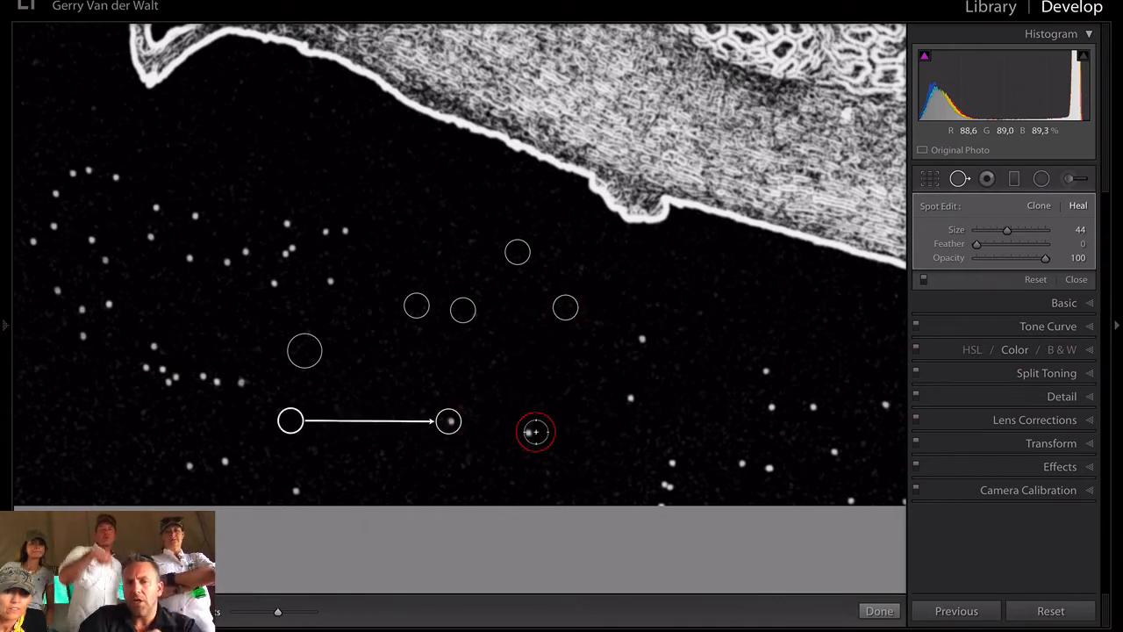
left_click(533, 431)
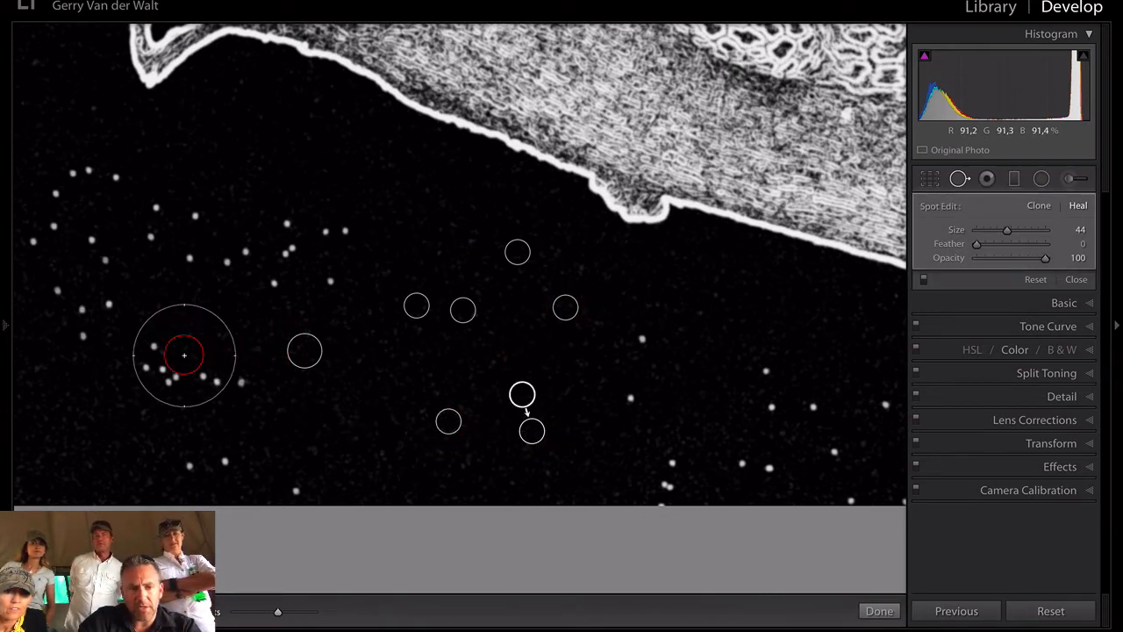
Heal the dust clusters in the lower-left sky with the brush at size 79, moving the sample sources to clean sky.
scroll(184, 355, "up", 2)
key("z")
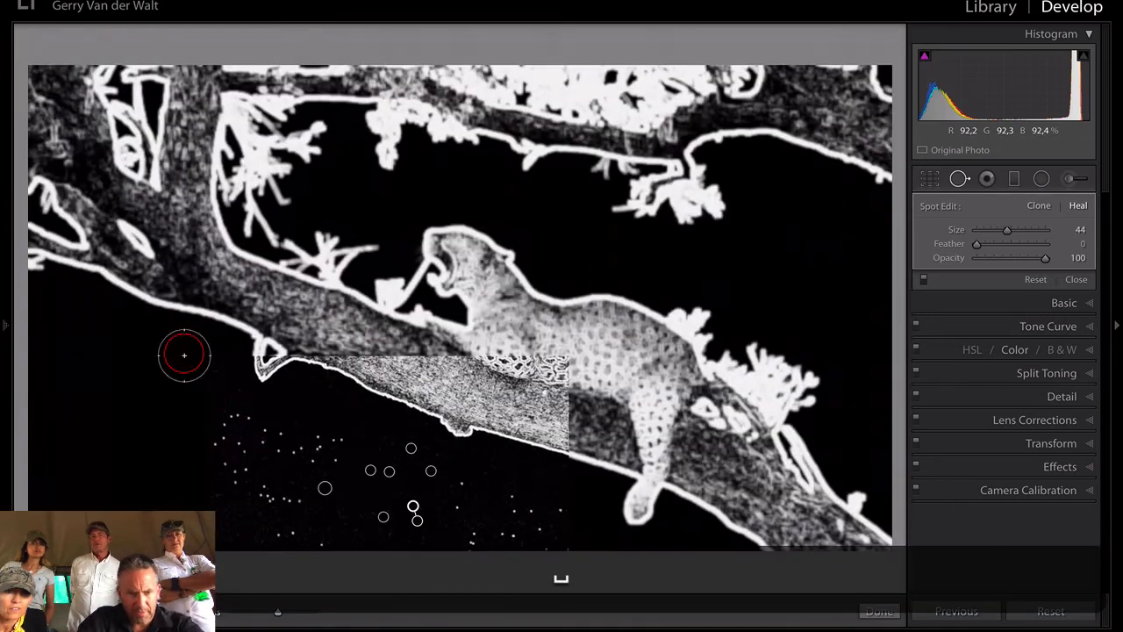
left_click(233, 431)
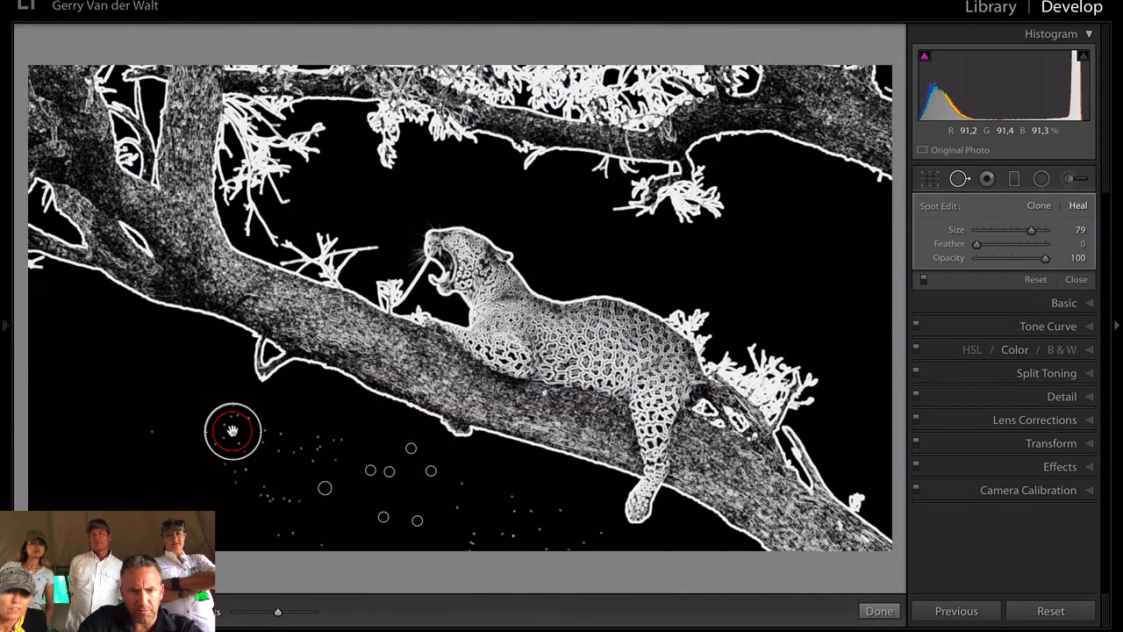
left_click(235, 476)
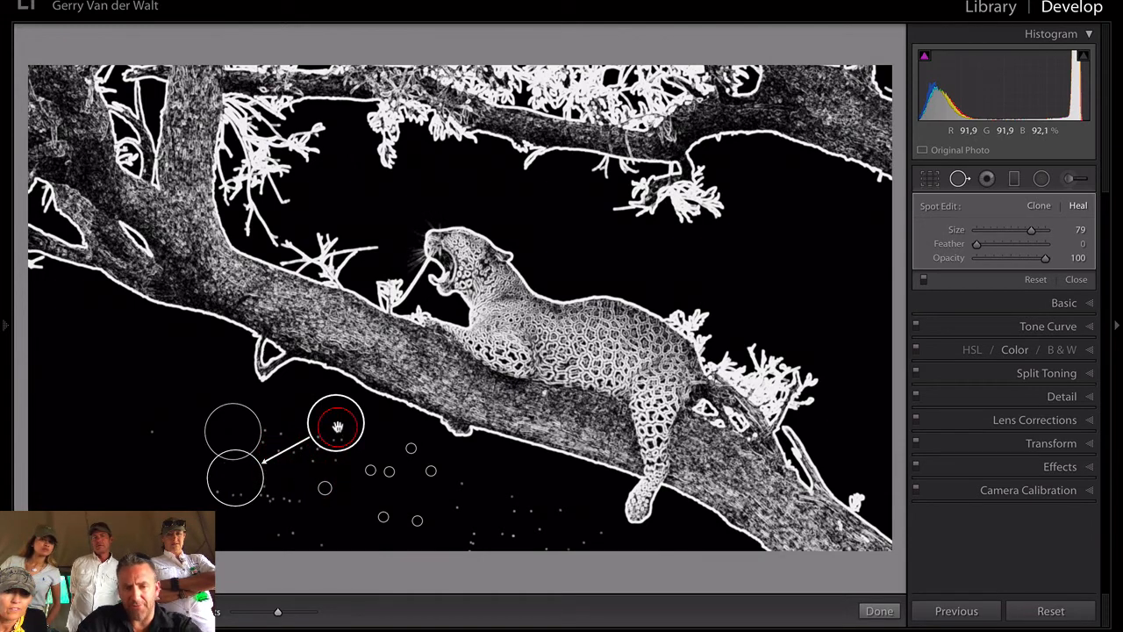
left_click_drag(337, 427, 116, 454)
left_click(271, 499)
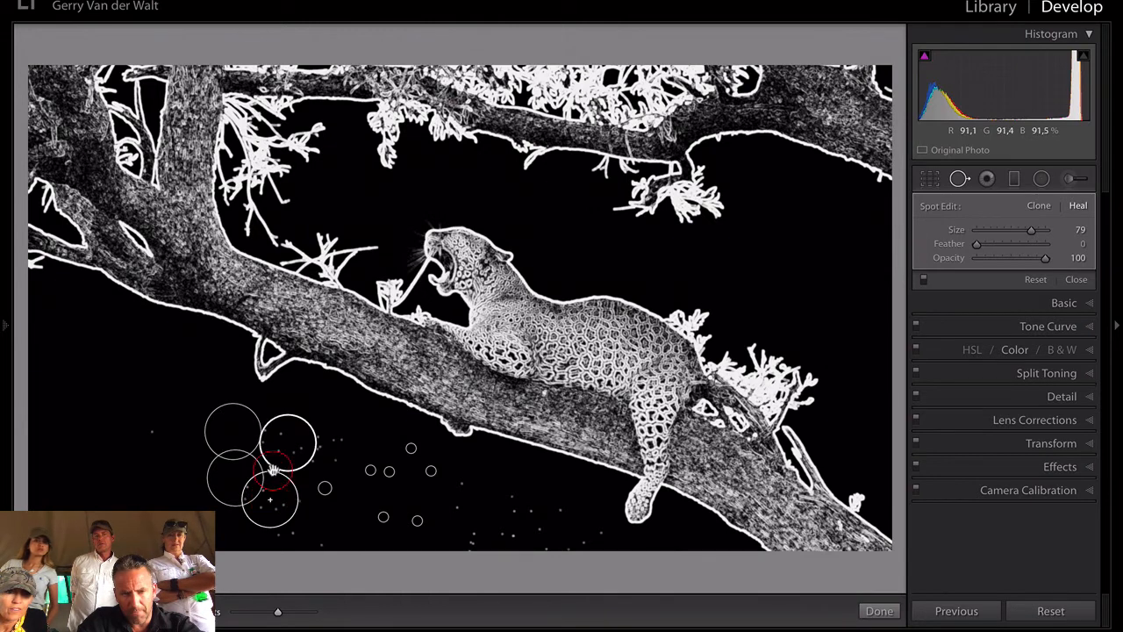
right_click(284, 434)
left_click(152, 405)
mouse_move(310, 439)
left_mouse_down()
mouse_move(268, 434)
mouse_move(171, 384)
mouse_move(146, 337)
left_mouse_up()
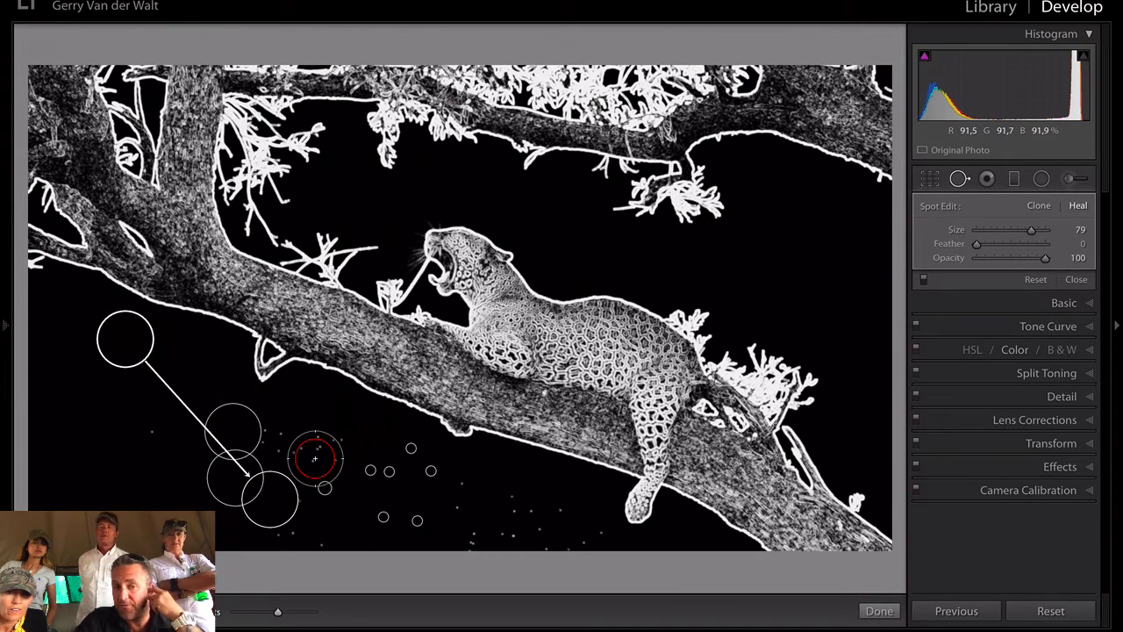
key("q")
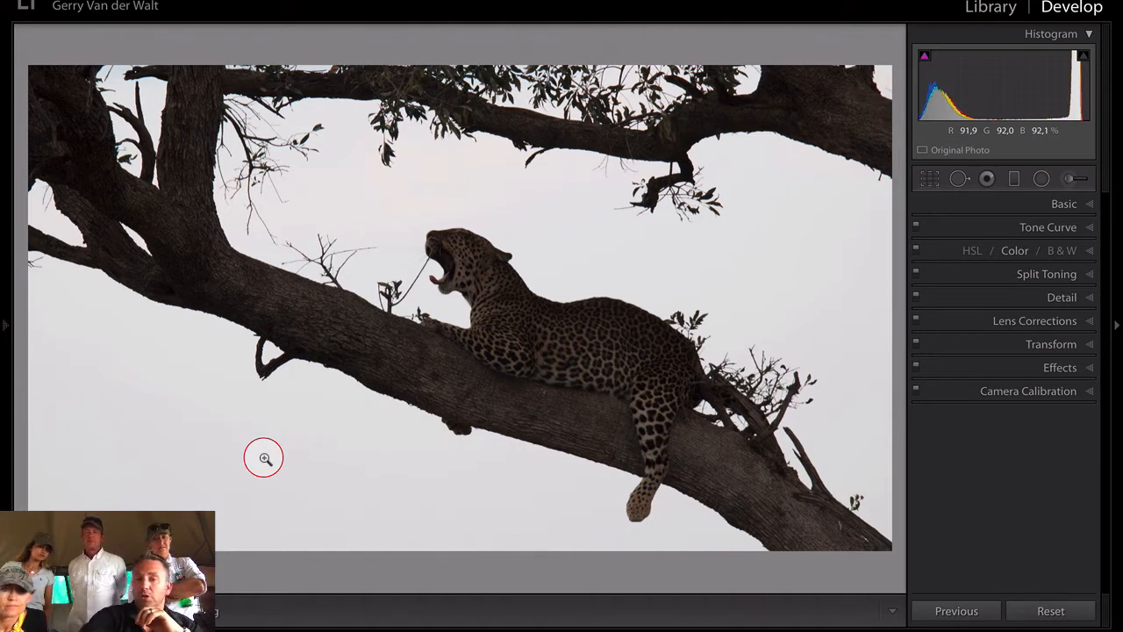
Heal five more dust areas in the sky below the branch in the visualized spots view with the size 79 brush, and close Spot Removal.
key("q")
key("a")
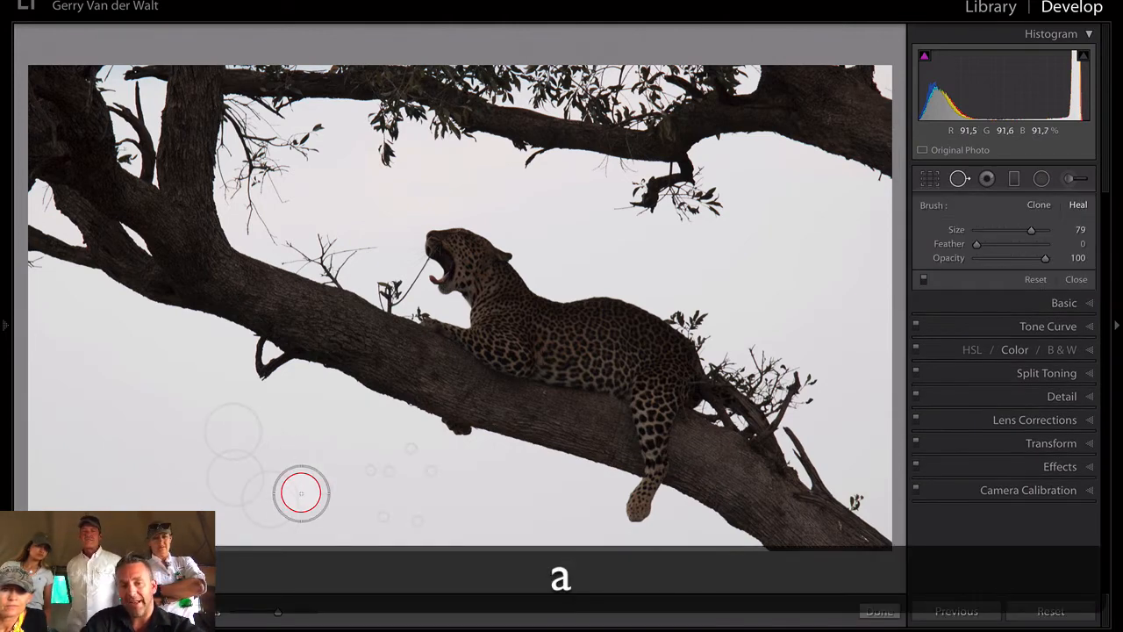
left_click(305, 445)
left_click(326, 450)
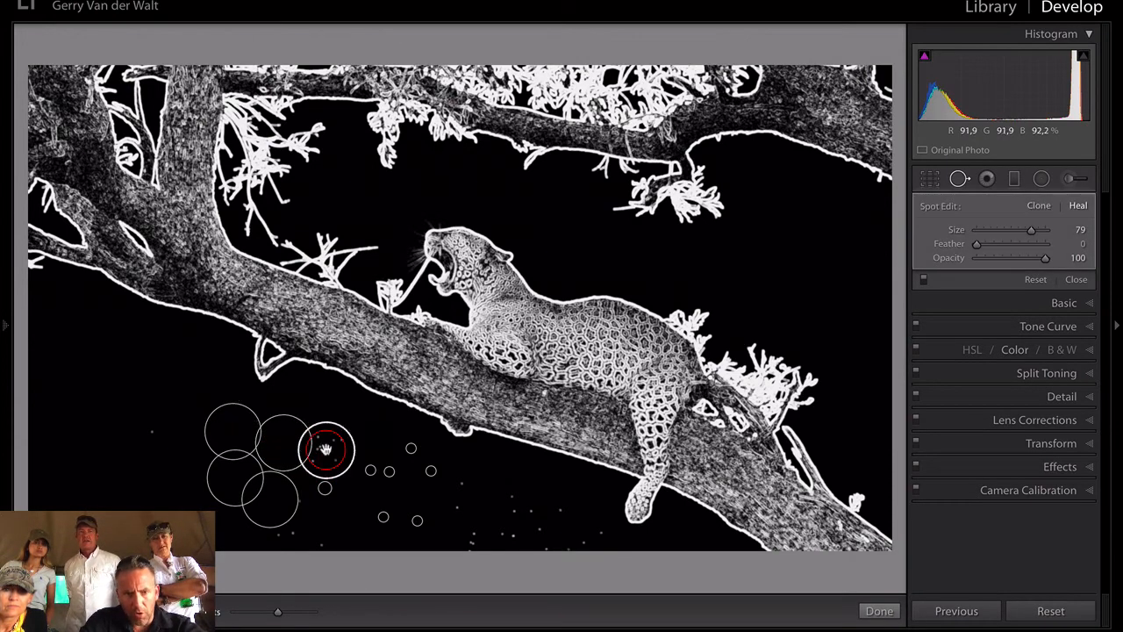
left_click(458, 496)
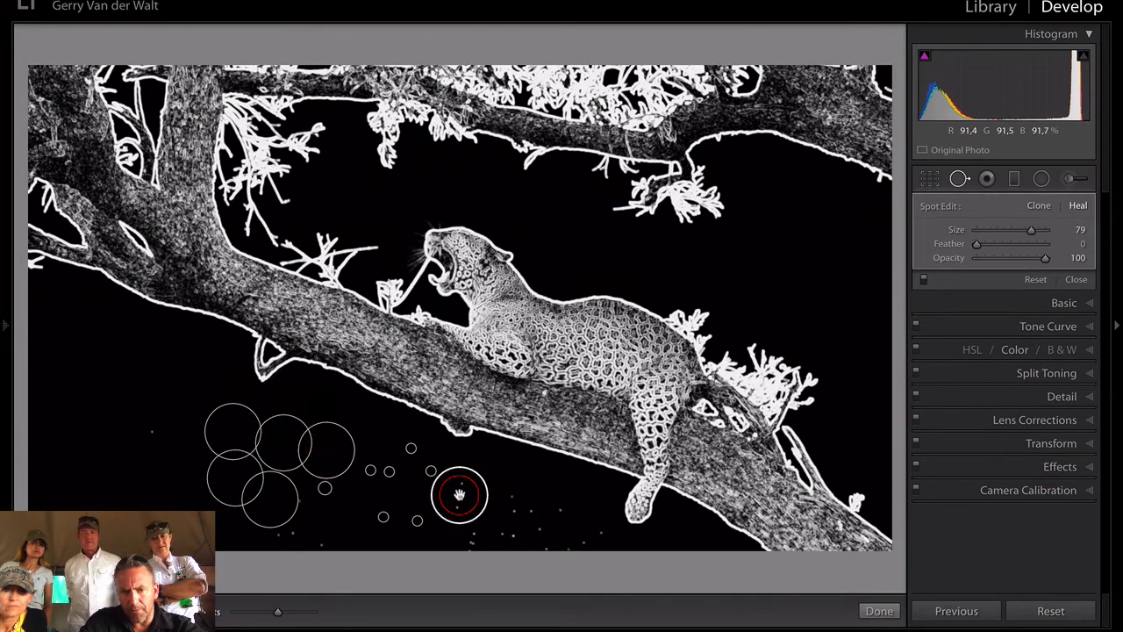
left_click(510, 511)
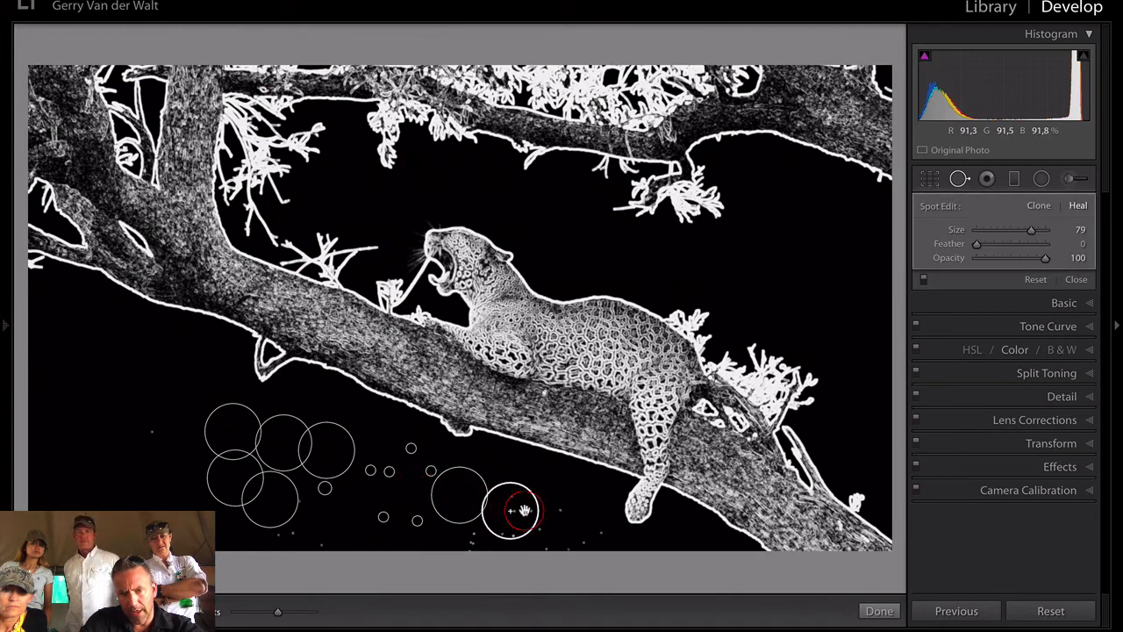
left_click(563, 525)
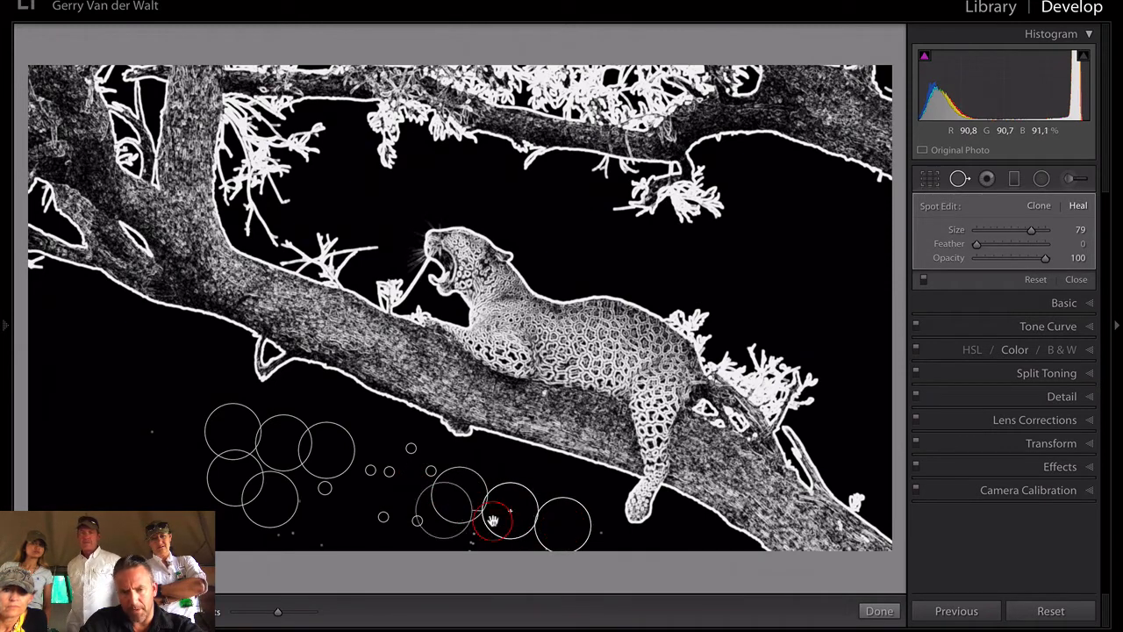
key("q")
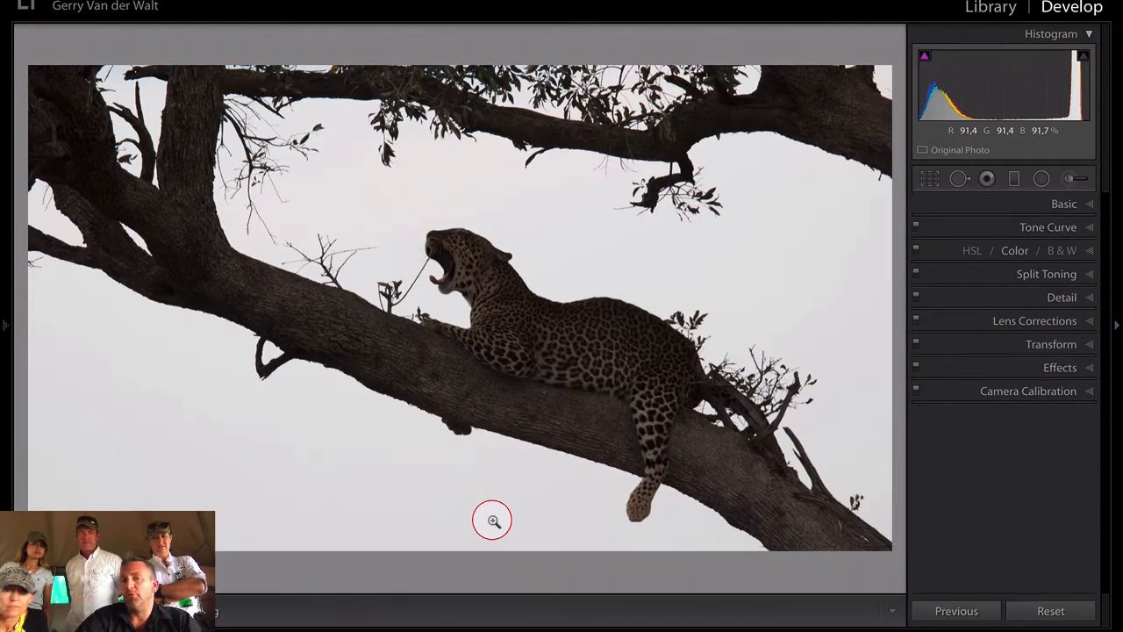
left_click(1065, 205)
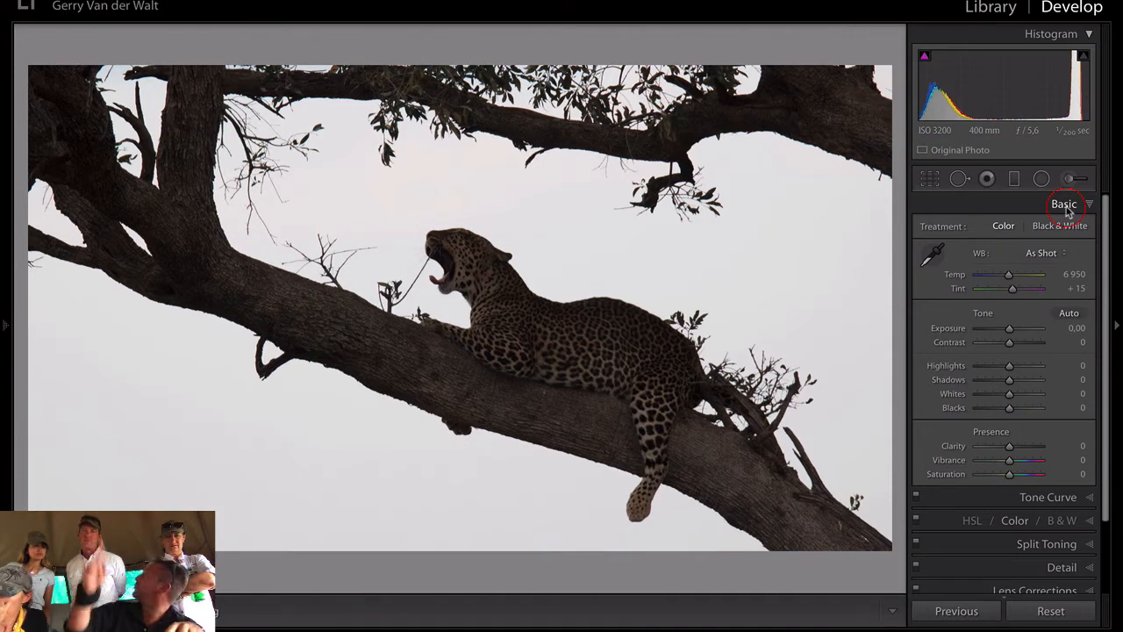
left_click(1009, 409)
key("alt")
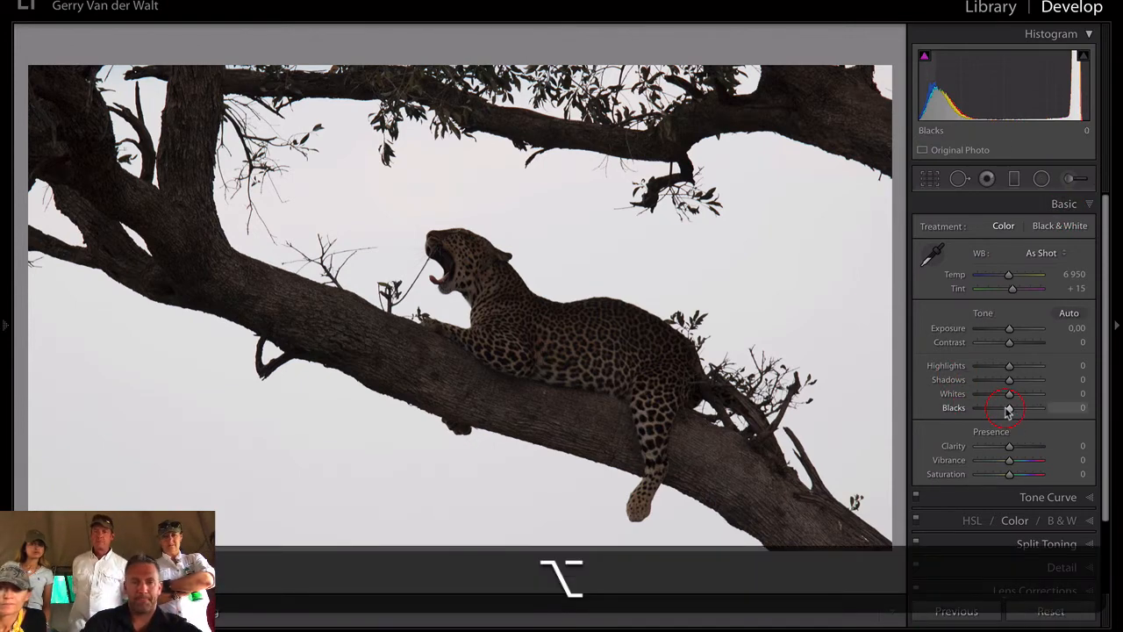
left_click(1092, 204)
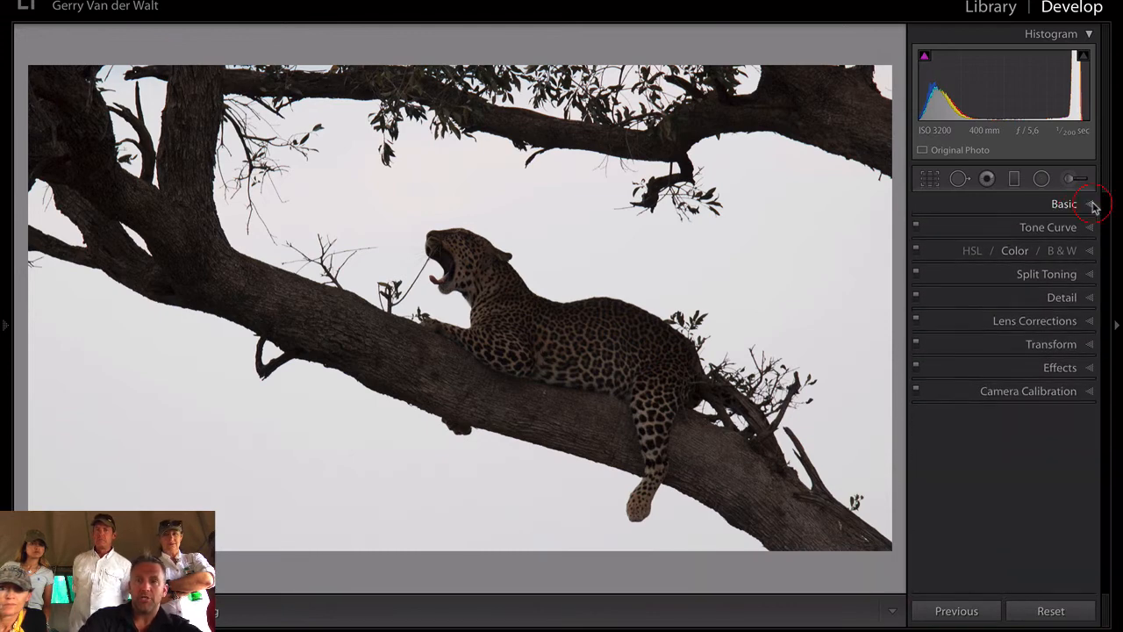
left_click(5, 323)
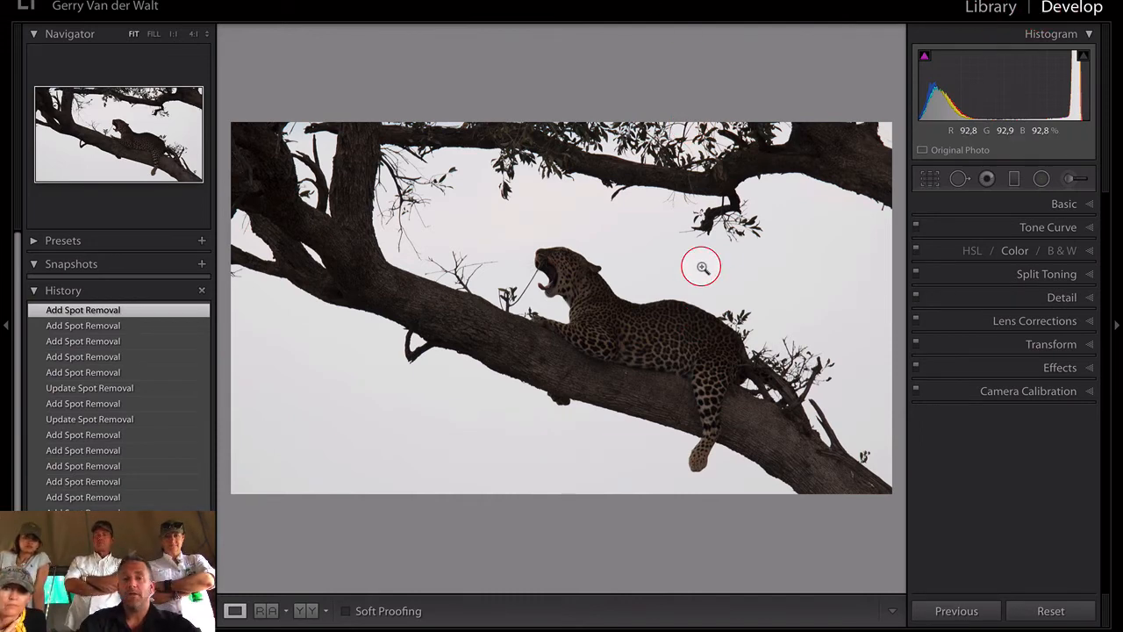
key("Tab")
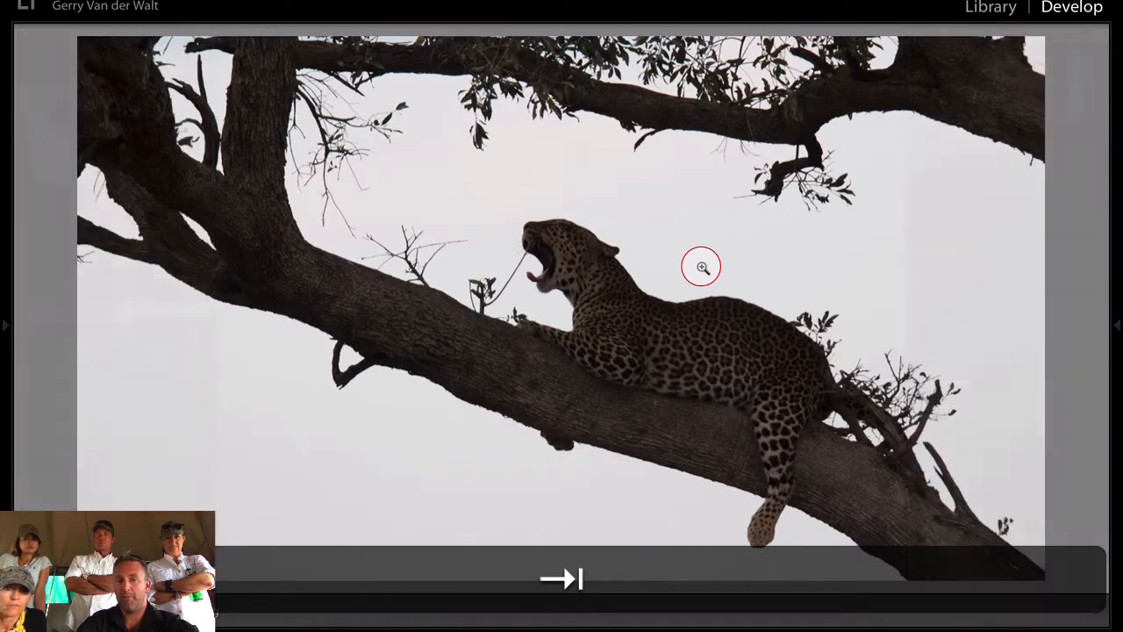
key("Tab")
left_click(3, 446)
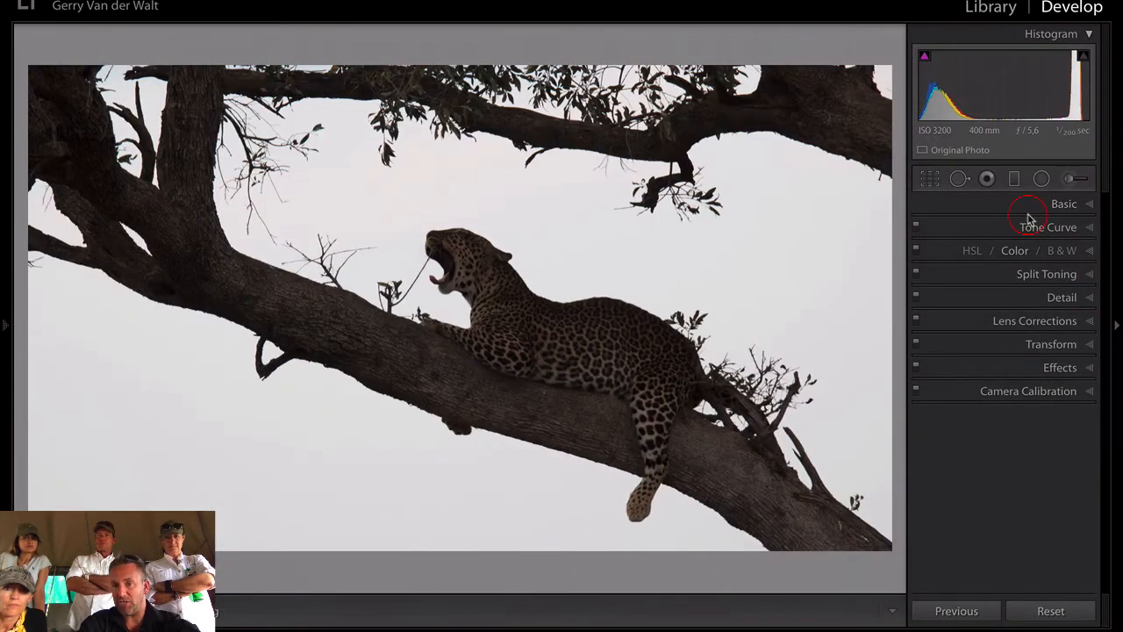
Set the leopard photo's Blacks to −8 and Whites to +30 using the clipping preview.
left_click(1089, 207)
left_click(1088, 207)
left_click(1089, 207)
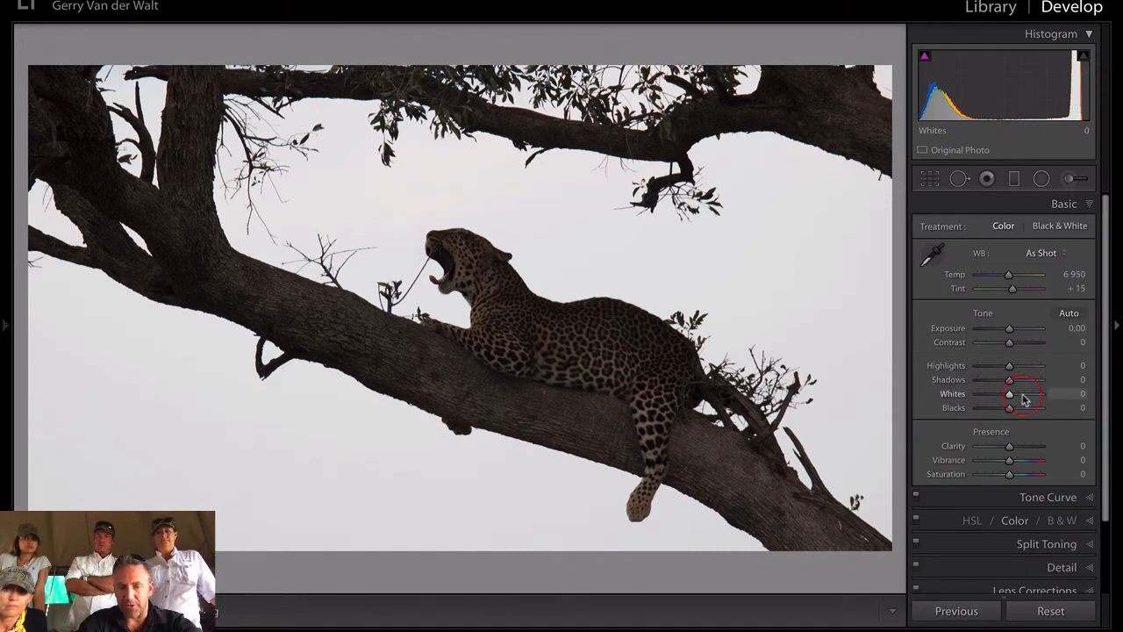
key("alt")
mouse_move(1008, 409)
left_mouse_down()
mouse_move(934, 409)
mouse_move(1006, 422)
mouse_move(1008, 395)
mouse_move(1046, 395)
mouse_move(1020, 397)
left_mouse_up()
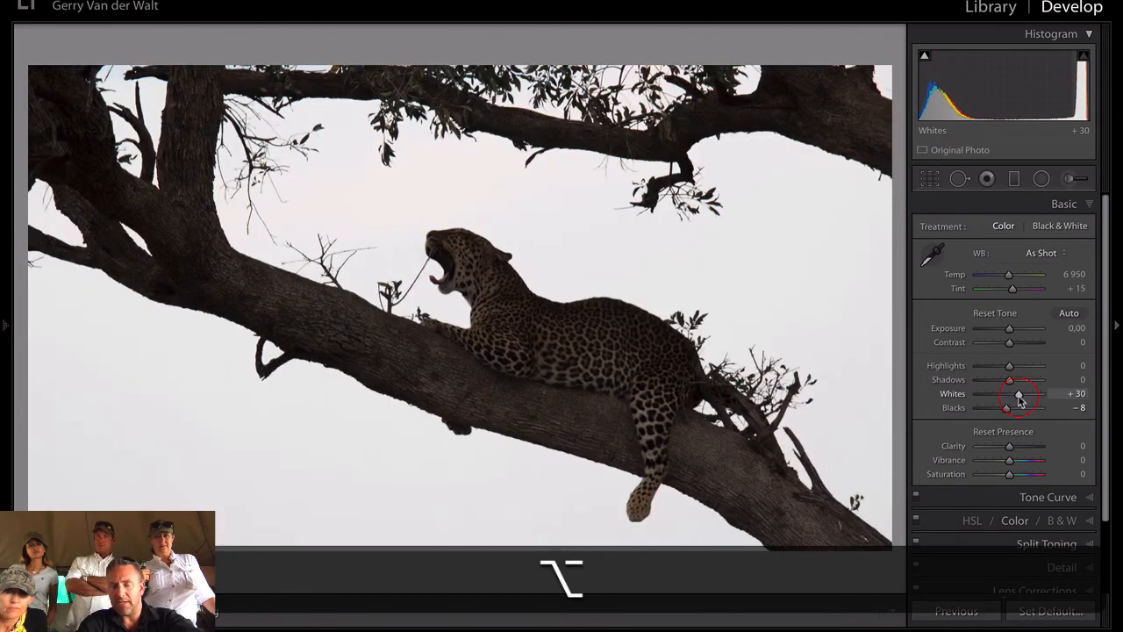
Compare the leopard photo before and after side by side, and raise Shadows to +66.
key("y")
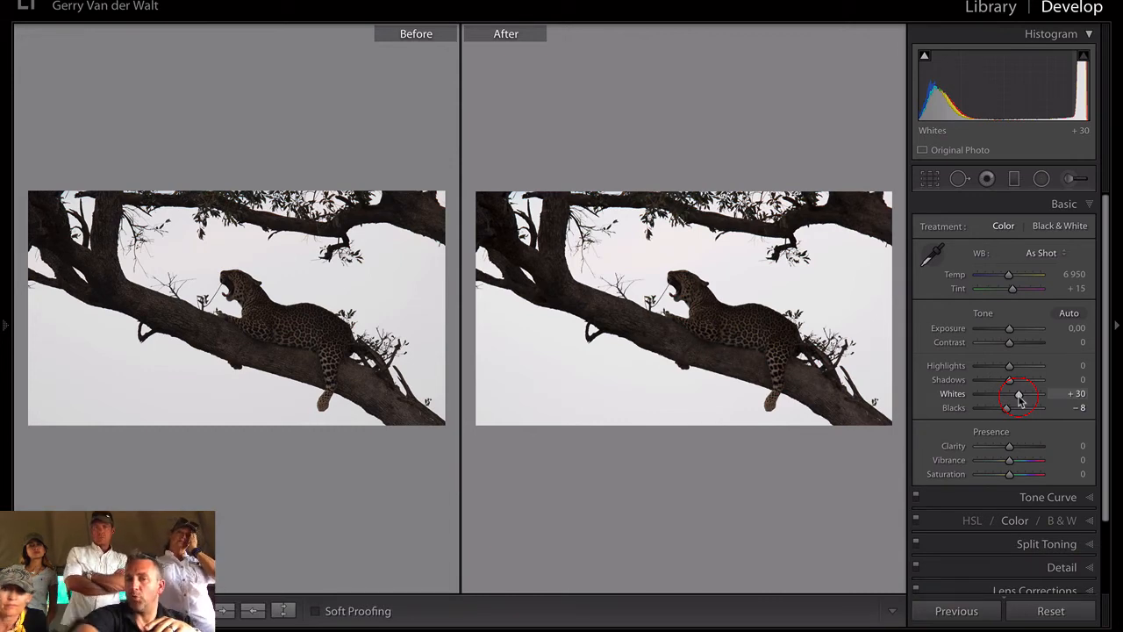
key("y")
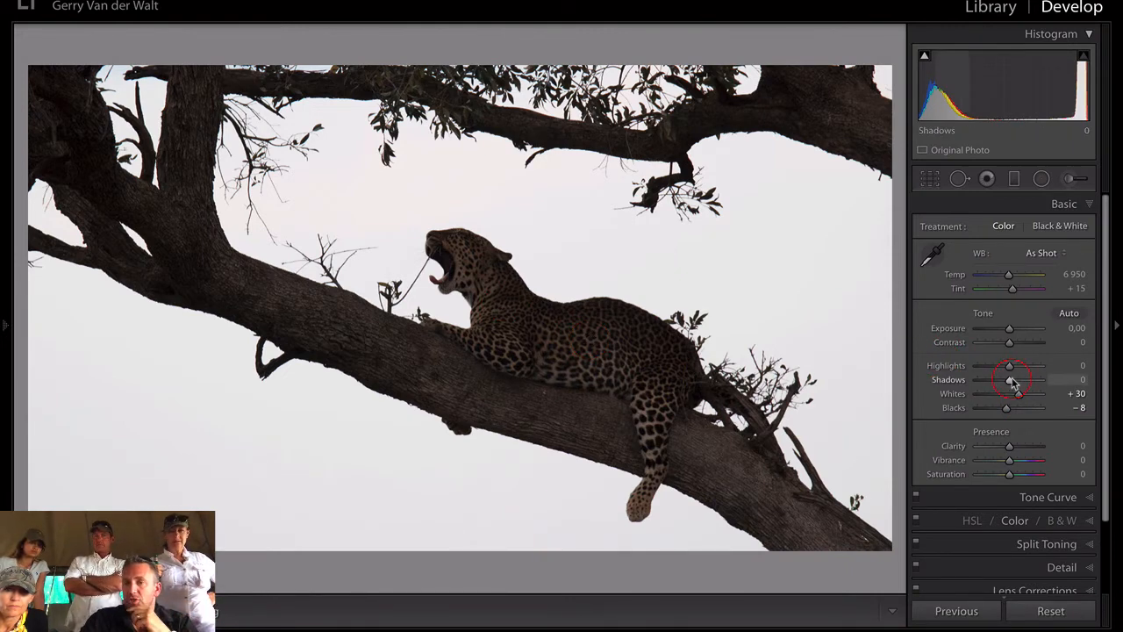
left_click_drag(1010, 379, 1032, 386)
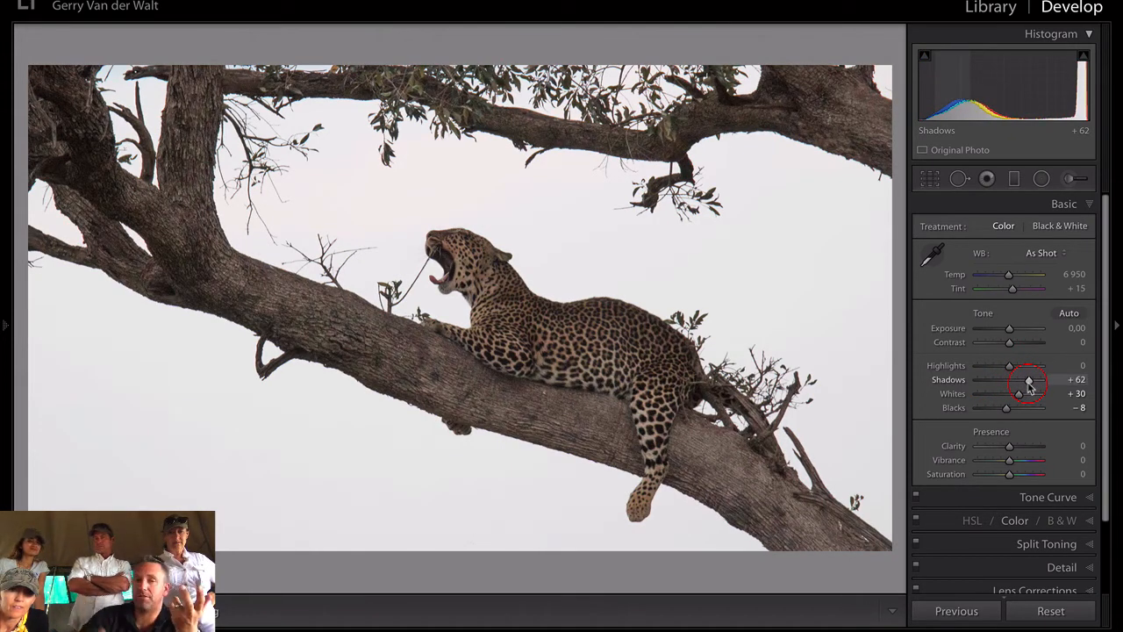
left_click_drag(1031, 387, 1032, 387)
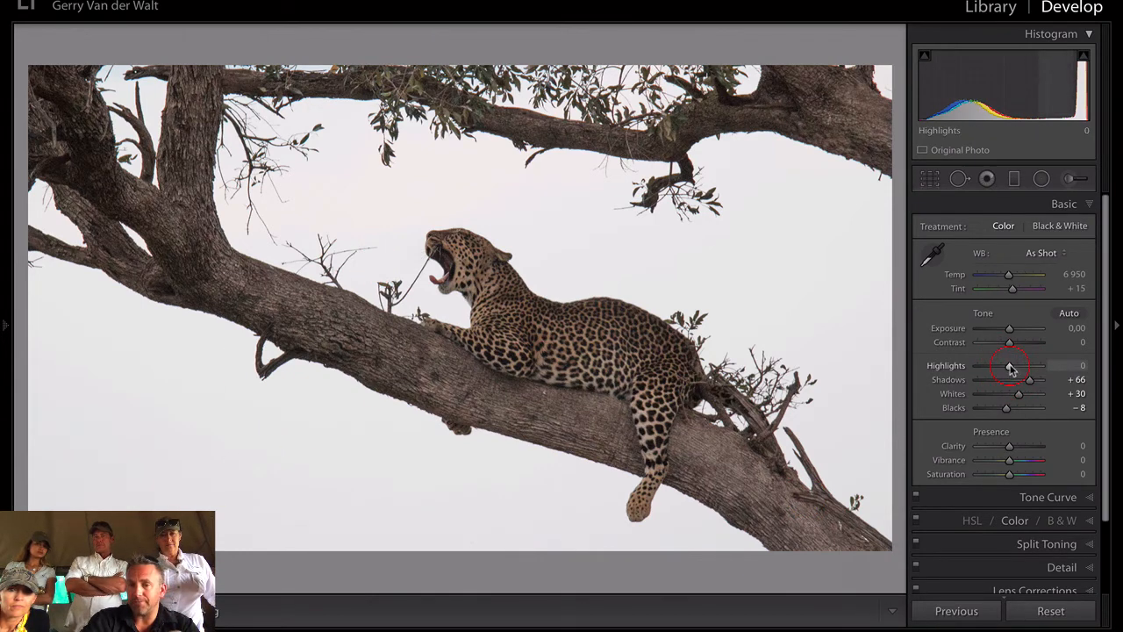
Try pulling Highlights down to −100, reset the adjustment, and compare the before and after versions side by side.
left_click_drag(1009, 365, 970, 369)
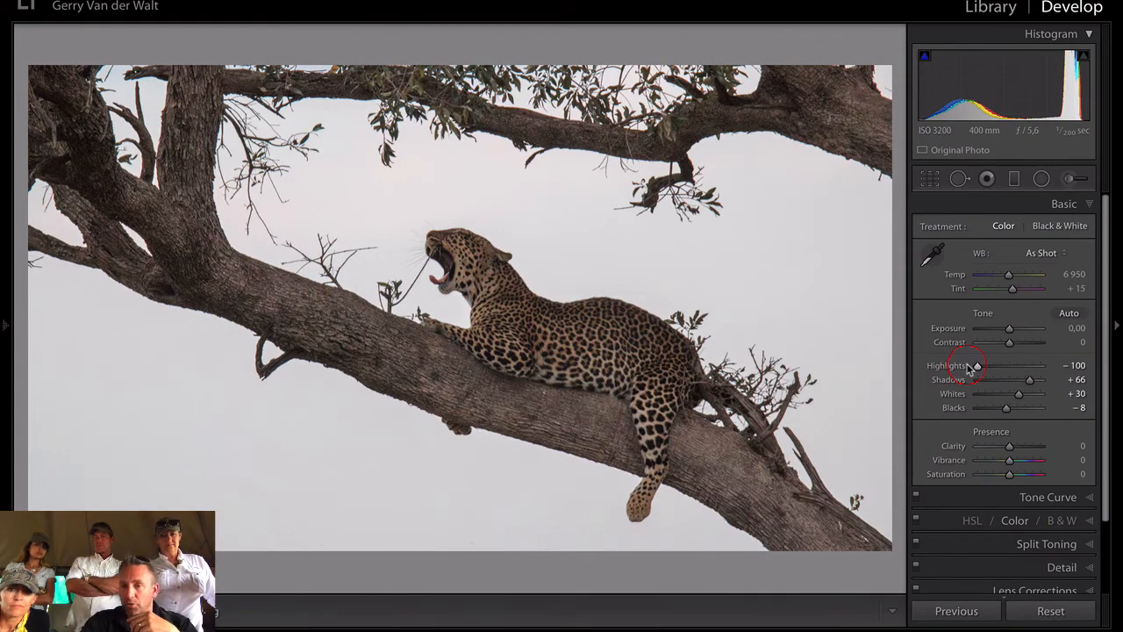
double_click(972, 367)
key("y")
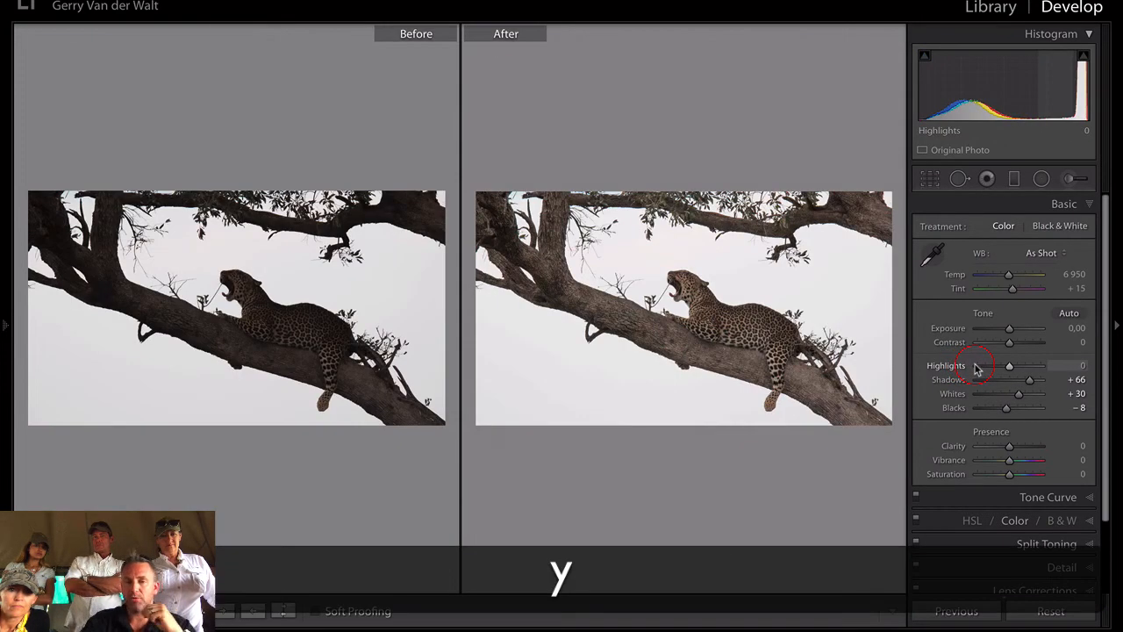
key("y")
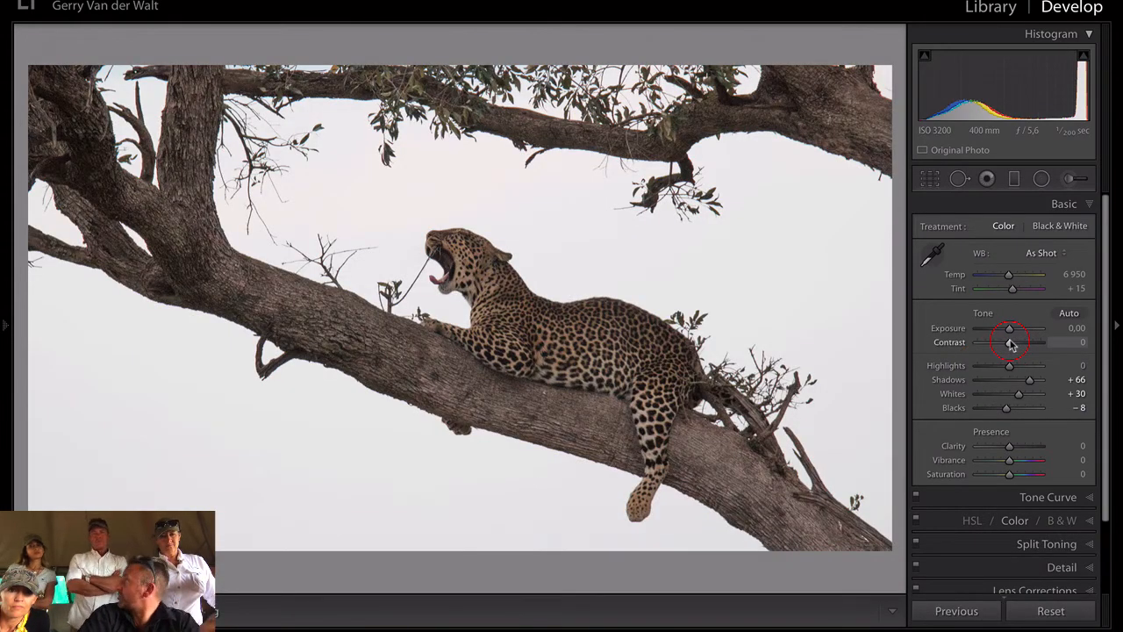
Set Contrast to +21 and Clarity to +22, toggling the full-size before view to judge the changes.
left_click_drag(1011, 344, 1016, 345)
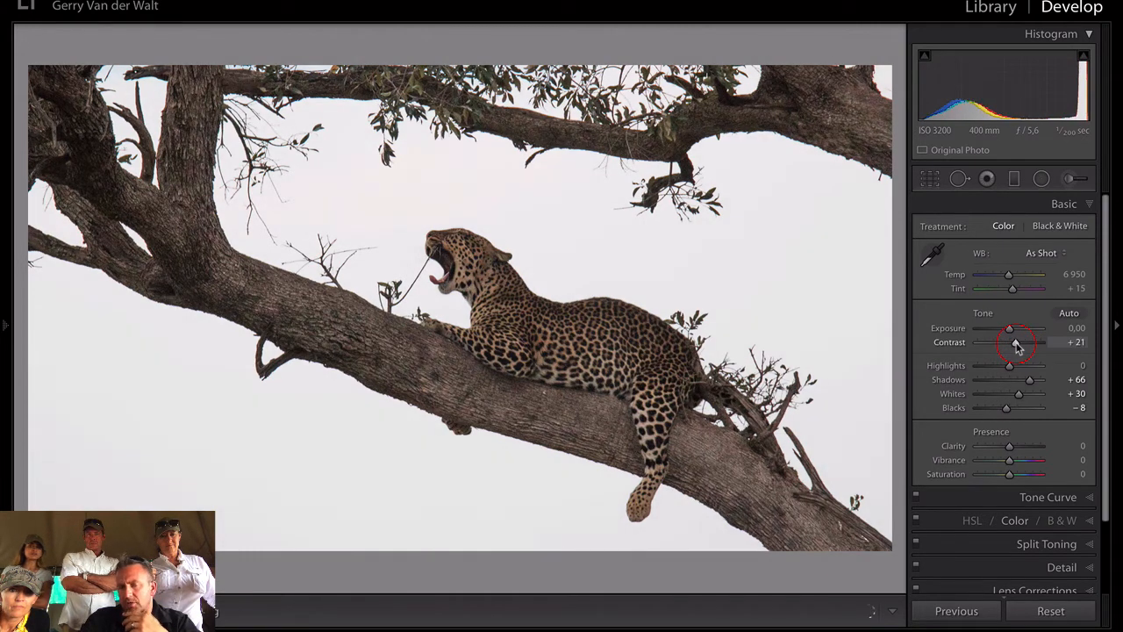
left_click_drag(1010, 448, 1018, 453)
key("backslash")
key("backslash")
key("backslash")
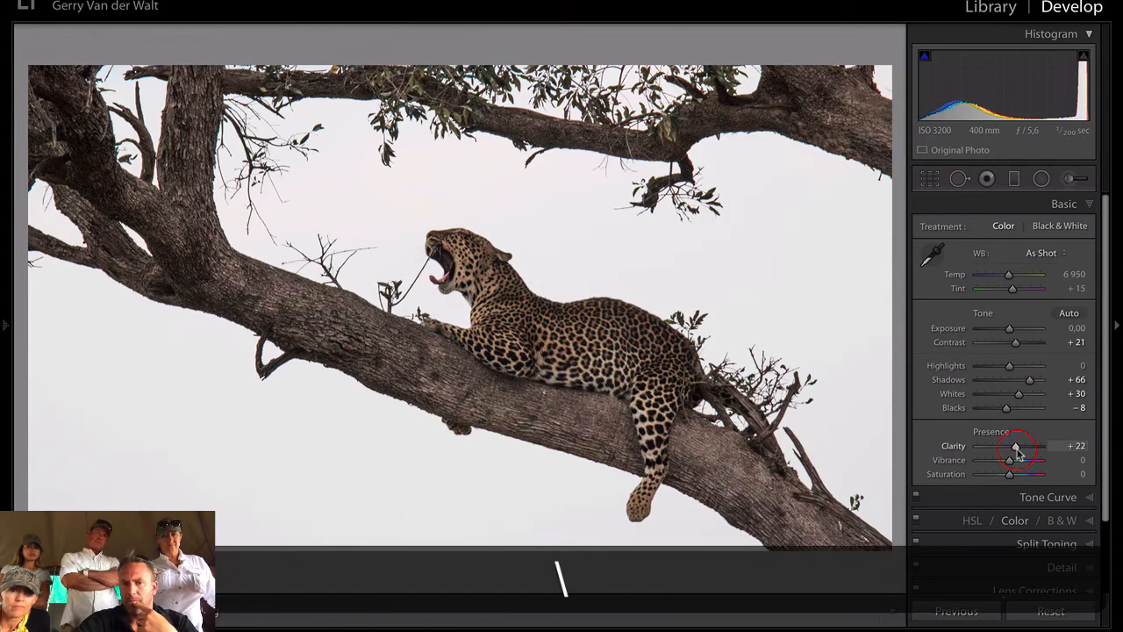
key("backslash")
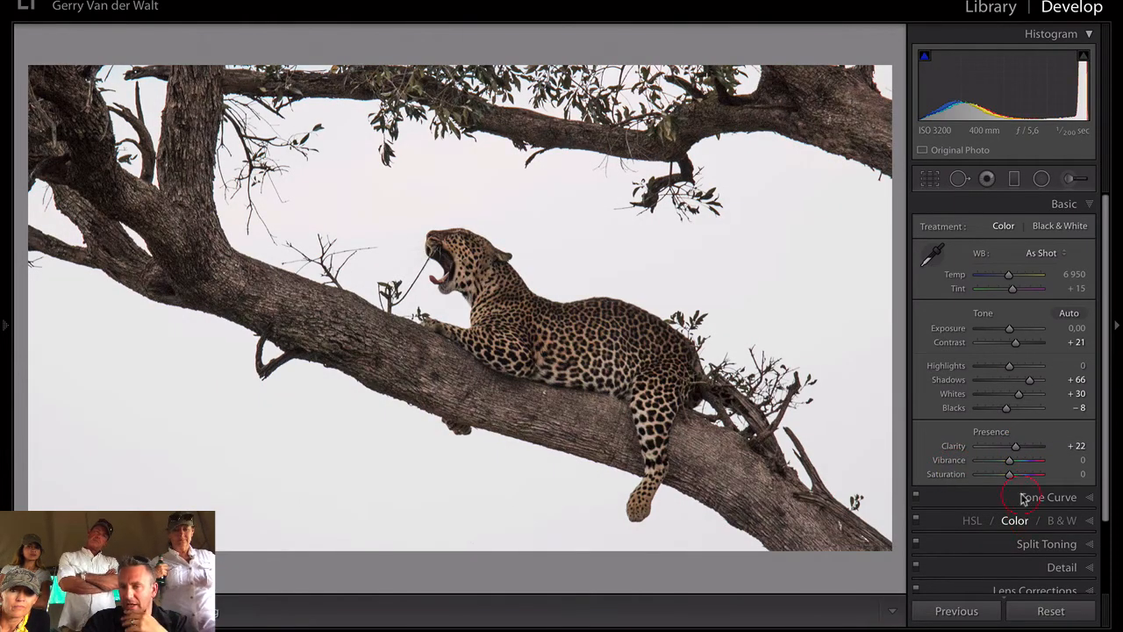
Boost the leopard photo's colour with Vibrance at +30 and Saturation at +8.
left_click_drag(1011, 465, 1019, 463)
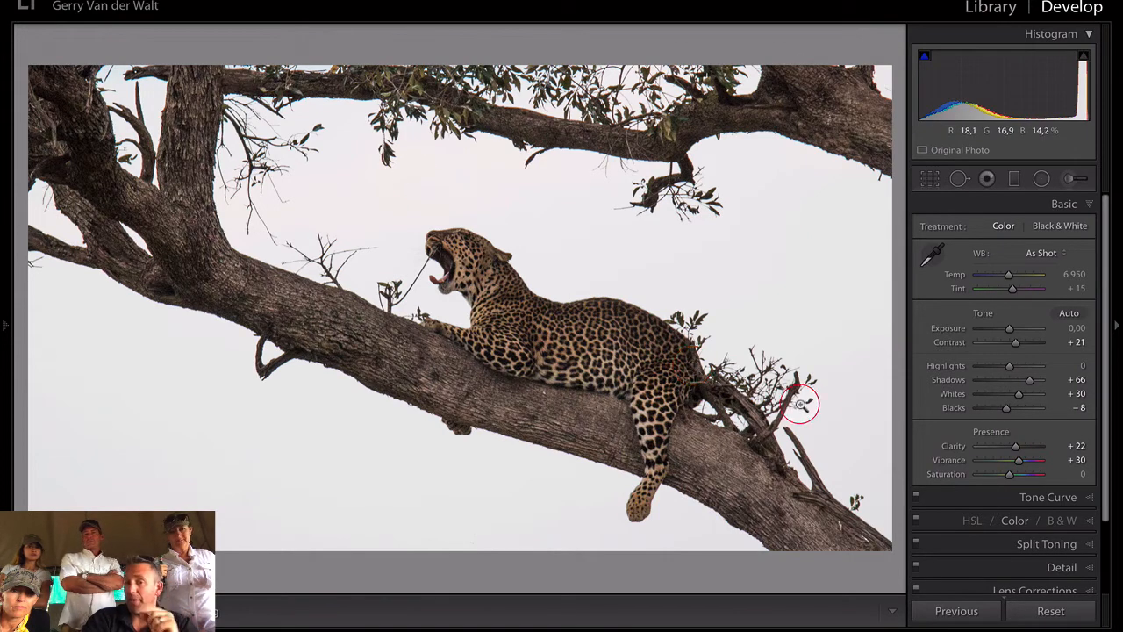
left_click_drag(1010, 479, 1013, 480)
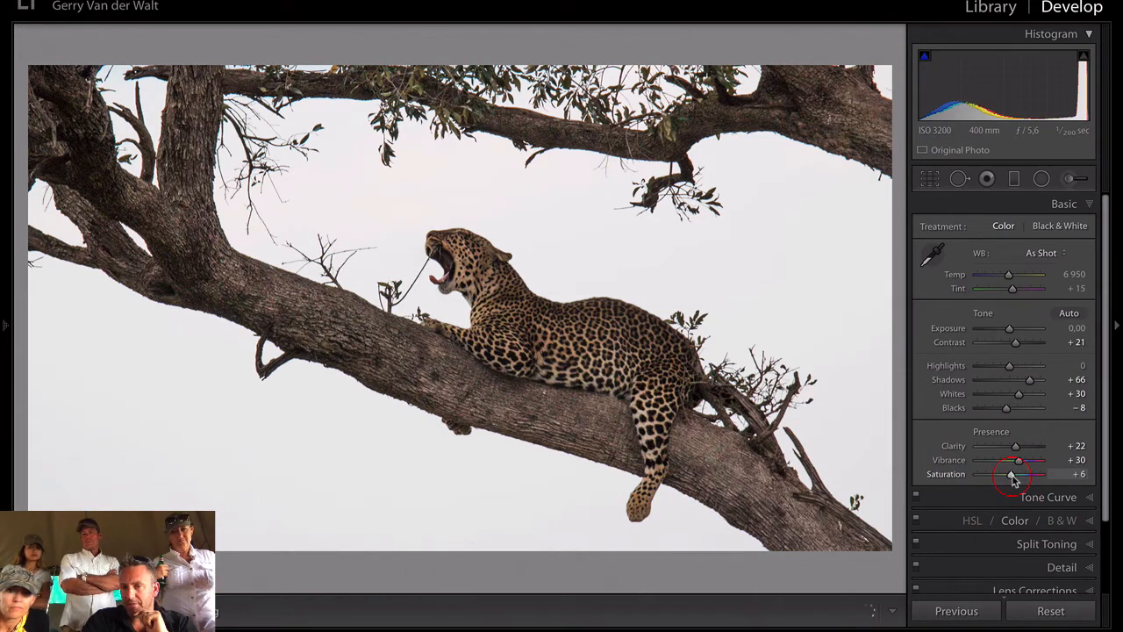
left_click(814, 433)
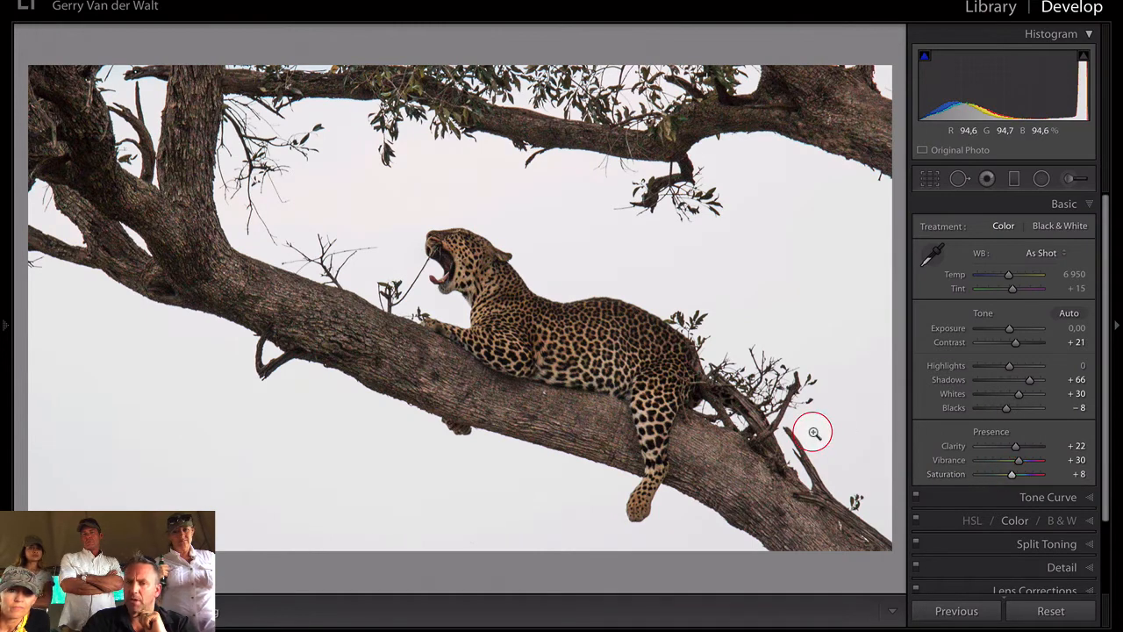
left_click(1017, 446)
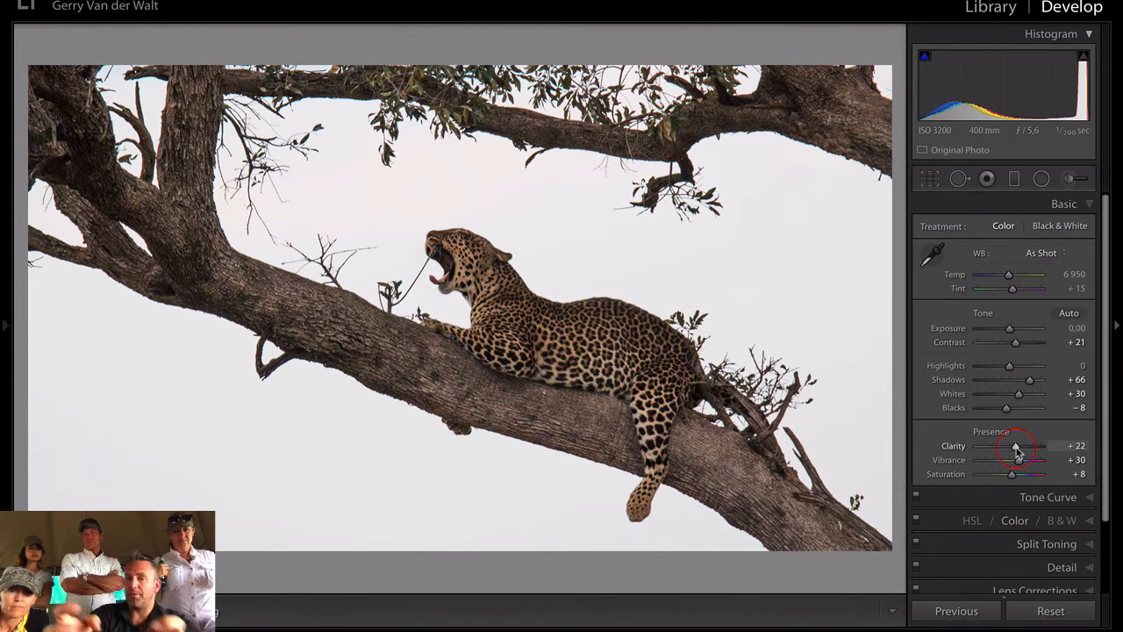
Raise Shadows to +74 and set the Dehaze amount to +6.
left_click_drag(1030, 380, 1036, 384)
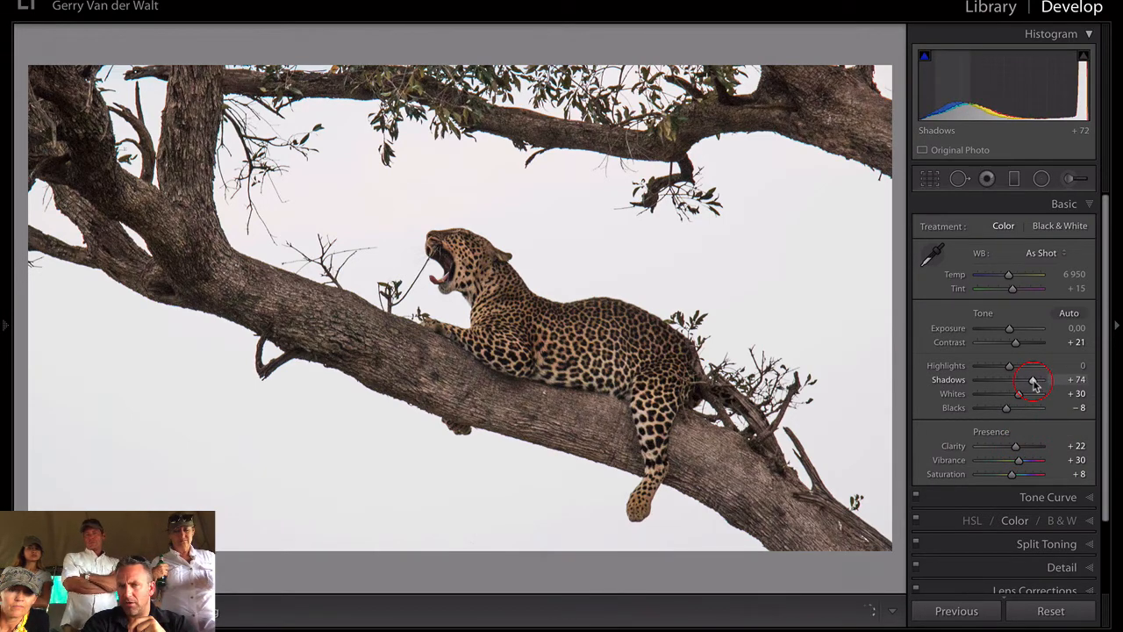
scroll(1028, 377, "down", 3)
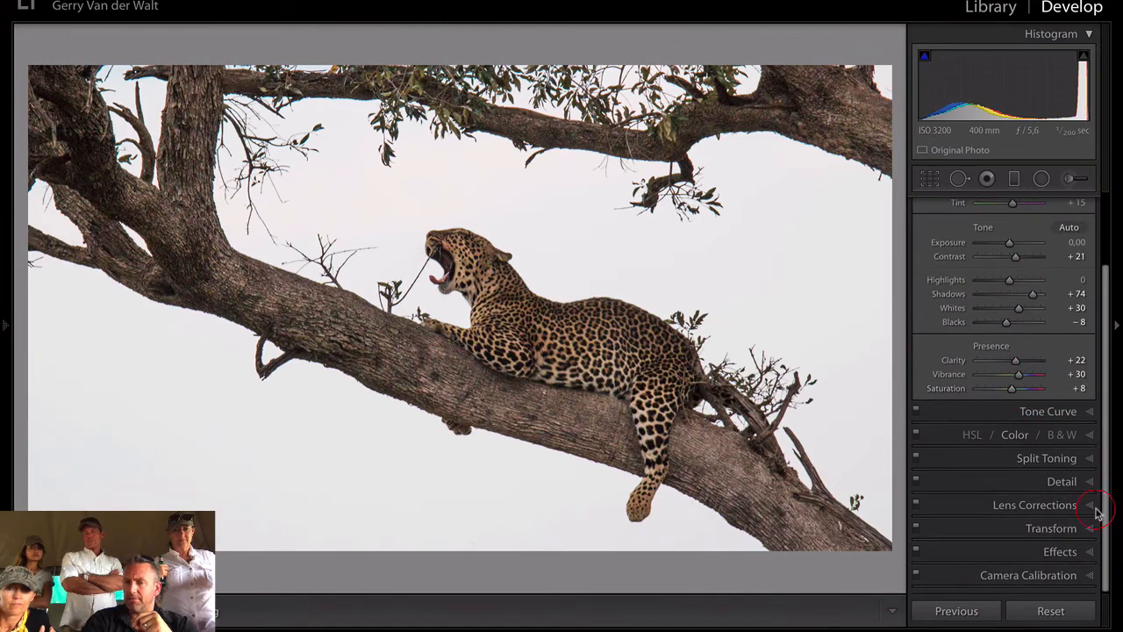
left_click(1047, 555)
scroll(1059, 514, "down", 1)
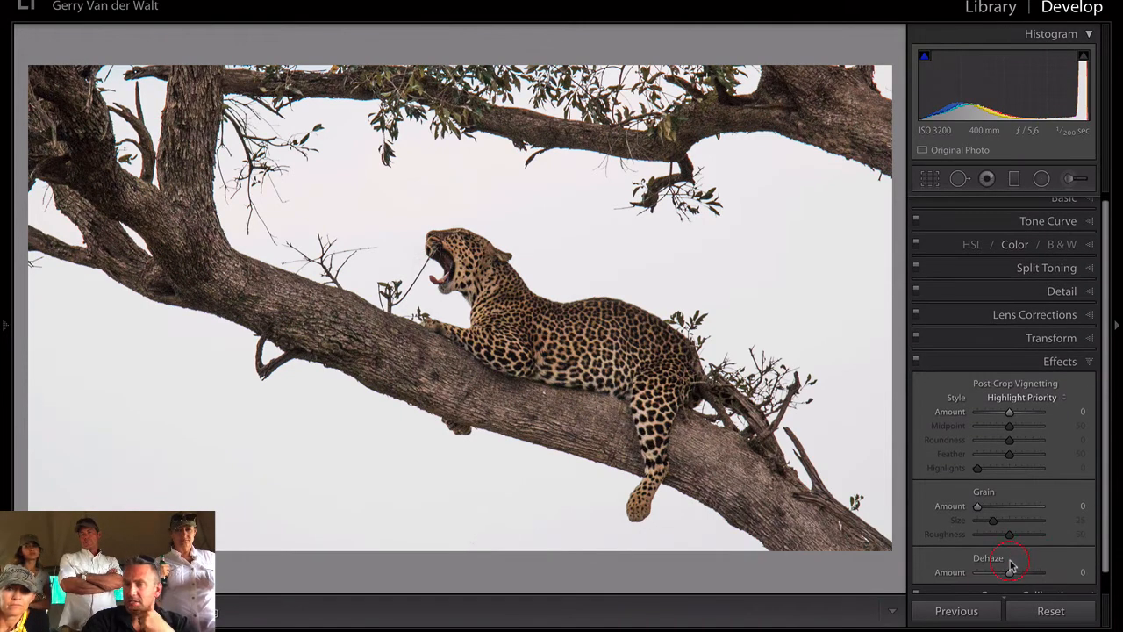
left_click(1010, 573)
left_click_drag(1010, 573, 1012, 574)
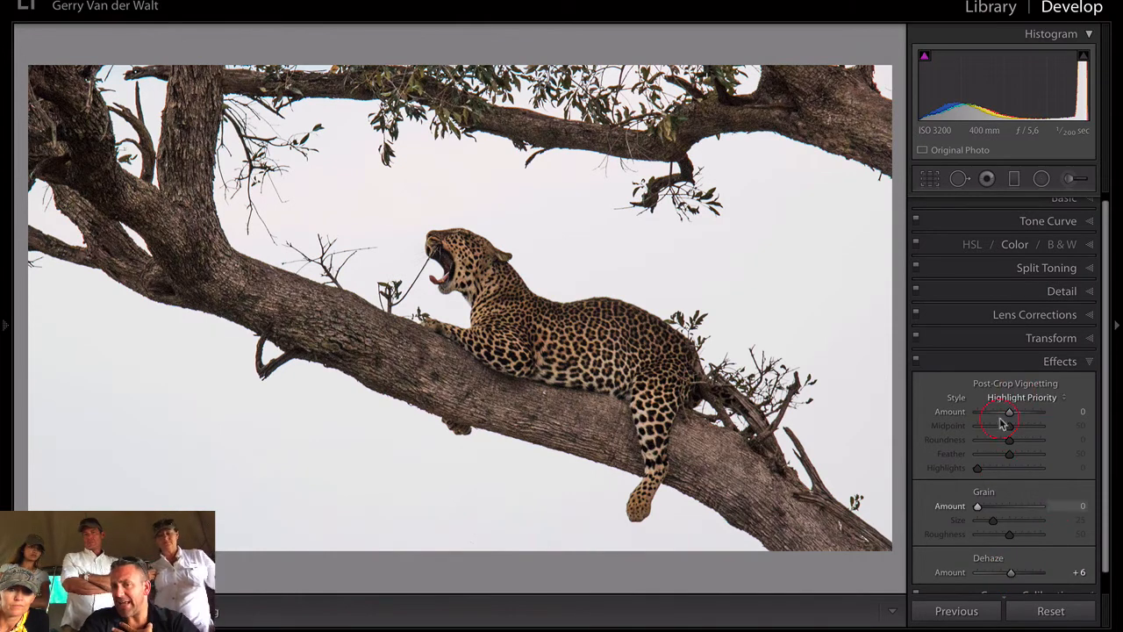
Switch the Effects adjustments off and on repeatedly to compare the photo with and without Dehaze.
left_click(916, 362)
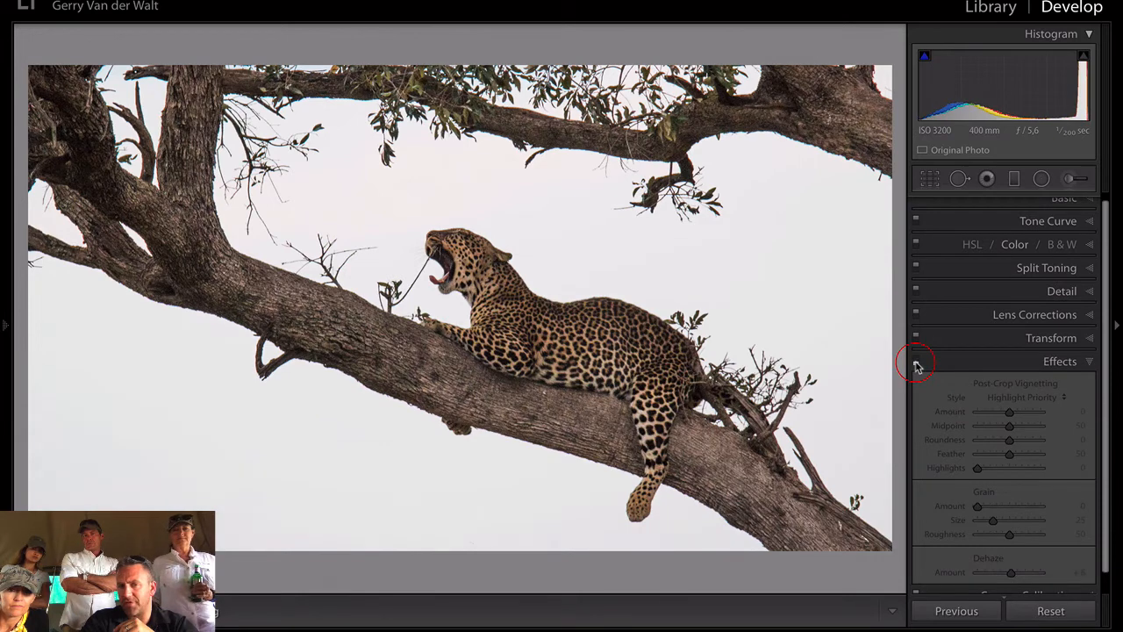
left_click(916, 363)
left_click(916, 364)
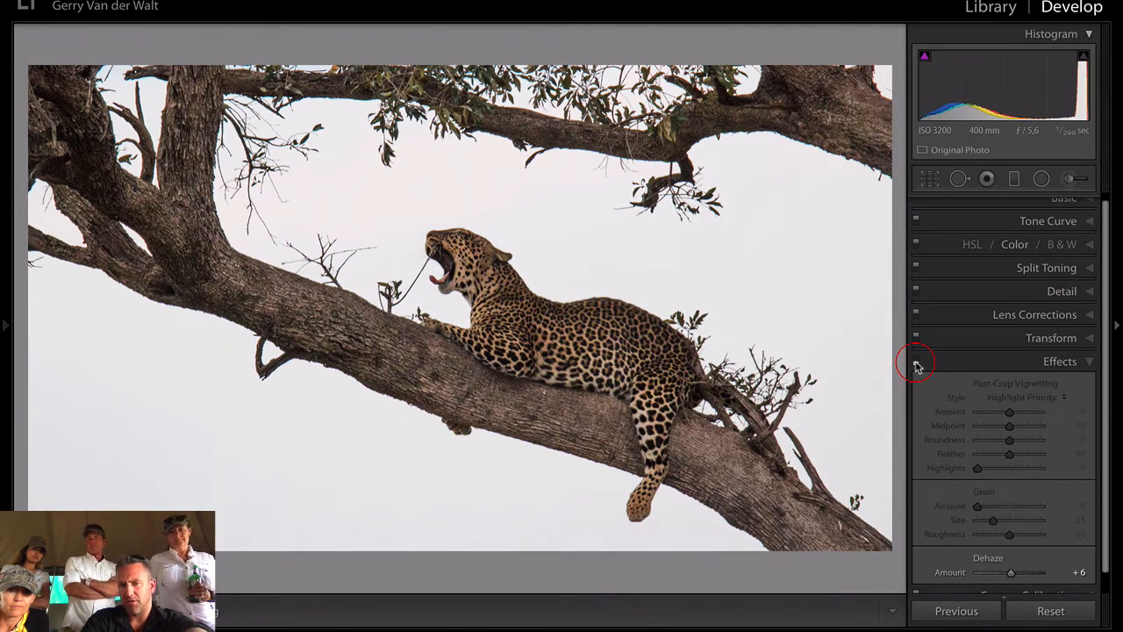
left_click(917, 364)
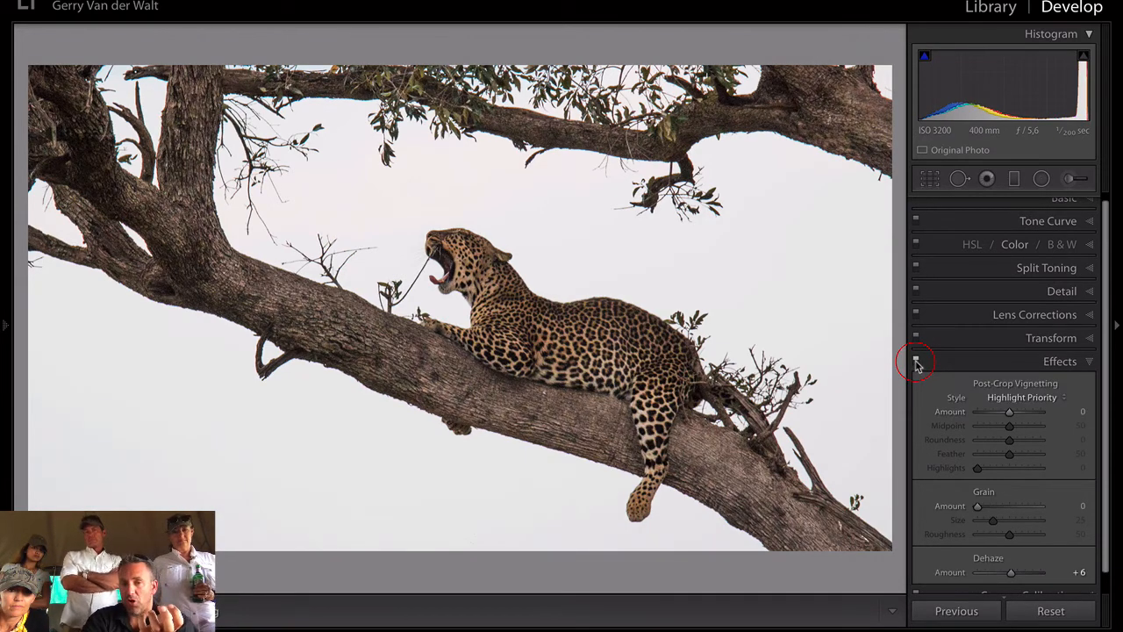
Collapse the Effects settings and inspect the leopard's head, the twig at its mouth and the branch at full size.
left_click(1088, 360)
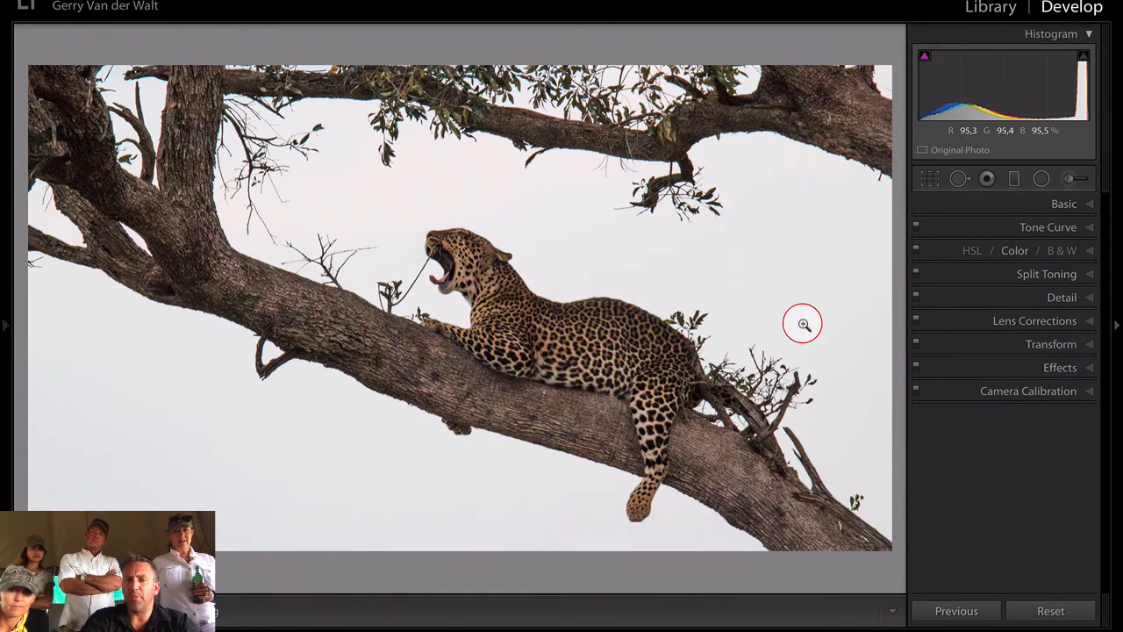
left_click(445, 263)
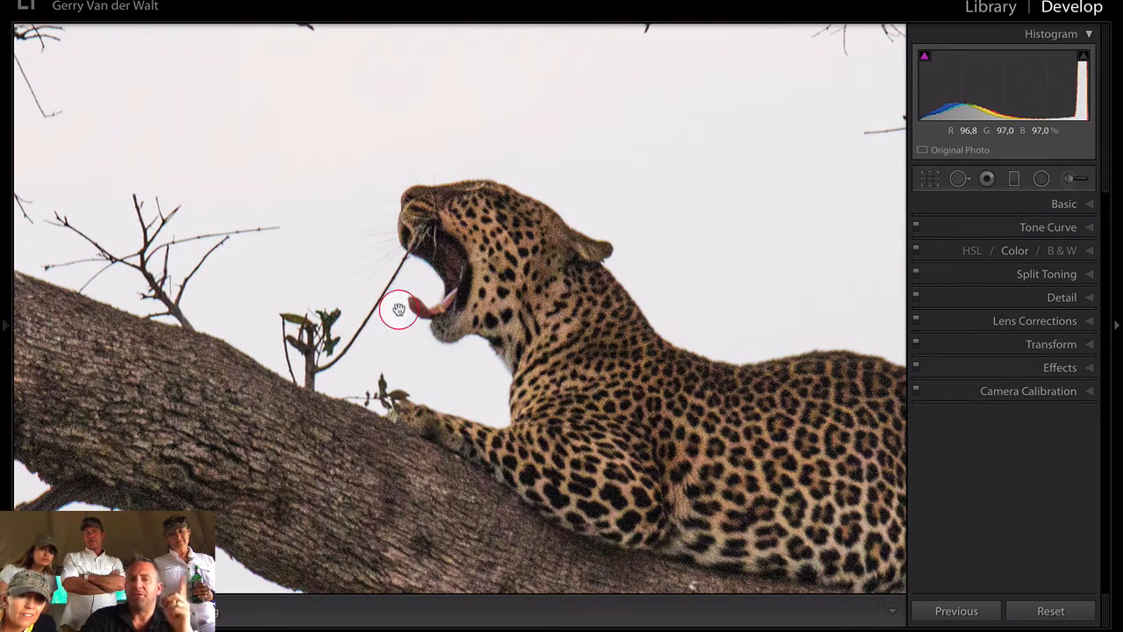
left_click(417, 395)
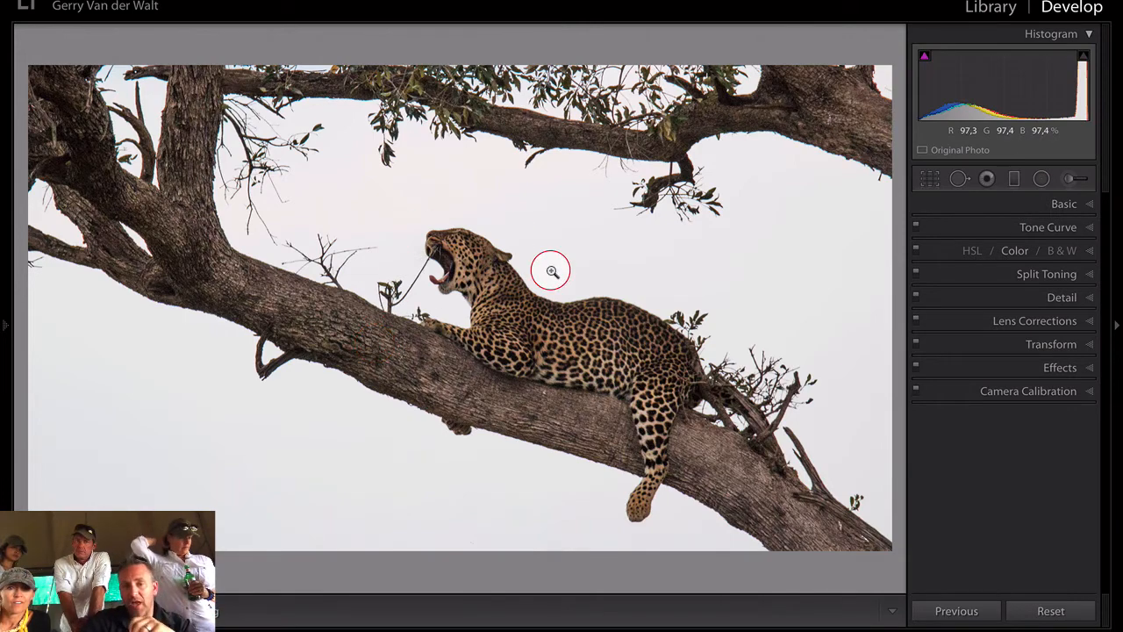
left_click(437, 470)
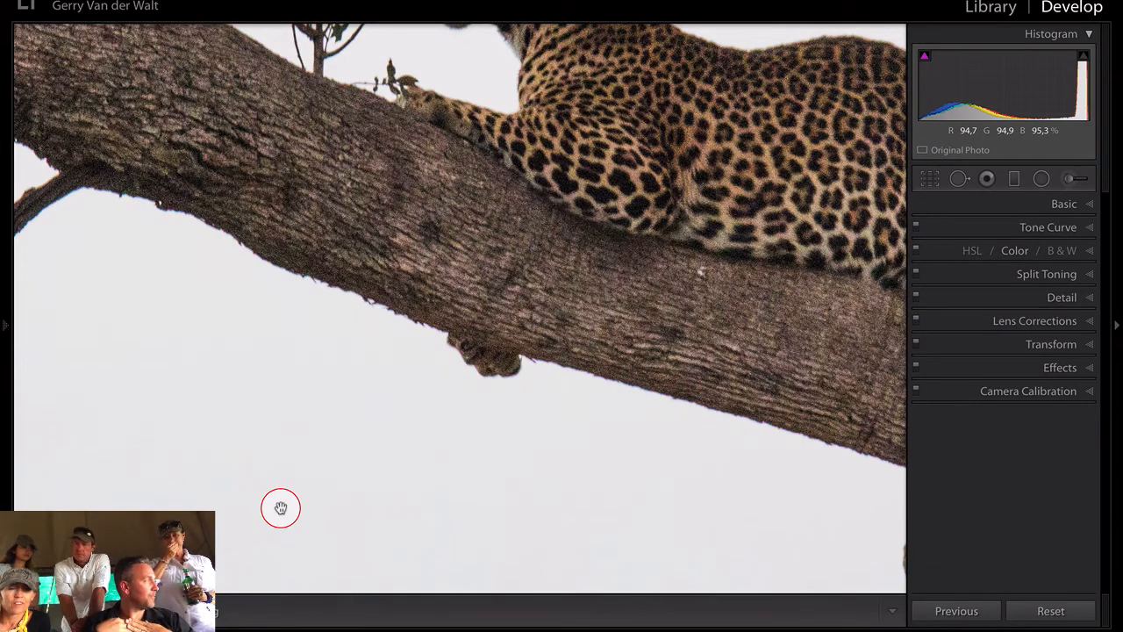
left_click_drag(439, 306, 451, 614)
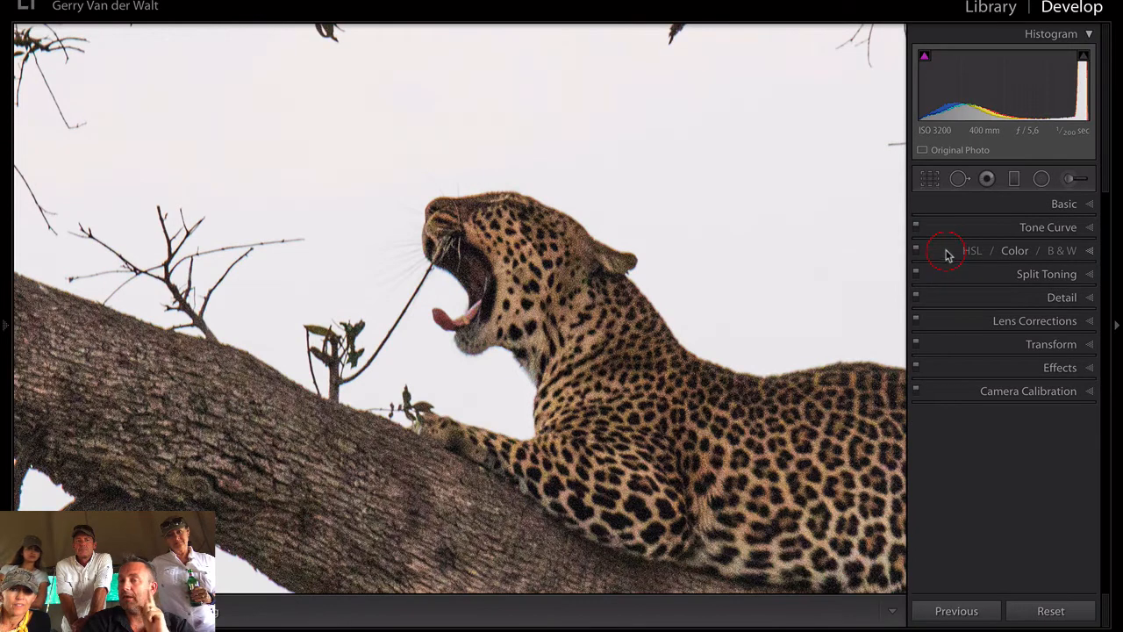
Activate Spot Removal in Heal mode and reduce the brush size to 30.
left_click(960, 179)
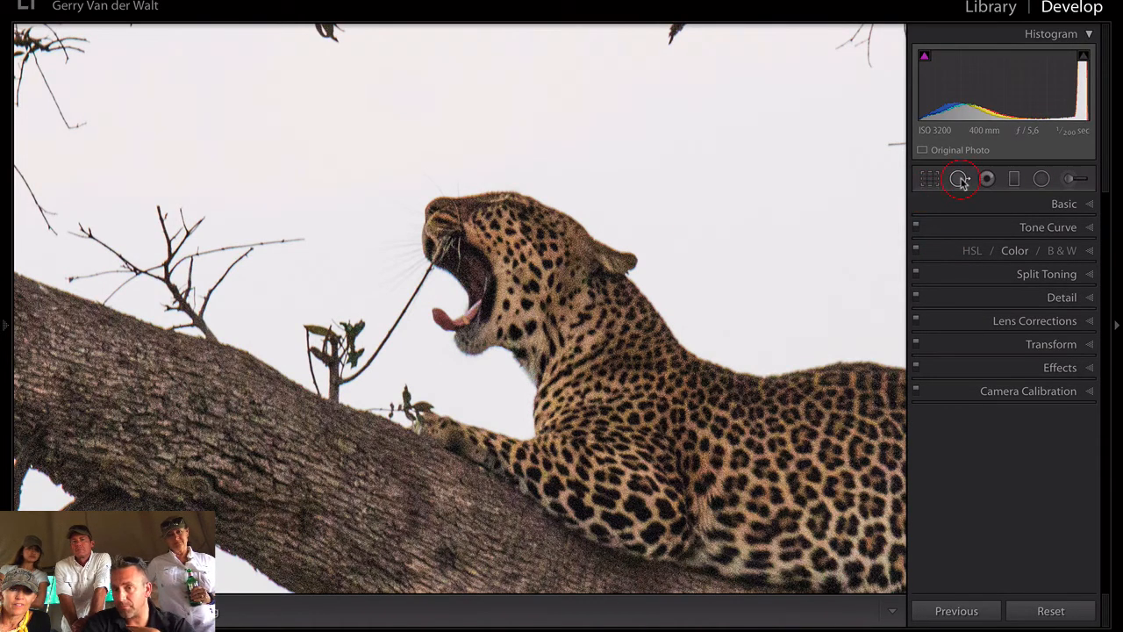
key("bracketleft")
key("bracketleft")
key("bracketleft")
key("bracketleft")
key("bracketleft")
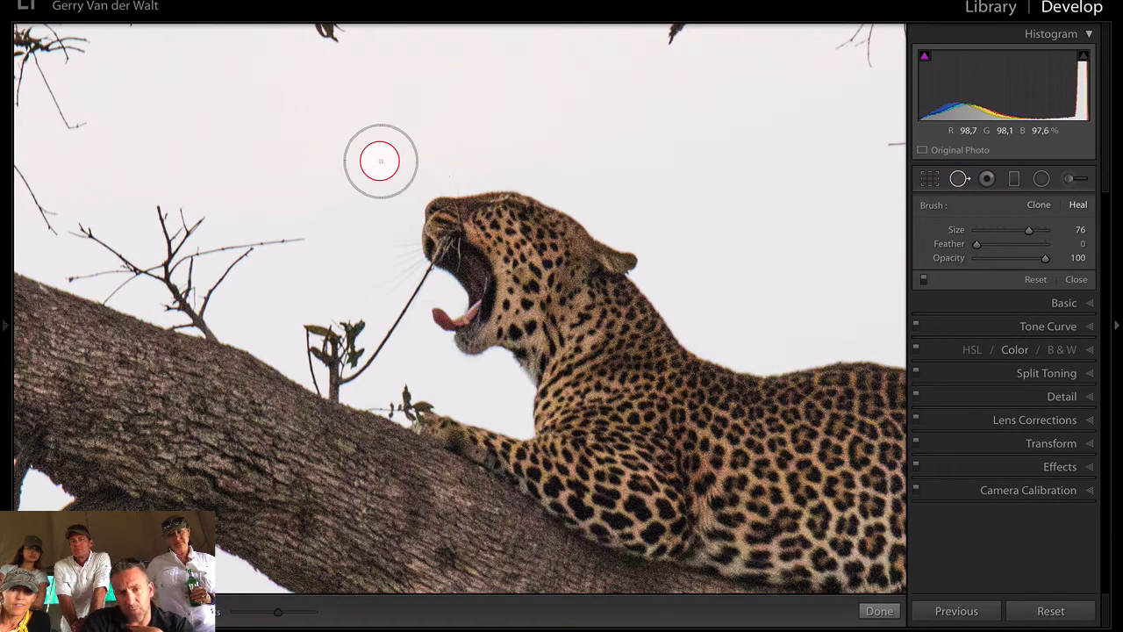
scroll(380, 161, "down", 8)
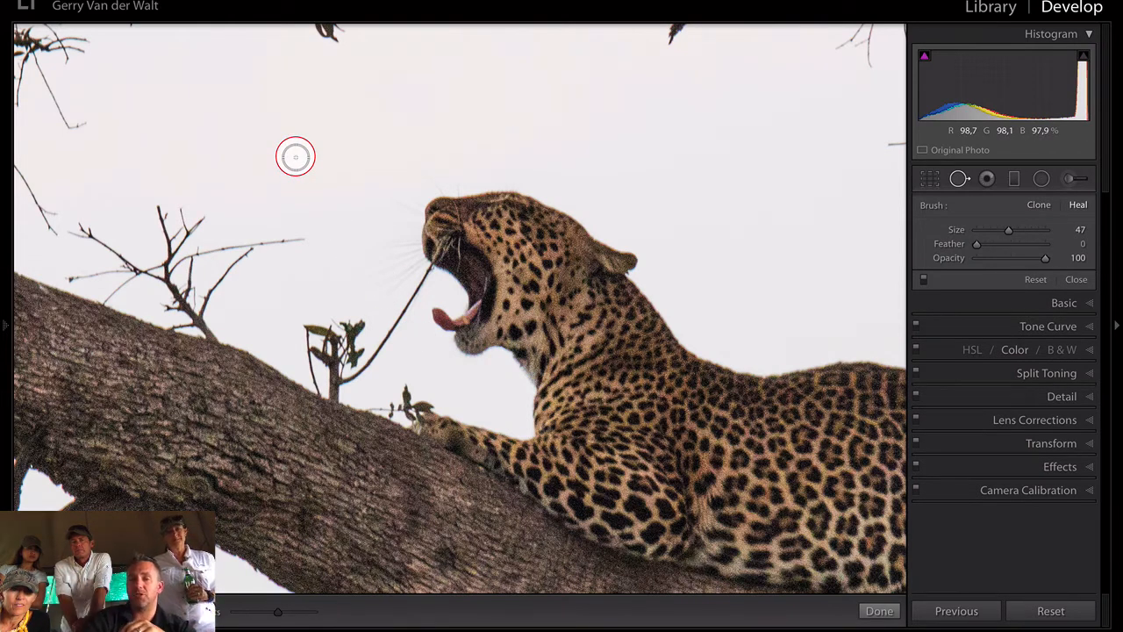
scroll(411, 300, "down", 5)
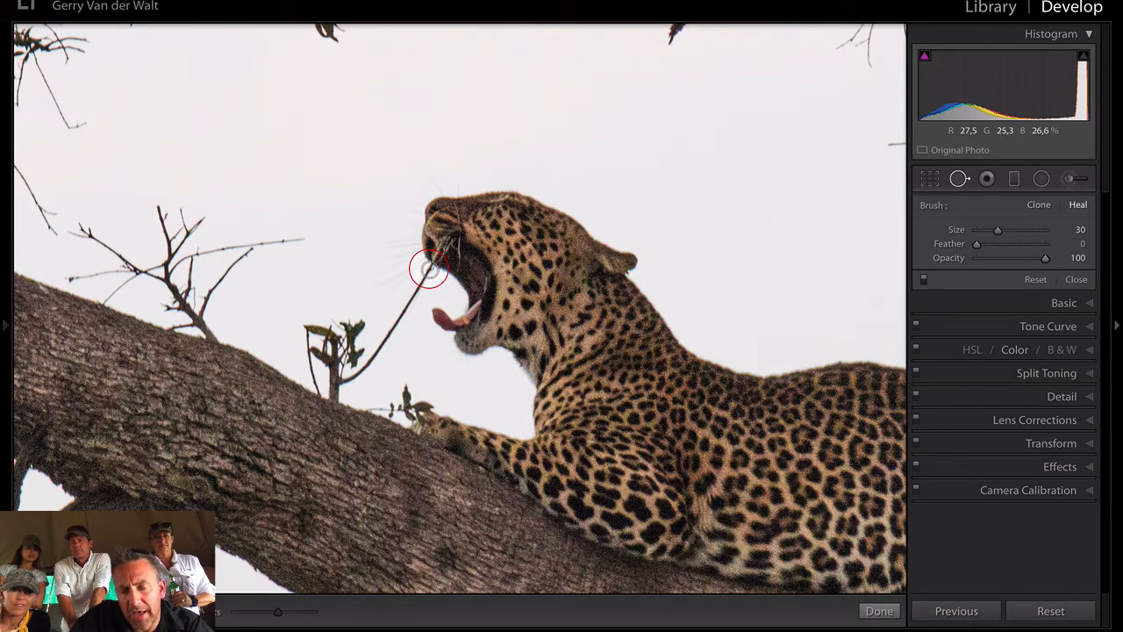
Heal away the twig running up to the leopard's open mouth, check the result without spot overlays, and close Spot Removal.
left_click_drag(428, 270, 413, 295)
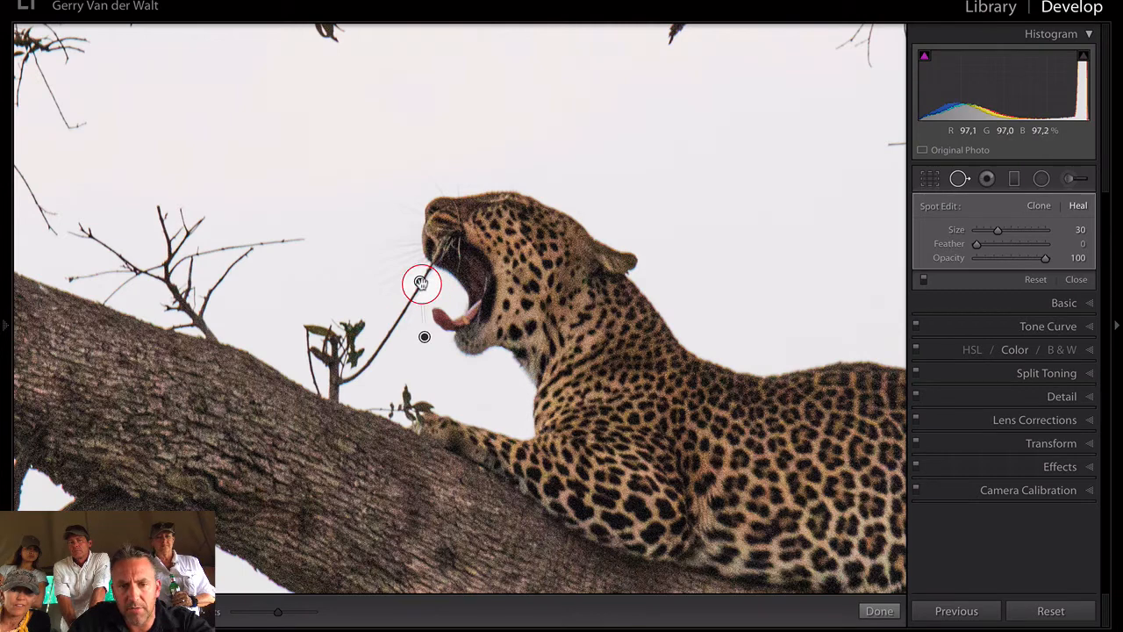
key("BackSpace")
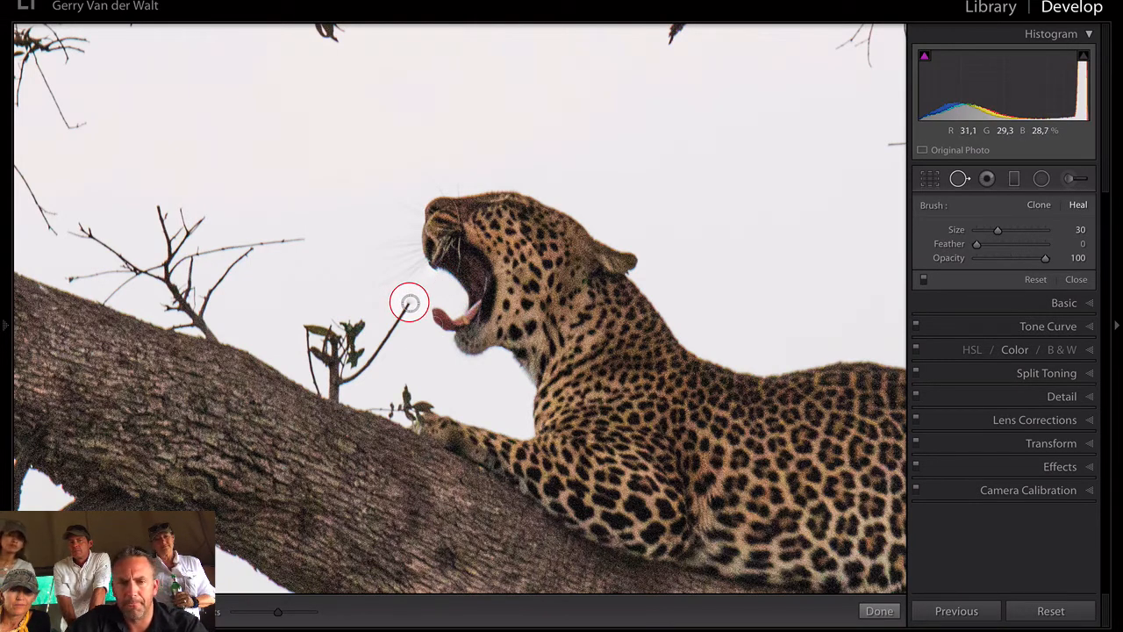
left_click_drag(404, 307, 347, 379)
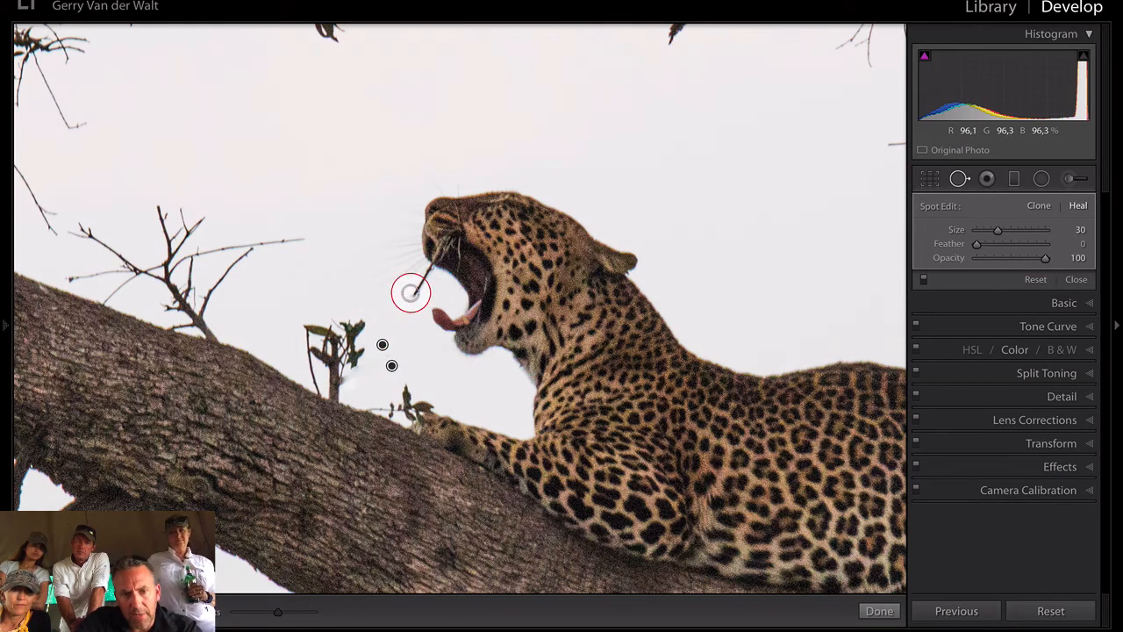
left_click_drag(415, 290, 429, 271)
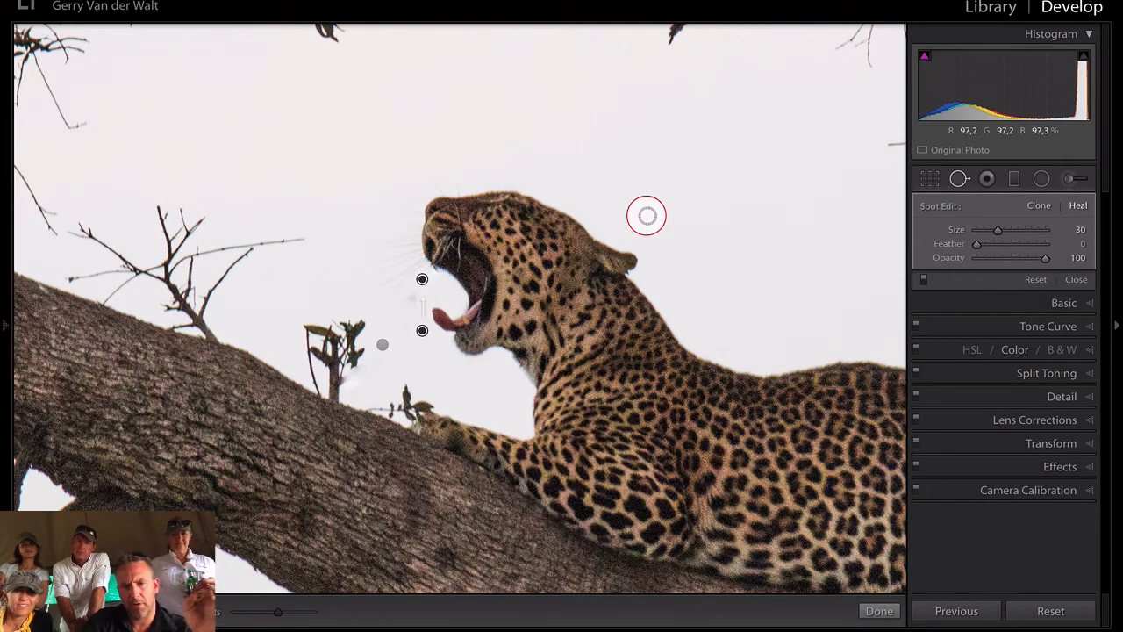
key("h")
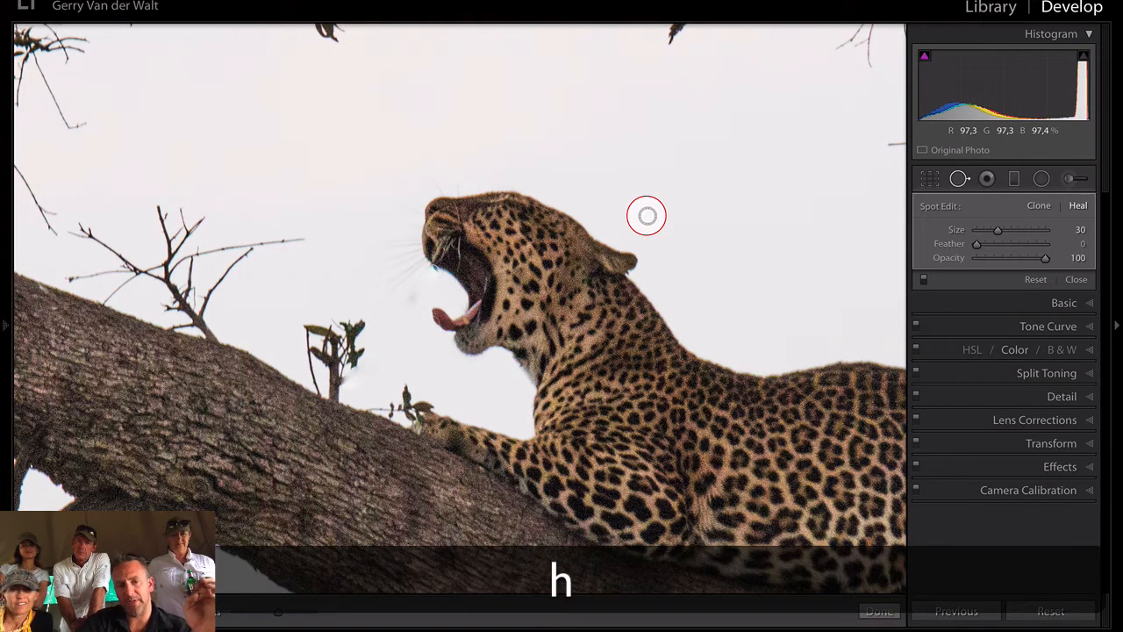
left_click(433, 269)
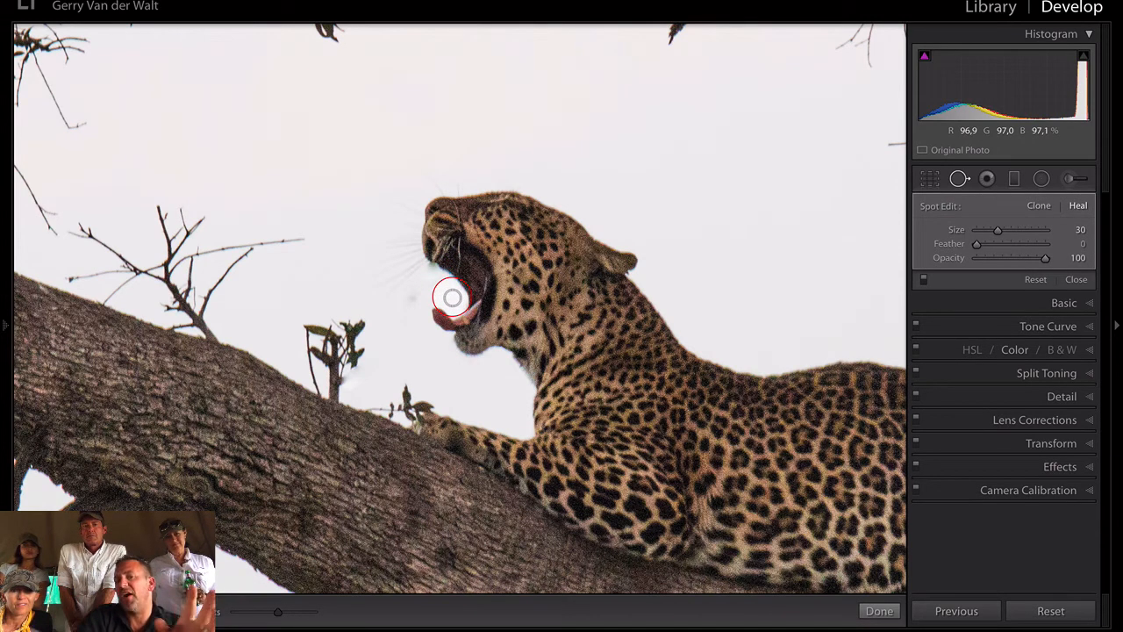
key("q")
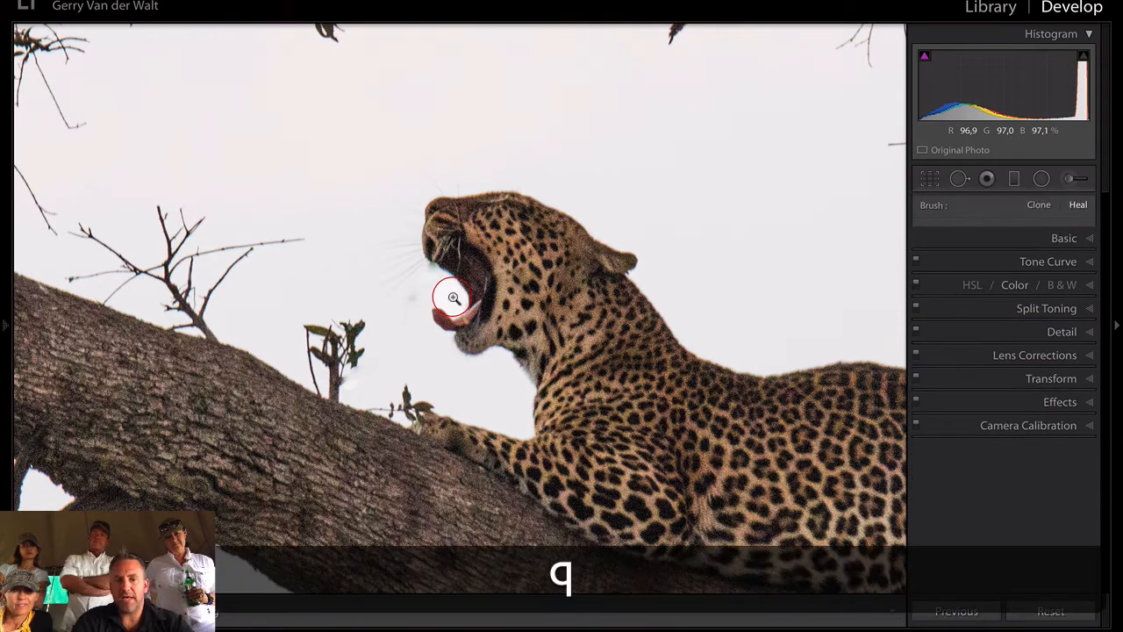
left_click(451, 297)
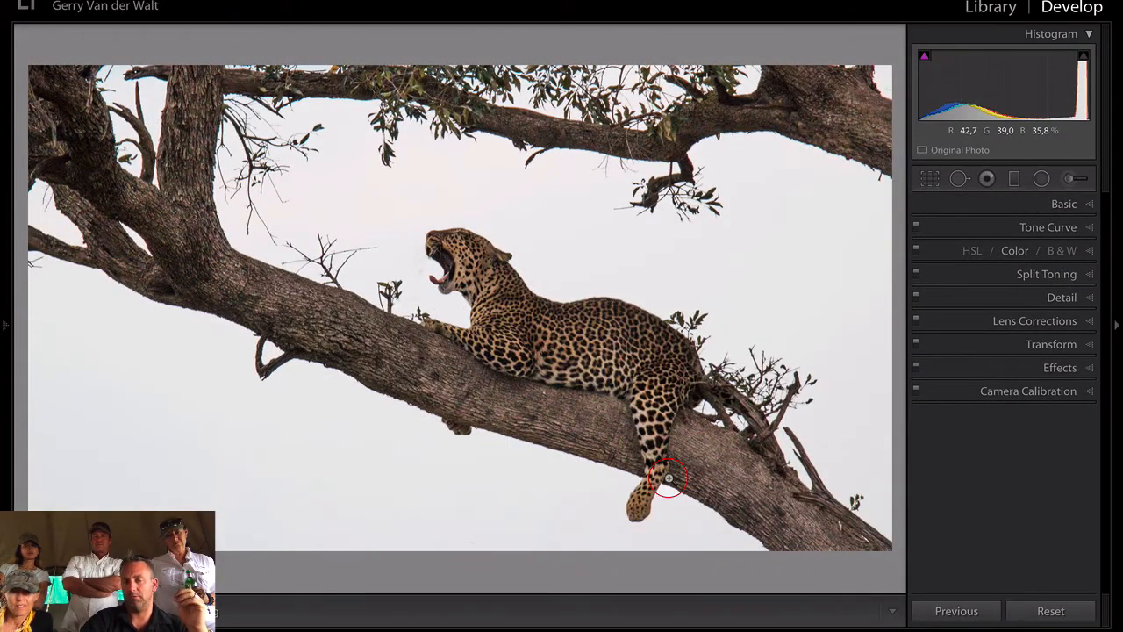
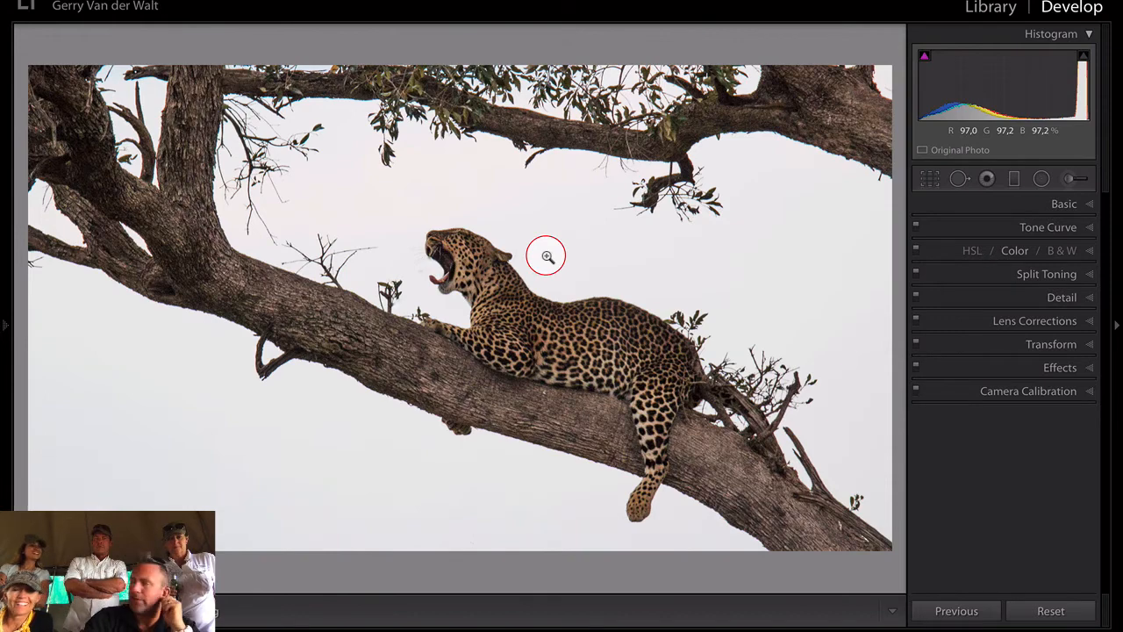
Compare the leopard photo before and after side by side, and also view it full screen and in the Library grid.
key("y")
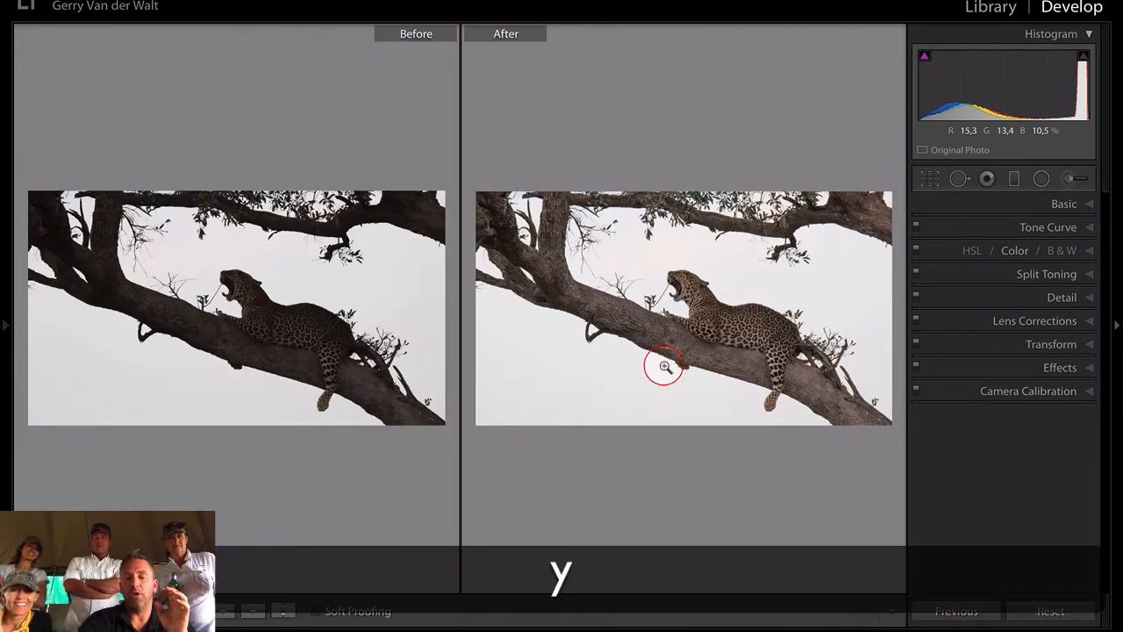
key("f")
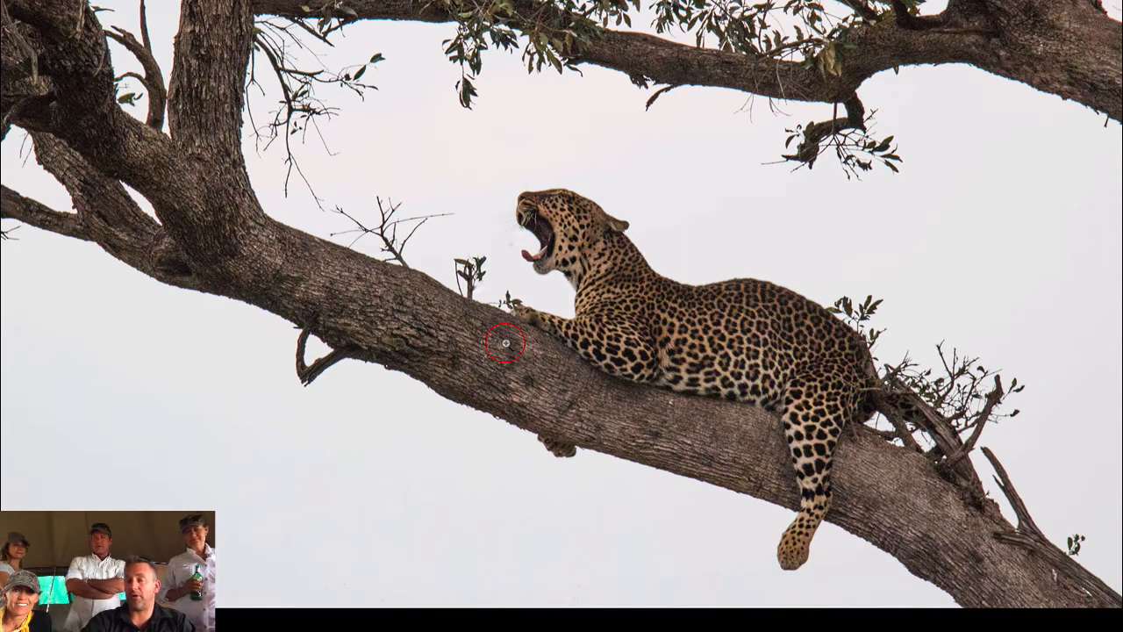
key("g")
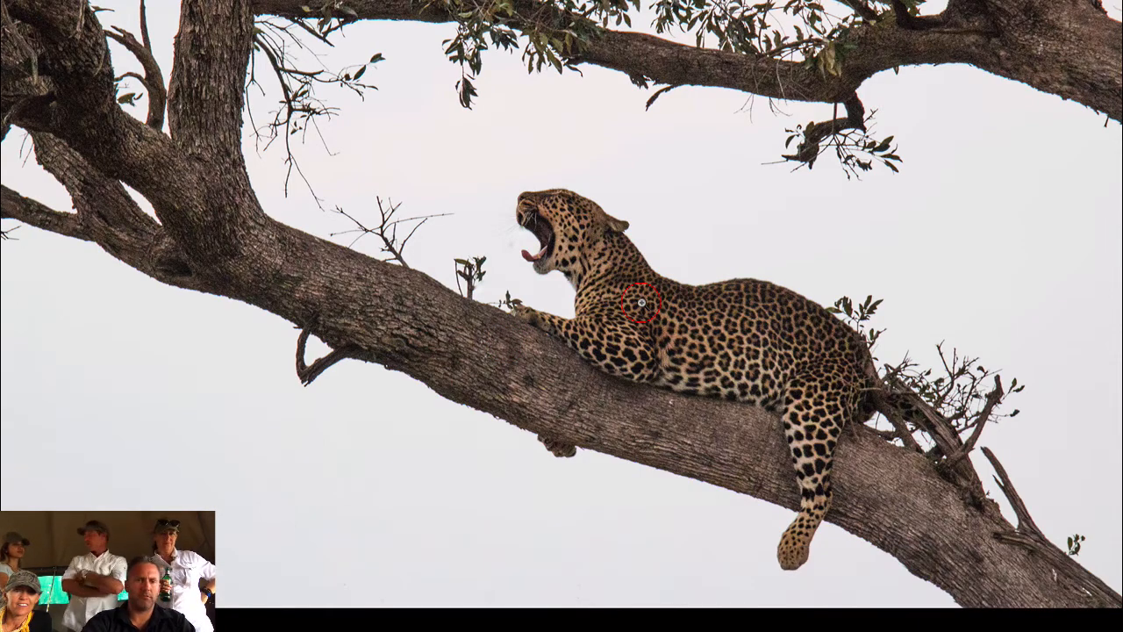
left_click(528, 324)
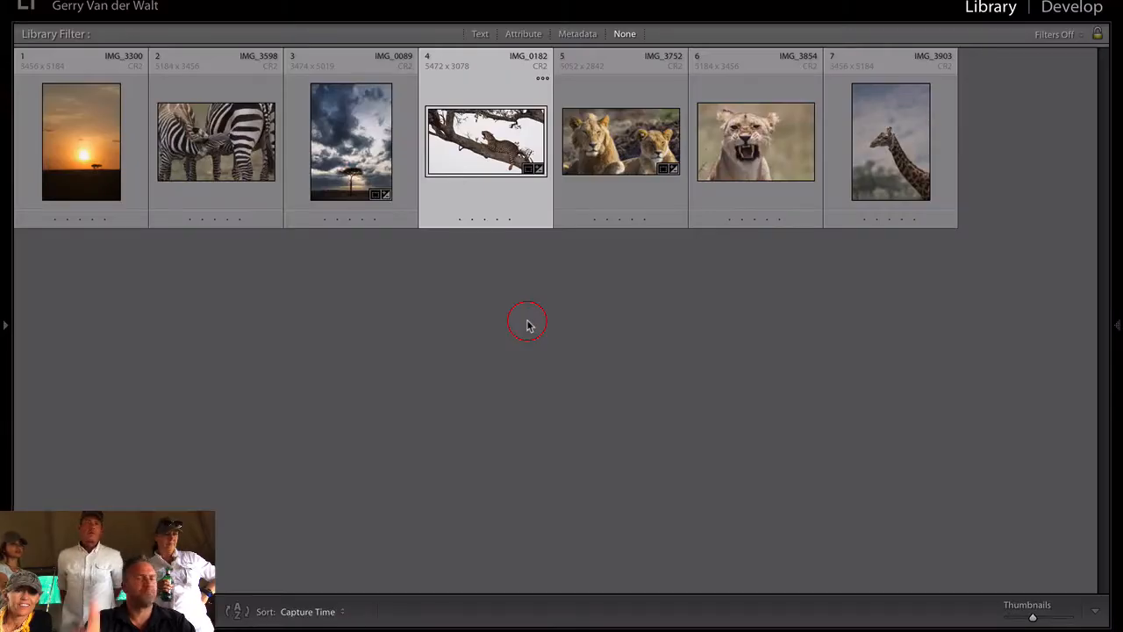
key("d")
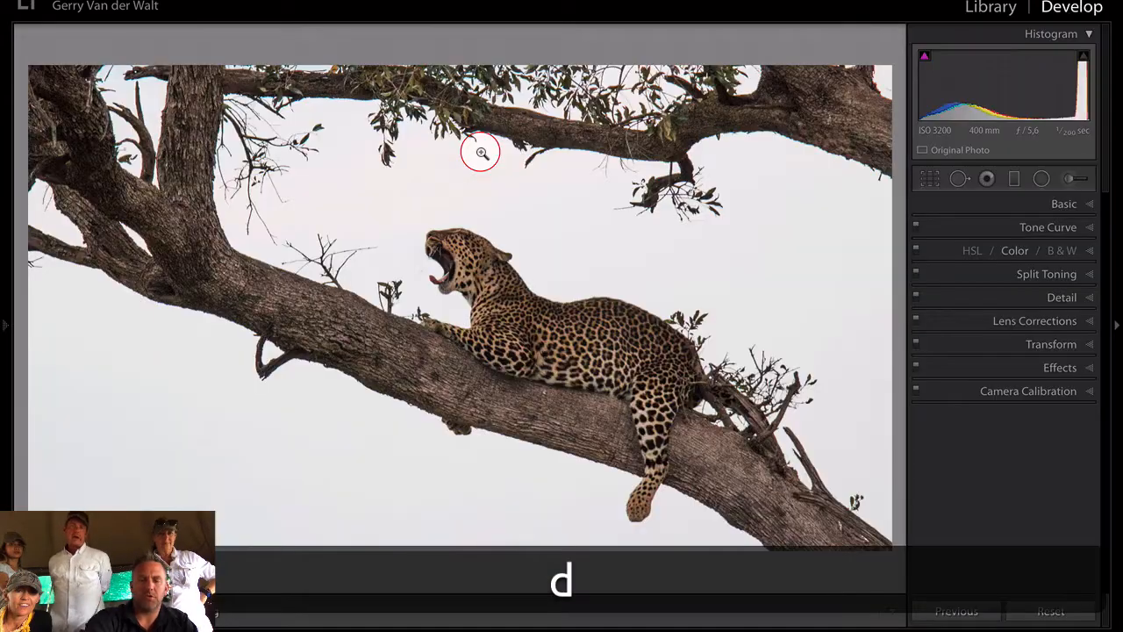
key("y")
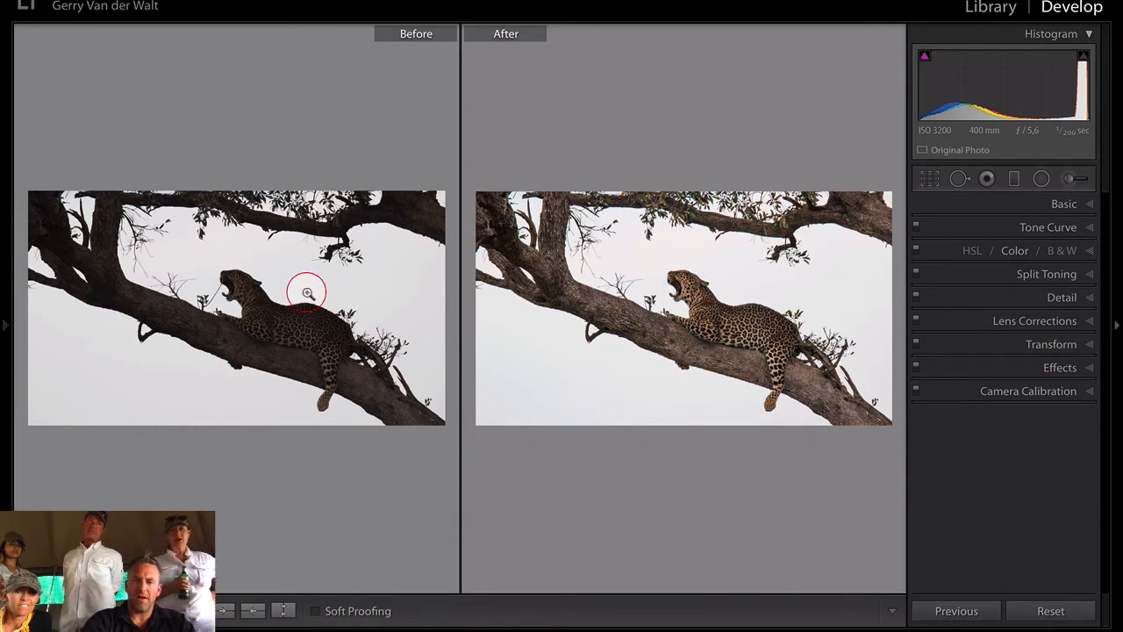
key("y")
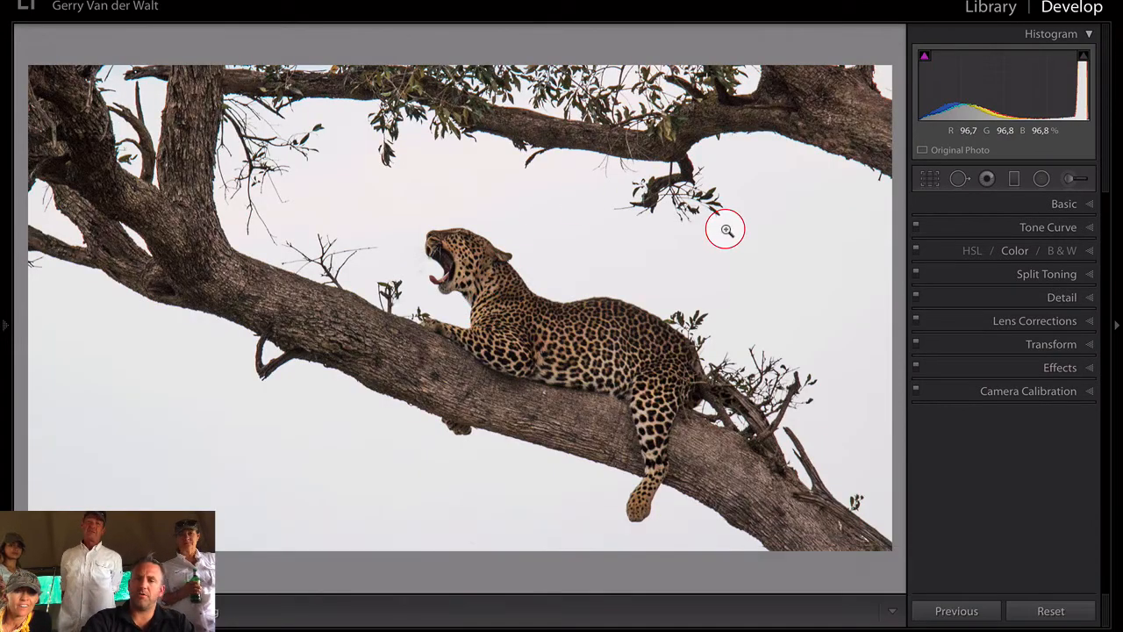
Set up a new Adjustment Brush with size 33, Flow 82 and Auto Mask on.
left_click(1068, 179)
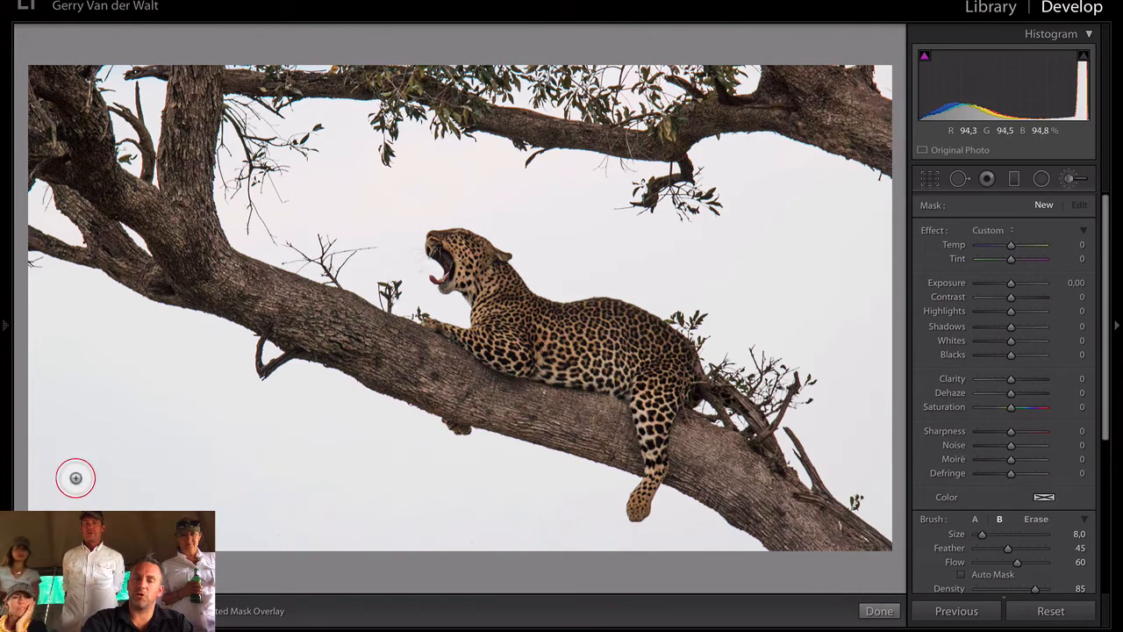
scroll(103, 437, "up", 6)
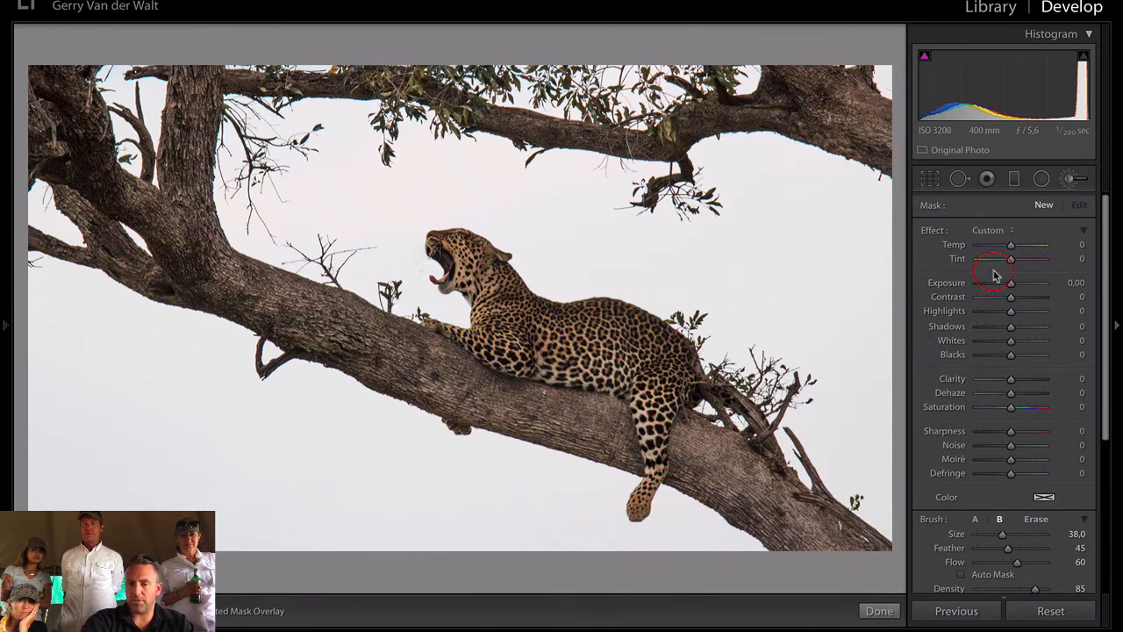
scroll(419, 499, "down", 1)
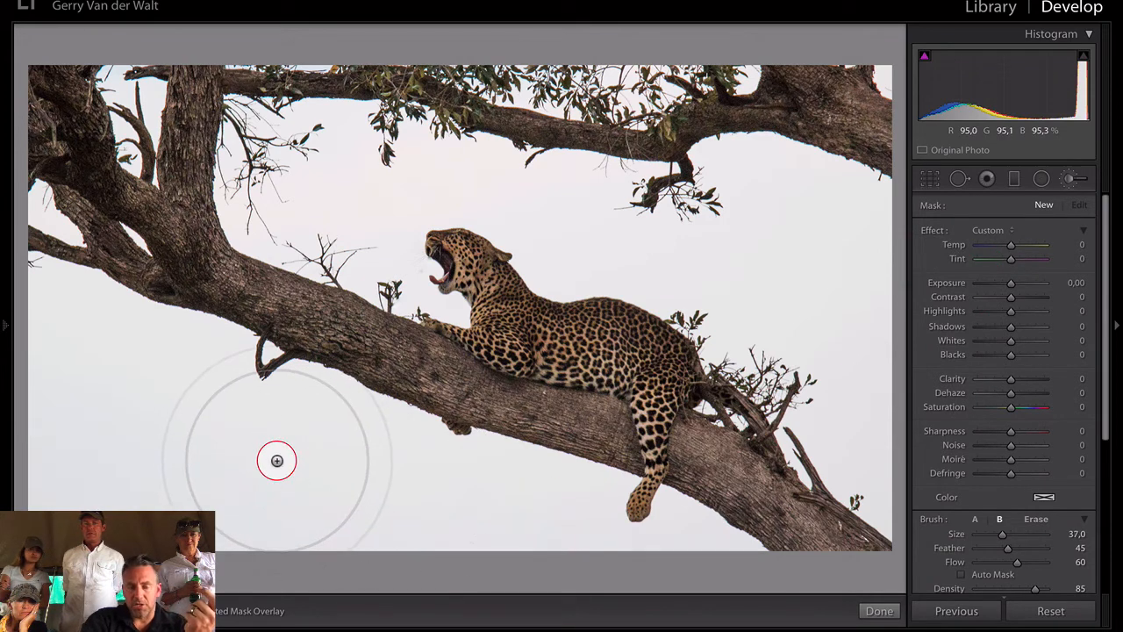
scroll(277, 460, "down", 4)
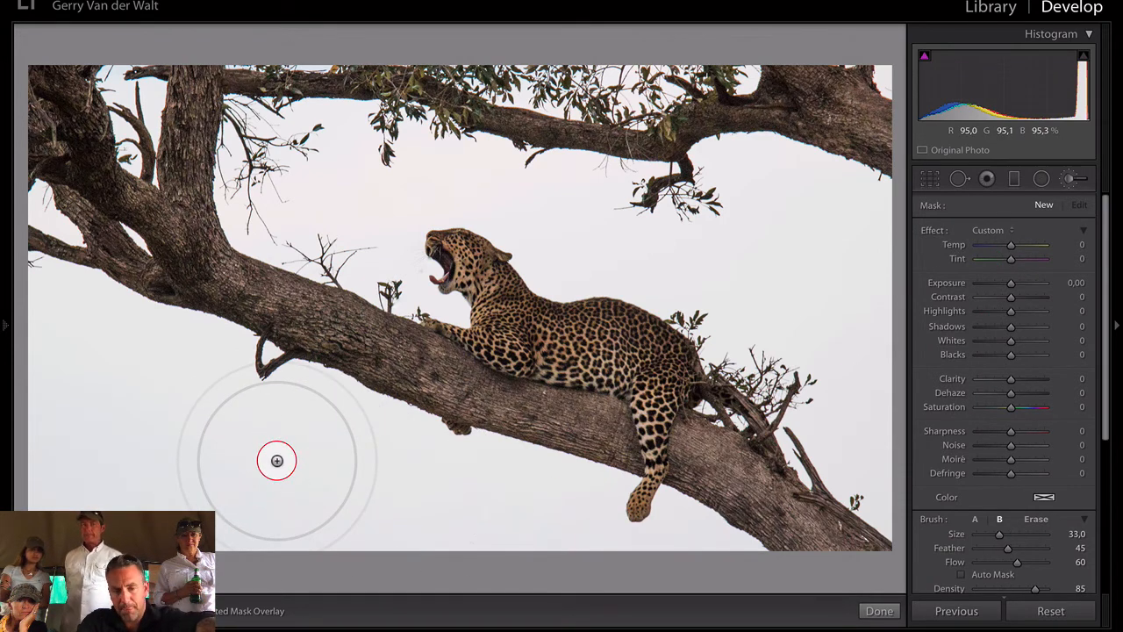
scroll(965, 527, "down", 2)
left_click(962, 523)
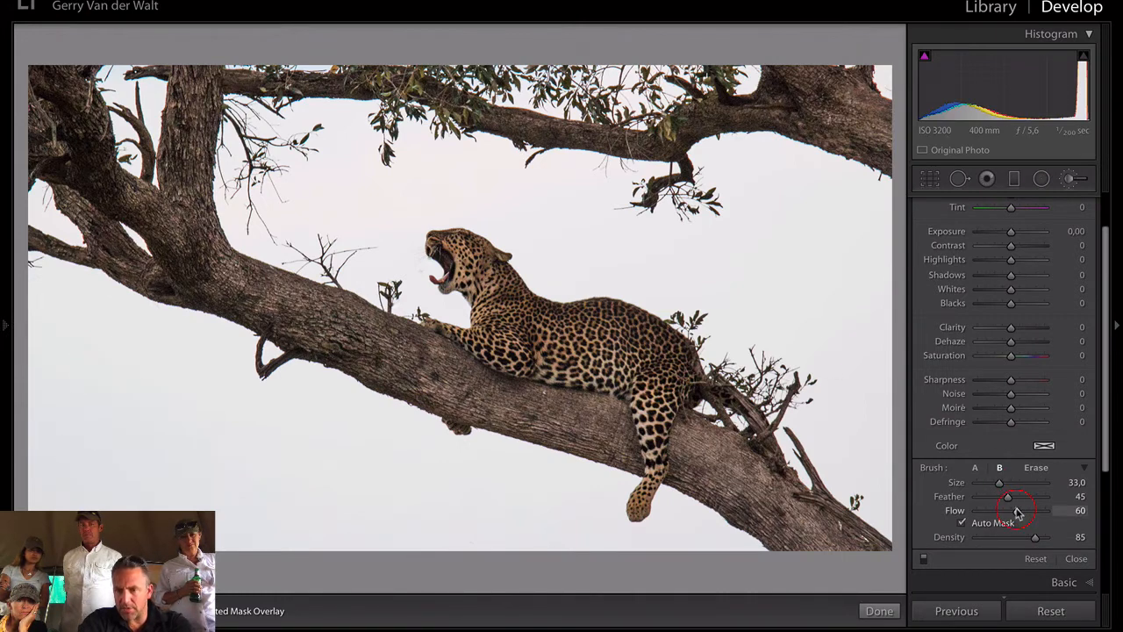
left_click_drag(1024, 512, 1033, 512)
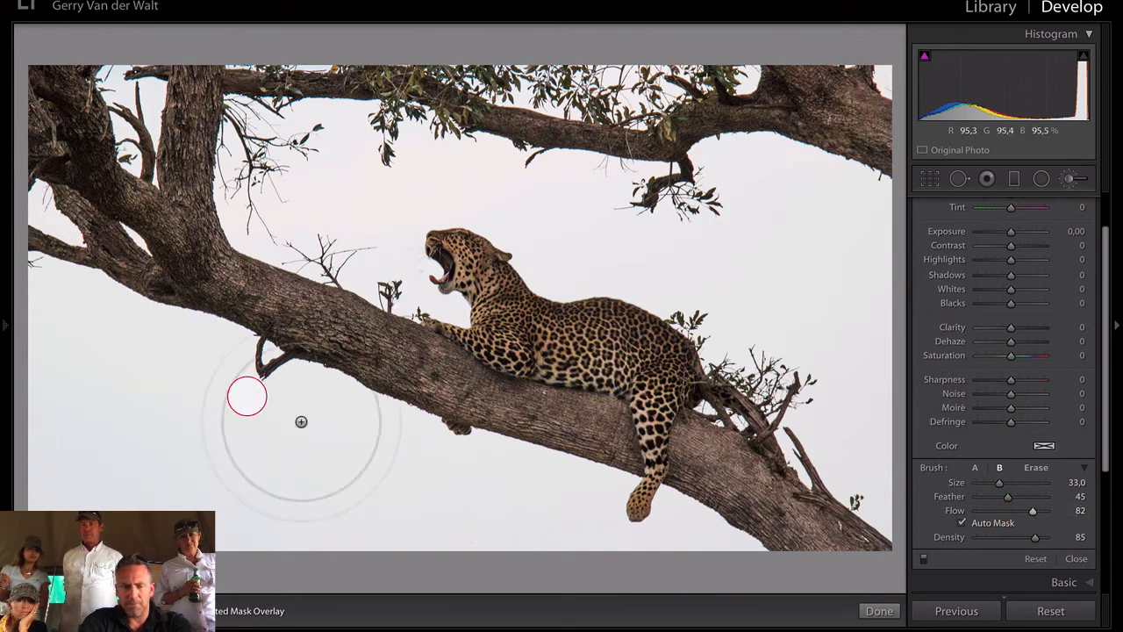
Paint an adjustment mask over the sky below the branch and cool it with Temp at -43.
mouse_move(65, 309)
left_mouse_down()
mouse_move(284, 413)
mouse_move(459, 469)
left_mouse_up()
mouse_move(81, 494)
left_mouse_down()
mouse_move(44, 456)
mouse_move(26, 346)
mouse_move(50, 479)
mouse_move(446, 517)
mouse_move(696, 556)
mouse_move(319, 519)
mouse_move(68, 364)
mouse_move(108, 406)
mouse_move(258, 497)
left_mouse_up()
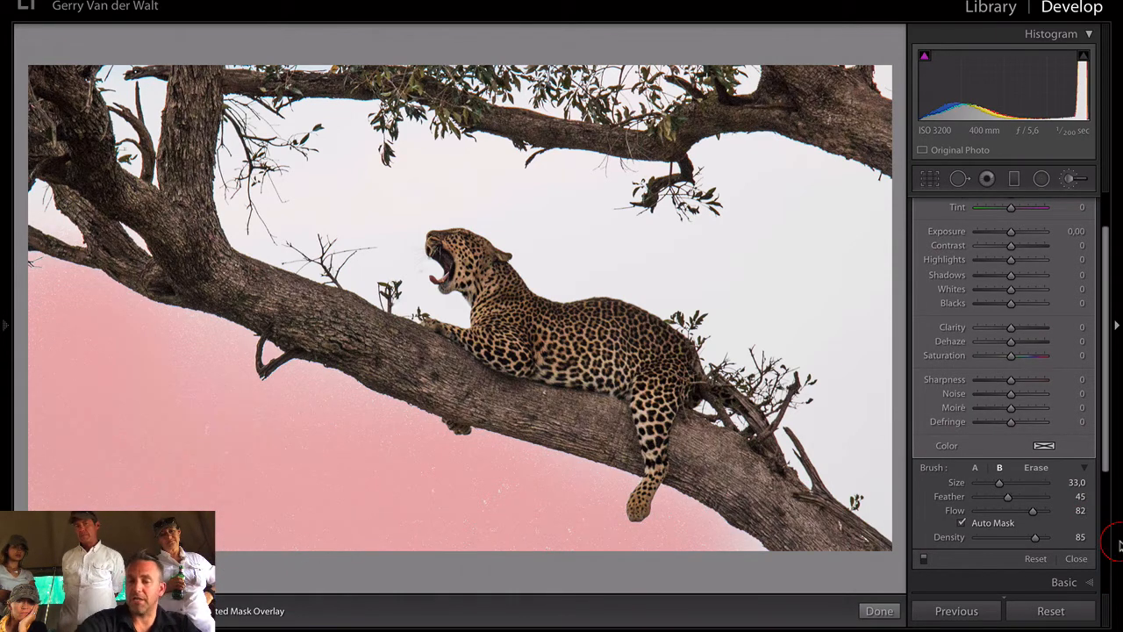
key("o")
scroll(1028, 292, "up", 2)
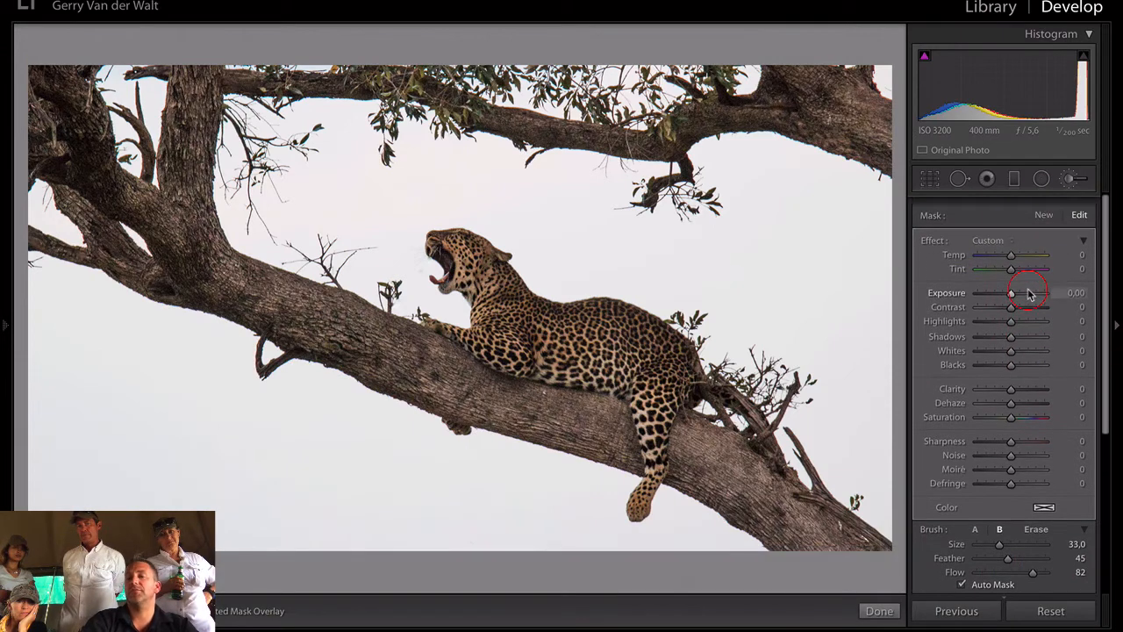
scroll(1029, 292, "down", 1)
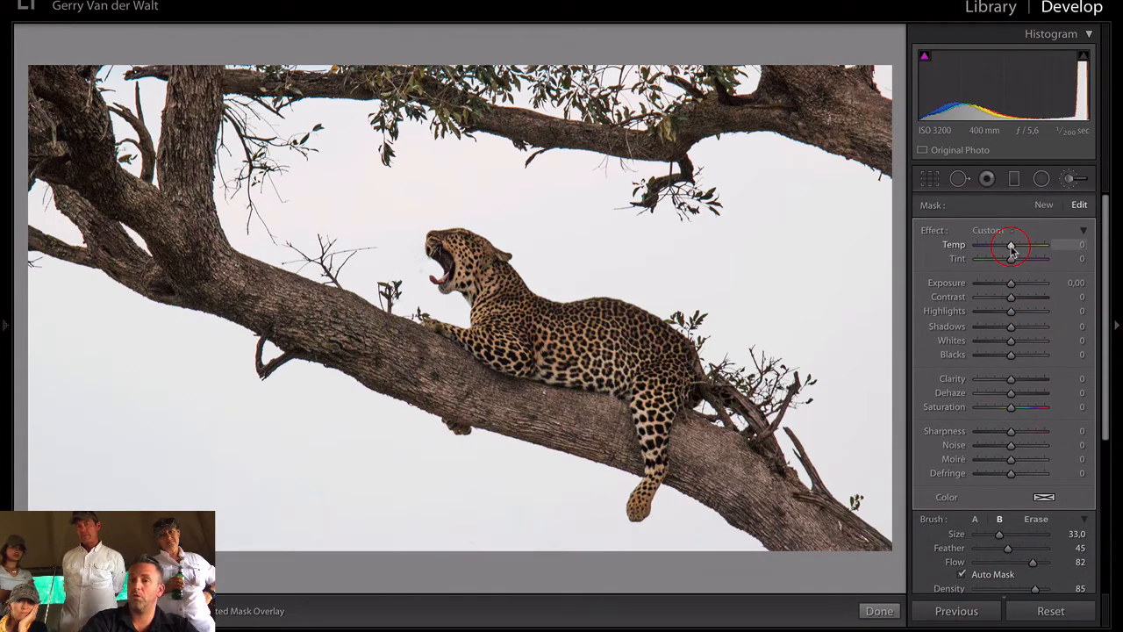
left_click_drag(1011, 247, 996, 250)
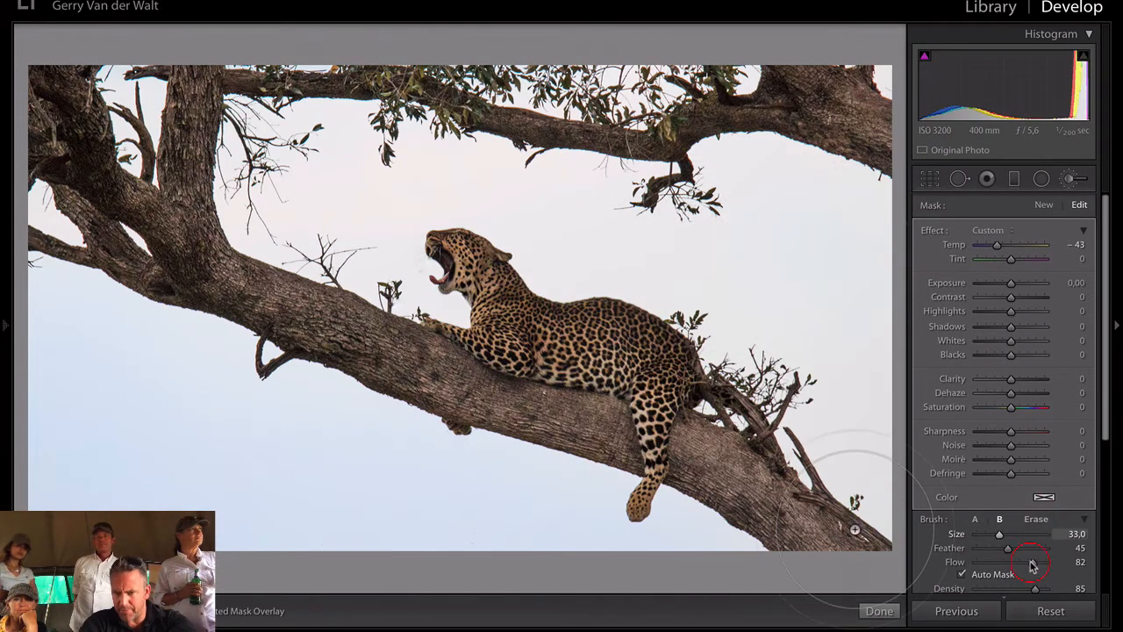
Raise the brush Flow and Density to 100, brush the cool tint over the remaining sky, and compare the photo before and after.
left_click_drag(1032, 561, 1048, 563)
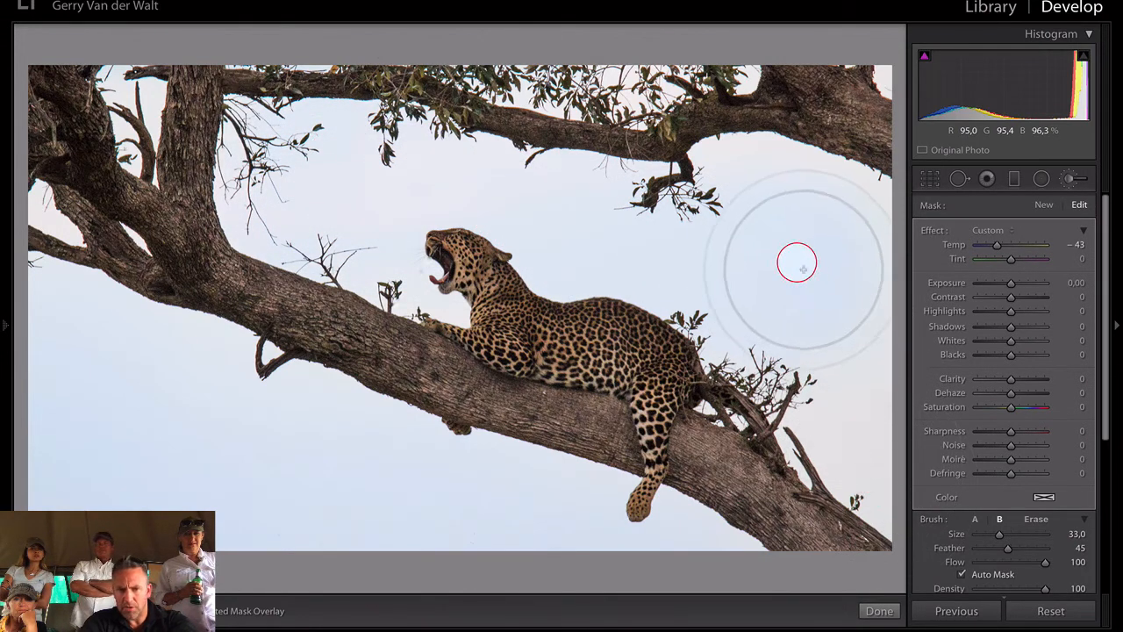
right_click(53, 215)
key("Escape")
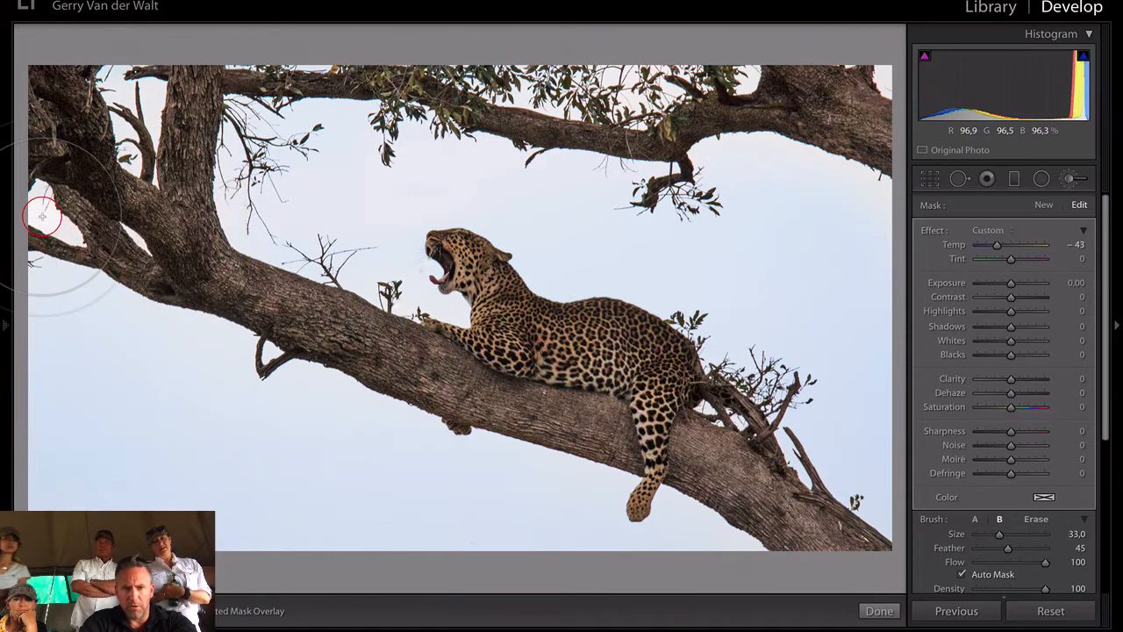
key("y")
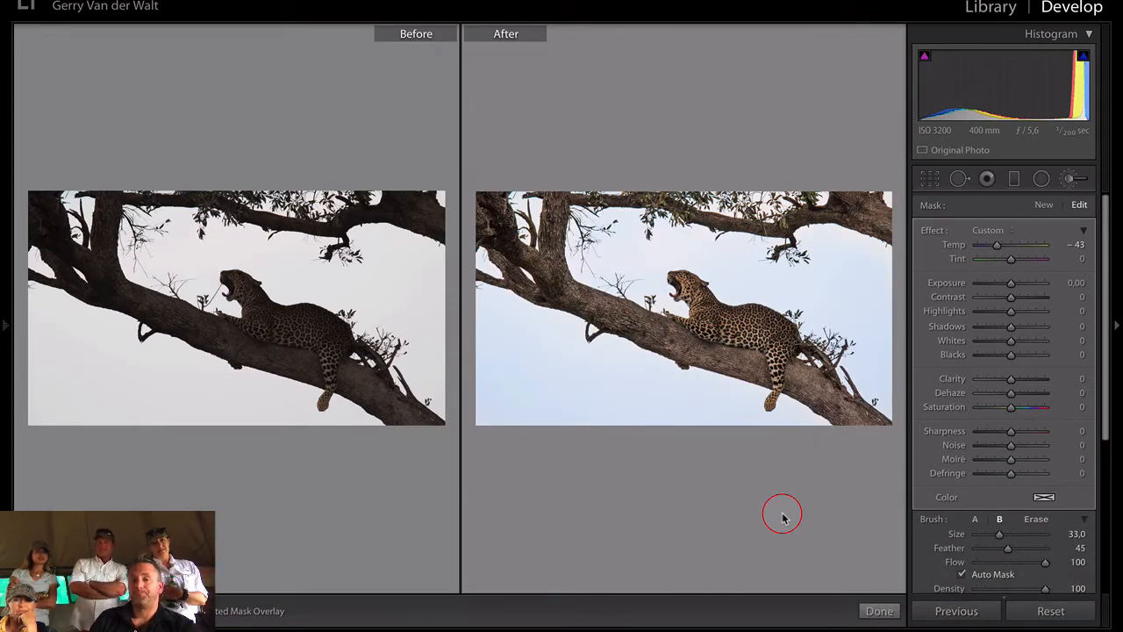
Select the tree-and-clouds, leopard and two-lion photos in the Library grid and open the export settings for them.
key("g")
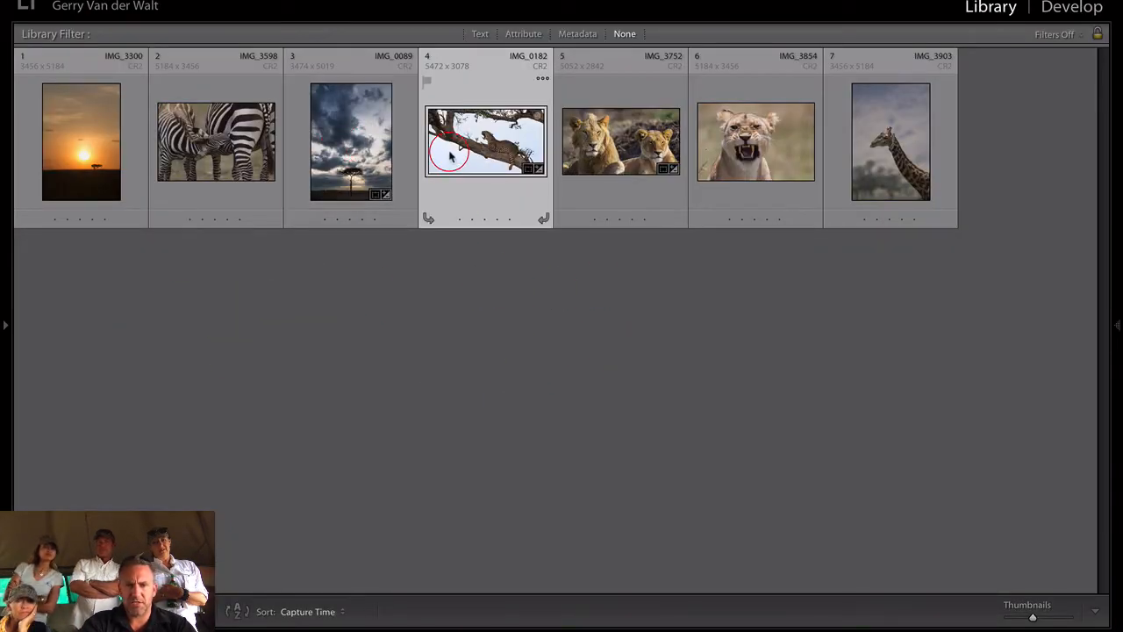
left_click(344, 154, "super")
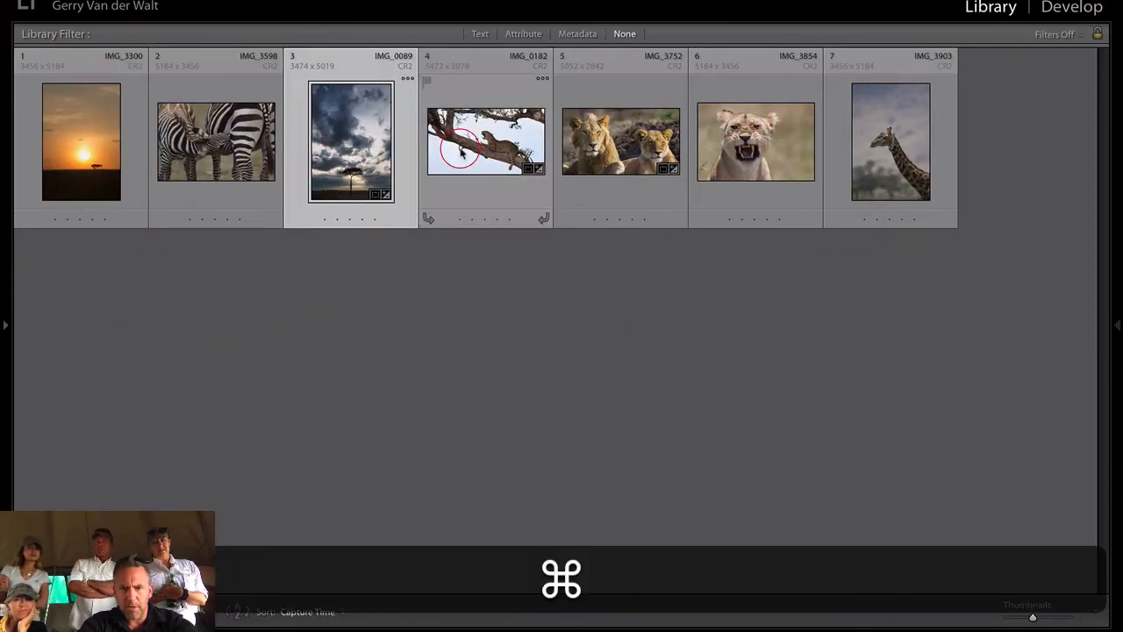
left_click(627, 151, "super")
right_click(627, 151)
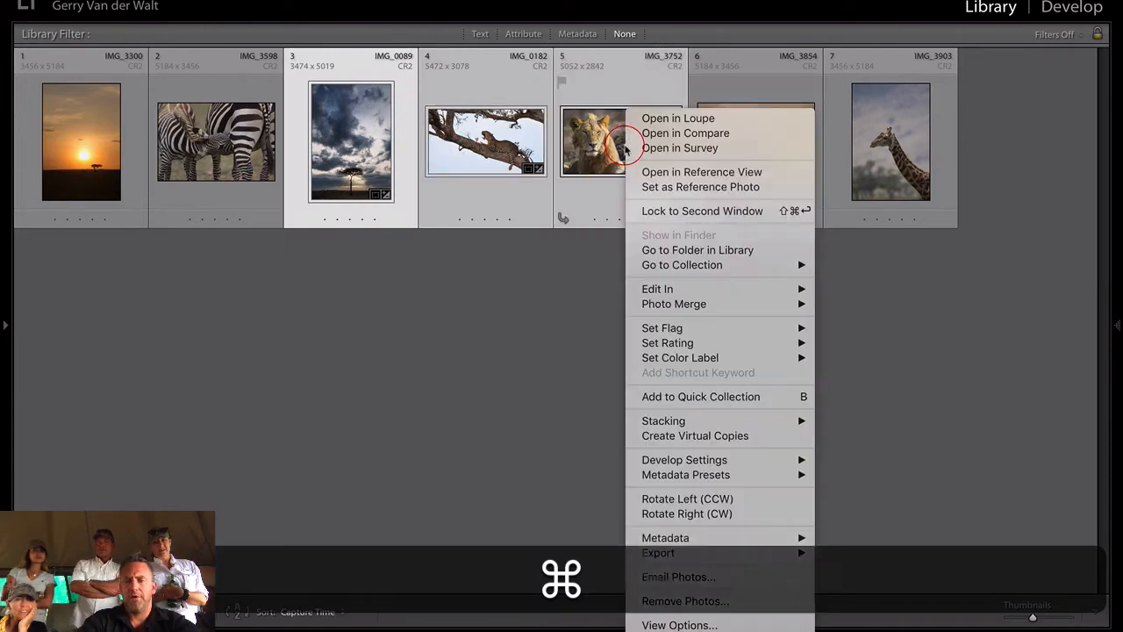
mouse_move(732, 552)
left_click(882, 446)
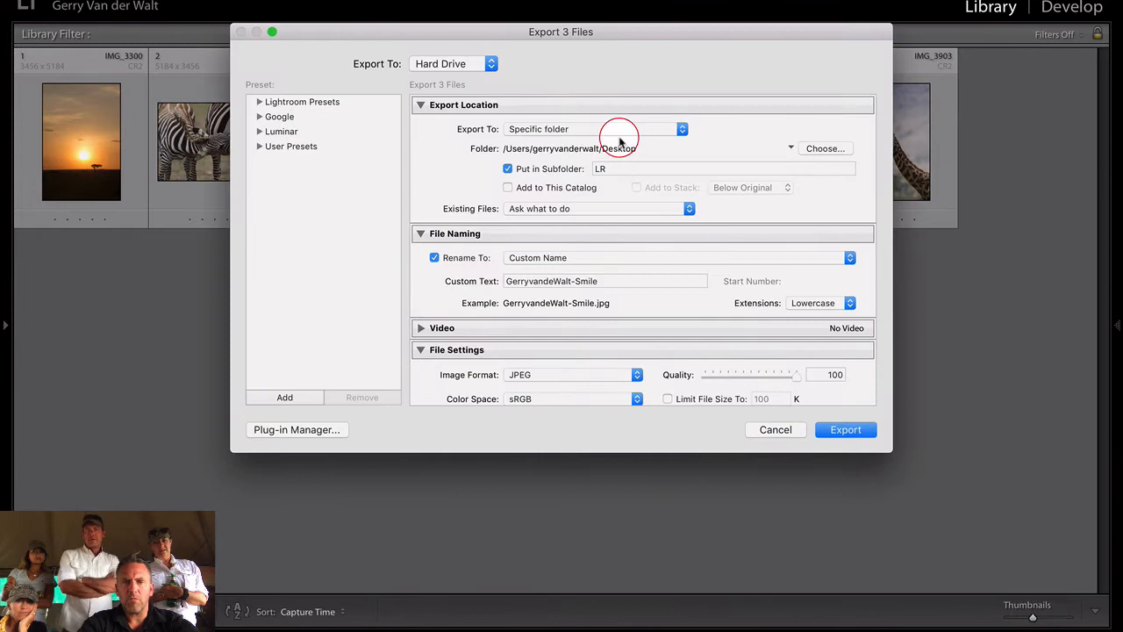
Set the export folder to the Seagate Exp drive.
left_click(825, 149)
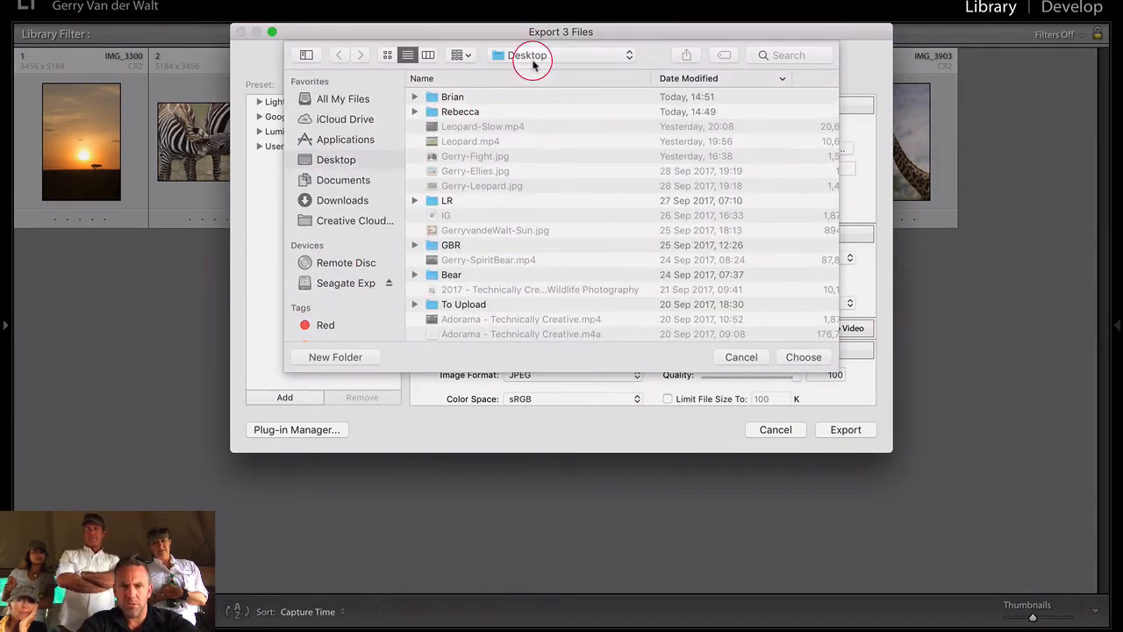
left_click(459, 98)
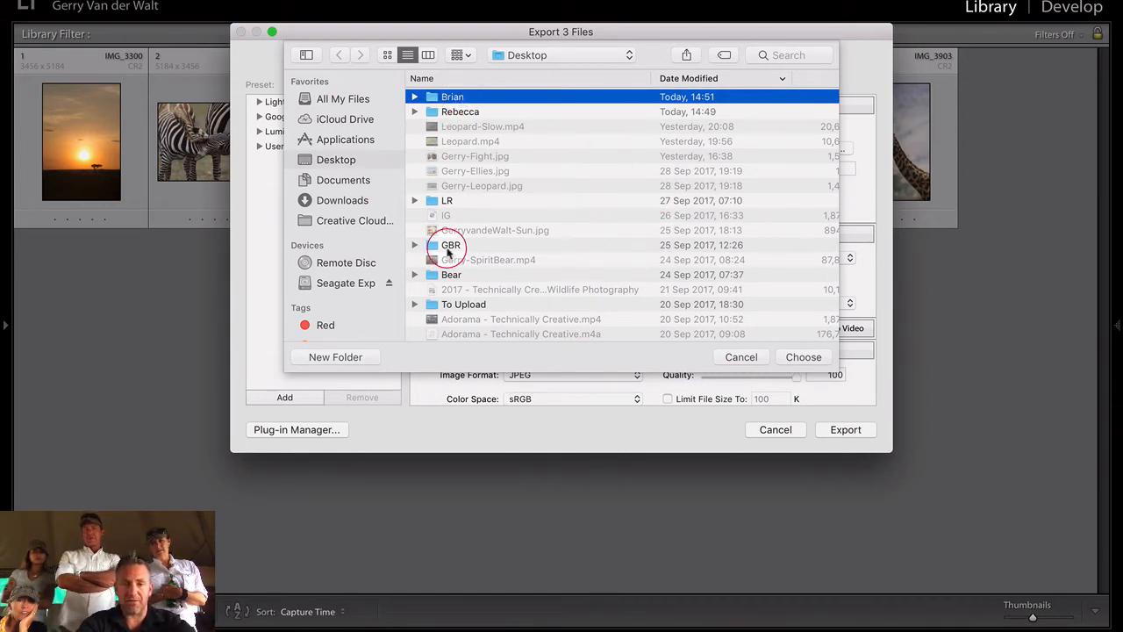
left_click(347, 282)
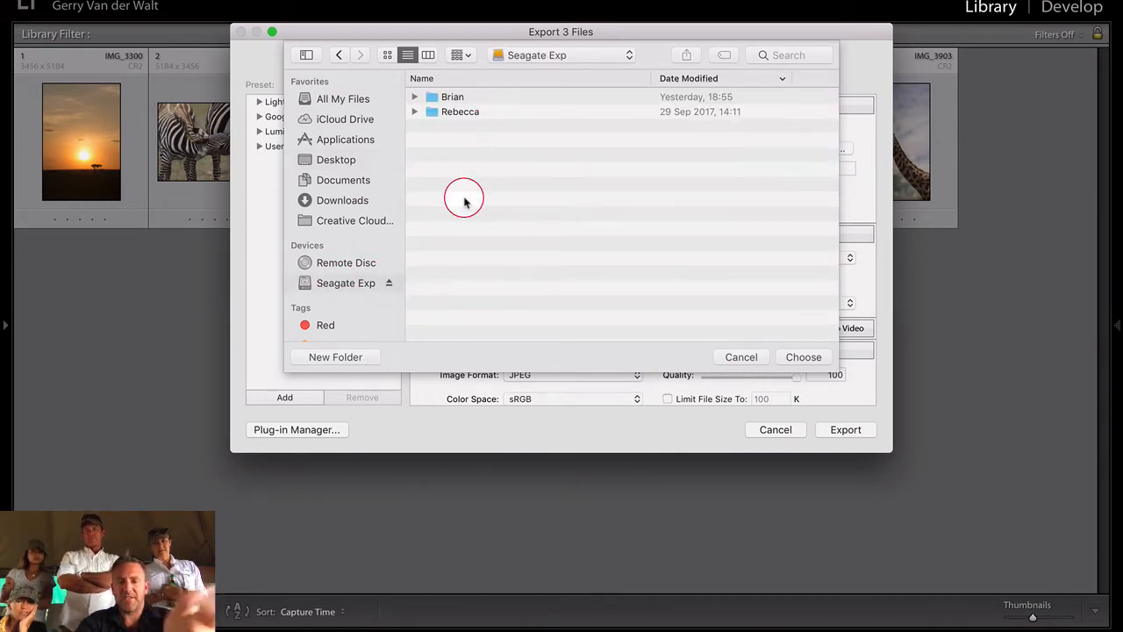
left_click(800, 356)
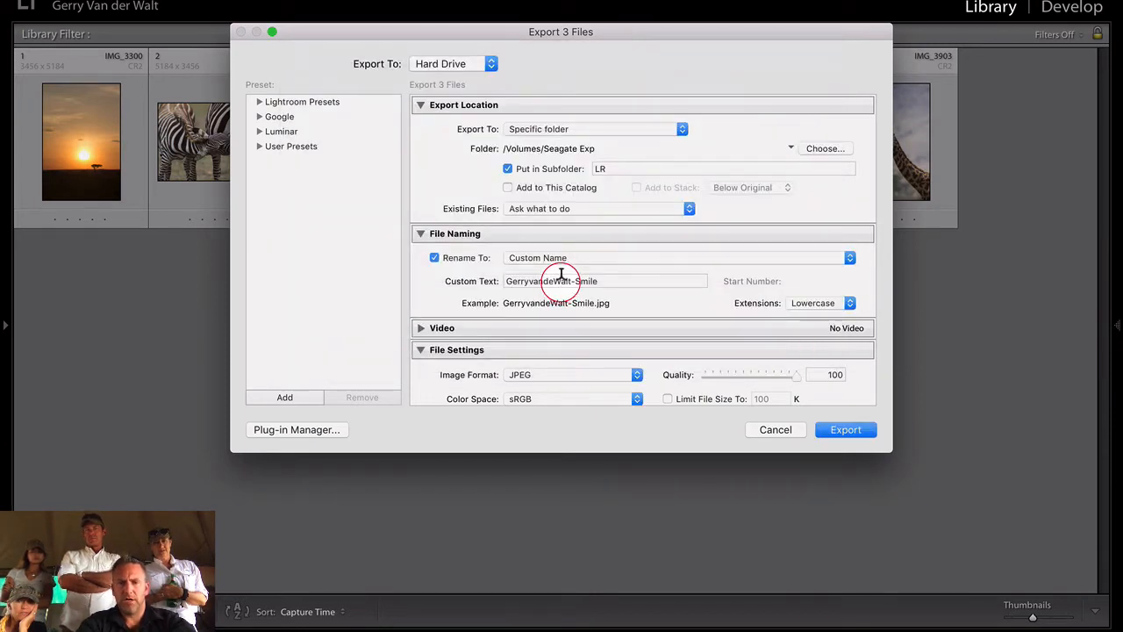
Set the custom file name text for the exported files to LR-Examples.
triple_click(560, 280)
type("LR-E")
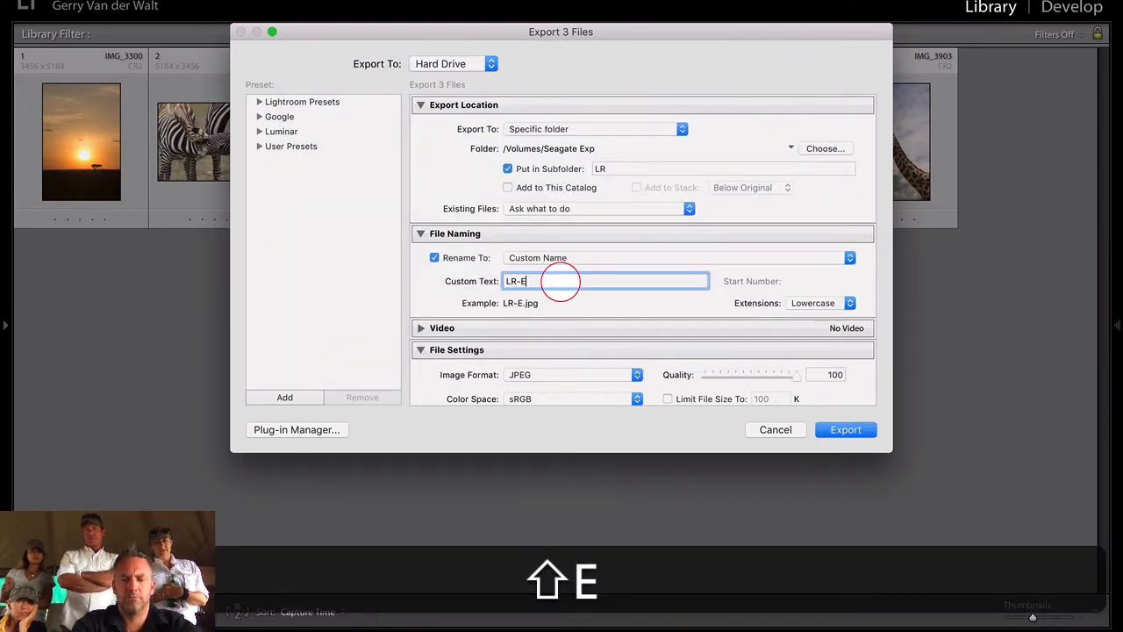
type("xamples")
Turn off Resize to Fit and set the export resolution to 300 pixels per inch.
scroll(560, 280, "down", 2)
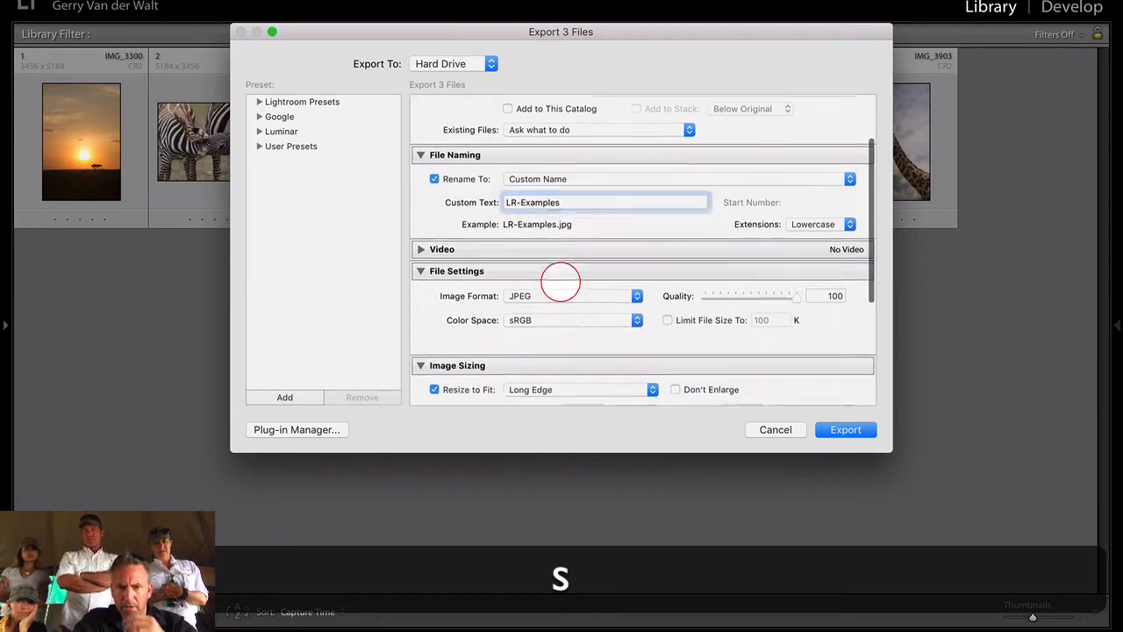
scroll(560, 280, "down", 3)
left_click(433, 297)
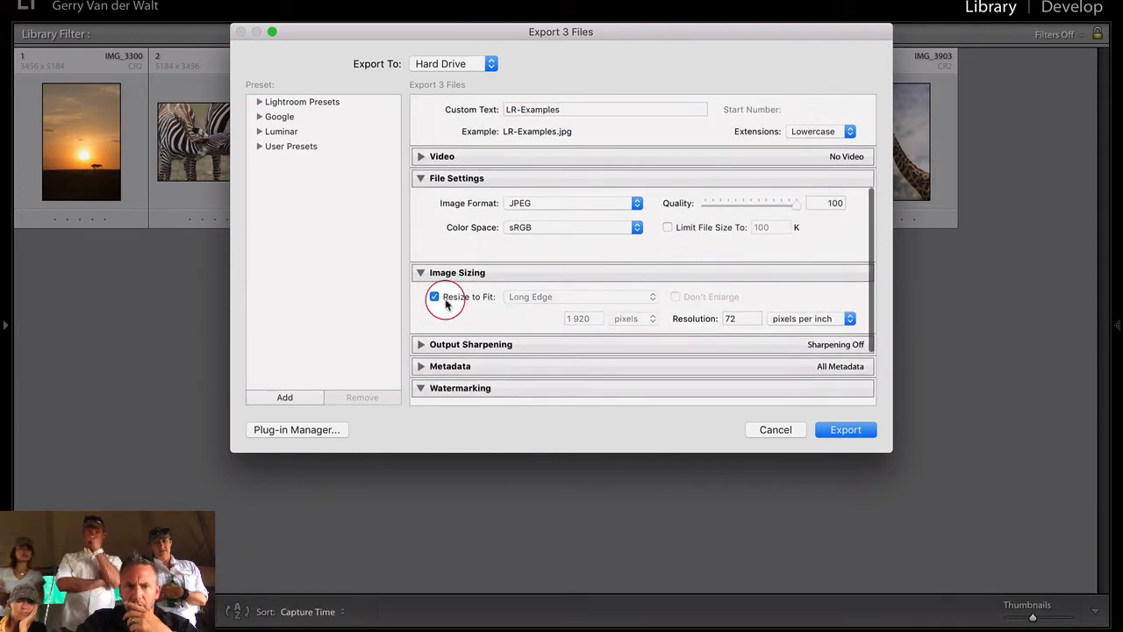
double_click(732, 319)
type("300")
Turn off the watermark, set the after-export action to Do nothing, and export the three photos.
scroll(569, 311, "down", 3)
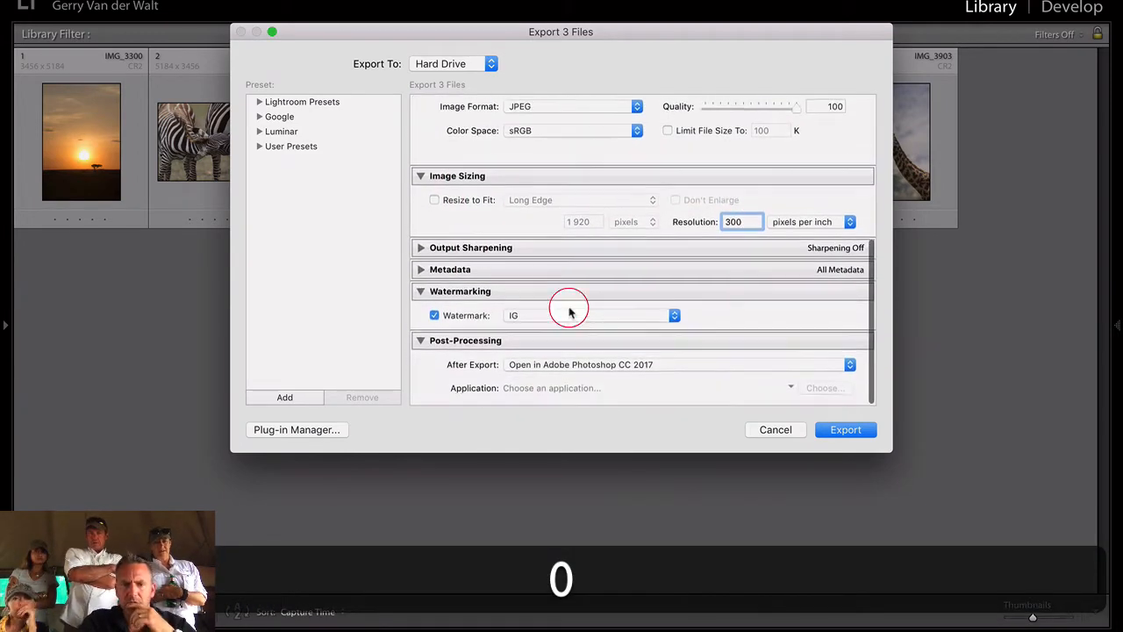
left_click(434, 315)
left_click(544, 365)
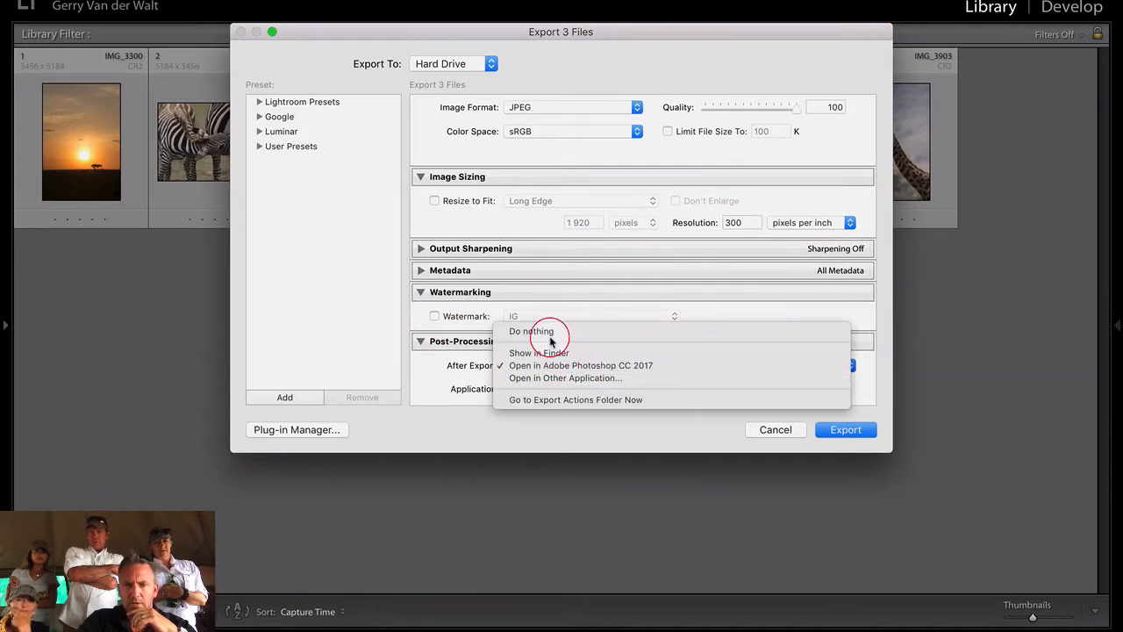
left_click(545, 332)
left_click(840, 432)
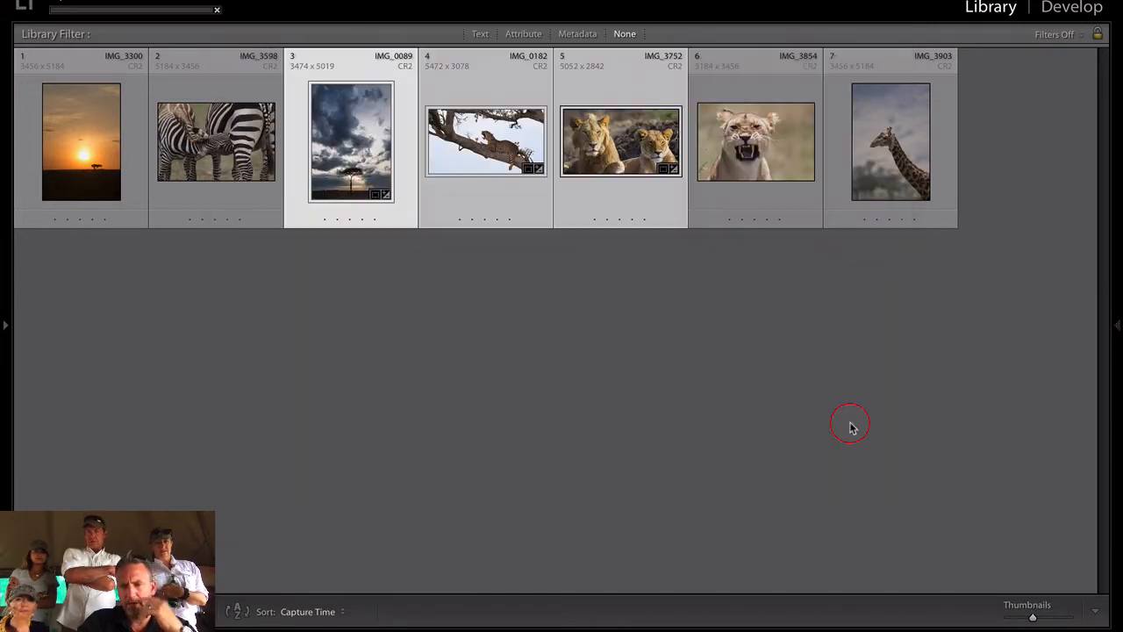
Clear the photo selection and enlarge the Library grid thumbnails.
left_click(316, 200)
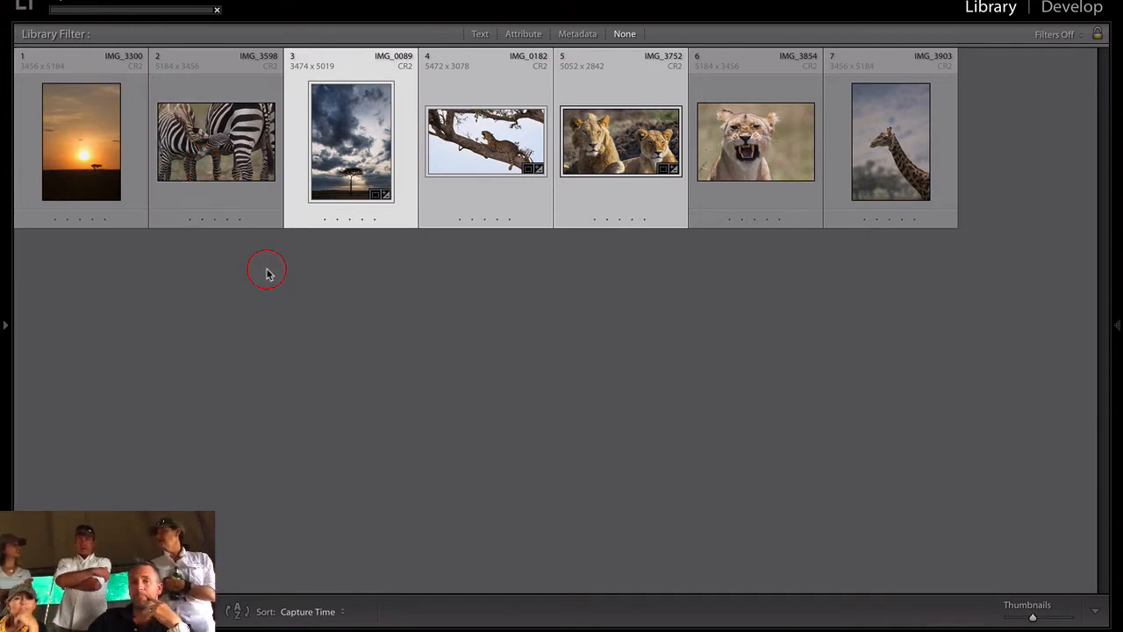
left_click(505, 311)
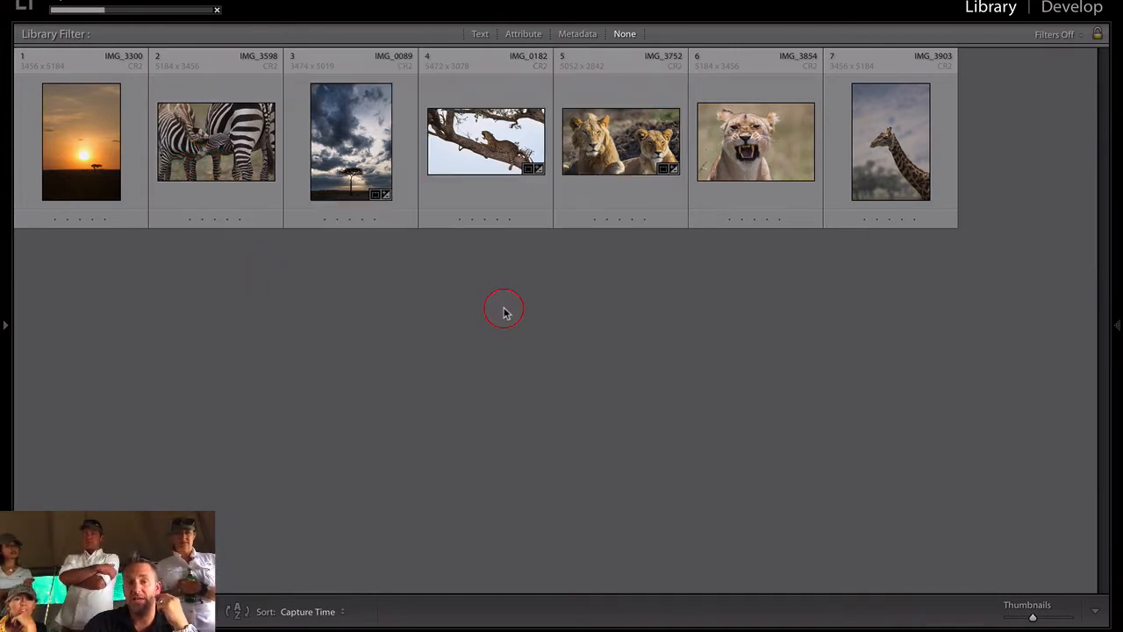
key("equal")
key("equal")
key("equal")
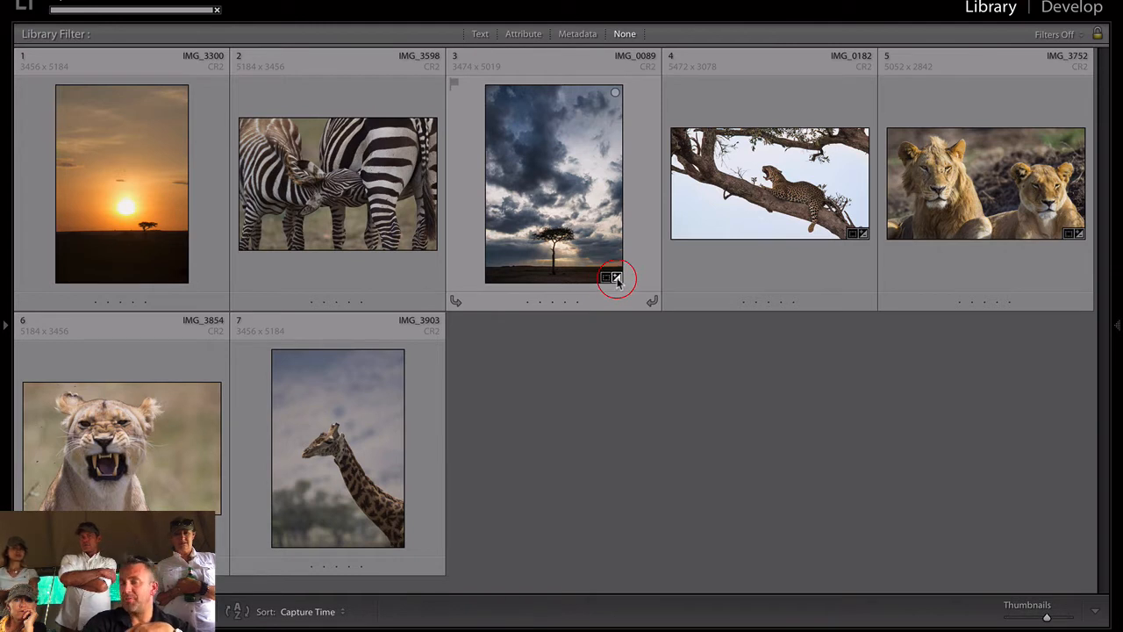
Open the lone tree photo in Develop and show its Basic adjustments.
left_click(554, 208)
key("d")
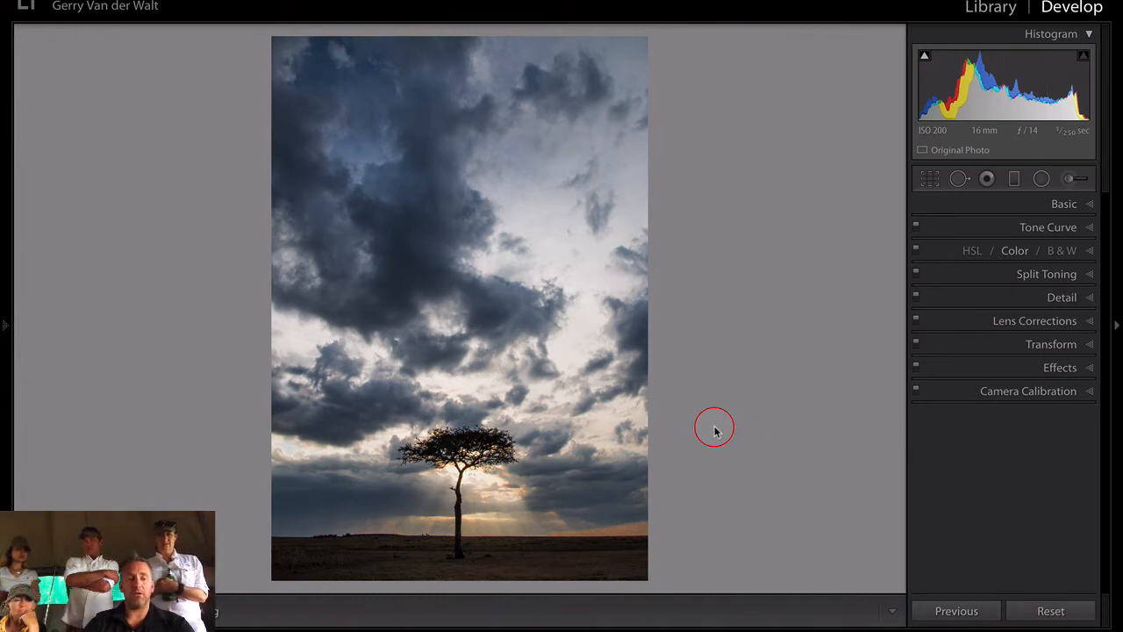
left_click(1089, 205)
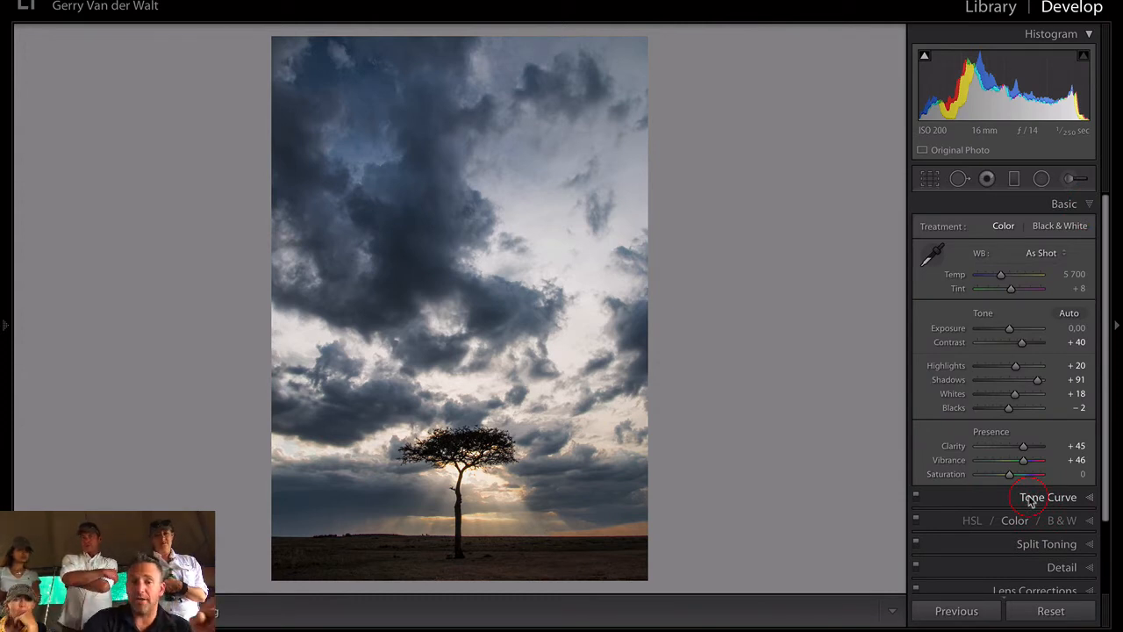
Switch to the desktop and open the LR folder on the Seagate Exp drive in Finder.
key("ctrl+Up")
left_click(699, 13)
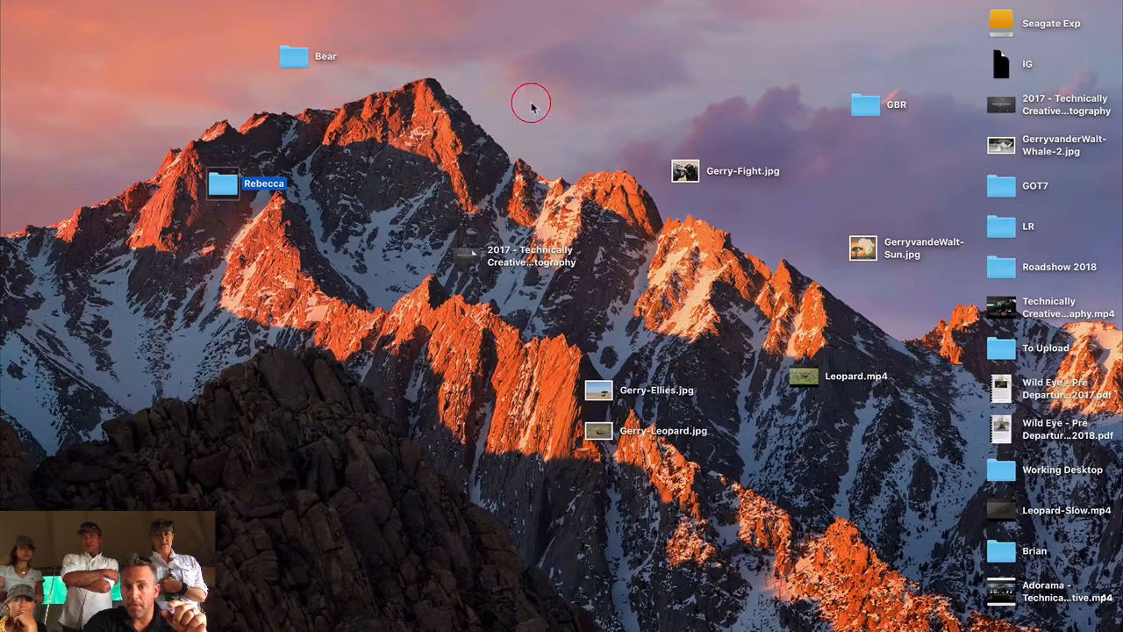
double_click(1001, 23)
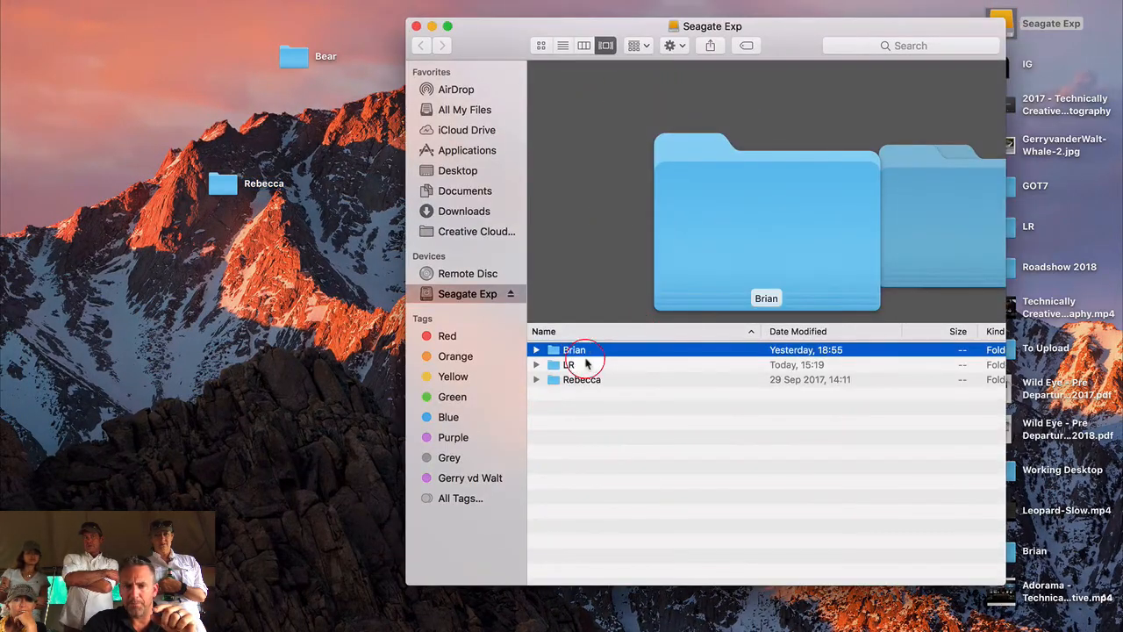
double_click(566, 365)
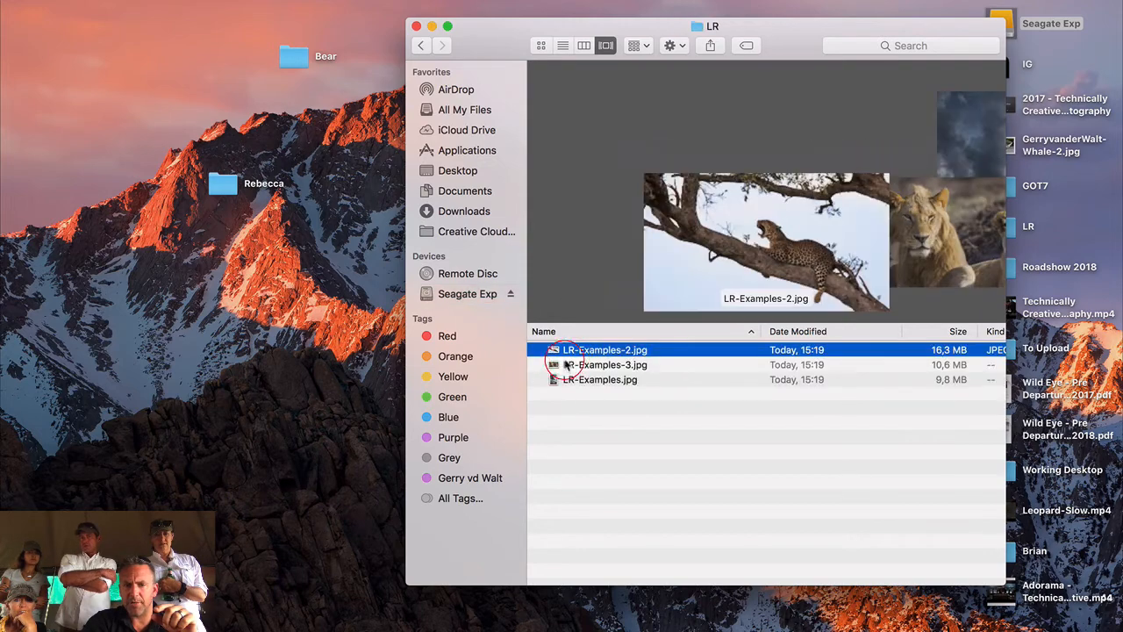
Preview the exported LR-Examples JPEGs one after another and close the preview.
key("space")
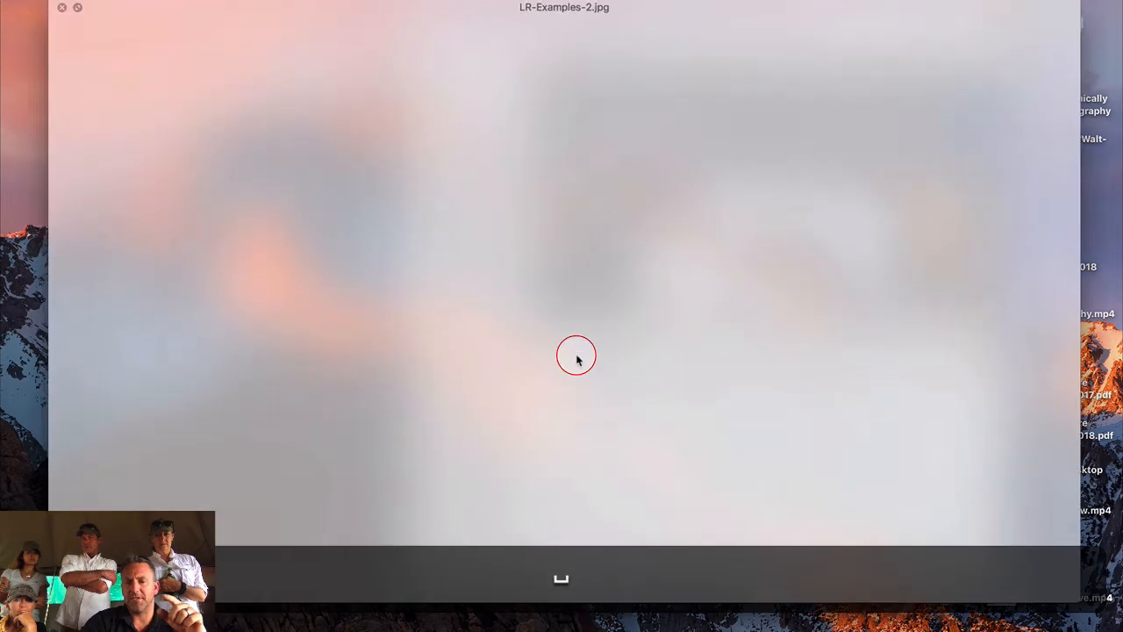
key("Down")
key("Down")
key("Down")
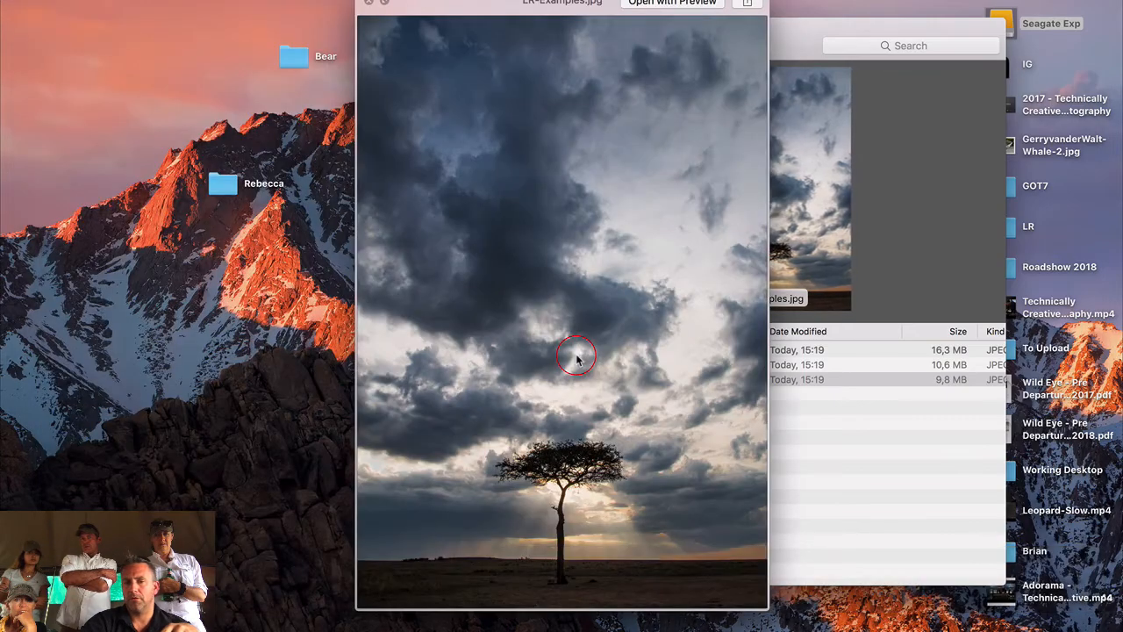
left_click(368, 3)
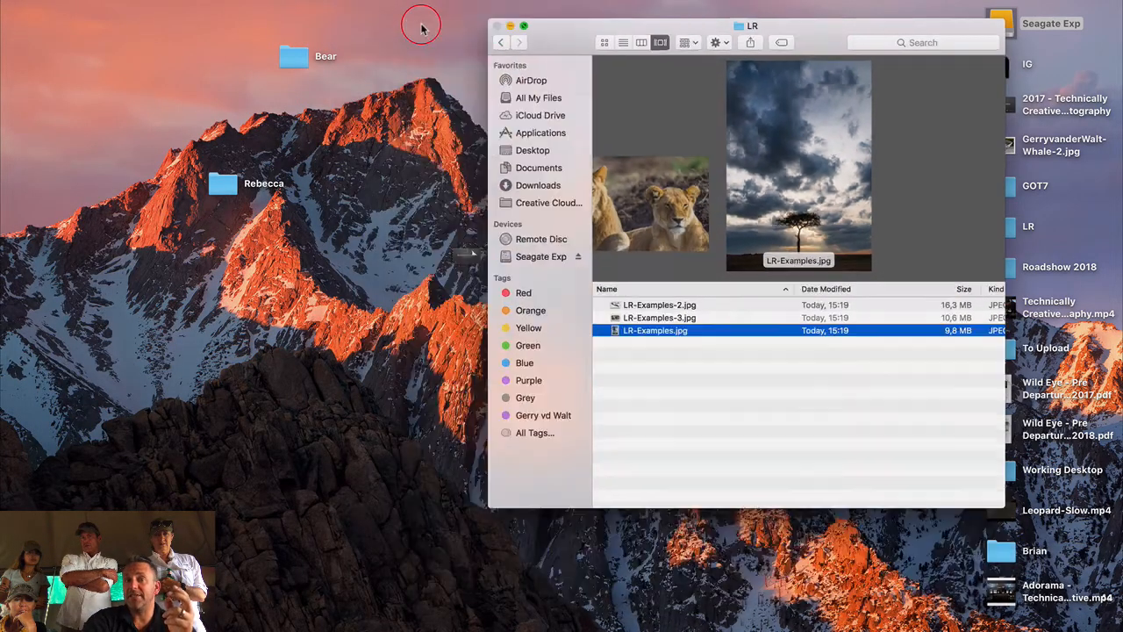
Switch back to Lightroom, return to the Library grid, and open the zebra photo in Develop.
key("ctrl+Up")
left_click(586, 7)
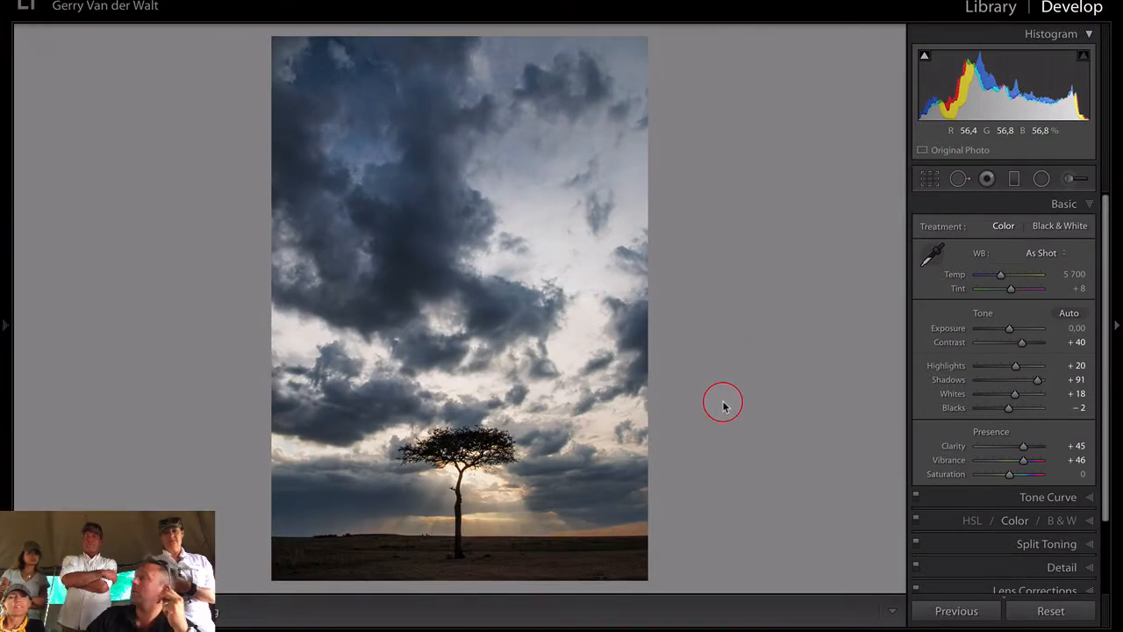
key("g")
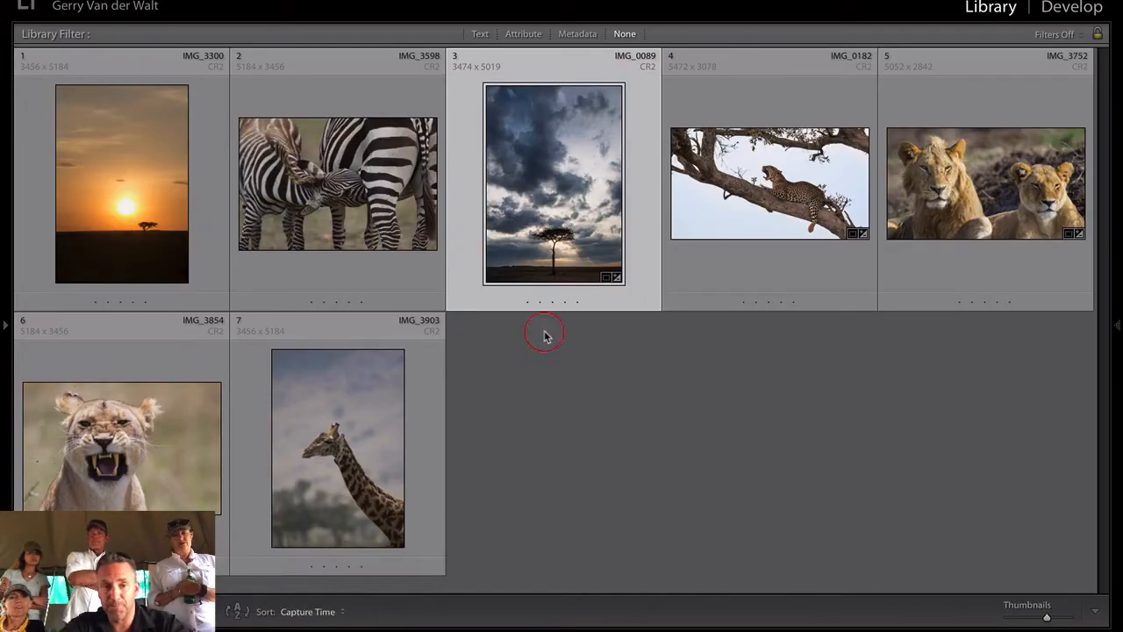
left_click(382, 176)
double_click(382, 176)
key("d")
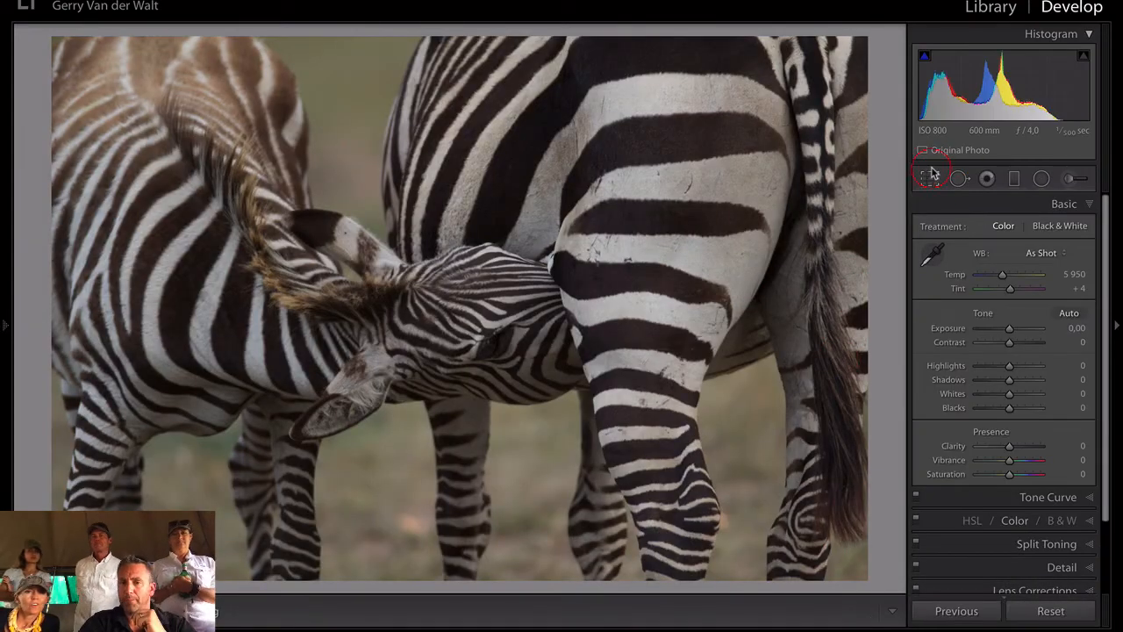
Crop the zebra photo slightly tighter, shift the picture within the crop frame, and apply the crop.
left_click(930, 179)
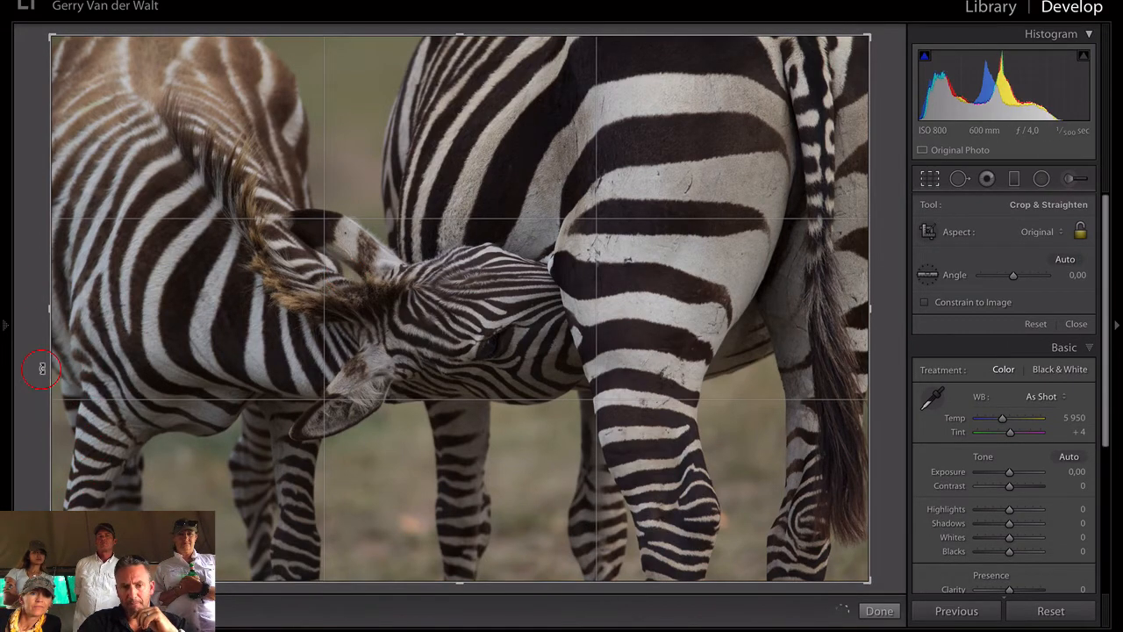
right_click(54, 38)
left_click(97, 43)
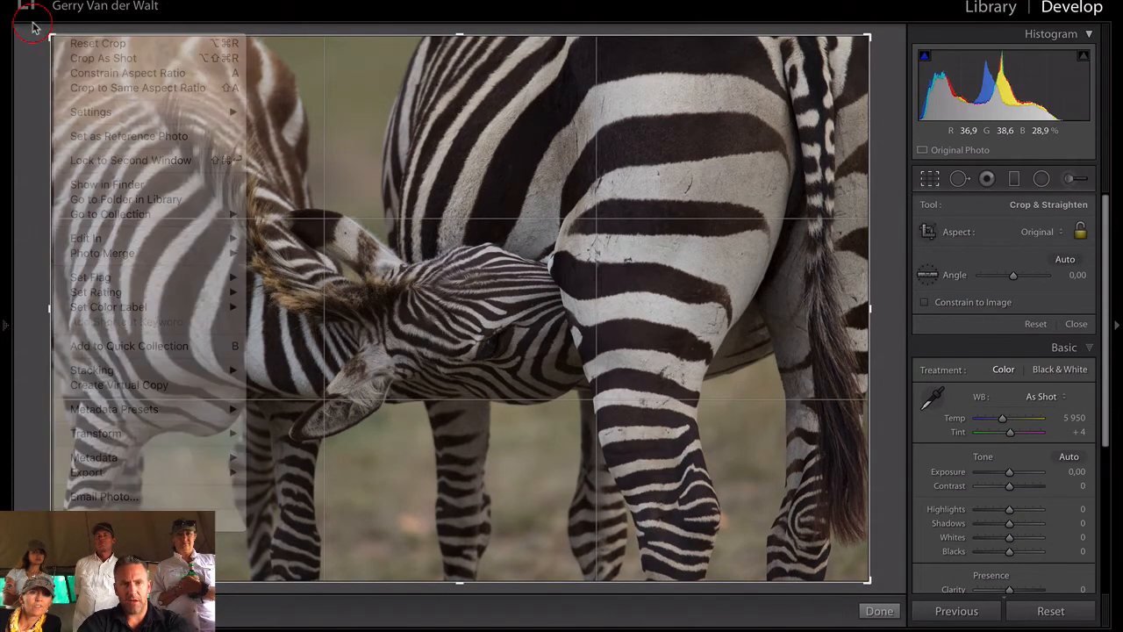
left_click_drag(51, 37, 65, 50)
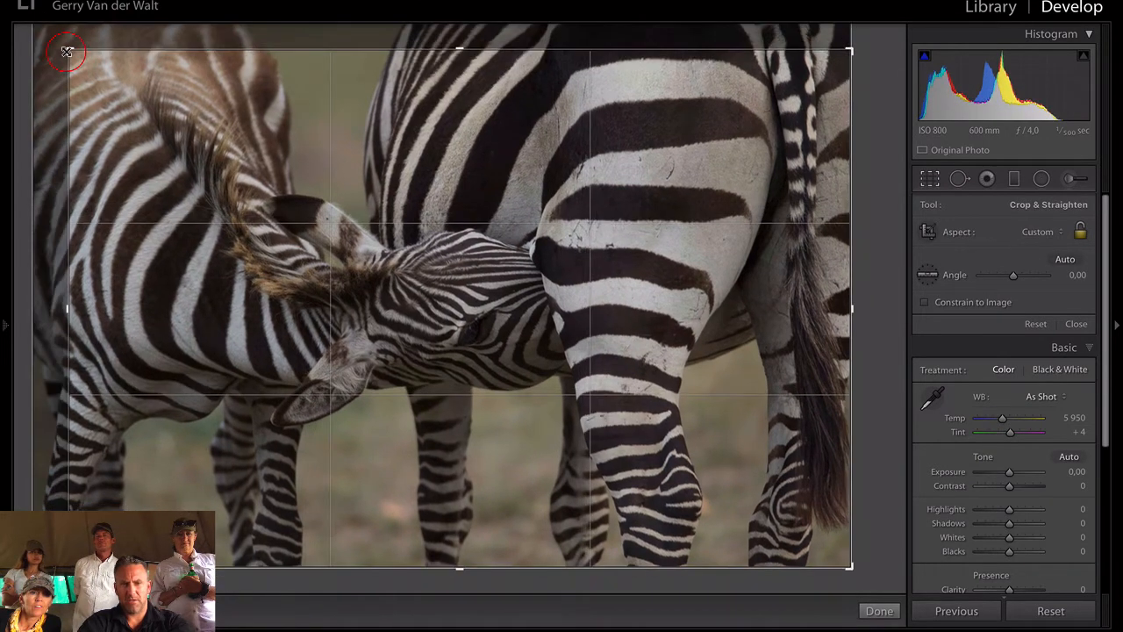
left_click_drag(351, 212, 351, 226)
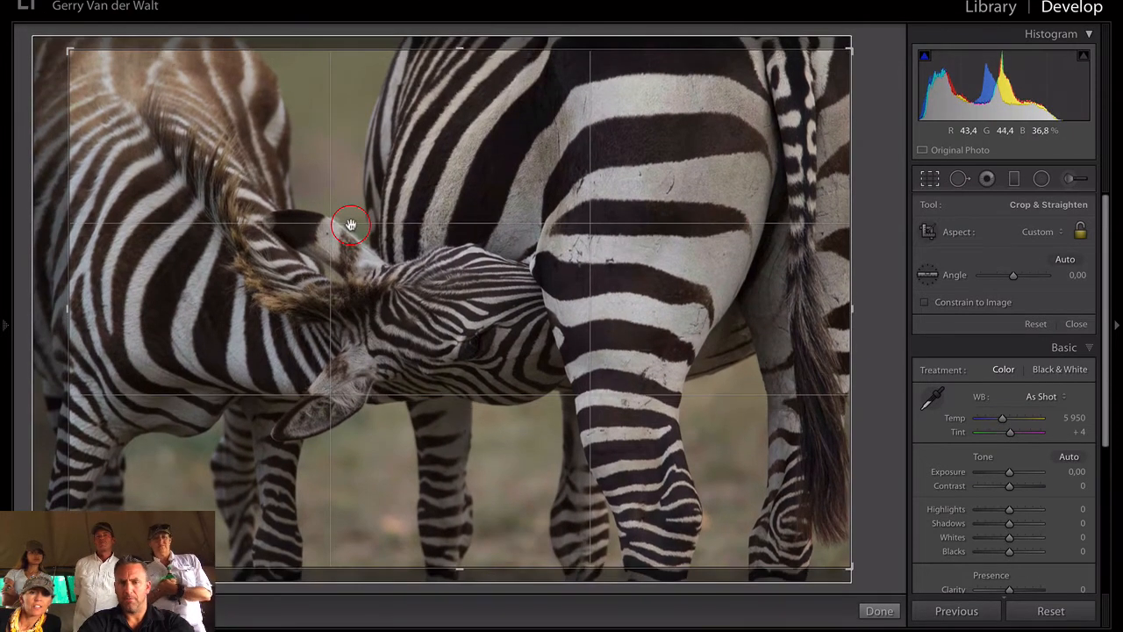
key("Return")
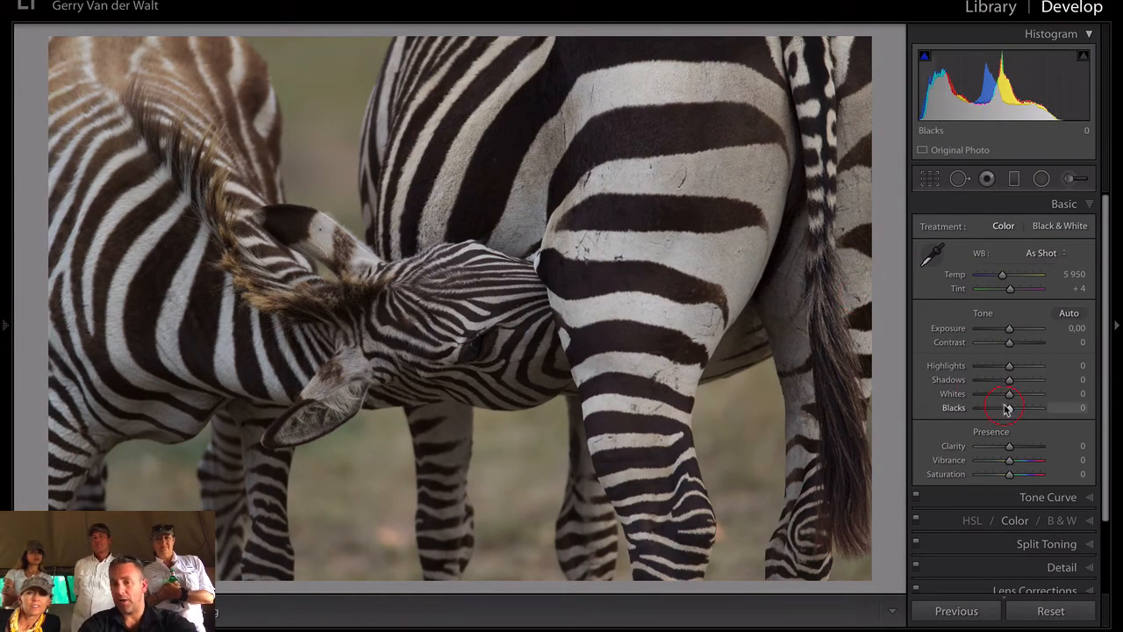
Check the cropped photo for dust spots using the Spot Removal tool's spot visualization, and close the tool.
left_click(561, 338)
key("q")
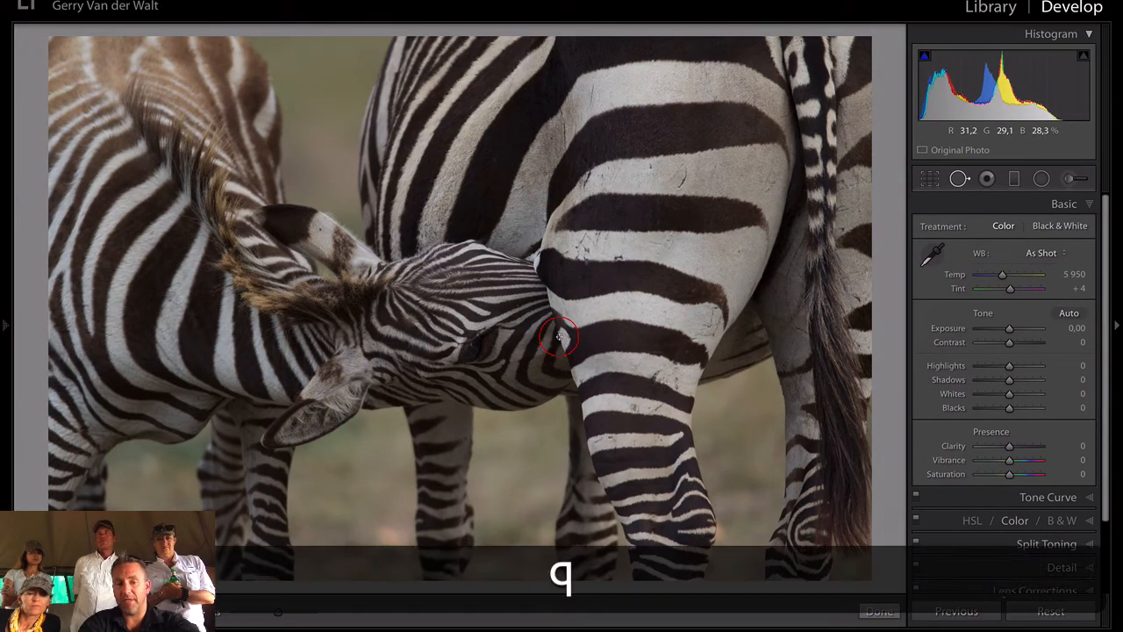
key("a")
key("q")
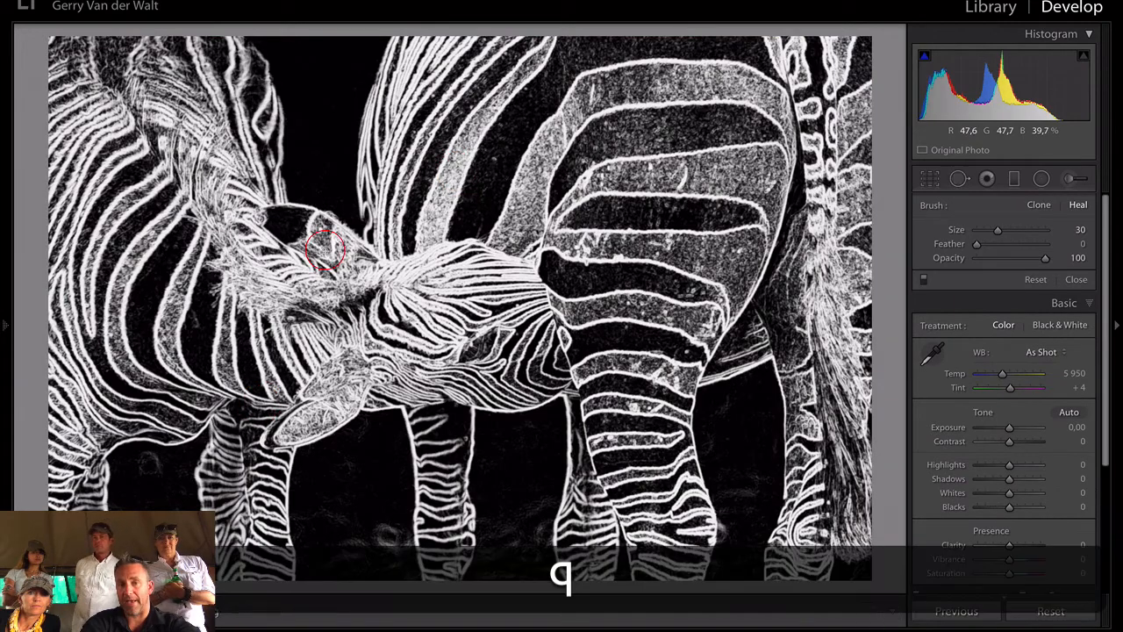
Set Blacks to −2 and Whites to +62, and compare the zebra photo before and after.
left_click(1008, 410)
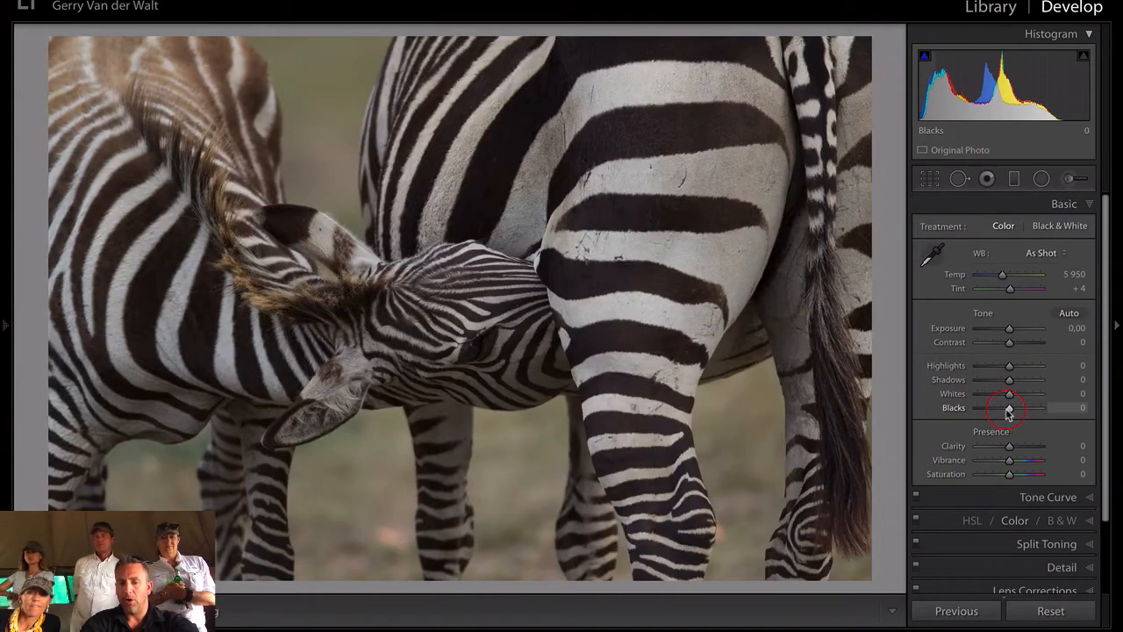
key("alt")
left_click_drag(1008, 415, 1031, 406)
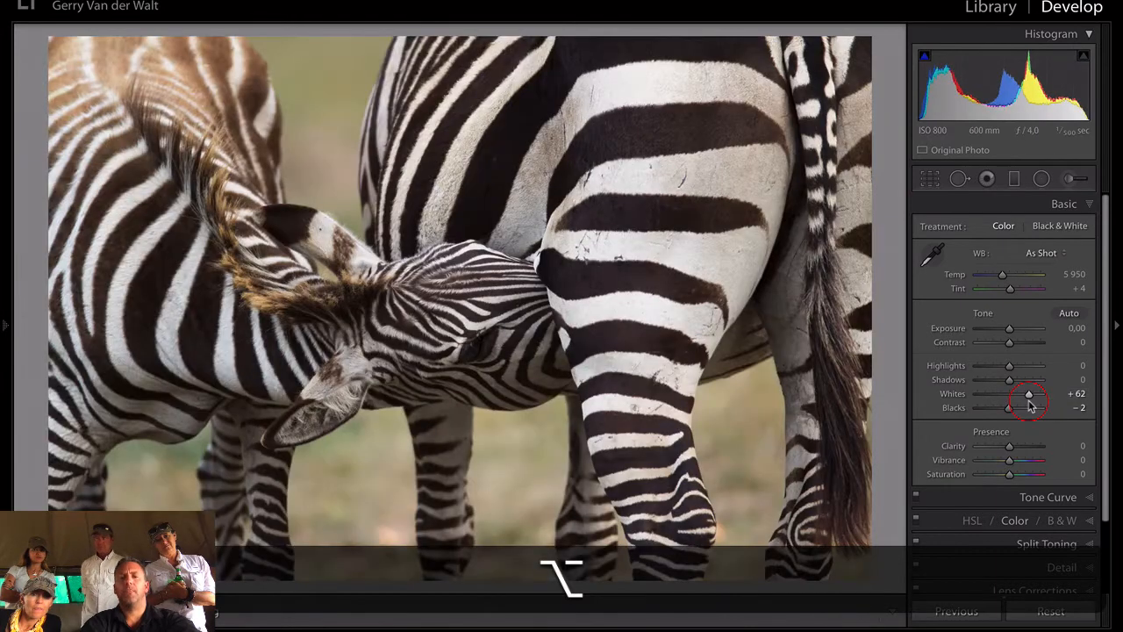
key("y")
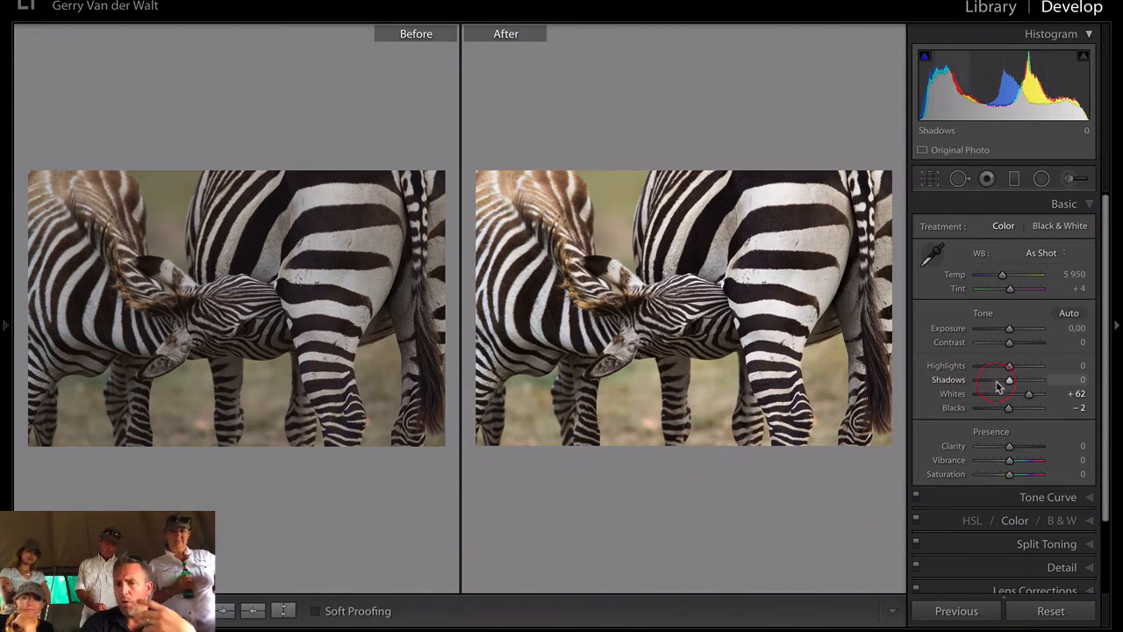
key("y")
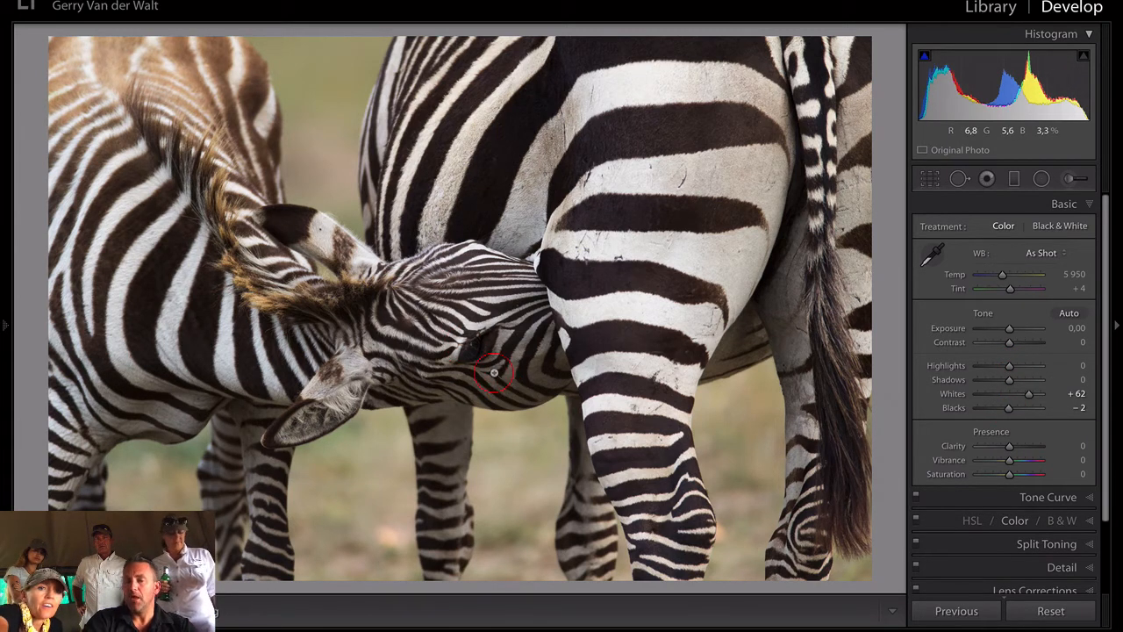
Try lifting the Shadows and reset them, and set Highlights to −45.
left_click_drag(1024, 380, 1036, 381)
double_click(1036, 382)
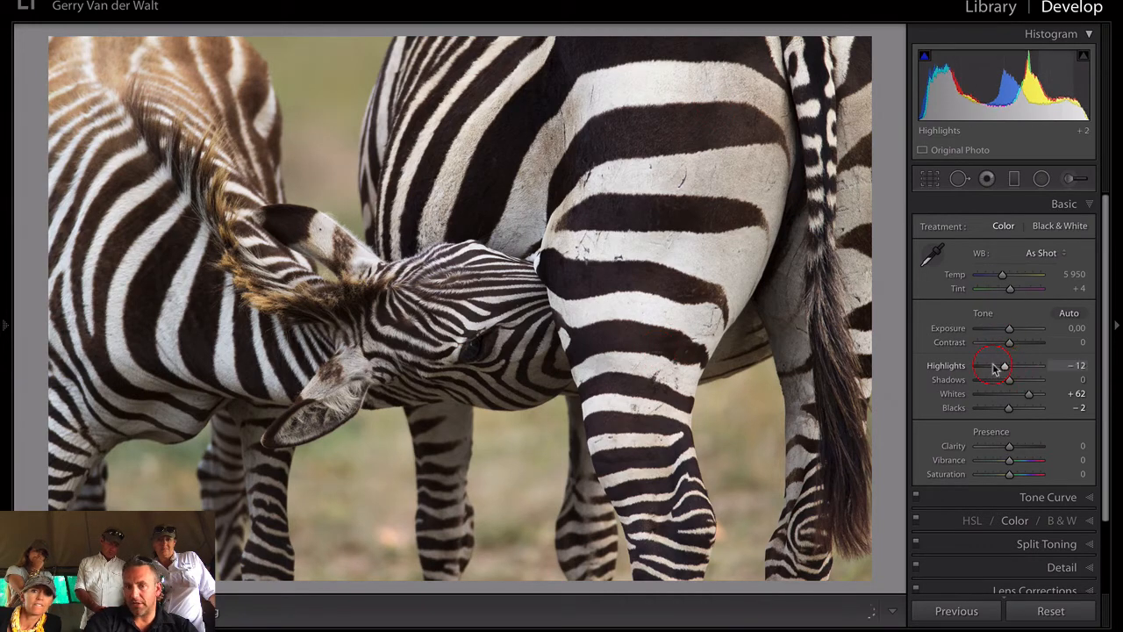
left_click_drag(997, 369, 990, 369)
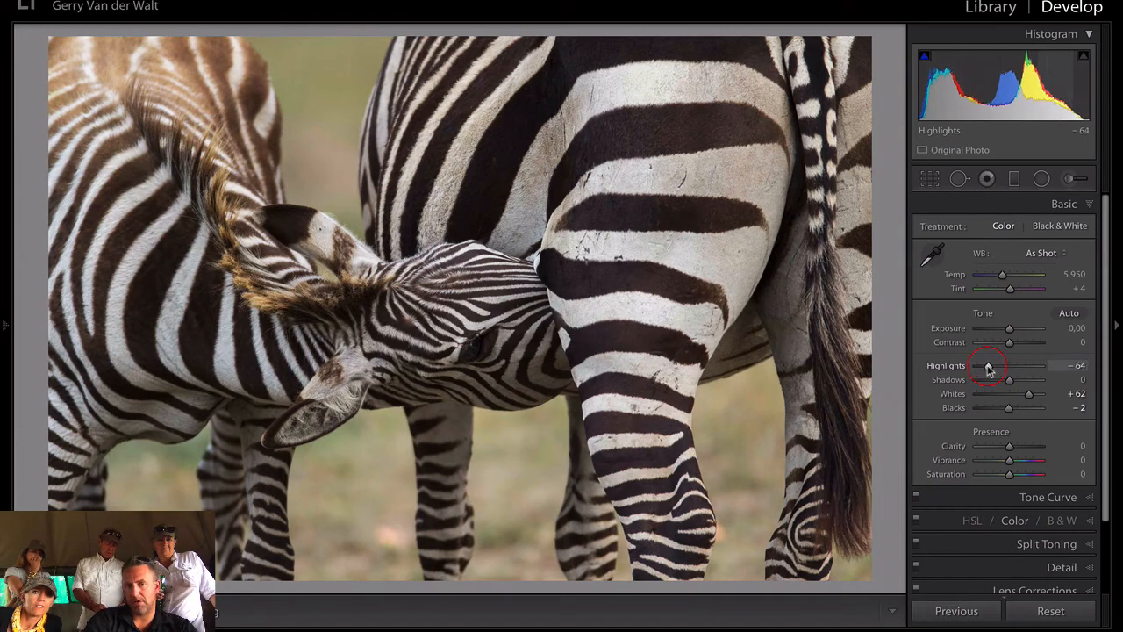
left_click_drag(990, 369, 974, 369)
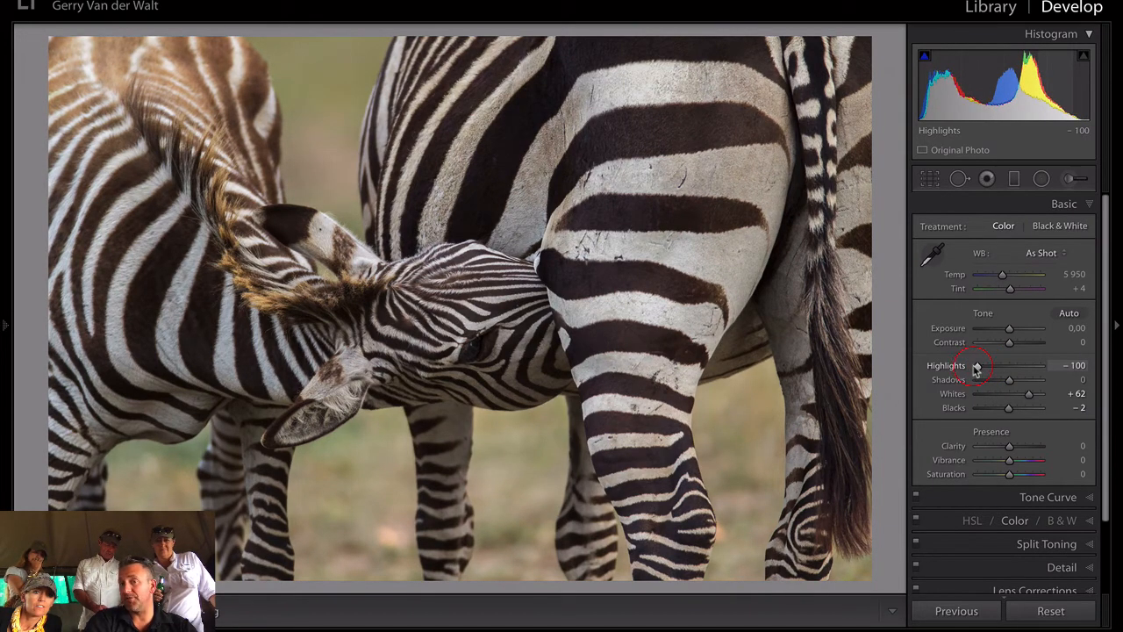
left_click_drag(977, 367, 994, 368)
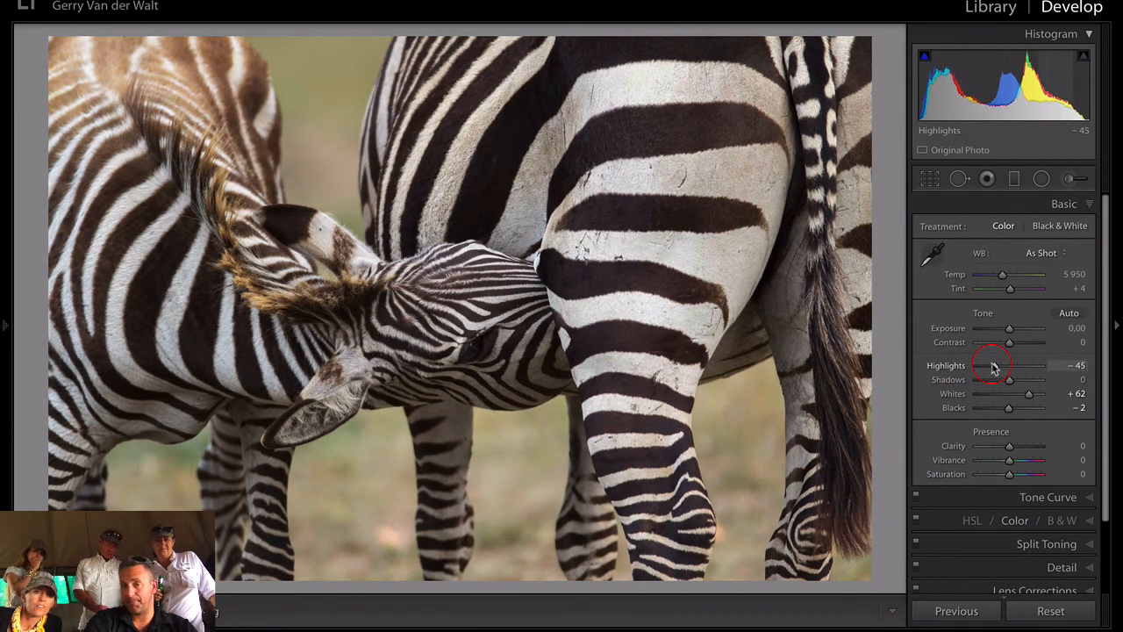
Set both Clarity and Vibrance to +22.
left_click(1008, 448)
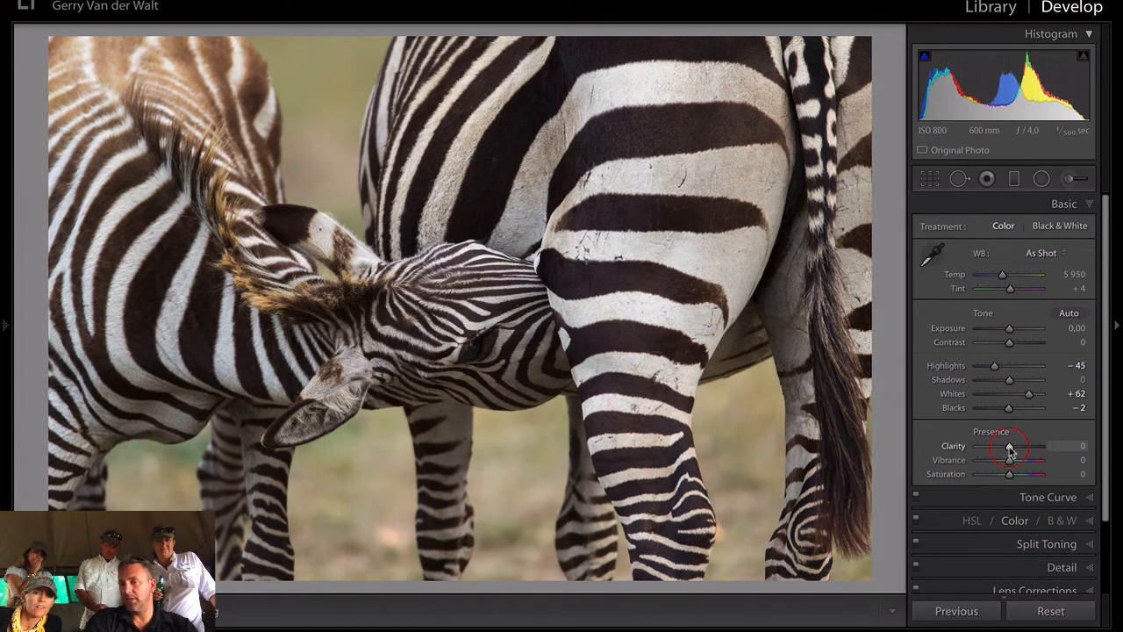
left_click_drag(1010, 449, 1017, 462)
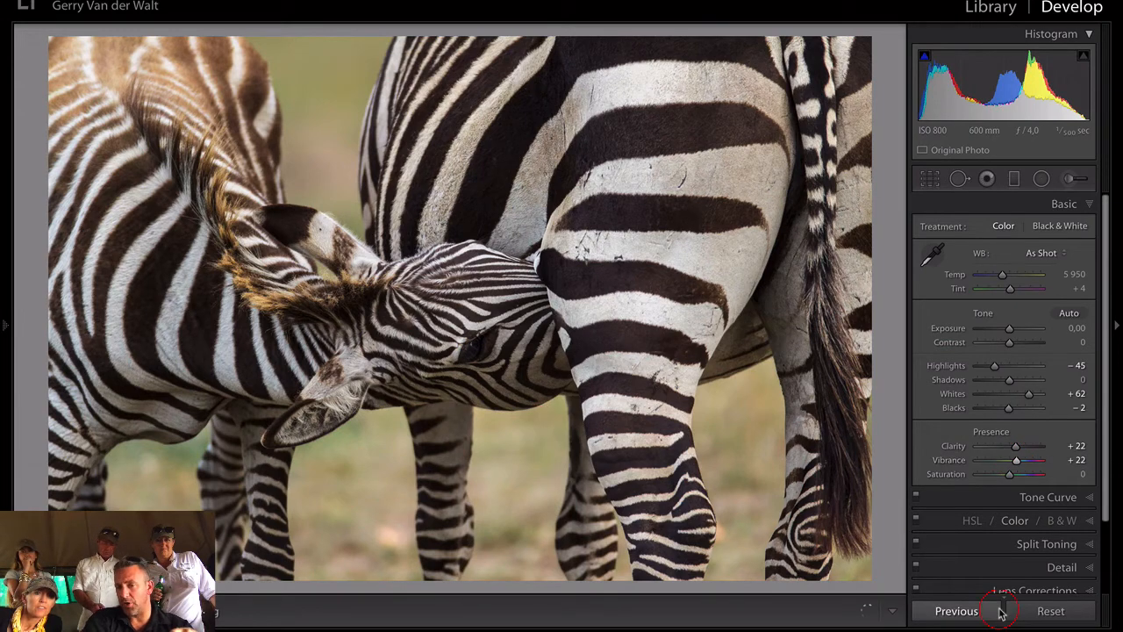
Adjust the green color range of the photo to Saturation +85 and Luminance −25.
left_click(1014, 521)
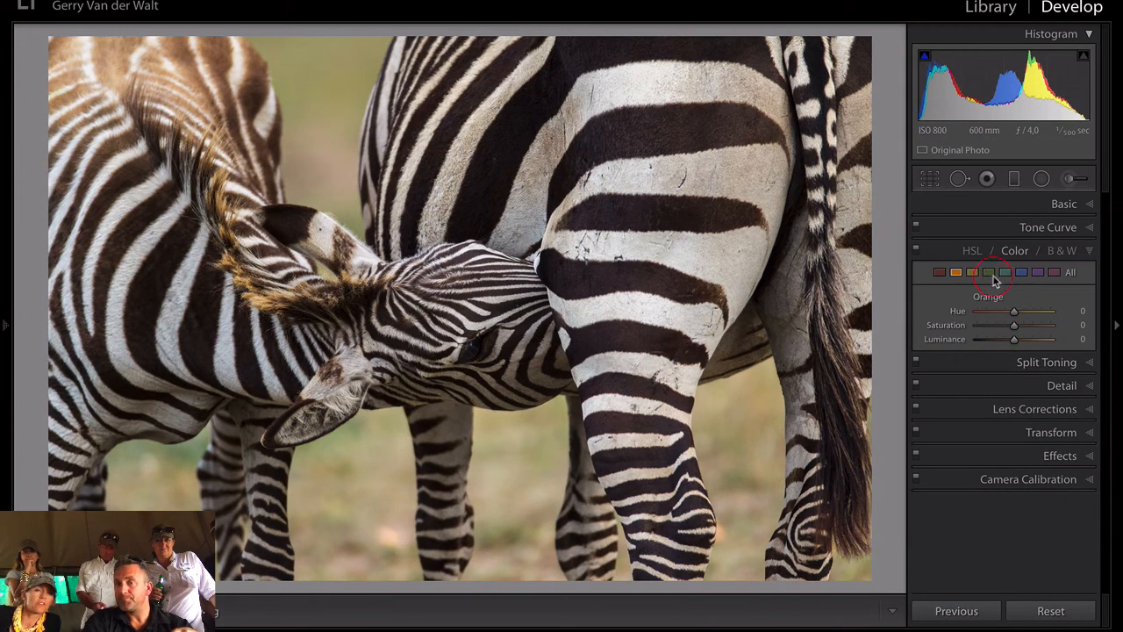
left_click(989, 273)
left_click_drag(1013, 331, 1046, 332)
left_click(1035, 326)
Compare the photo with and without the HSL color adjustments by switching them off and on.
left_click(916, 251)
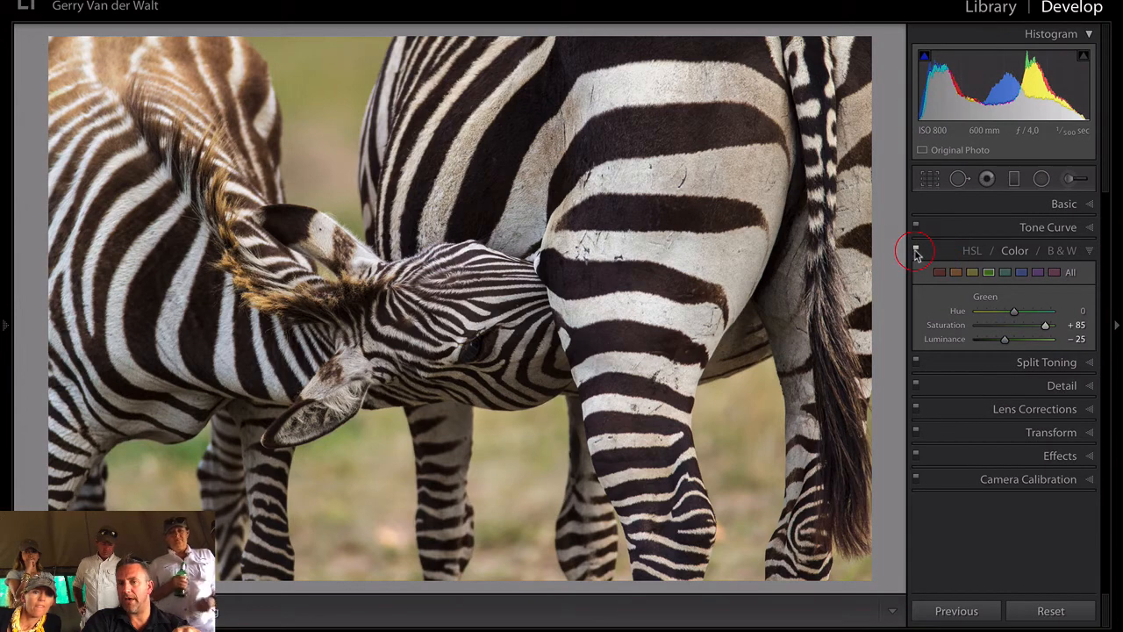
left_click(916, 252)
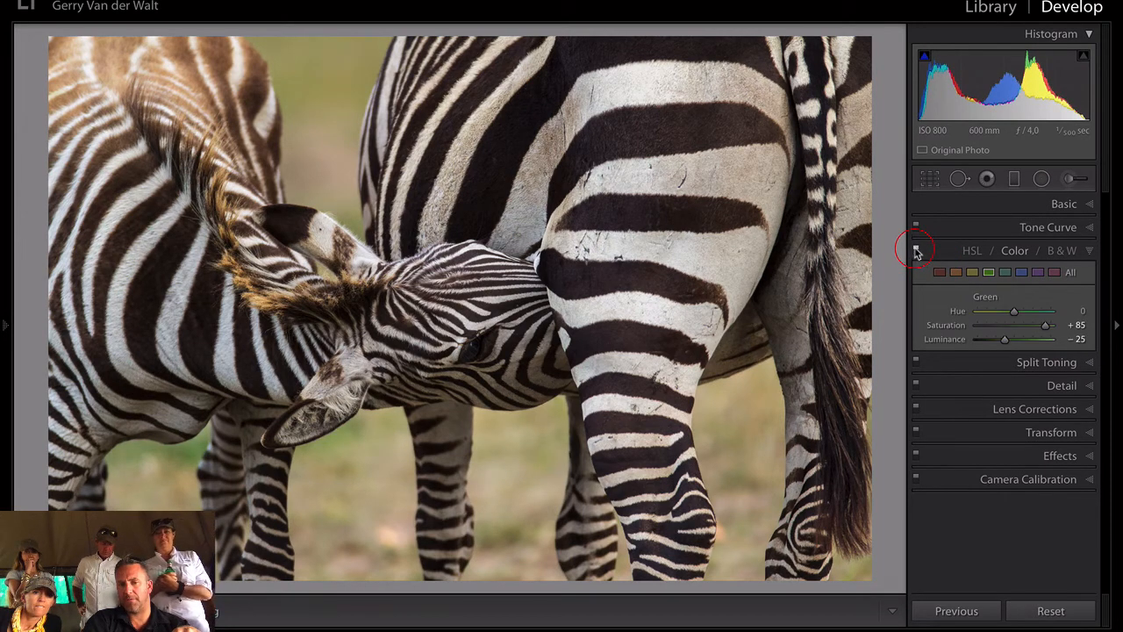
left_click(916, 252)
left_click(917, 252)
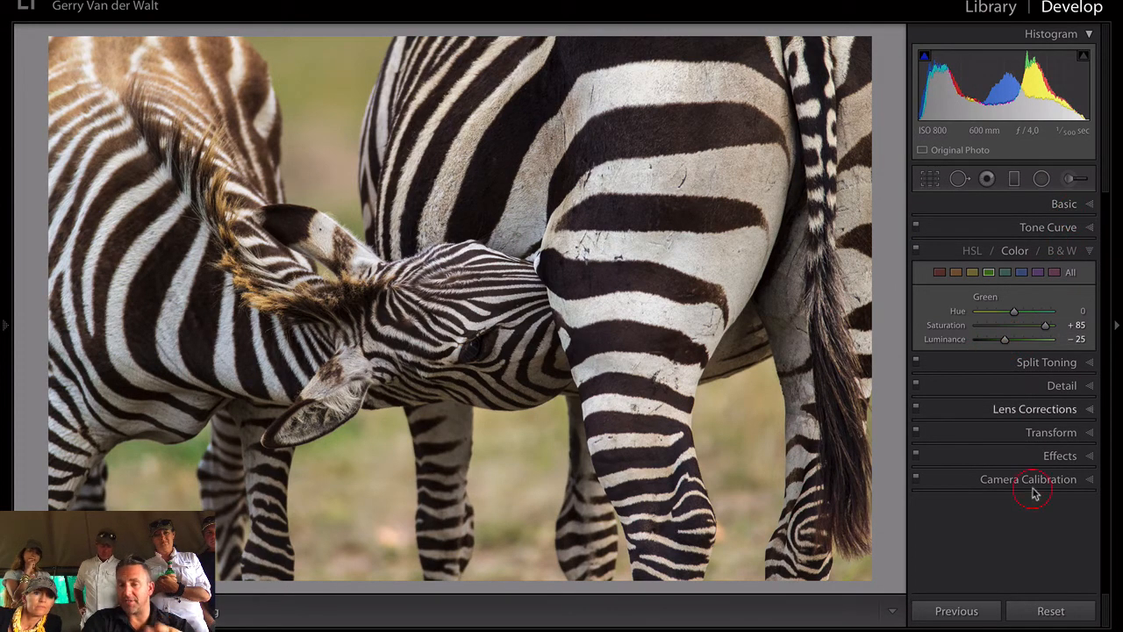
Try a Dehaze amount of +33 on the zebra photo and reset it.
left_click(1062, 463)
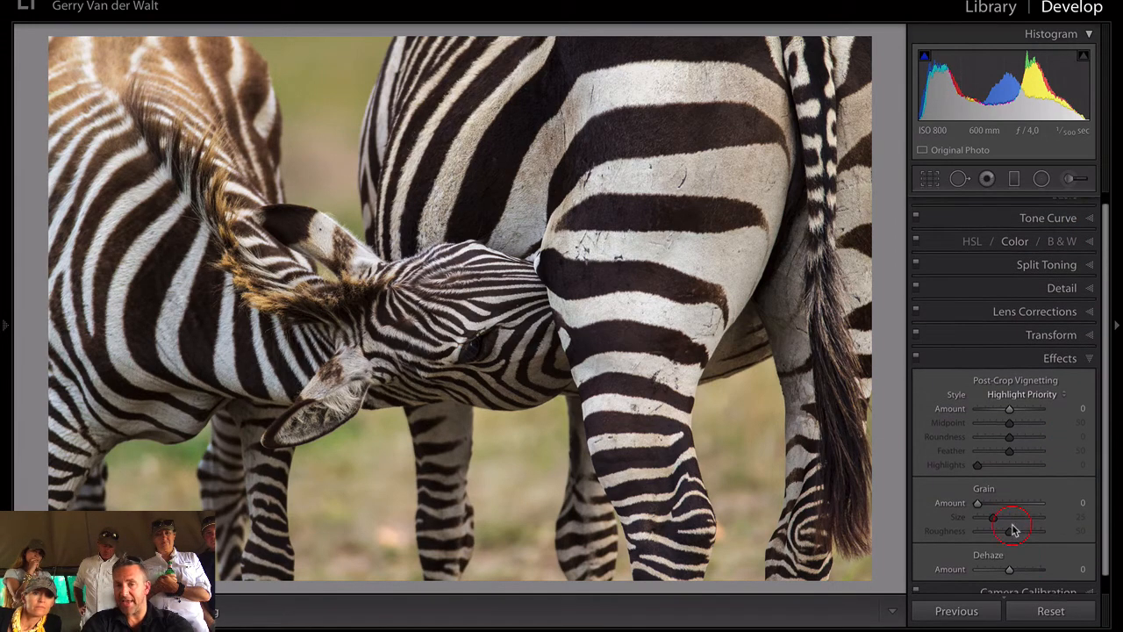
left_click_drag(1011, 570, 1021, 575)
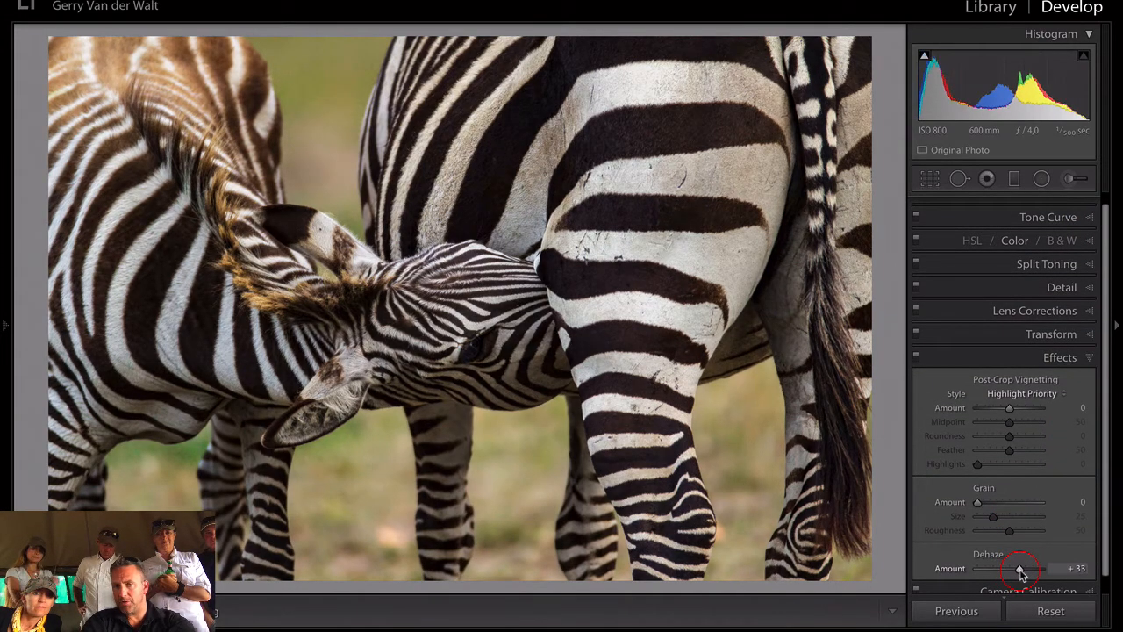
double_click(1019, 570)
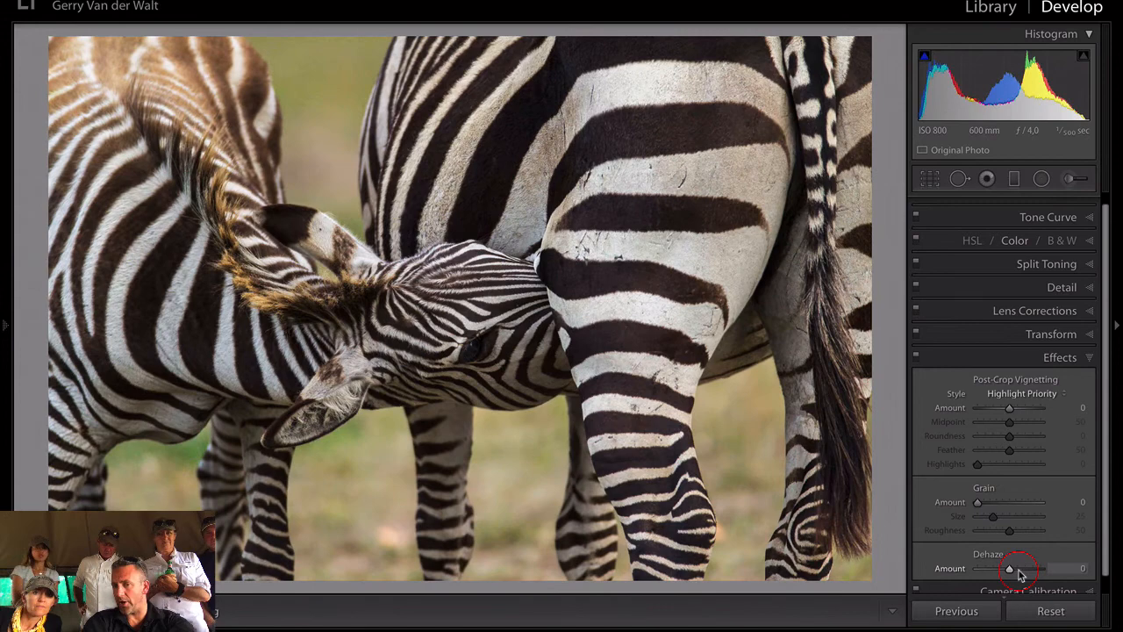
left_click(1059, 358)
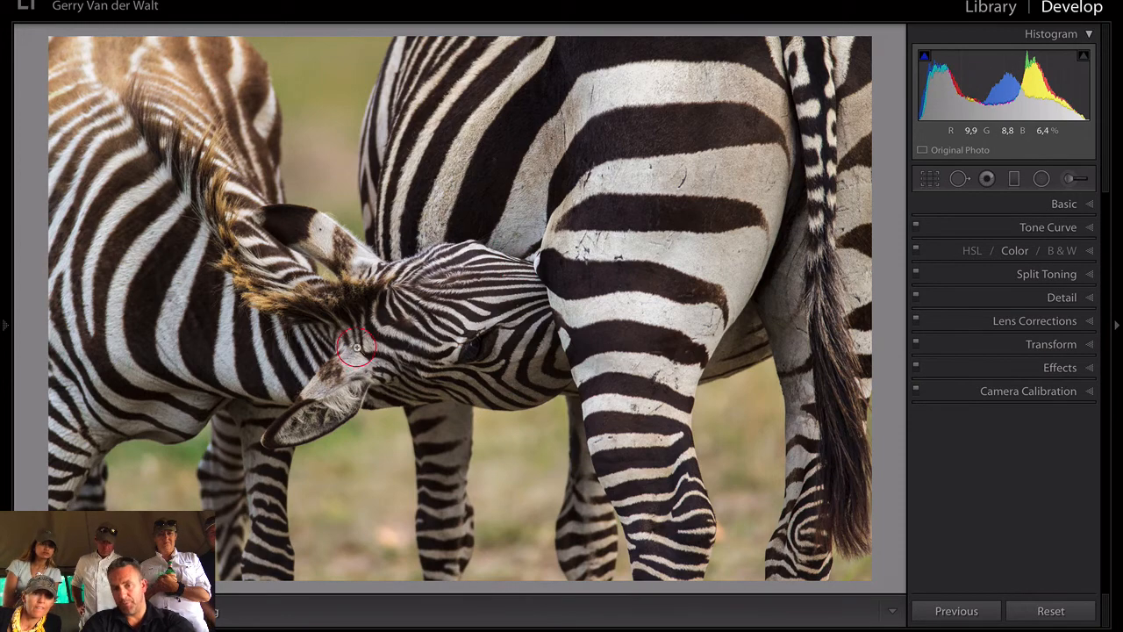
Place a Radial Filter ellipse around the zebra foal's head, centered near its eye, and show the mask overlay.
left_click(1042, 178)
right_click(463, 330)
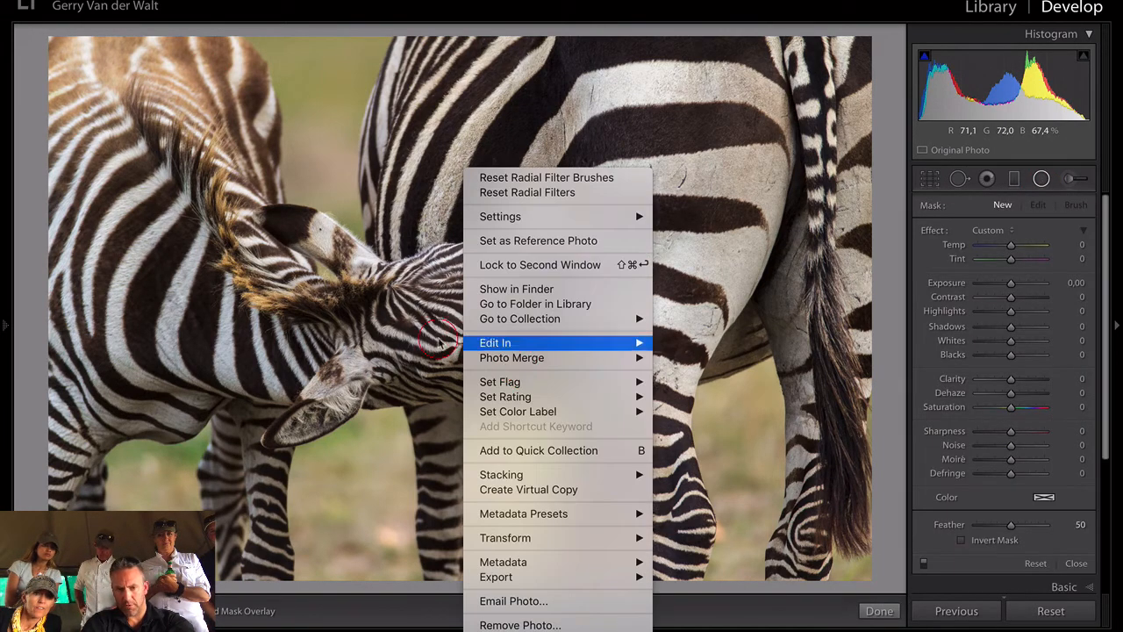
left_click(393, 319)
left_click_drag(464, 334, 618, 436)
key("o")
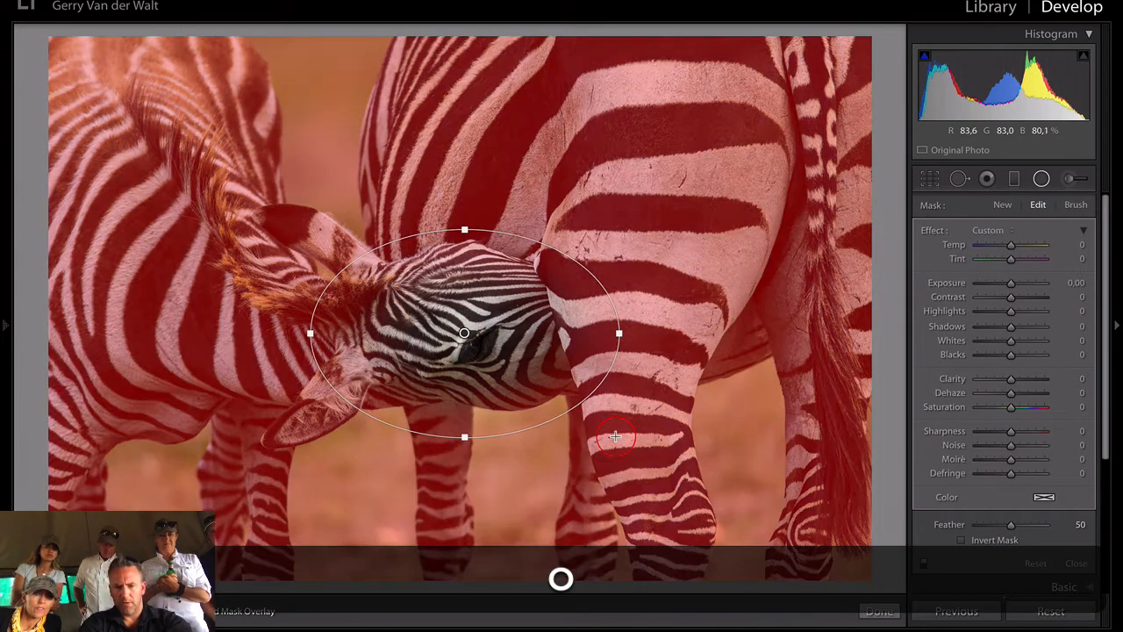
Invert the radial mask so it affects the foal's head, check its overlay, and hide the overlay.
left_click(997, 540)
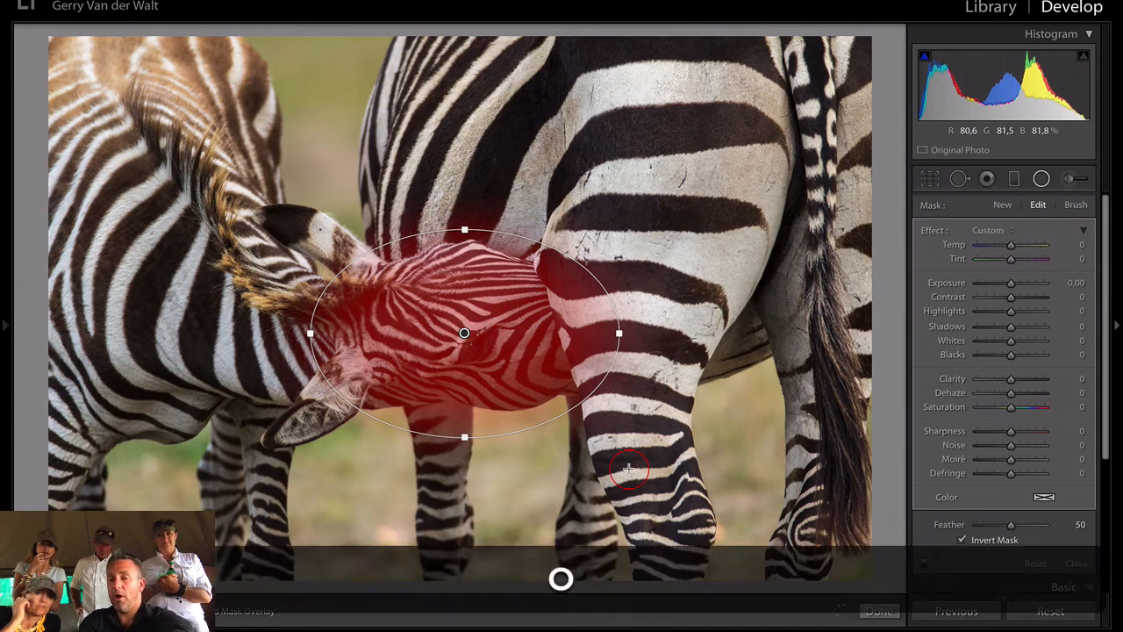
key("o")
key("o")
key("o")
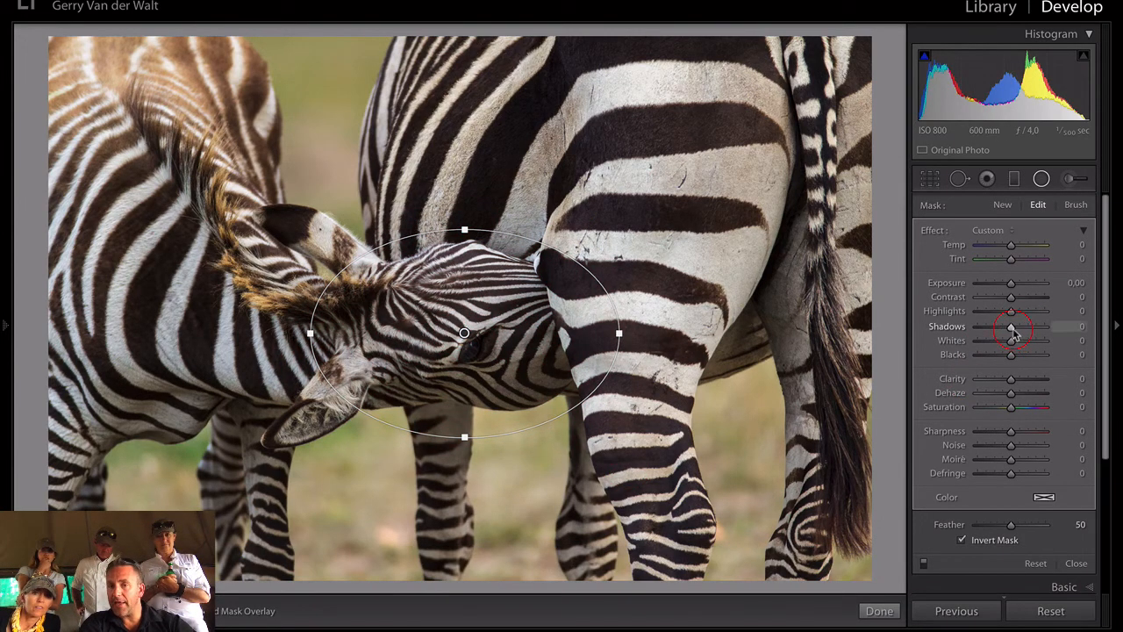
Set the radial filter's Shadows to 63 to brighten the foal's face, and close the filter.
left_click_drag(1014, 332, 1038, 335)
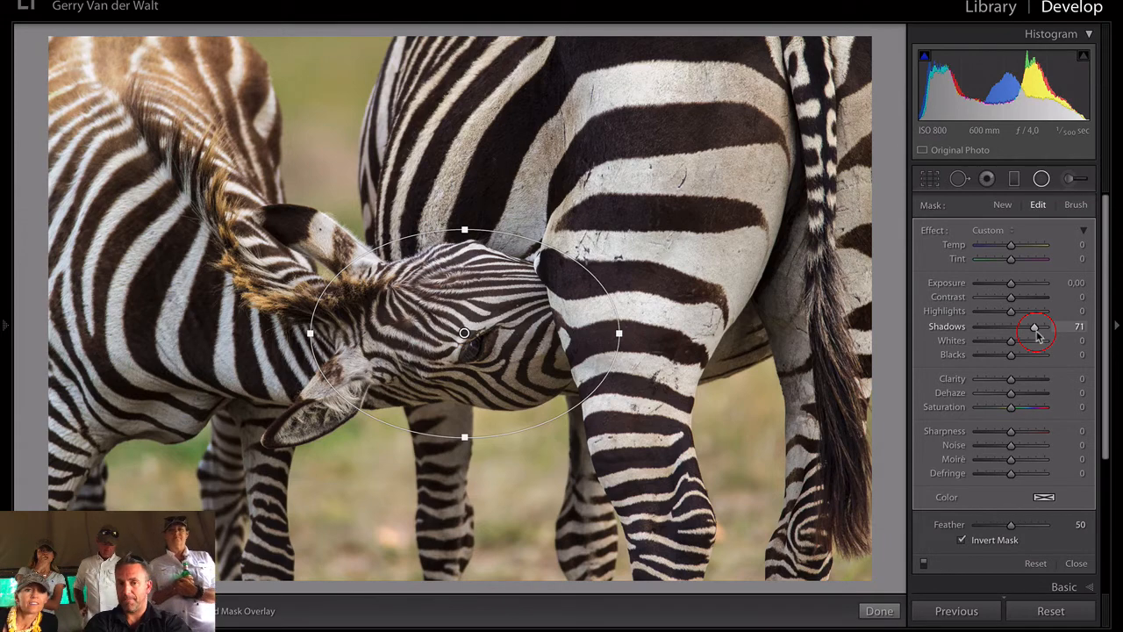
left_click_drag(1038, 332, 1031, 331)
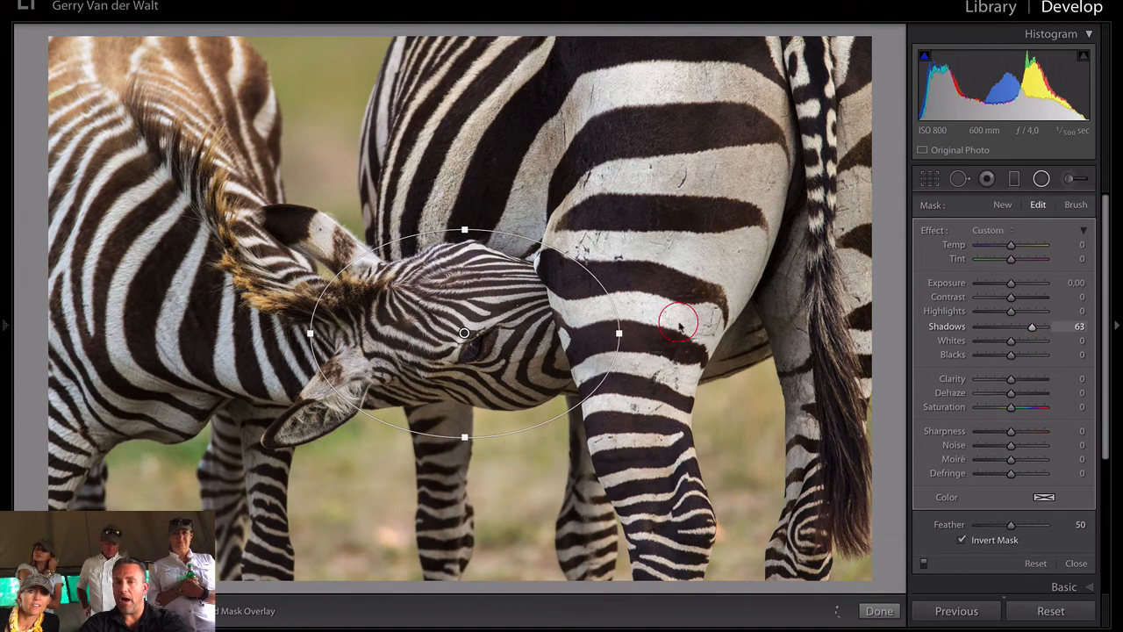
left_click(1036, 206)
left_click(1041, 180)
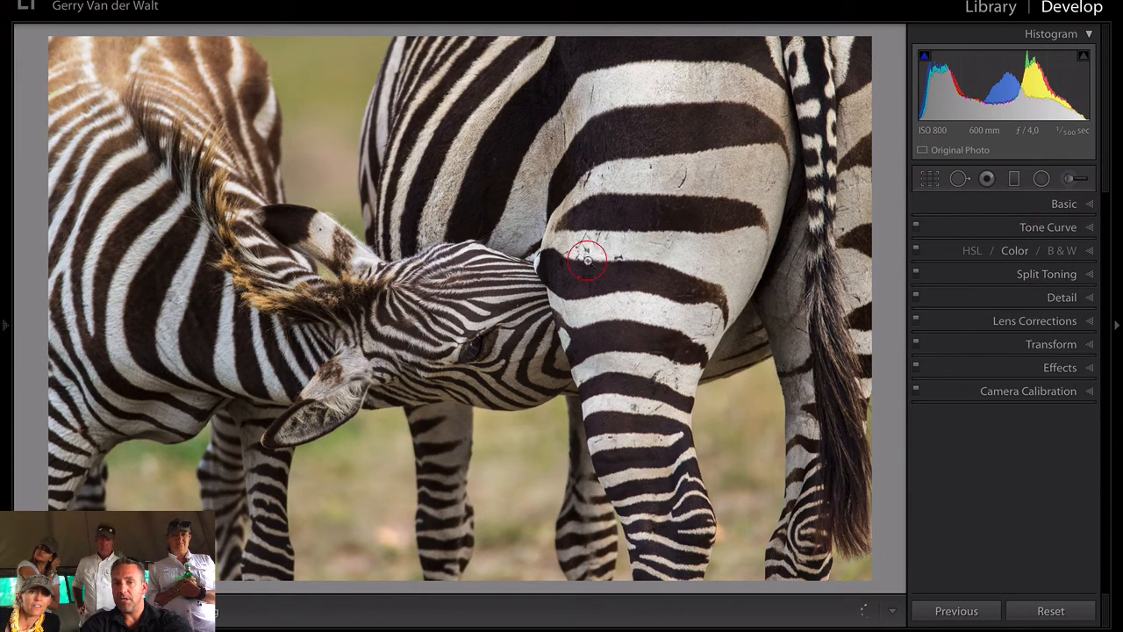
Darken the foal's bright brown back with an Adjustment Brush at Exposure −1.01, Highlights −90, Size 31 and Flow 24, with Auto Mask off.
left_click(1072, 180)
scroll(344, 249, "down", 2)
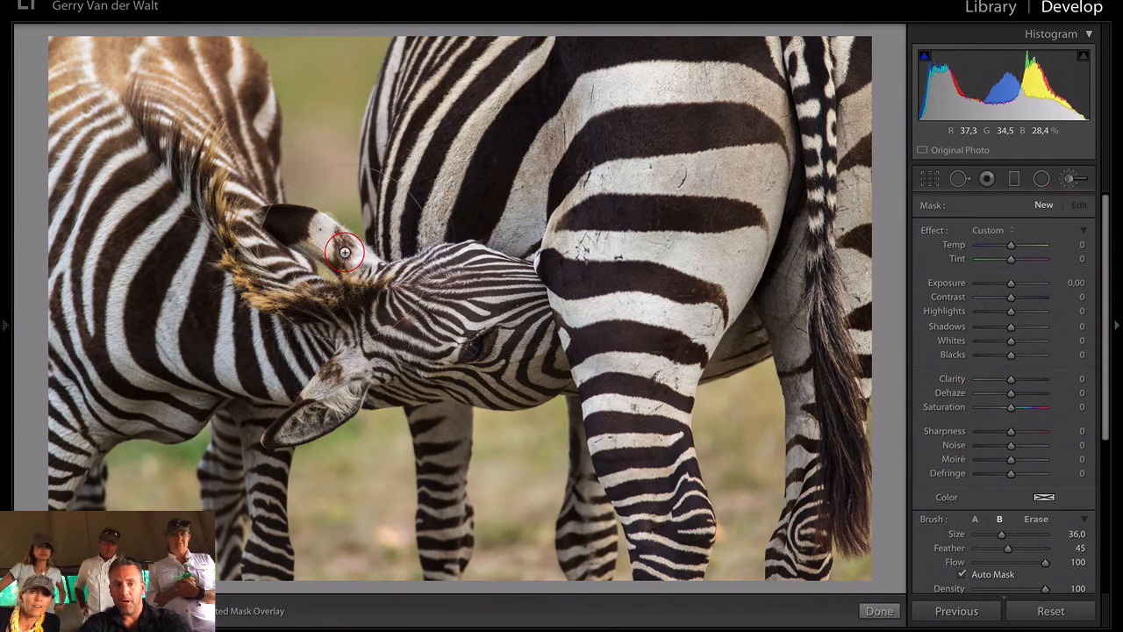
left_click(981, 313)
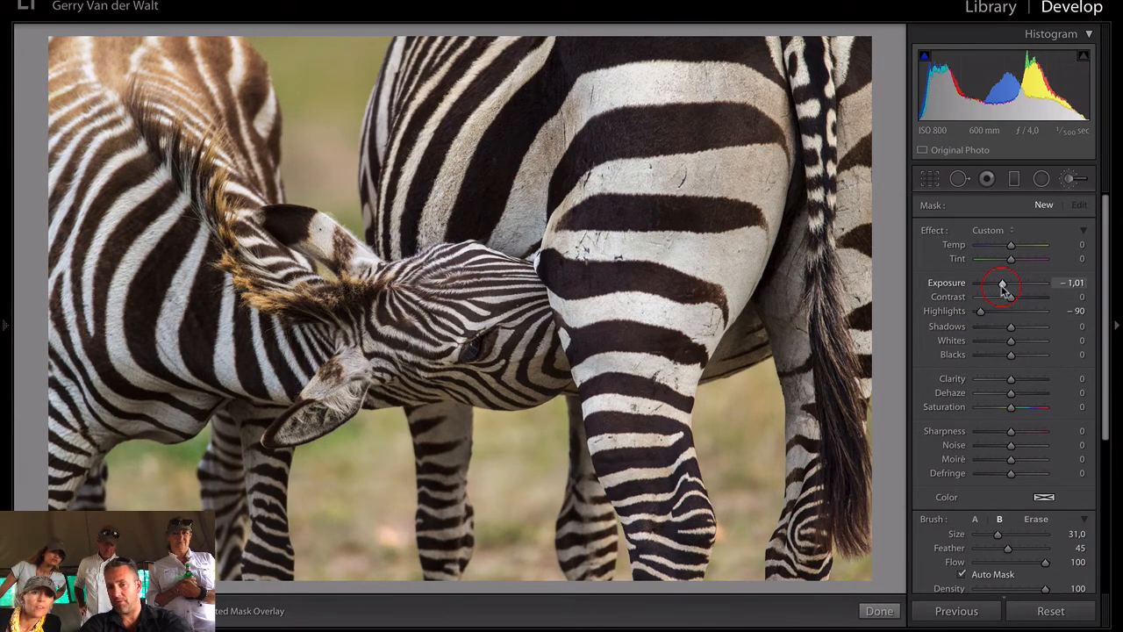
left_click(992, 562)
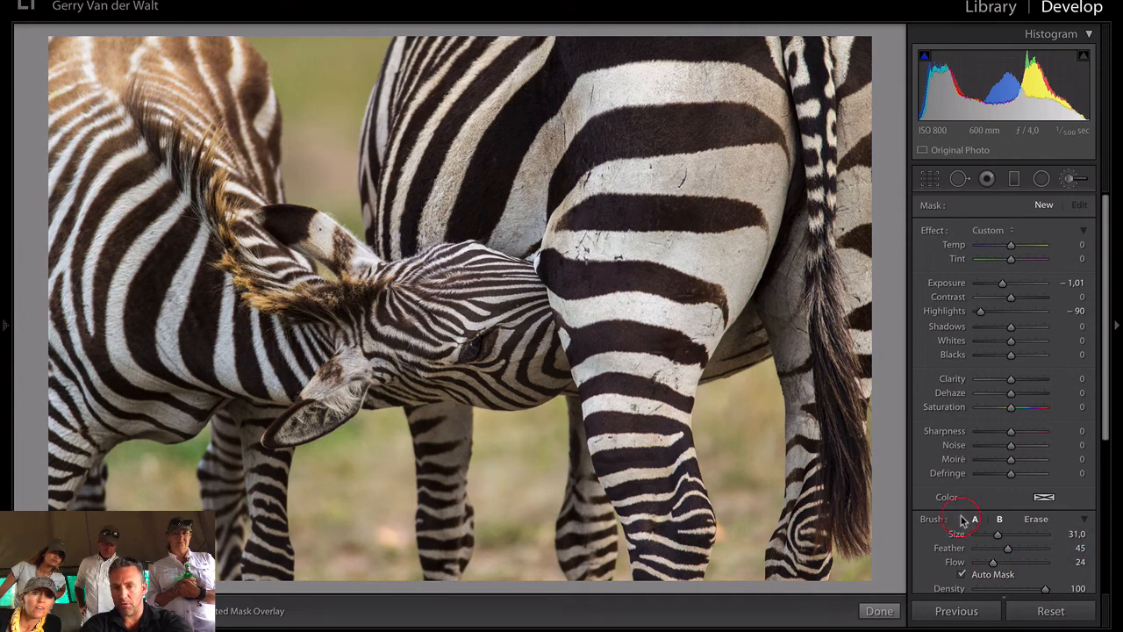
mouse_move(218, 108)
left_mouse_down()
mouse_move(55, 50)
mouse_move(158, 88)
mouse_move(202, 84)
mouse_move(132, 96)
mouse_move(186, 81)
mouse_move(81, 73)
mouse_move(95, 88)
mouse_move(198, 92)
mouse_move(169, 76)
mouse_move(169, 157)
left_mouse_up()
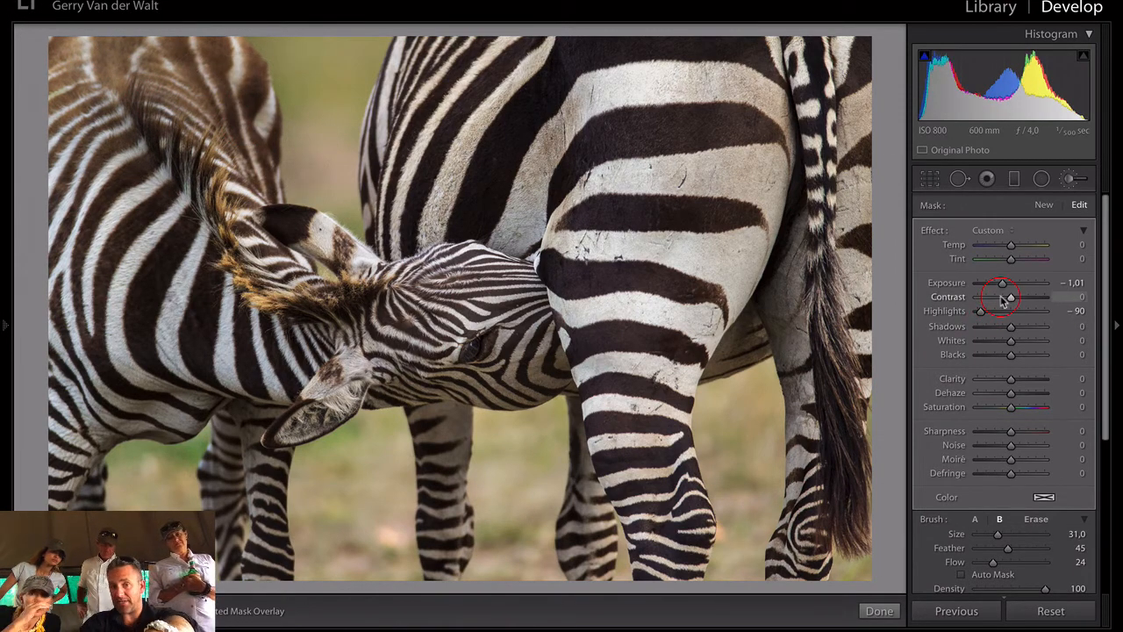
Switch the brush adjustment off and on to compare its effect on the foal's back, and close the brush.
scroll(934, 347, "down", 2)
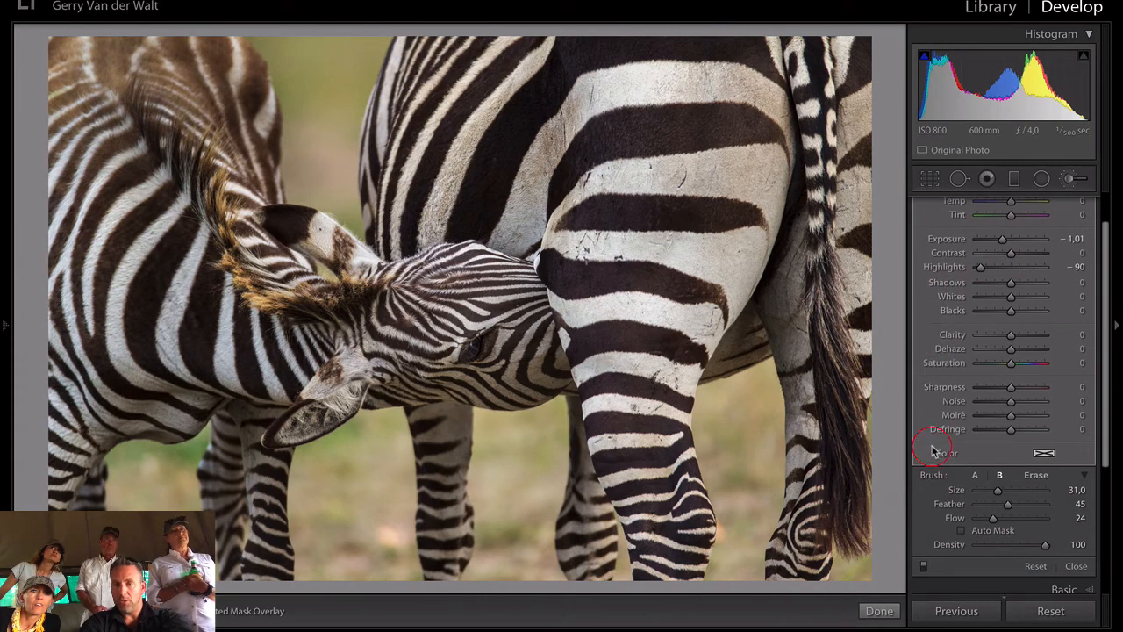
left_click(926, 568)
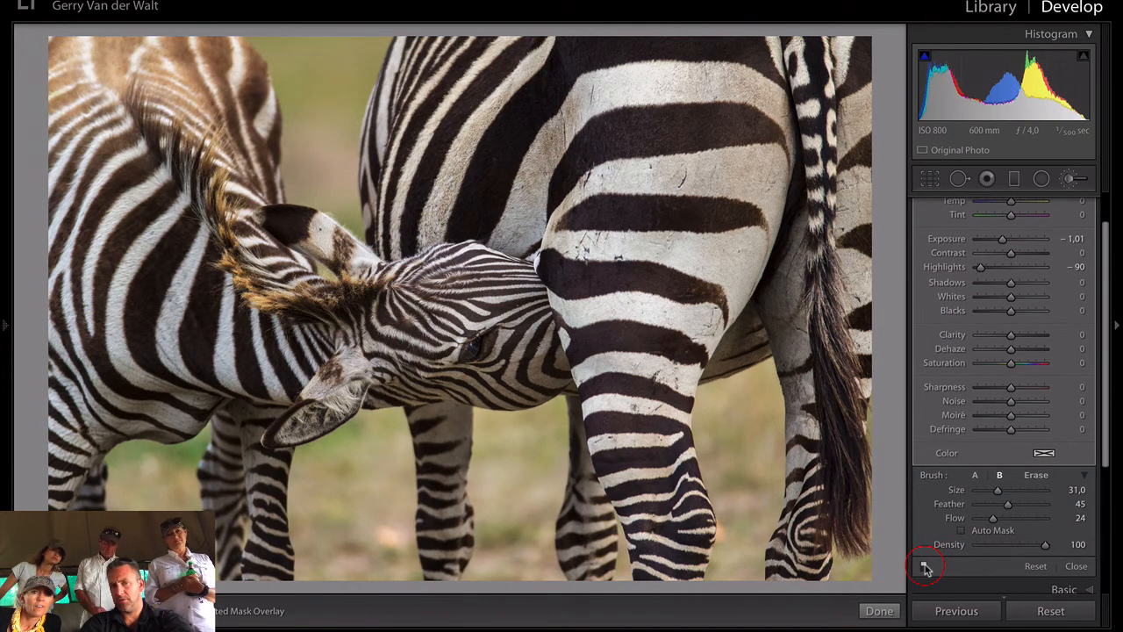
left_click(925, 568)
left_click(926, 568)
left_click(926, 567)
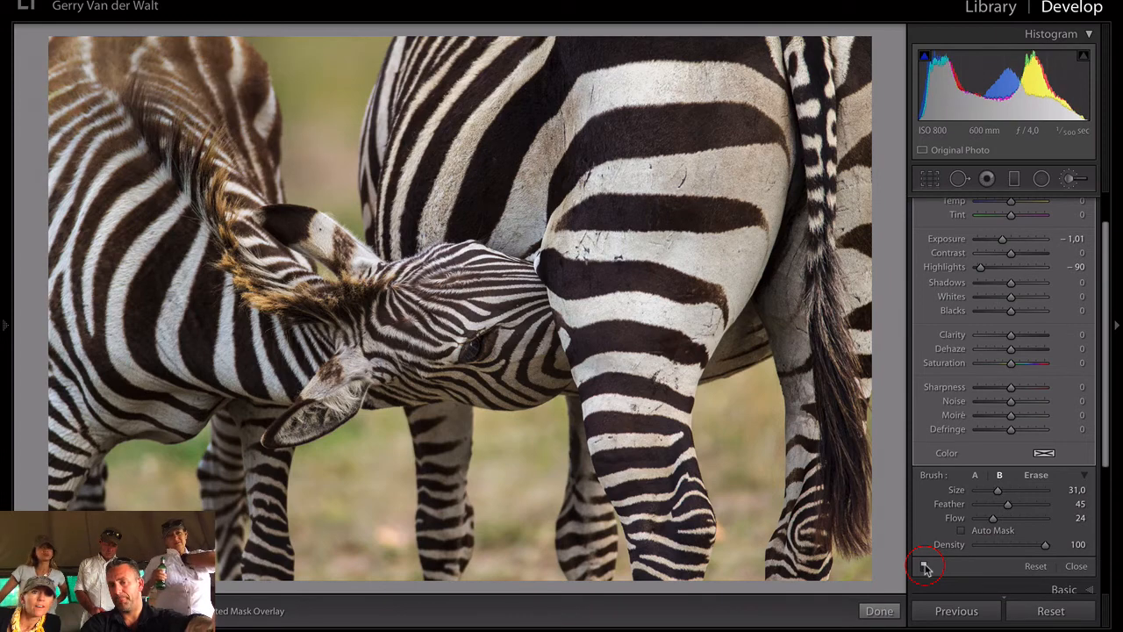
left_click(1076, 566)
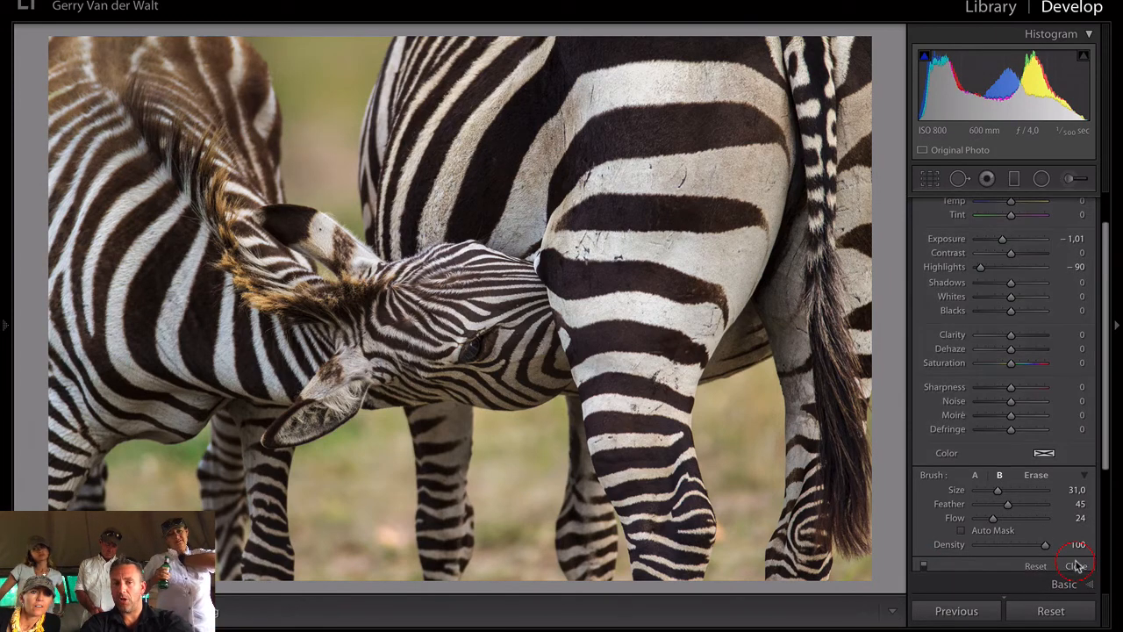
Compare the zebra photo before and after editing side by side, and examine the edited version full screen.
key("y")
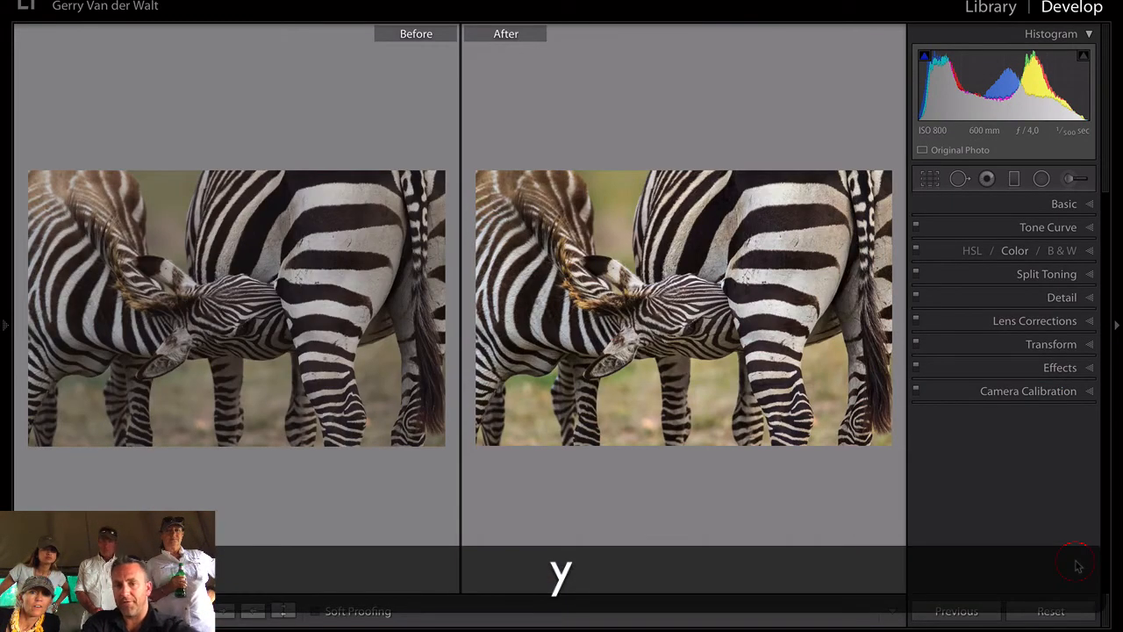
key("f")
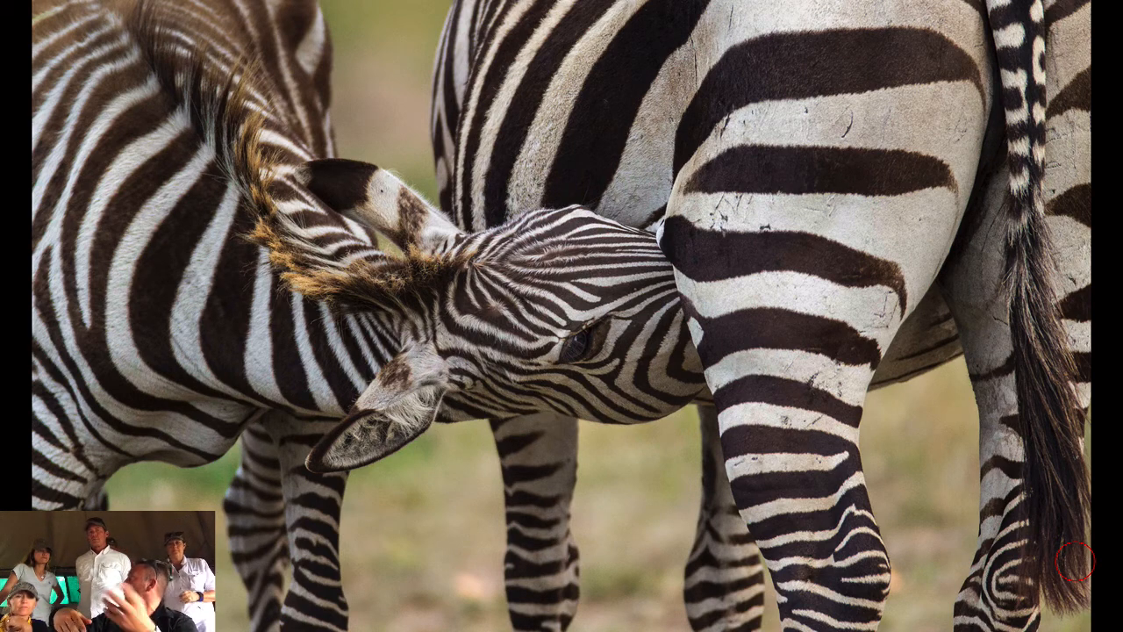
key("f")
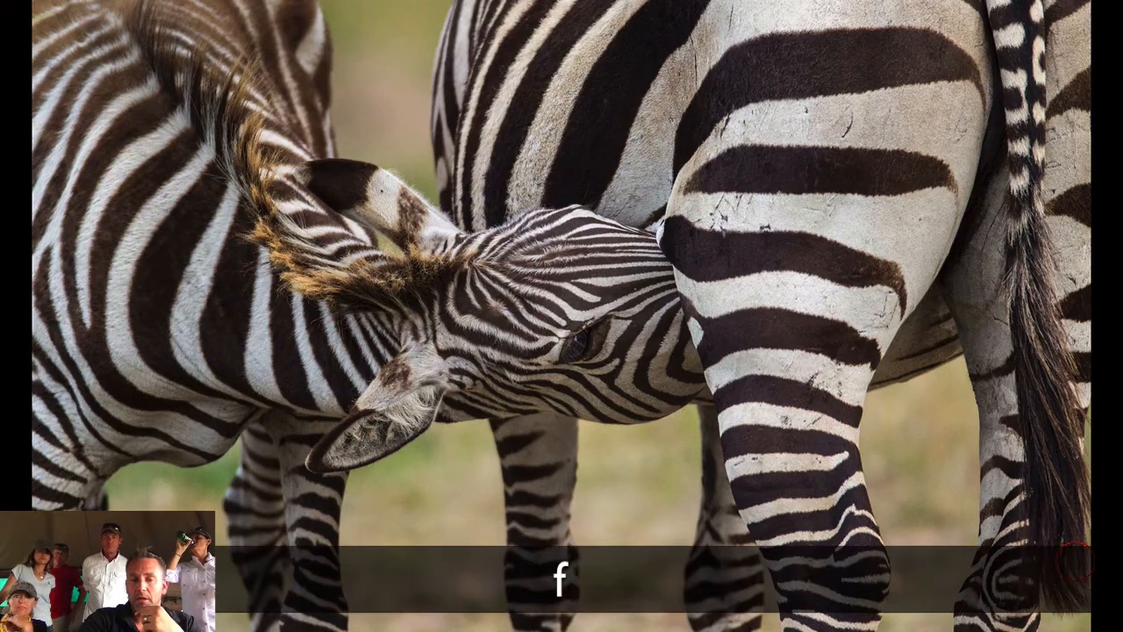
right_click(708, 365)
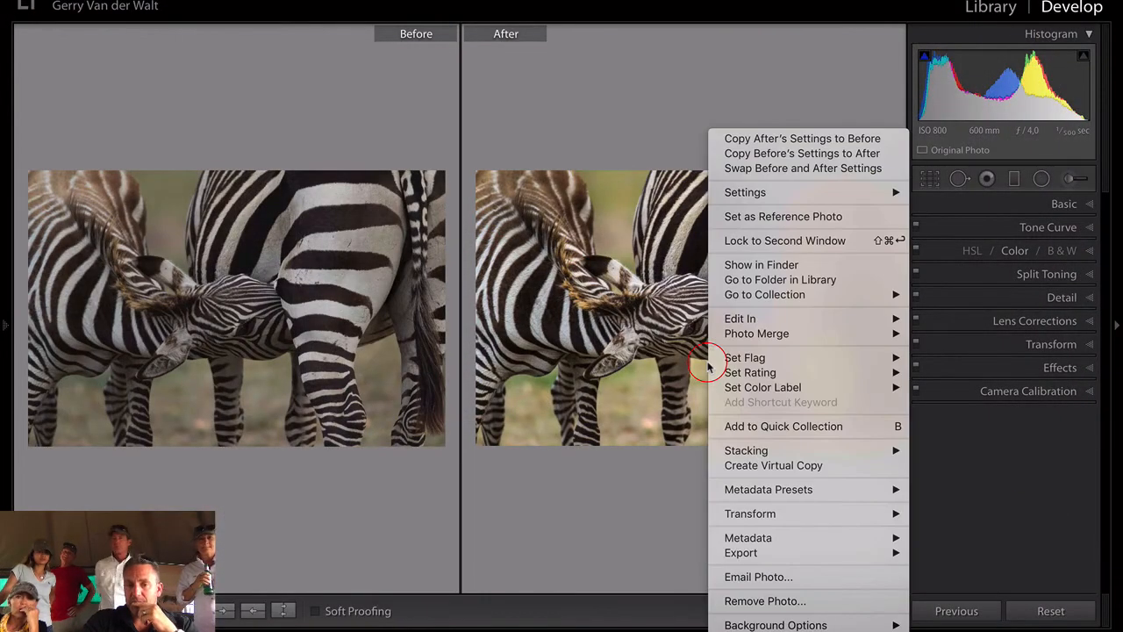
left_click(708, 365)
Return to the Library grid and export zebra photo IMG_3598 with the previous export settings, using a unique file name.
key("g")
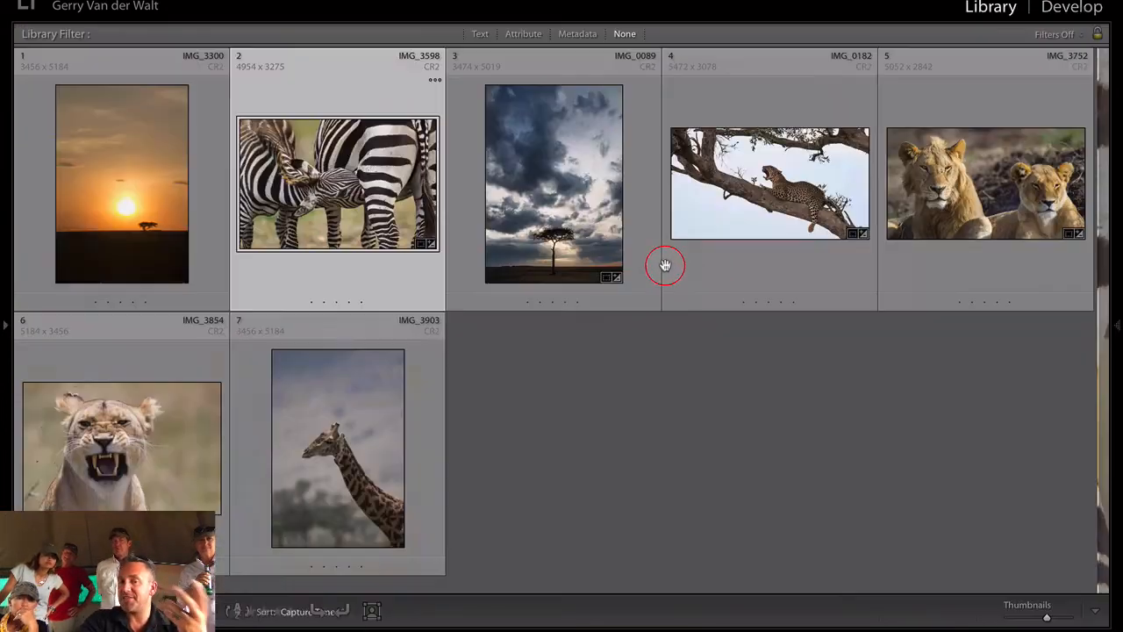
left_click(665, 269)
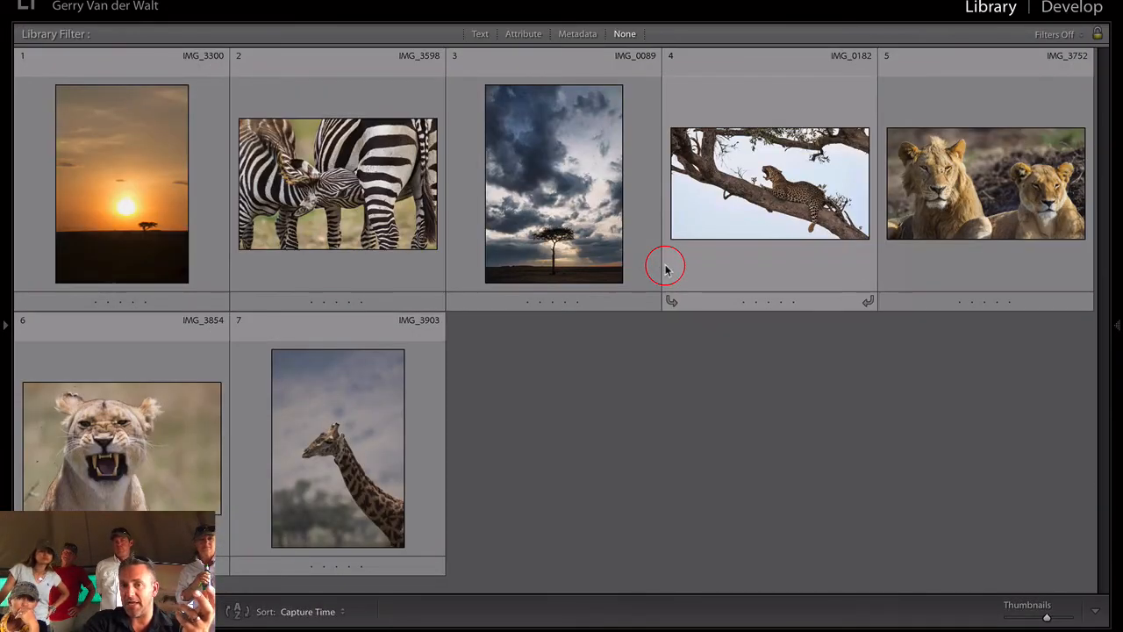
left_click(321, 224)
right_click(365, 172)
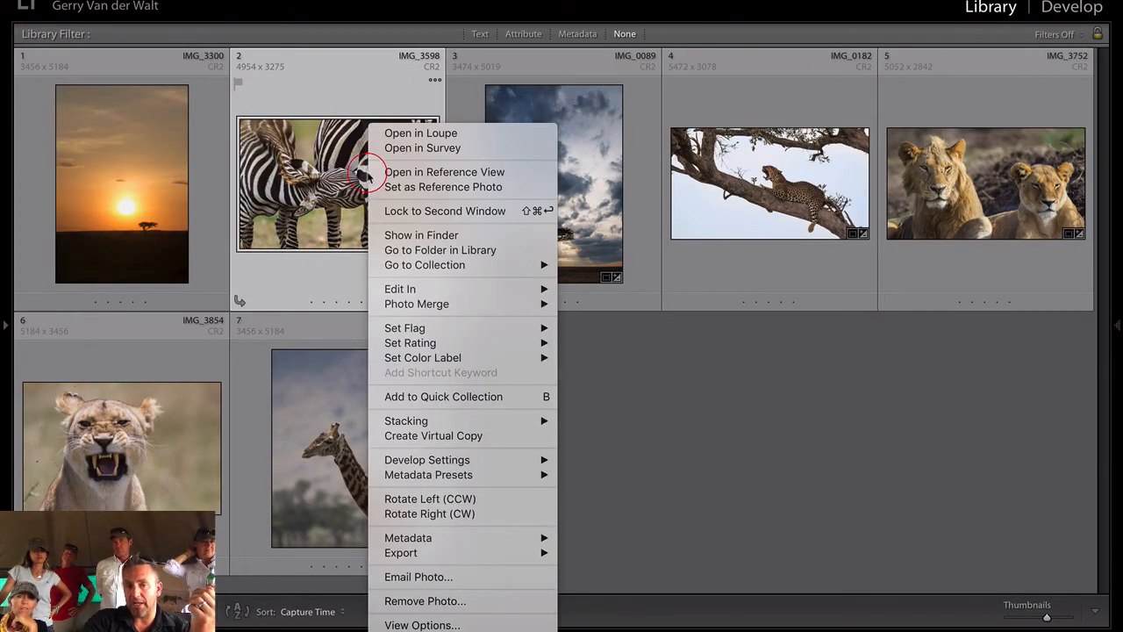
mouse_move(477, 552)
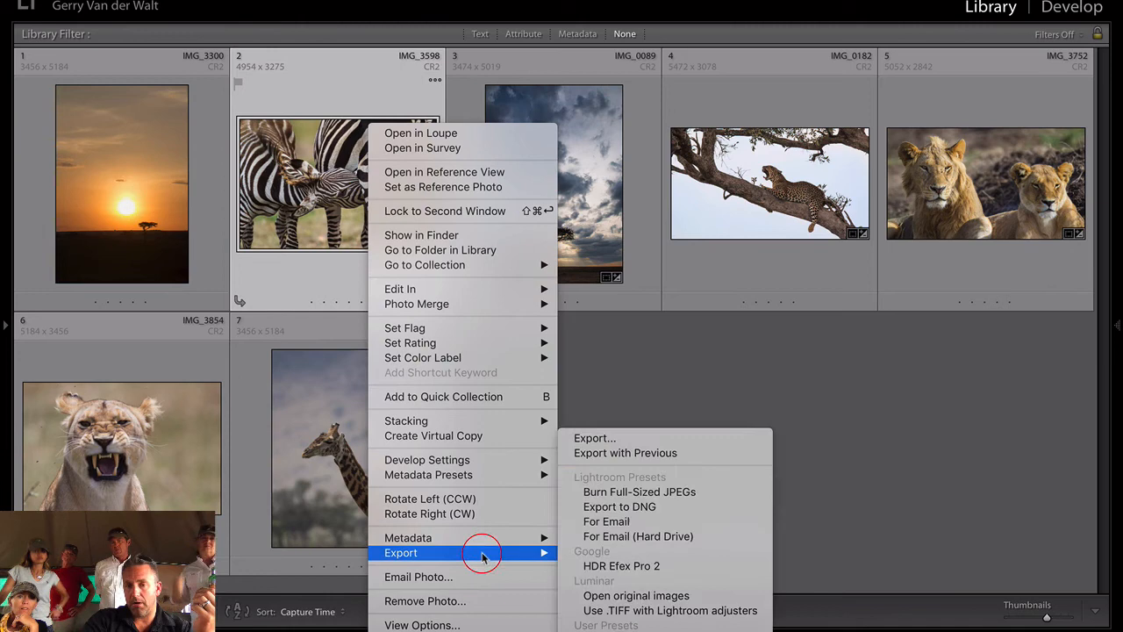
left_click(645, 454)
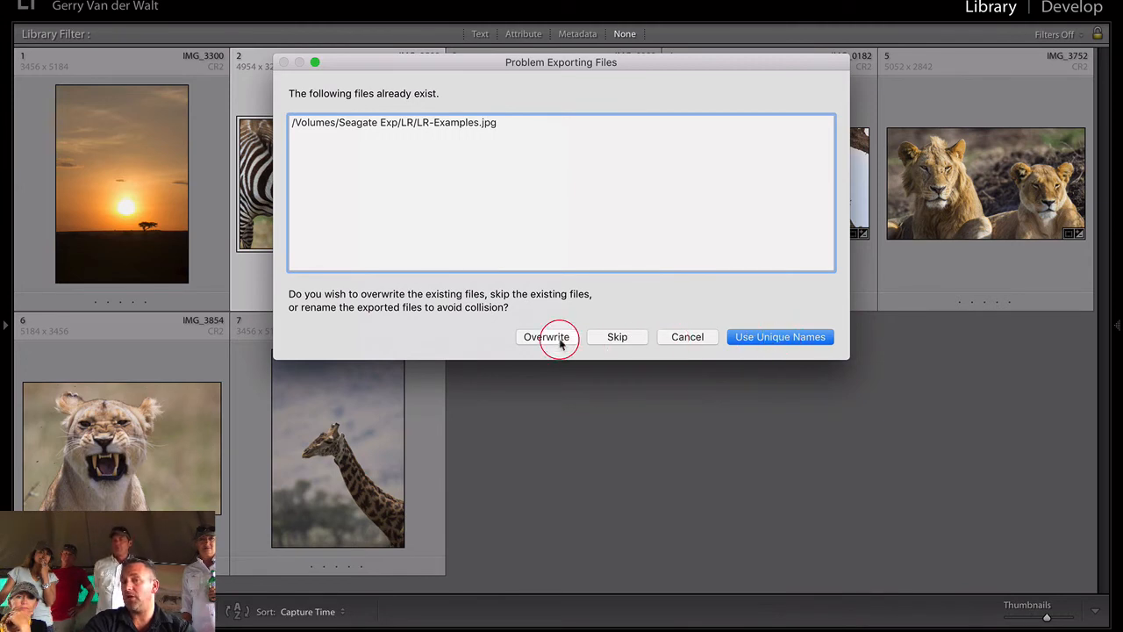
left_click(794, 341)
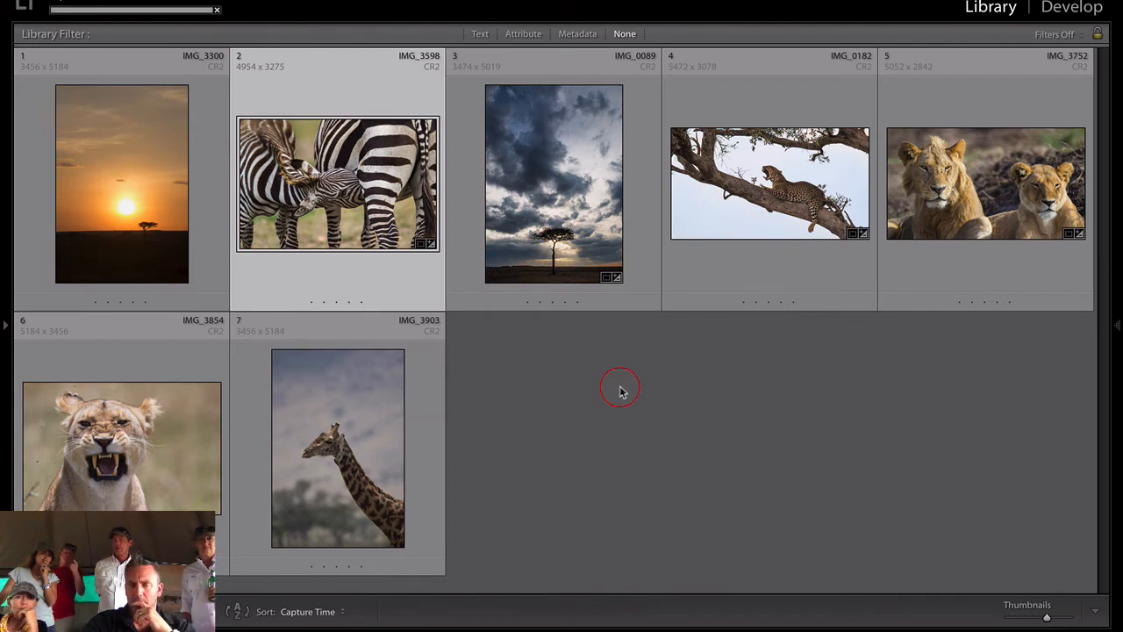
Switch to Finder and open the LR folder on the Seagate Exp drive.
key("ctrl+Up")
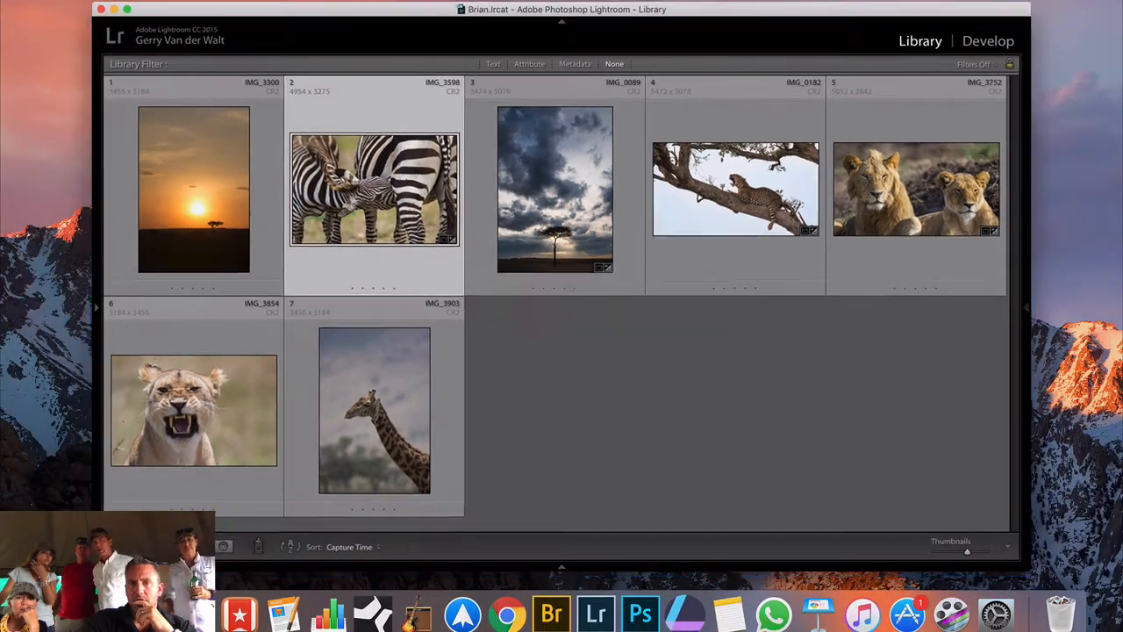
left_click(796, 5)
double_click(998, 27)
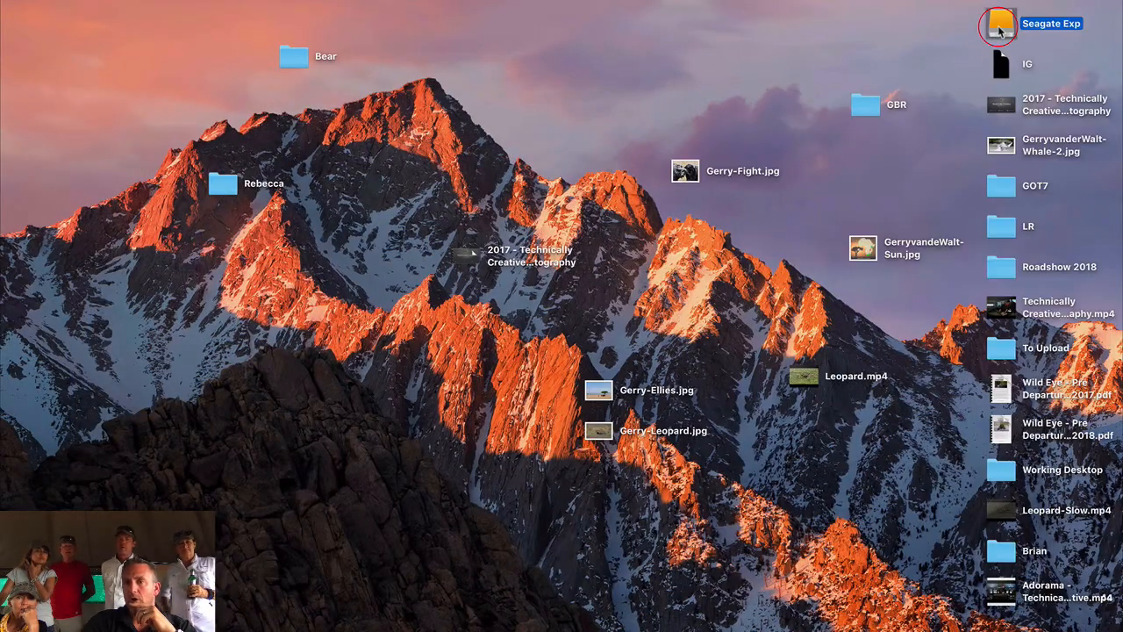
left_click(541, 380)
double_click(549, 365)
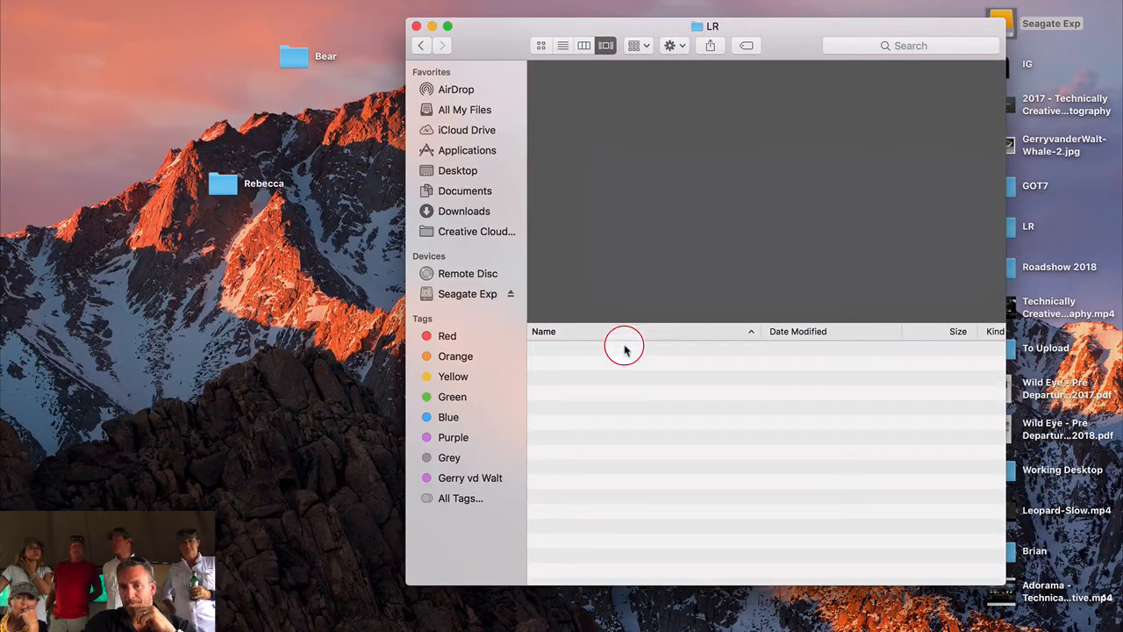
Preview the exported zebra image LR-Examples-4.jpg at large size, and close the preview.
left_click(596, 380)
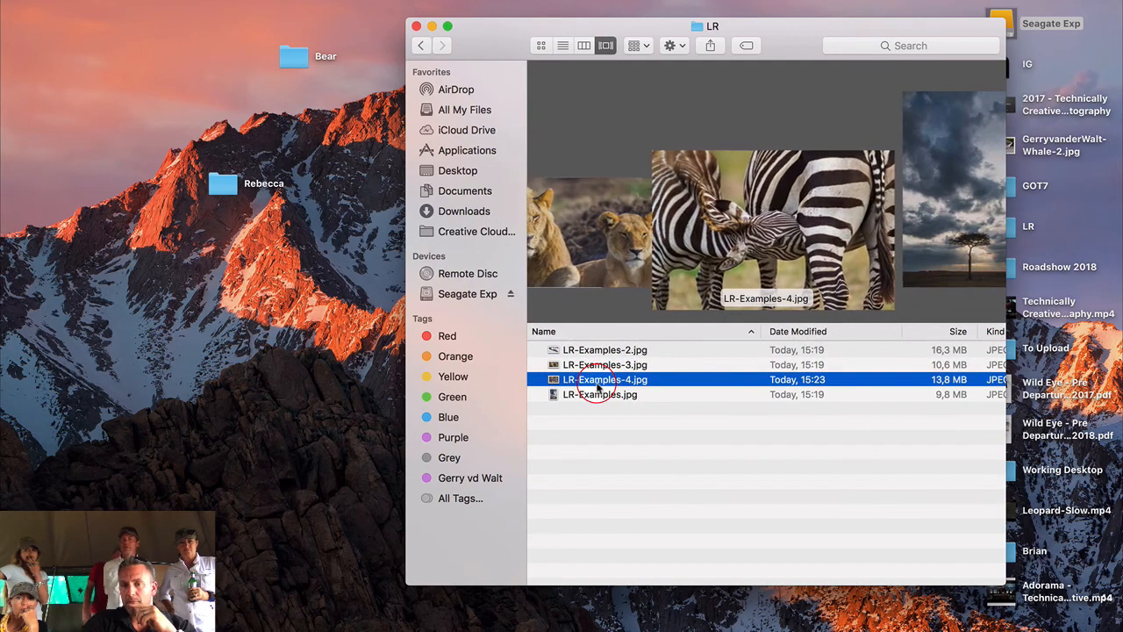
key("space")
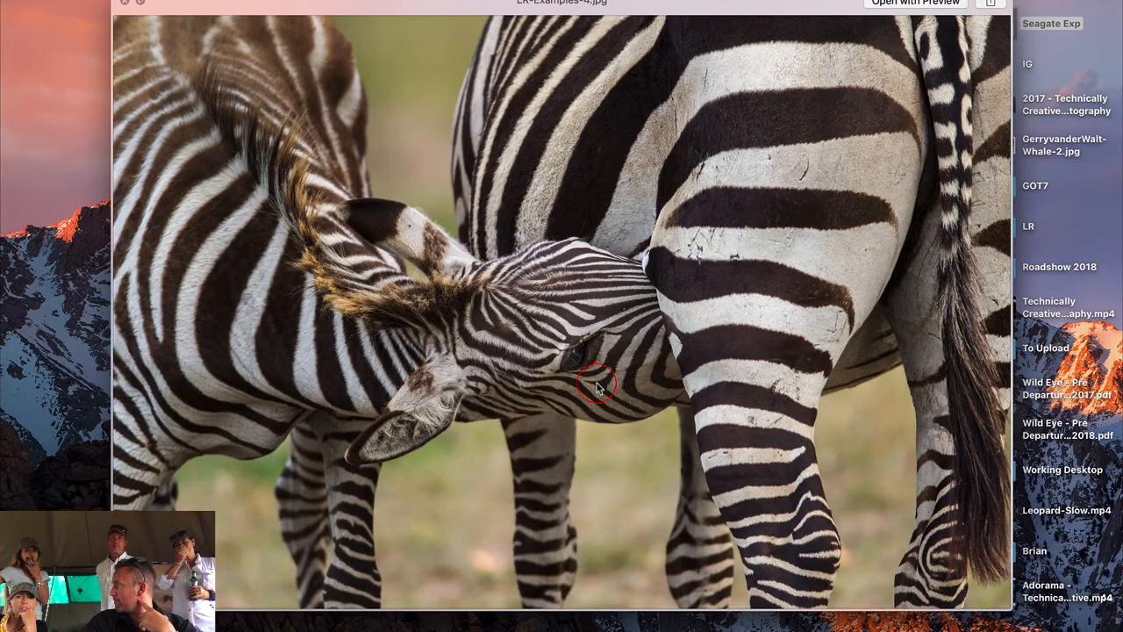
left_click(125, 5)
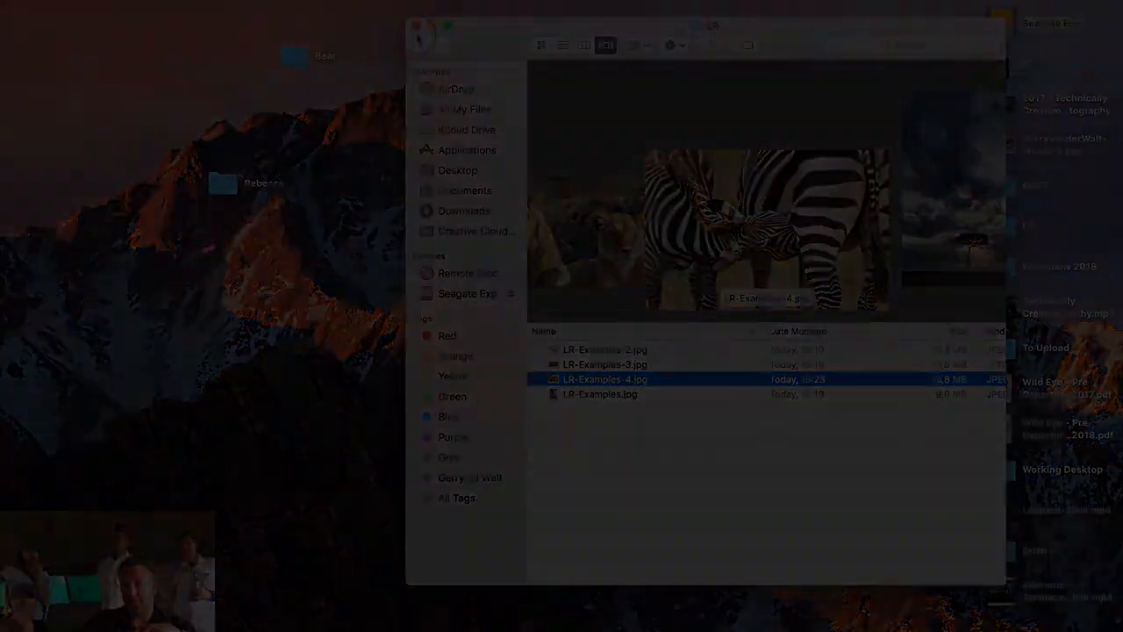